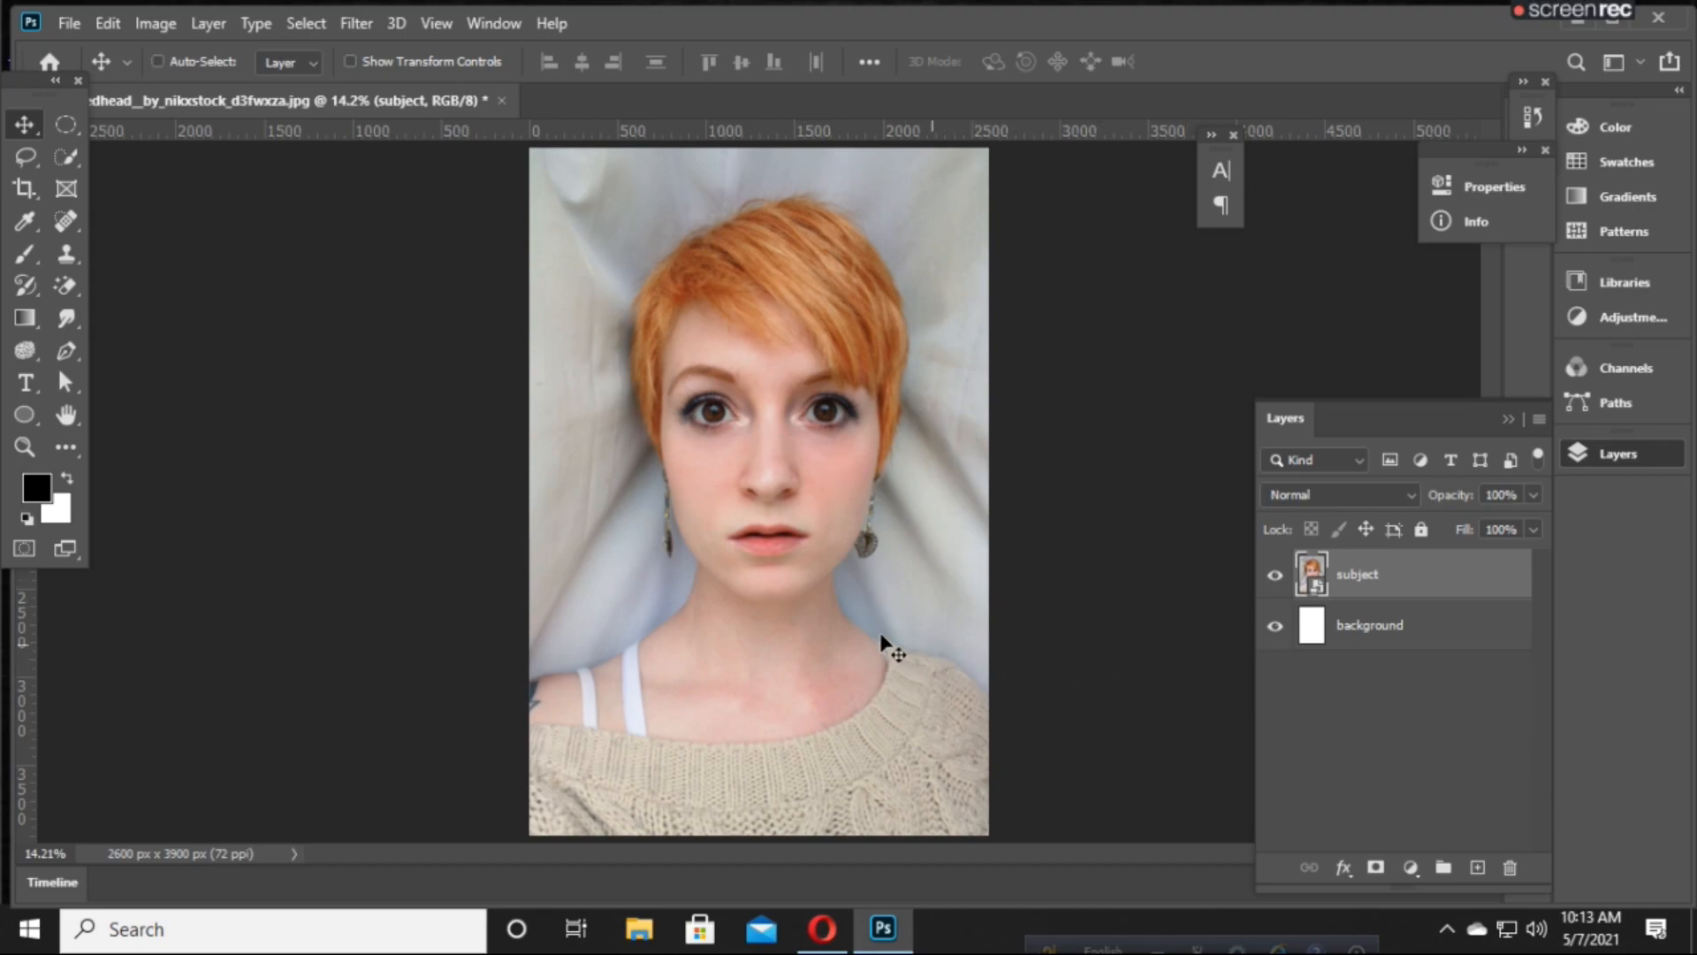
left_click(106, 27)
left_click(104, 30)
left_click(150, 32)
left_click(150, 30)
left_click(63, 24)
left_click(66, 24)
left_click(69, 24)
mouse_move(97, 21)
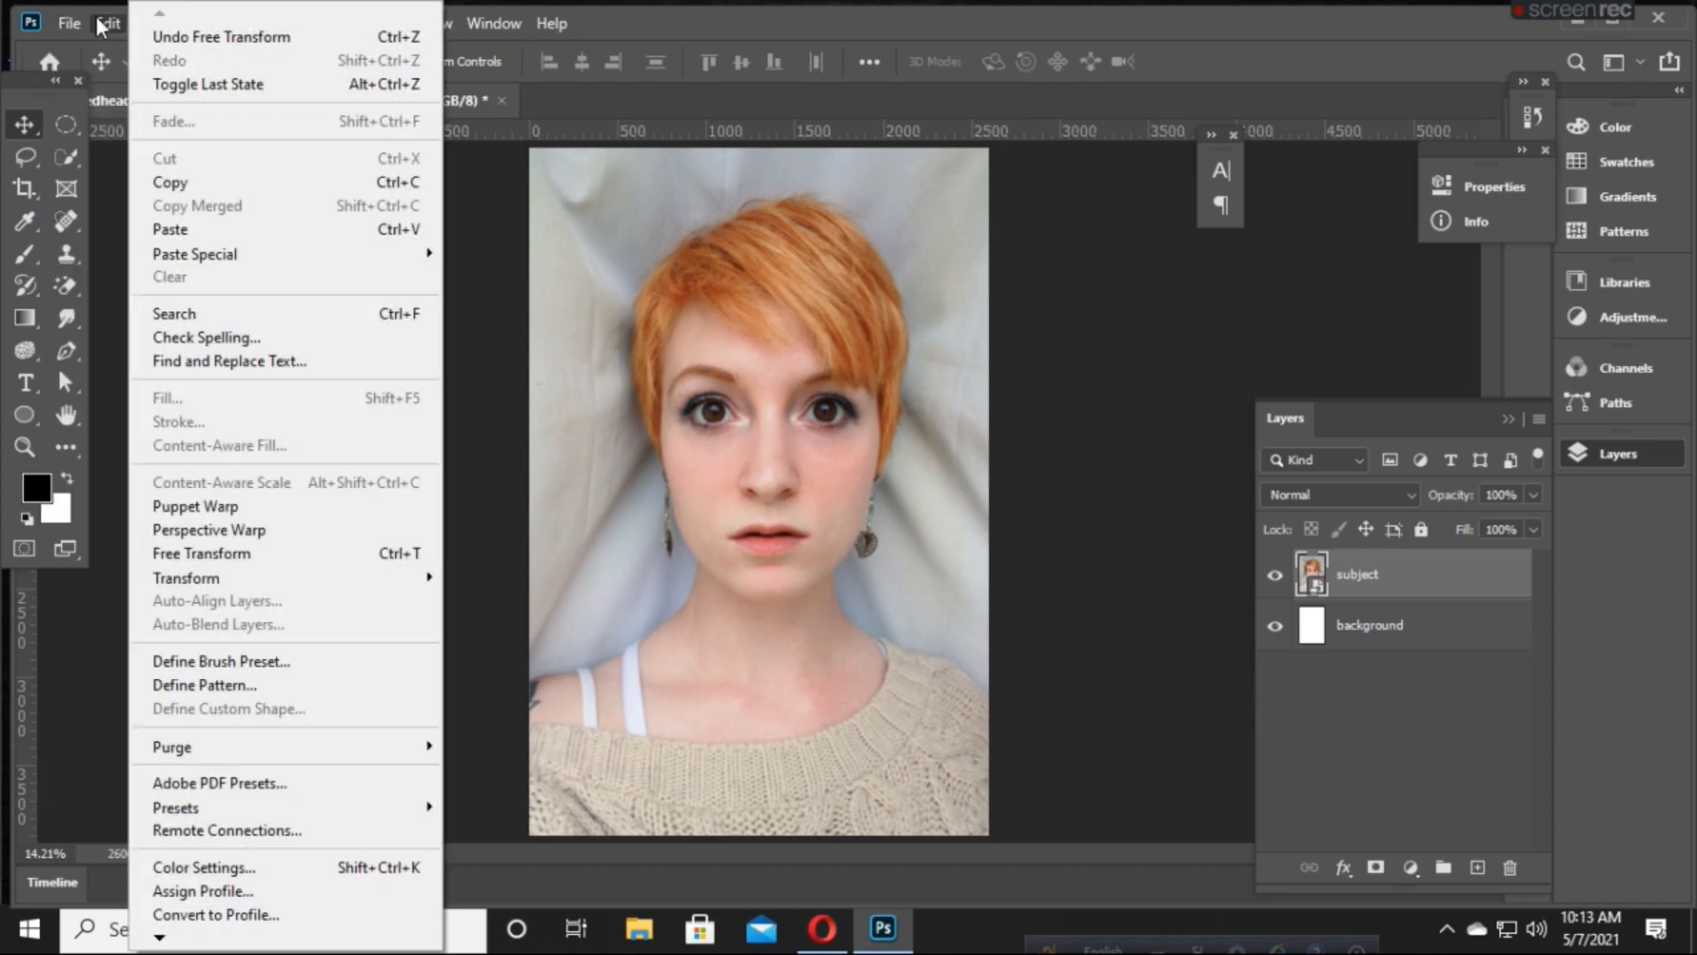
left_click(101, 24)
- Select the whole canvas and open the subject layer in the Filter Gallery, showing the face in the preview
key("ctrl+a")
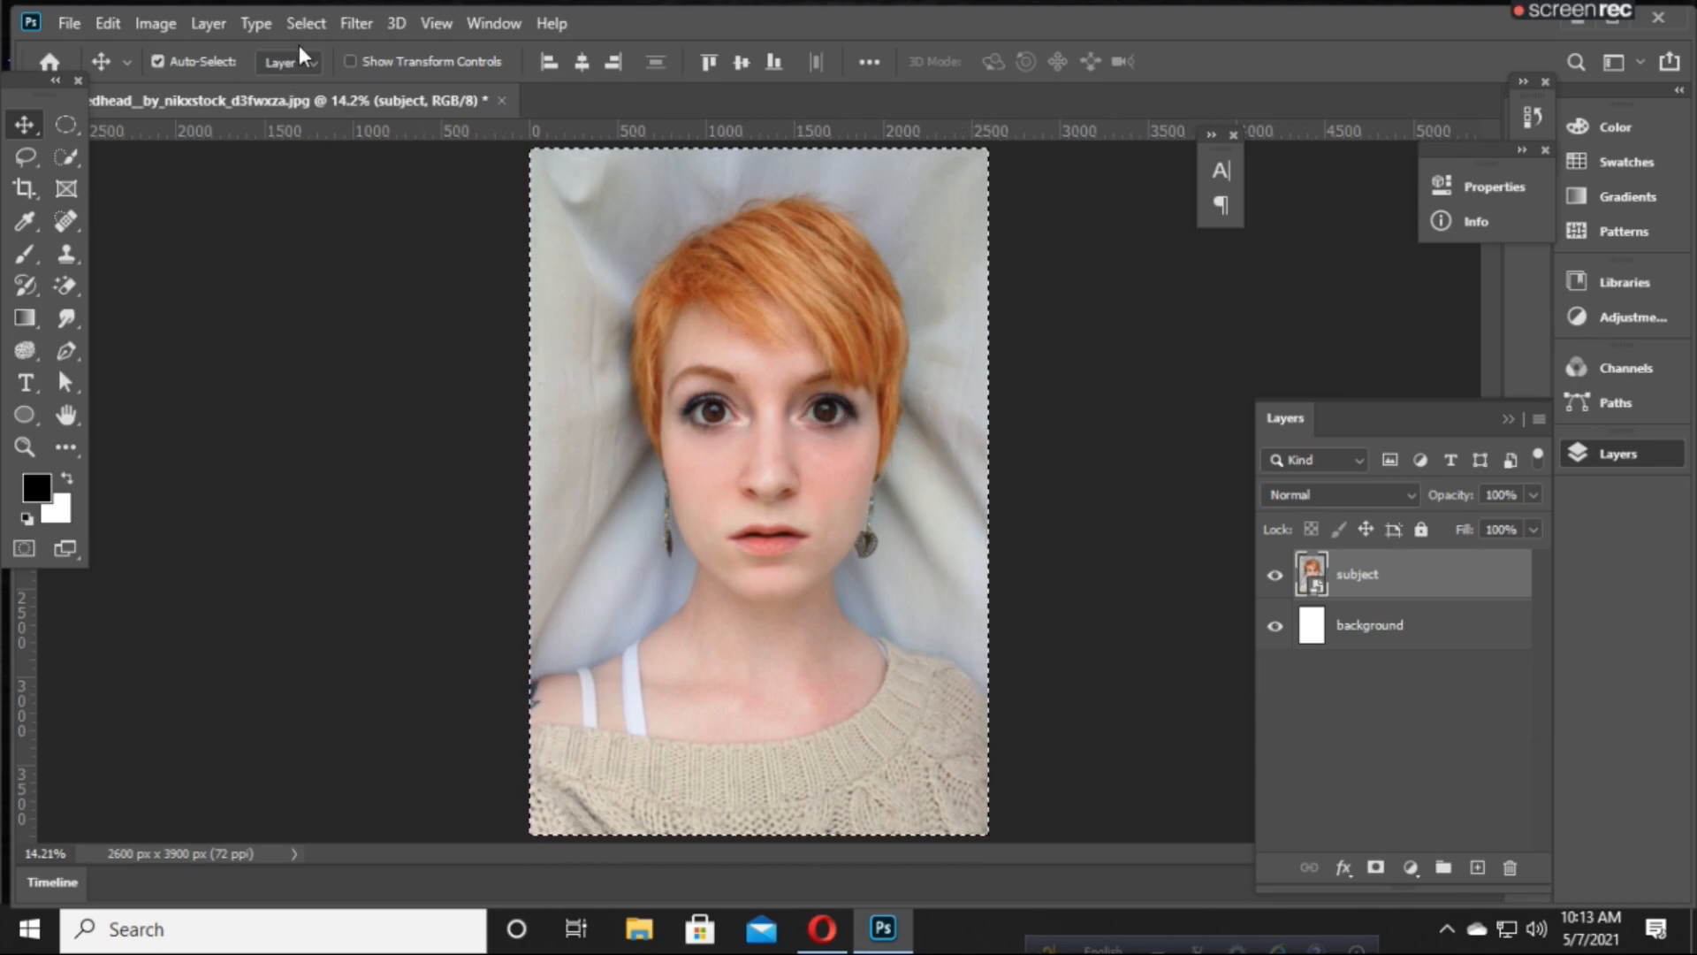
left_click(357, 27)
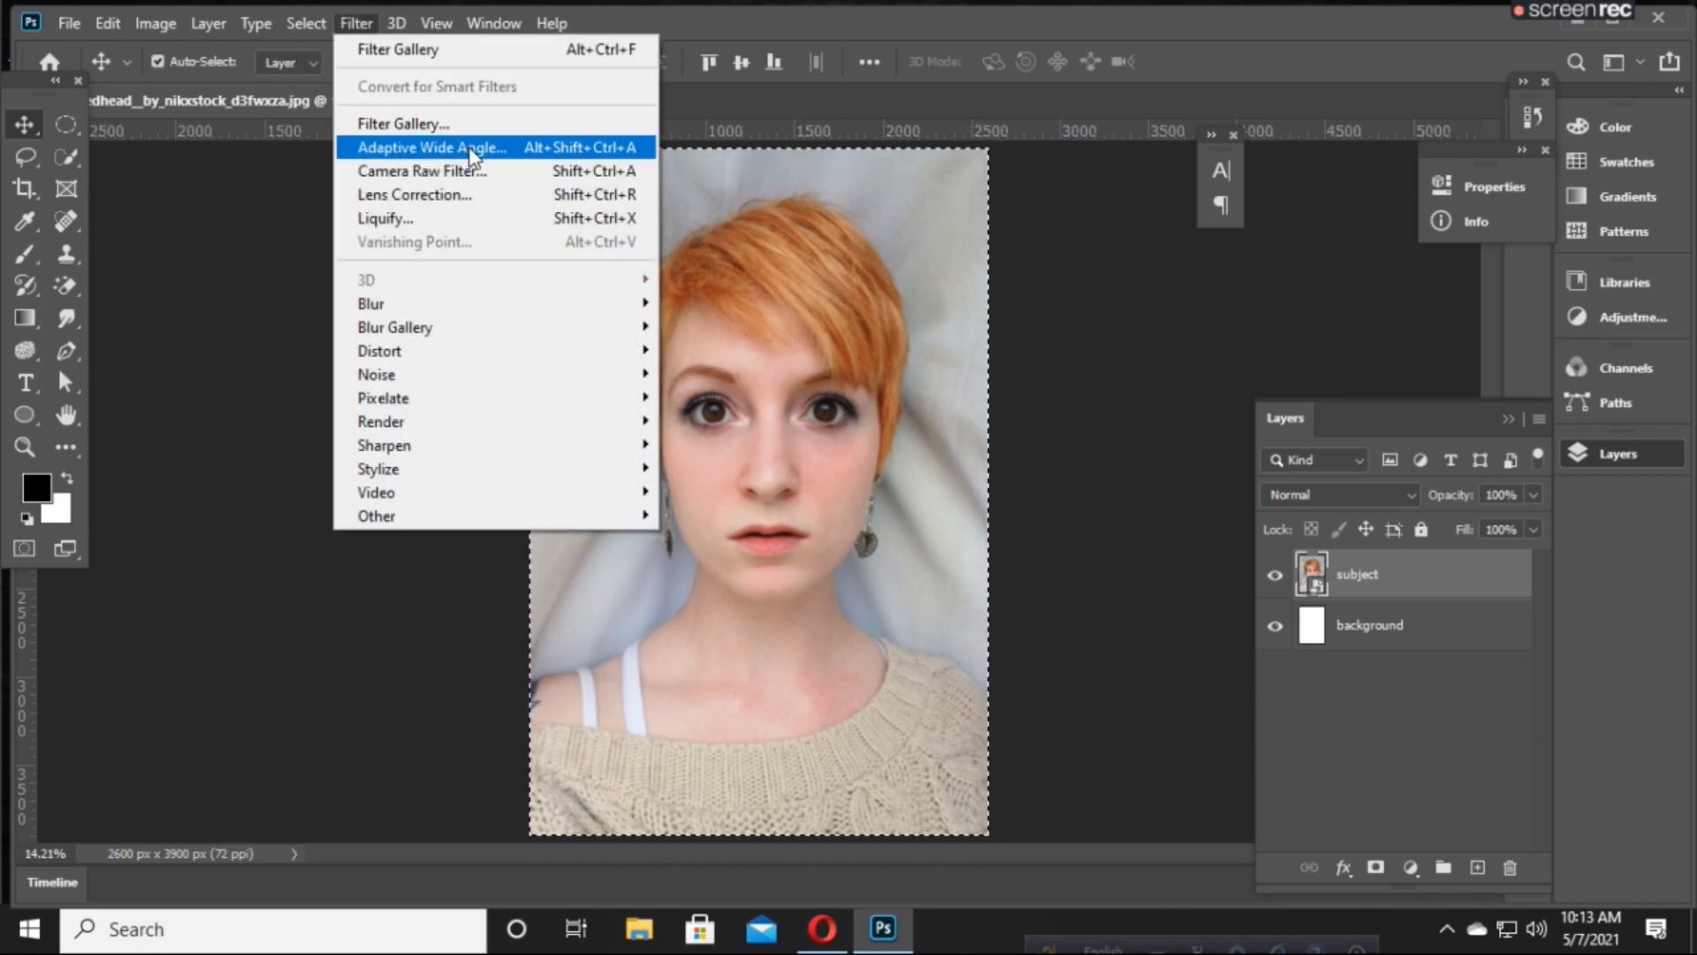
left_click(486, 125)
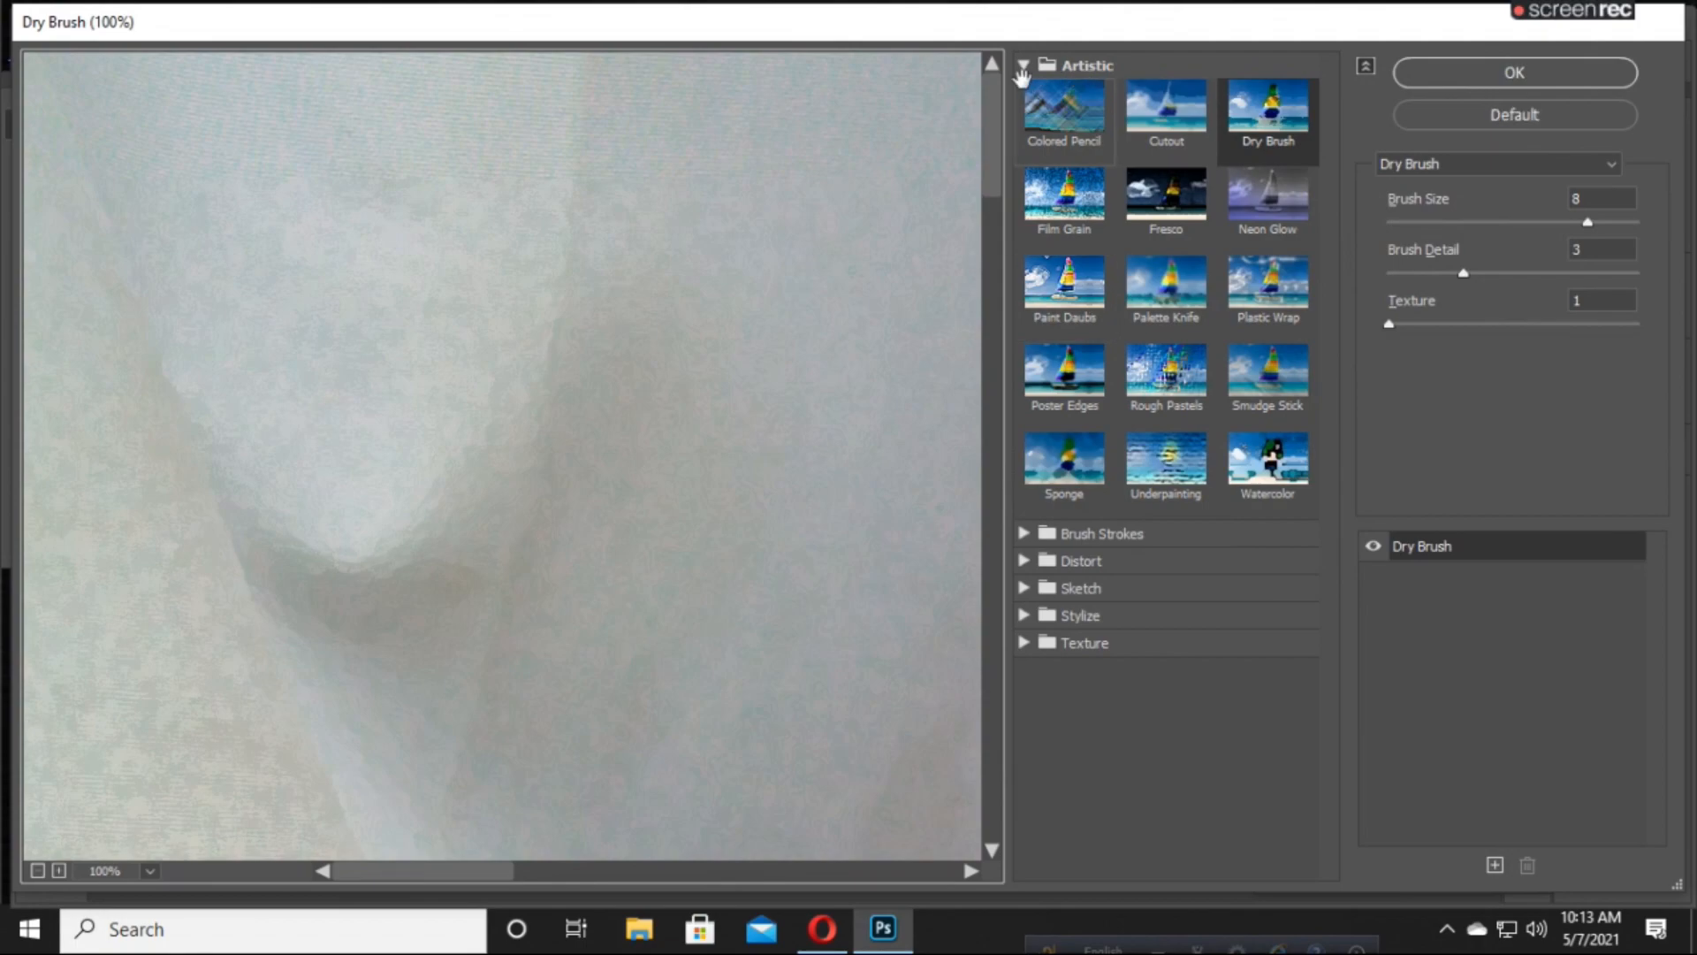
key("ctrl+minus")
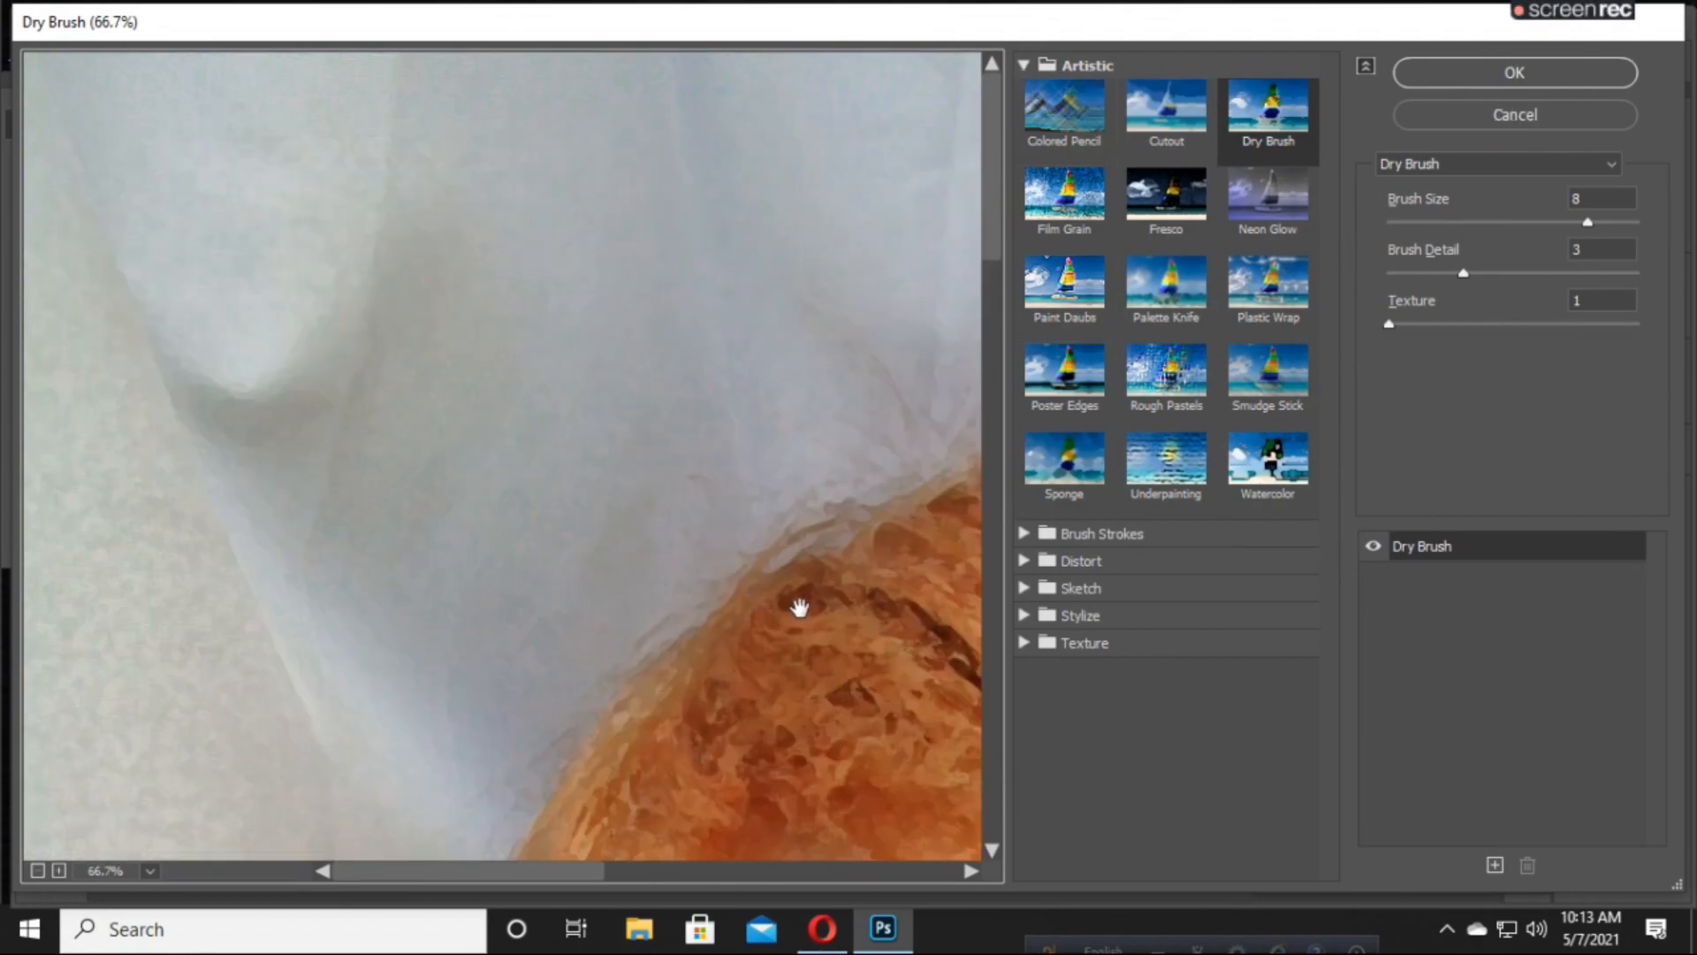
left_click_drag(799, 607, 686, 279)
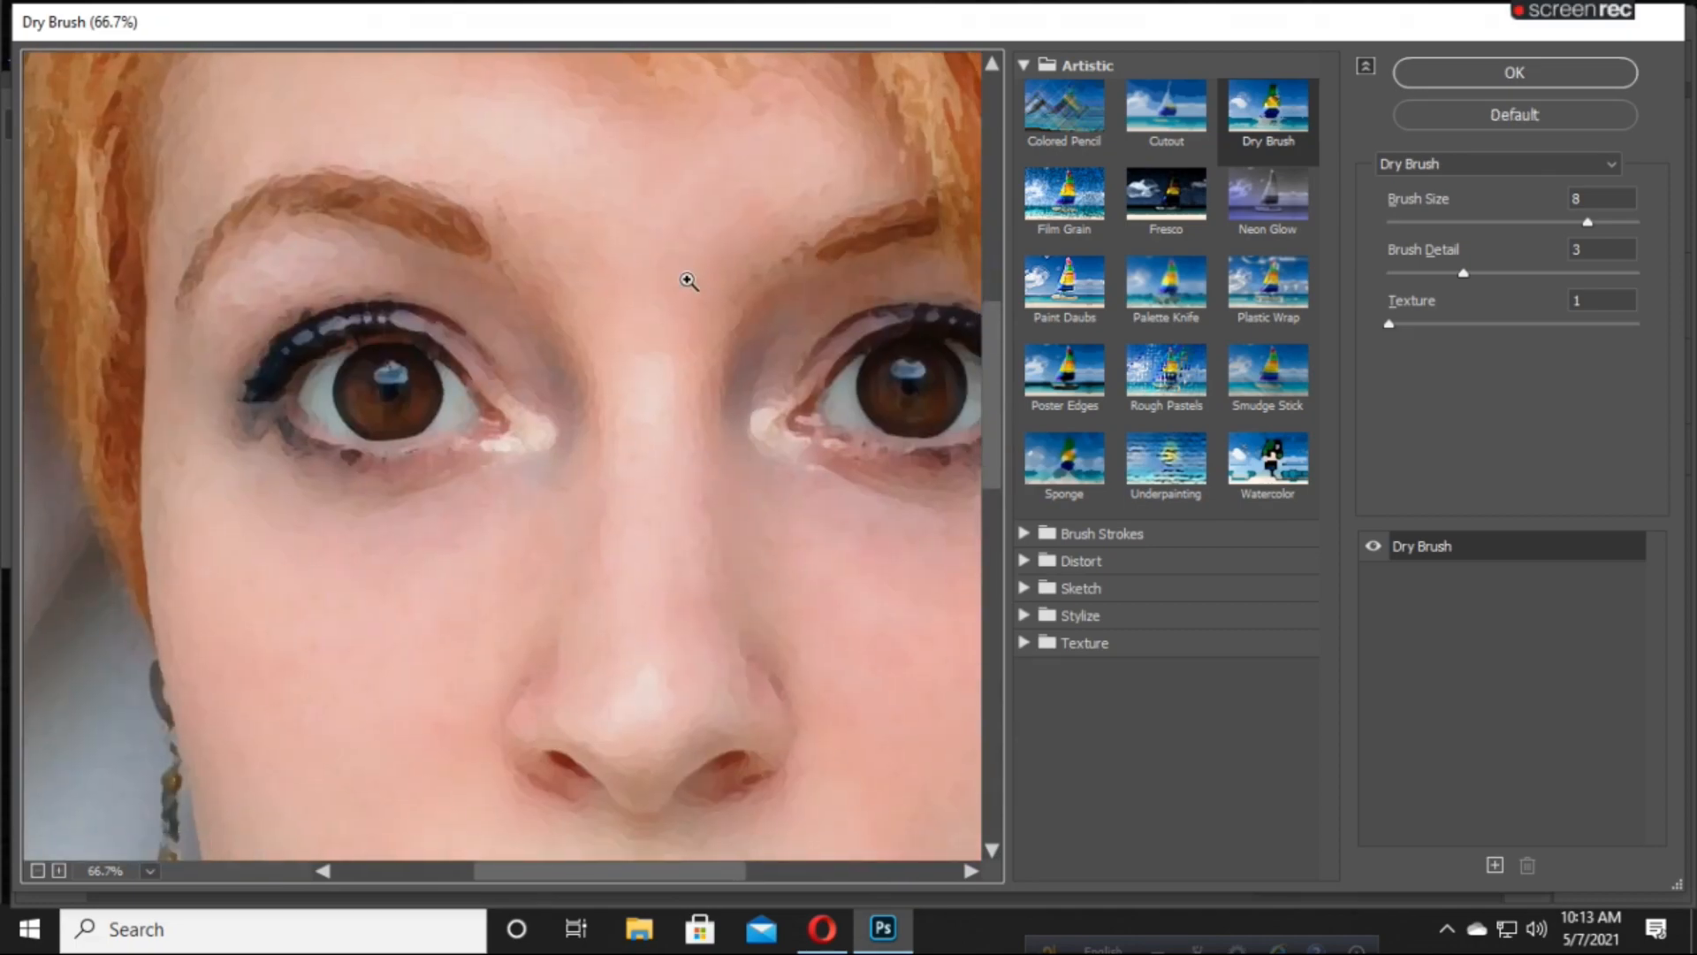
key("ctrl+minus")
key("ctrl+minus")
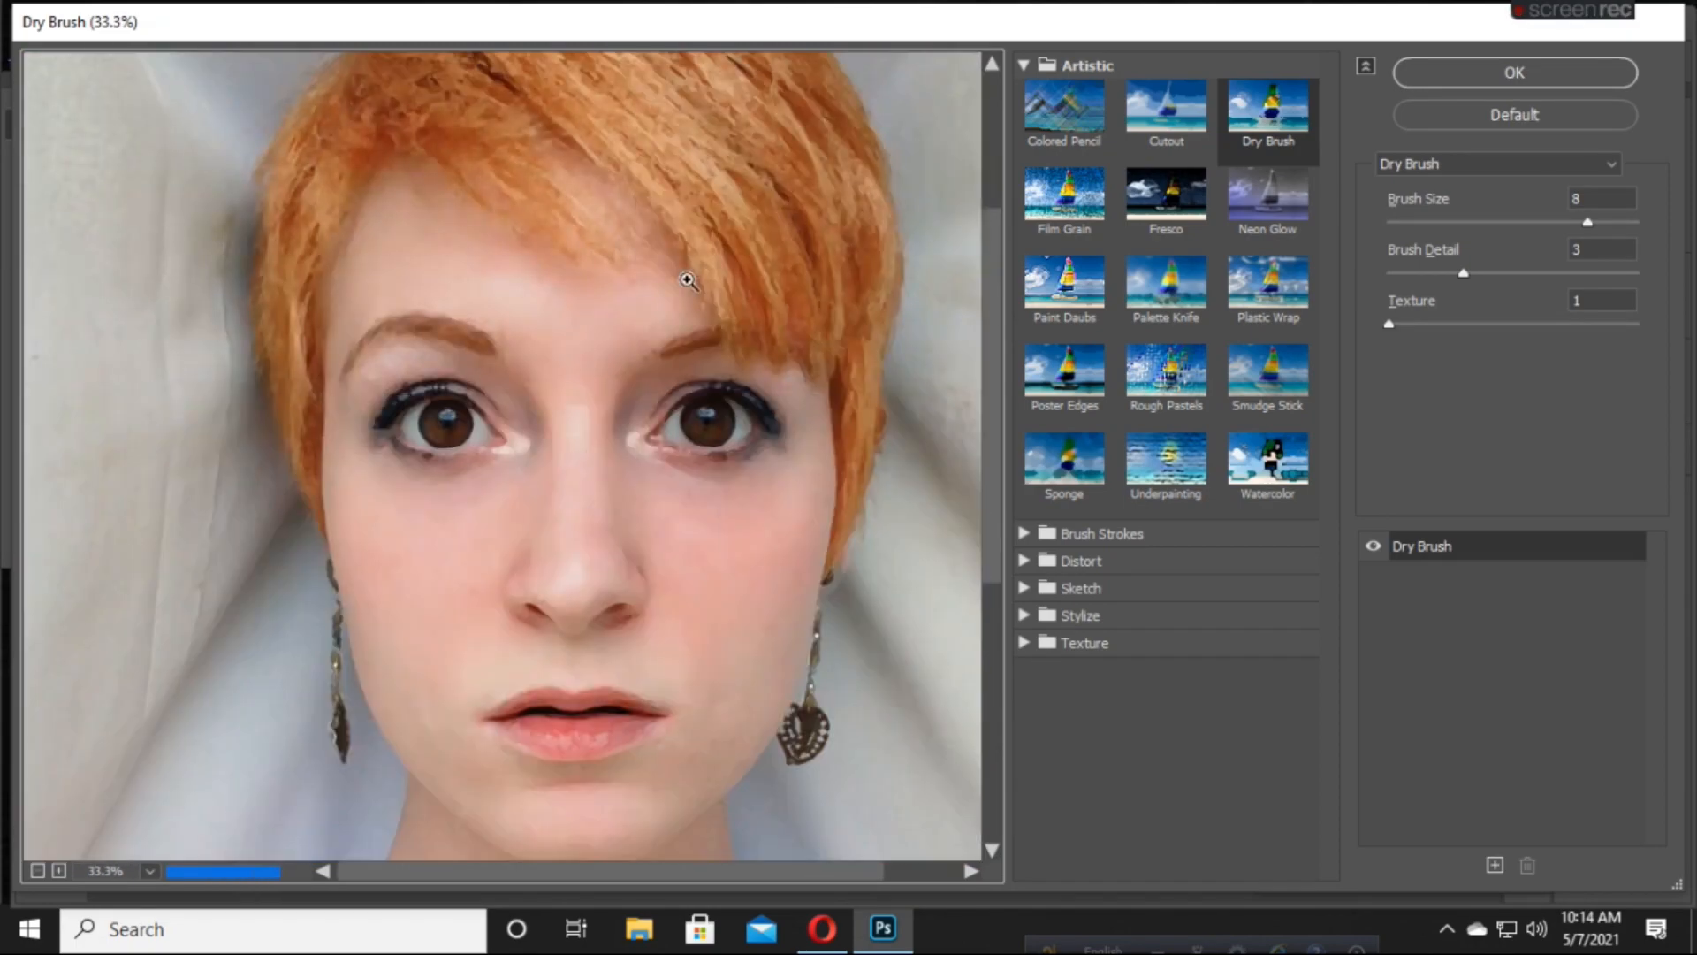
- Apply the artistic Dry Brush filter to the subject with brush size 8, brush detail 3 and texture 1
left_click(1031, 66)
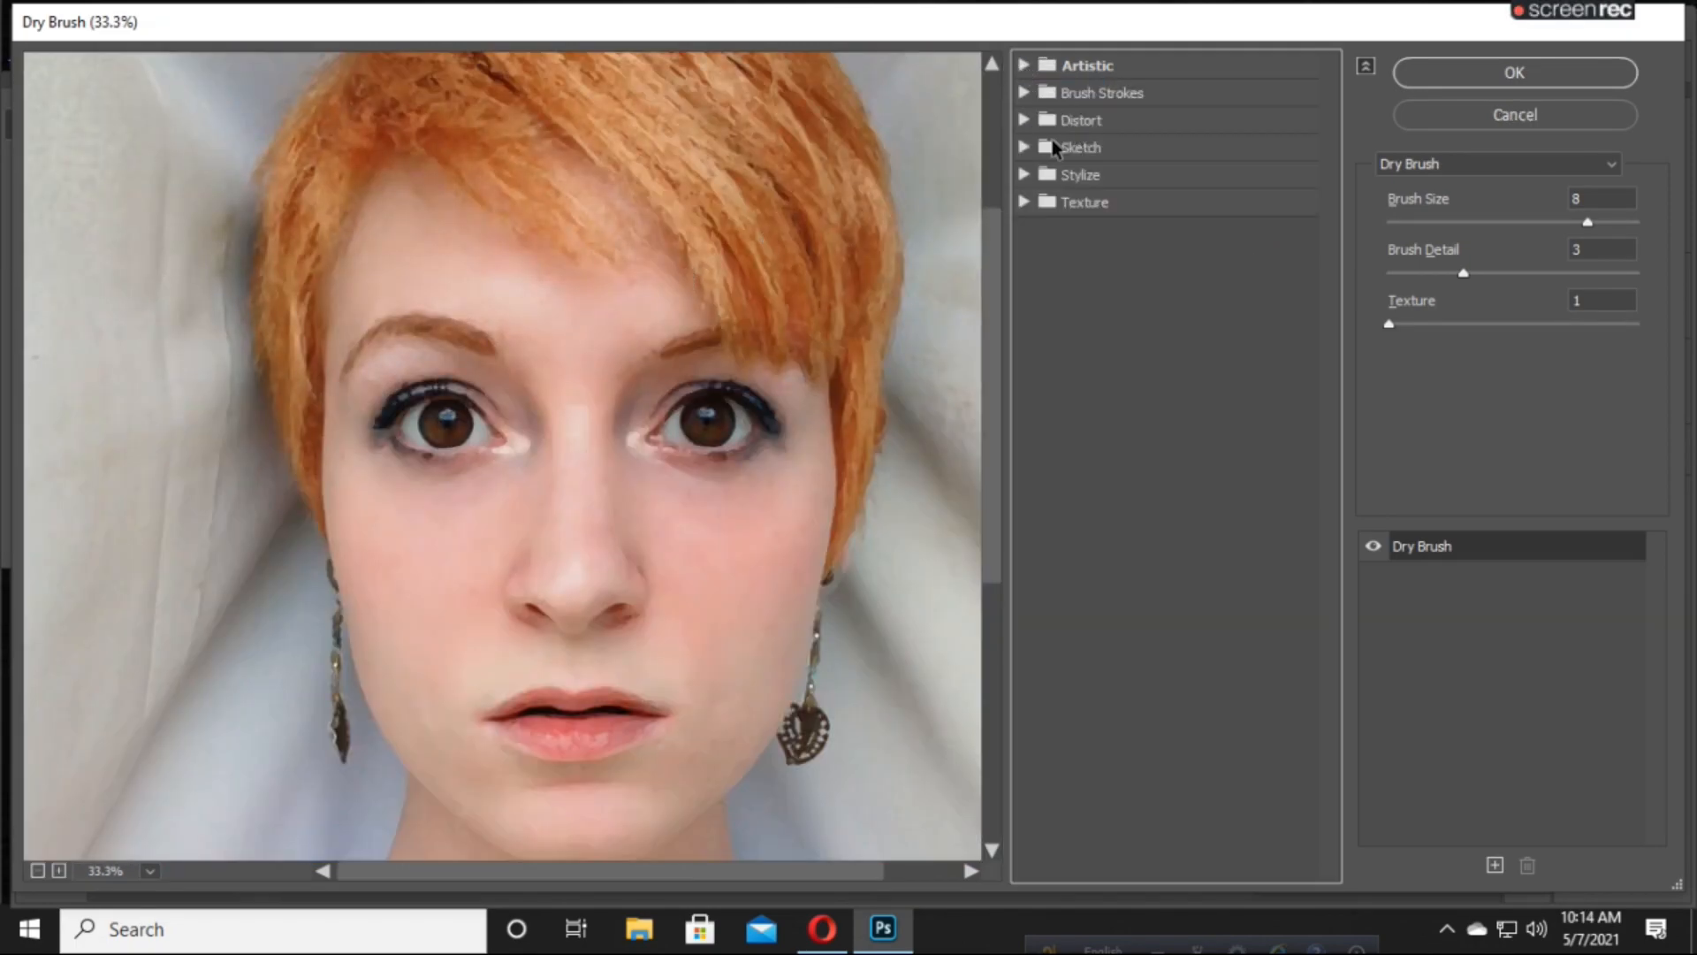
left_click(1078, 68)
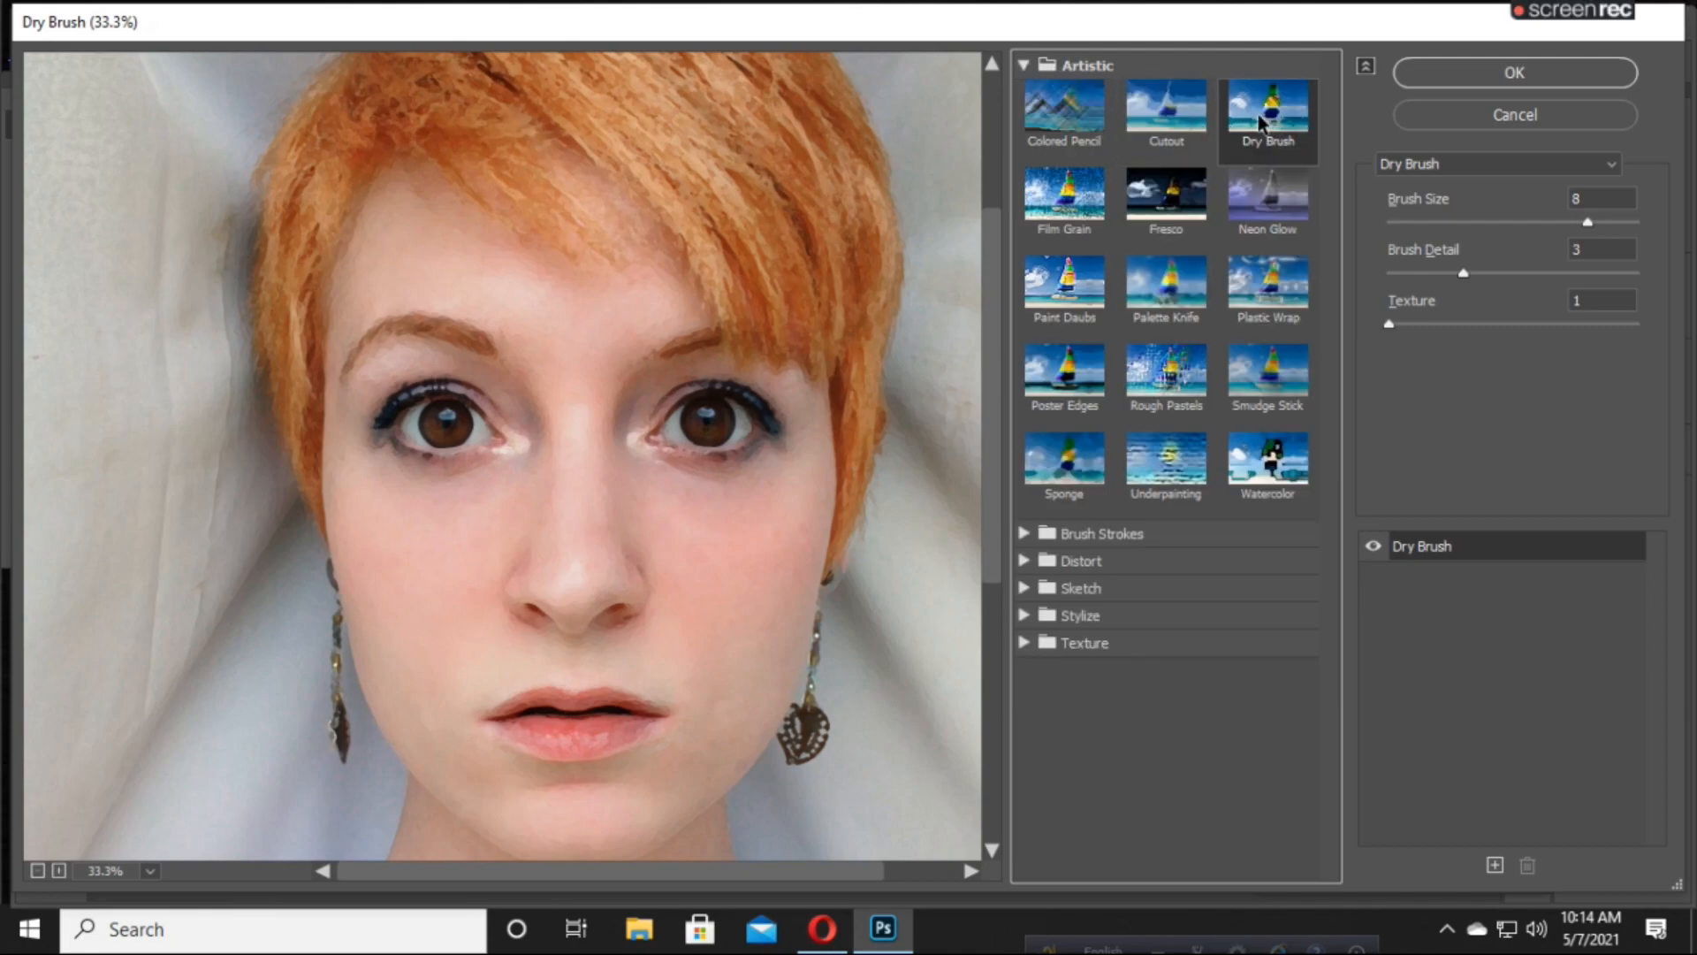
left_click(1590, 196)
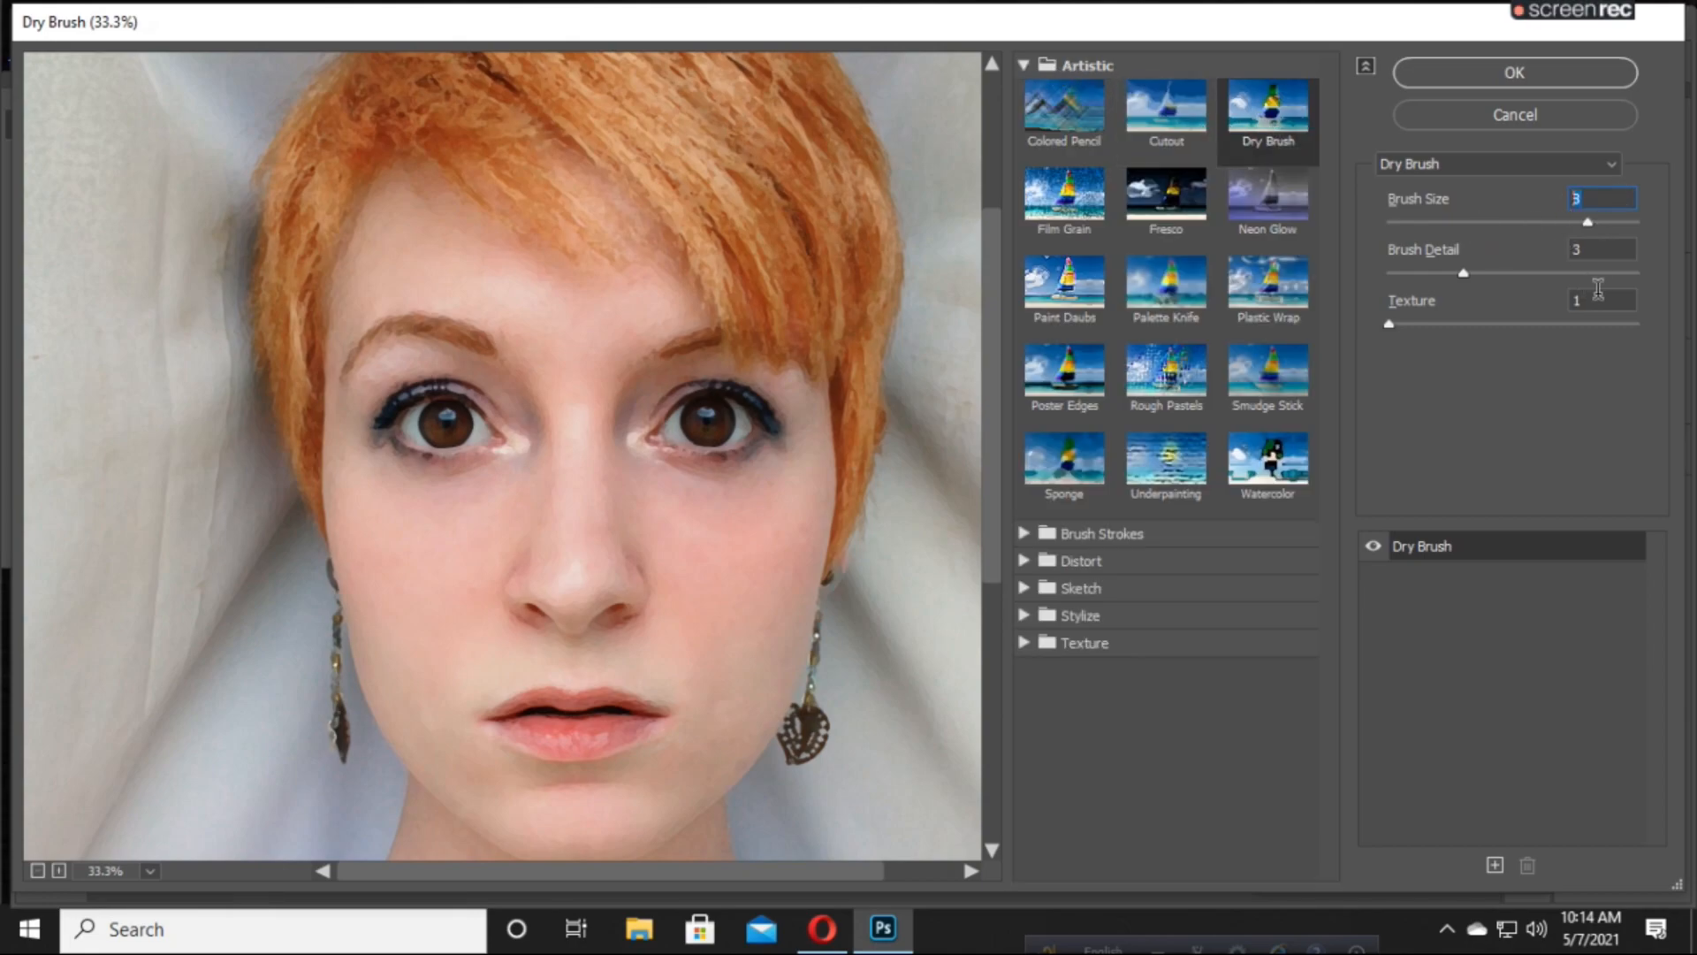
left_click_drag(1578, 322, 1534, 327)
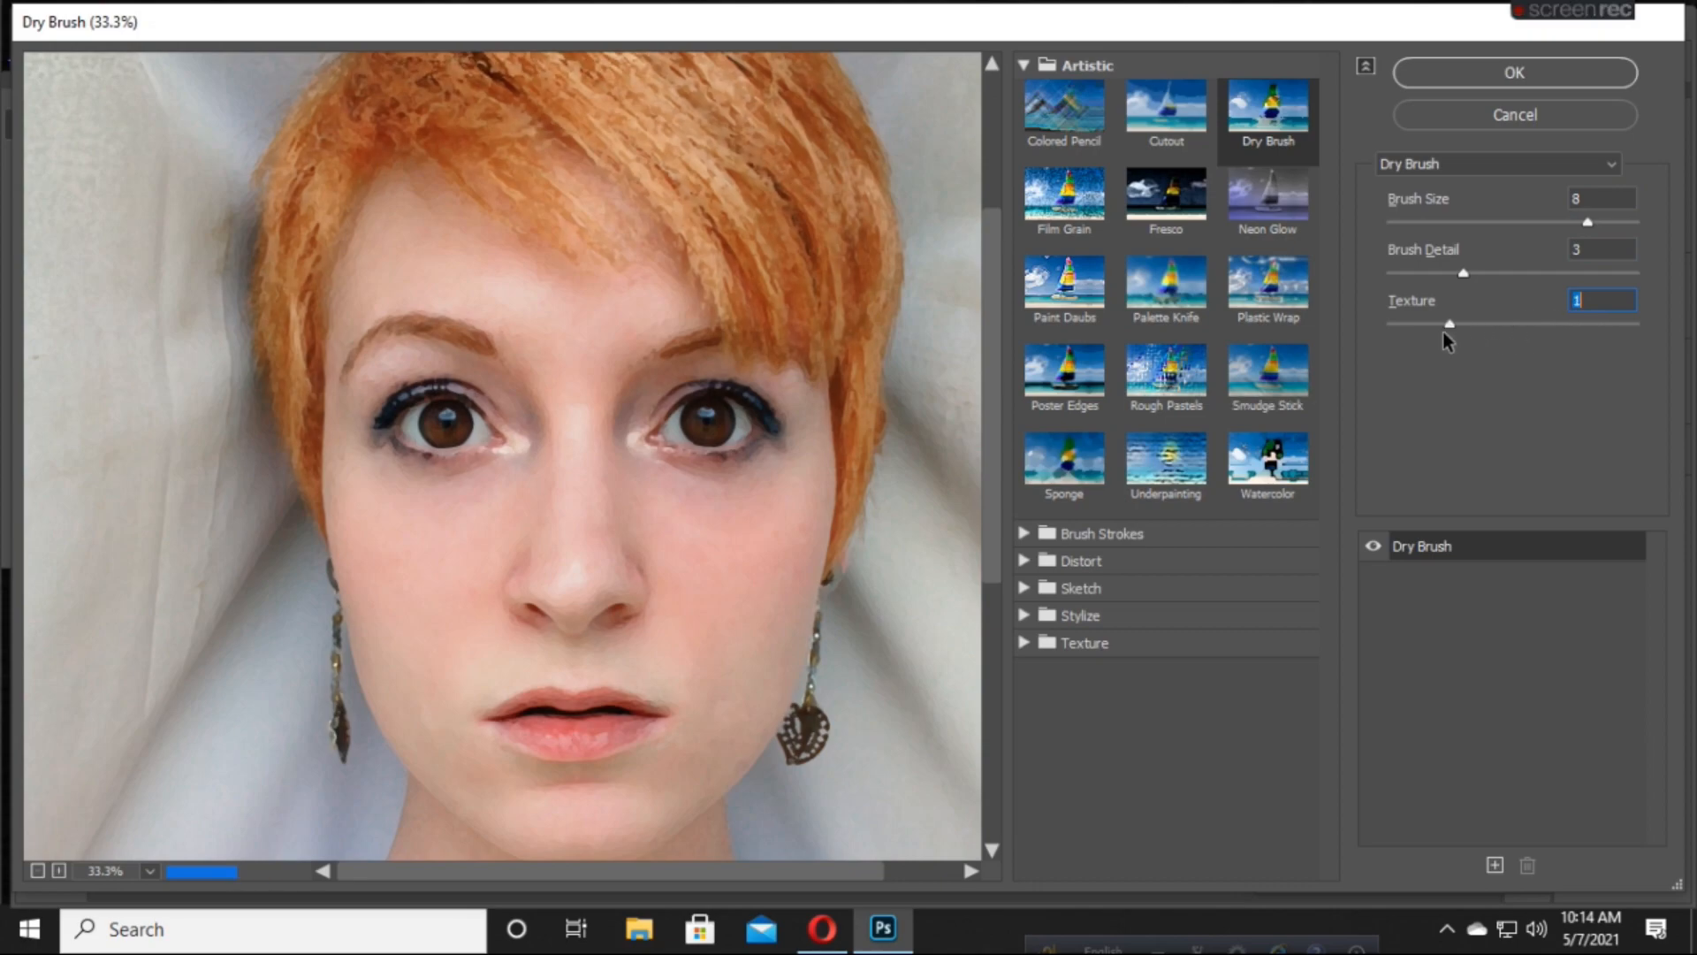
scroll(677, 465, "up", 1)
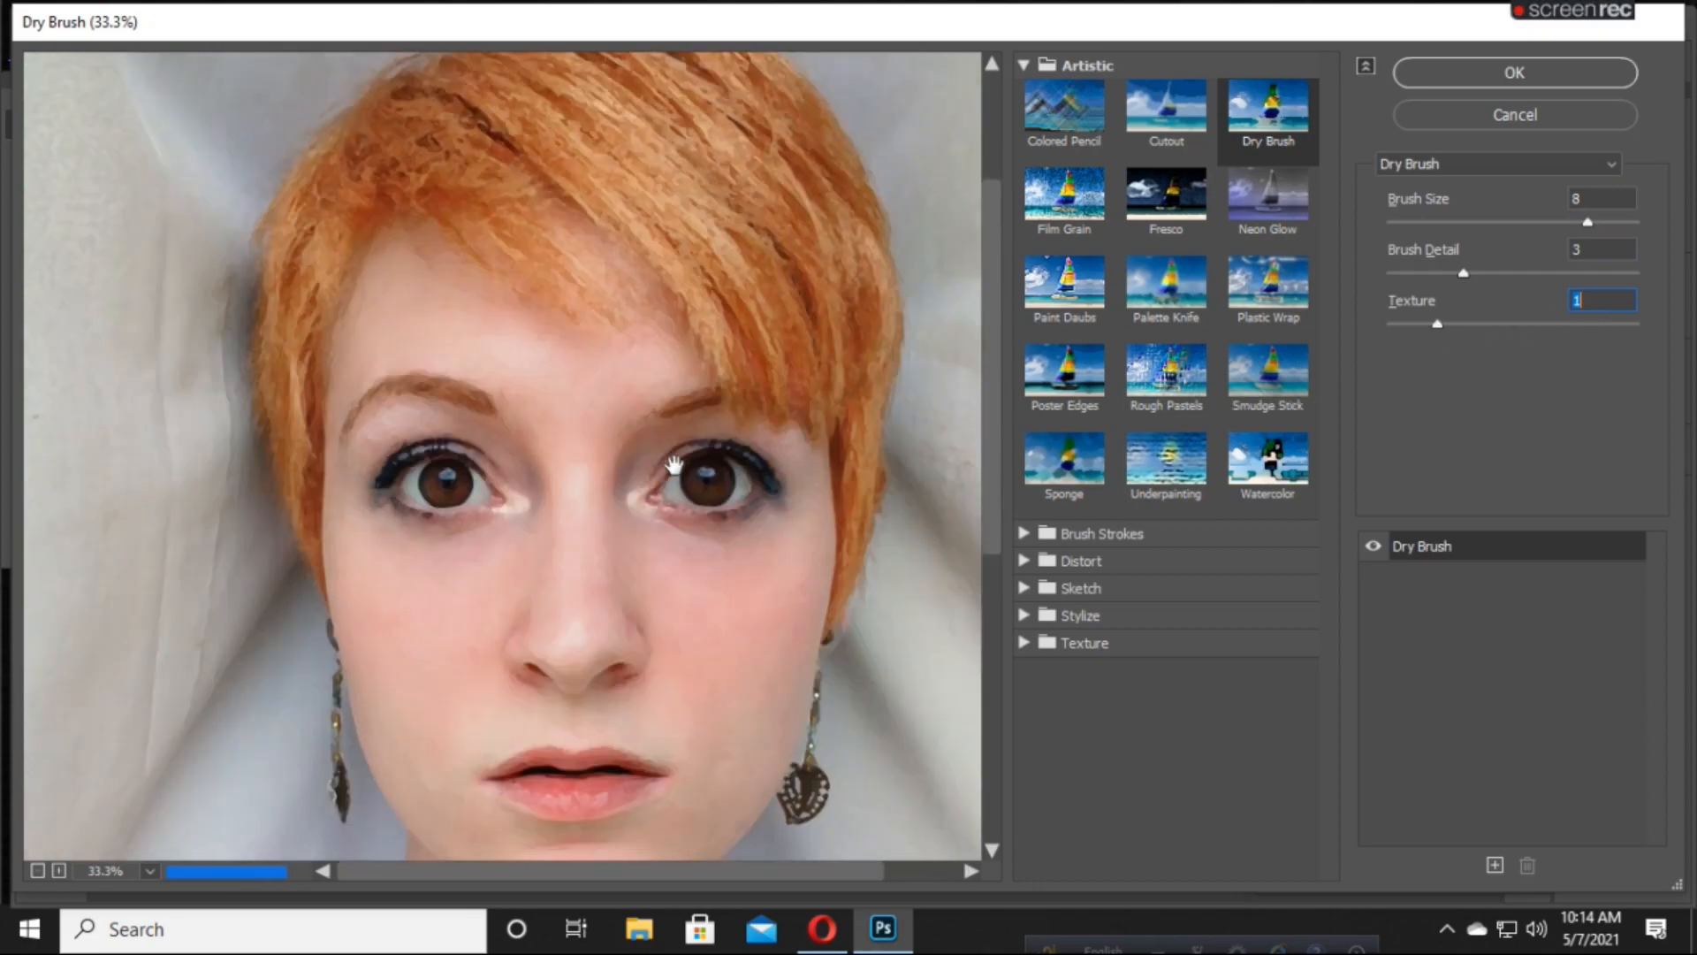
scroll(674, 465, "down", 5)
scroll(674, 465, "up", 3)
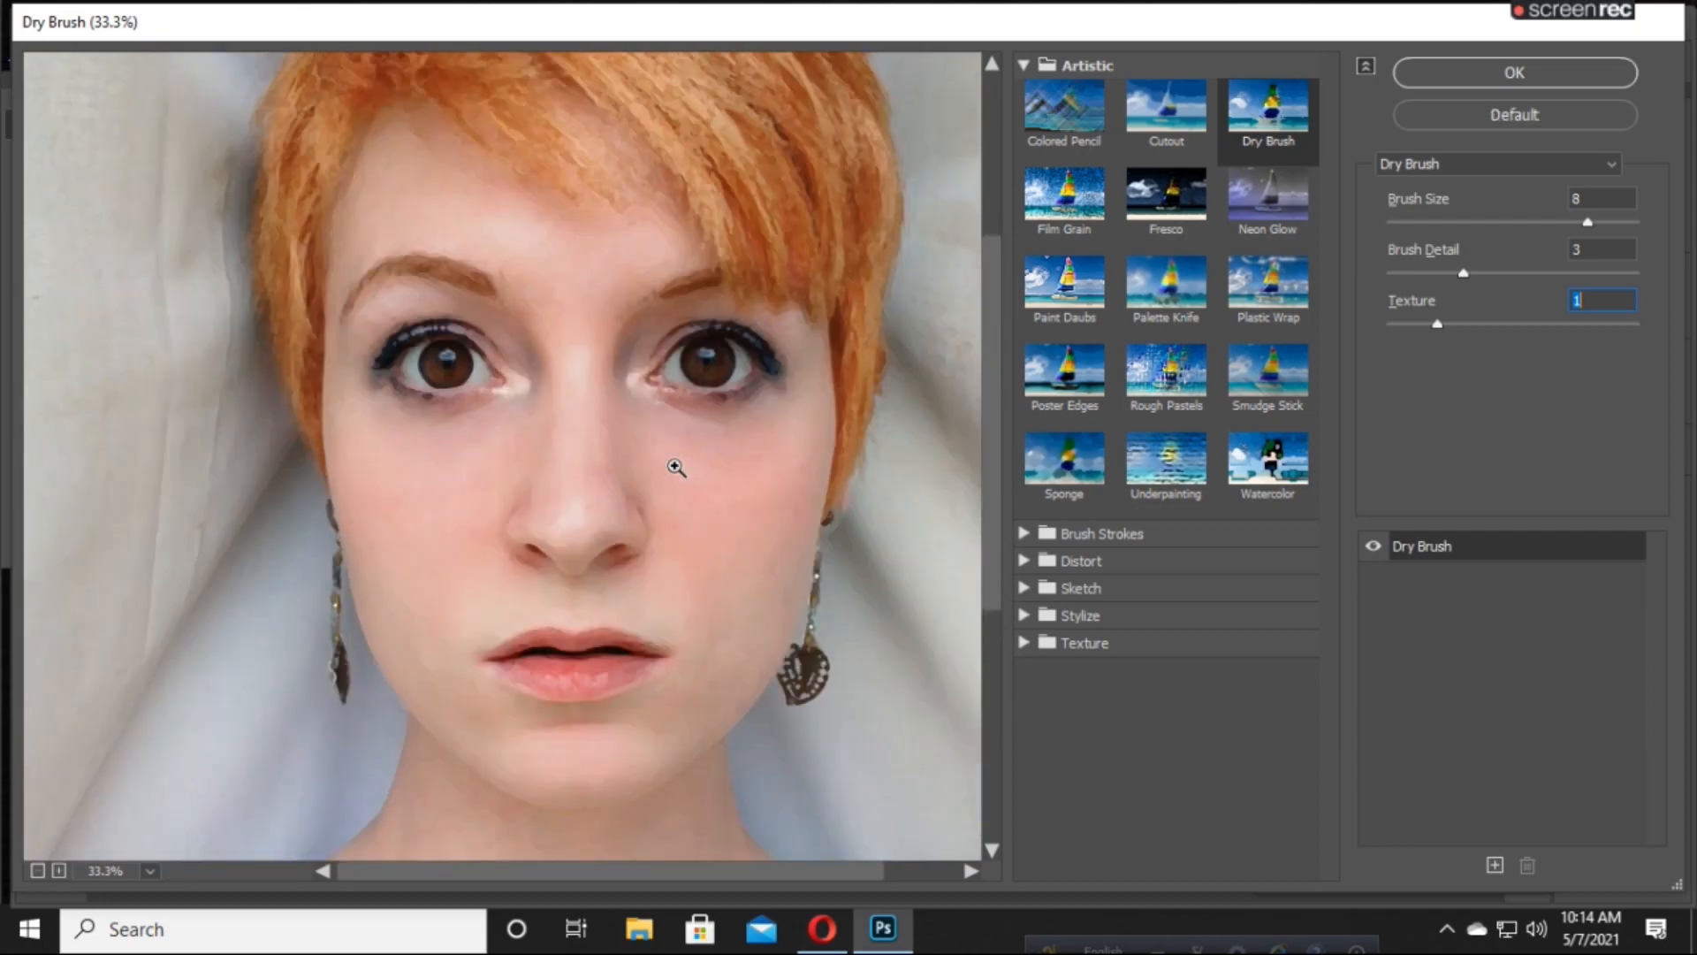
scroll(677, 467, "down", 2)
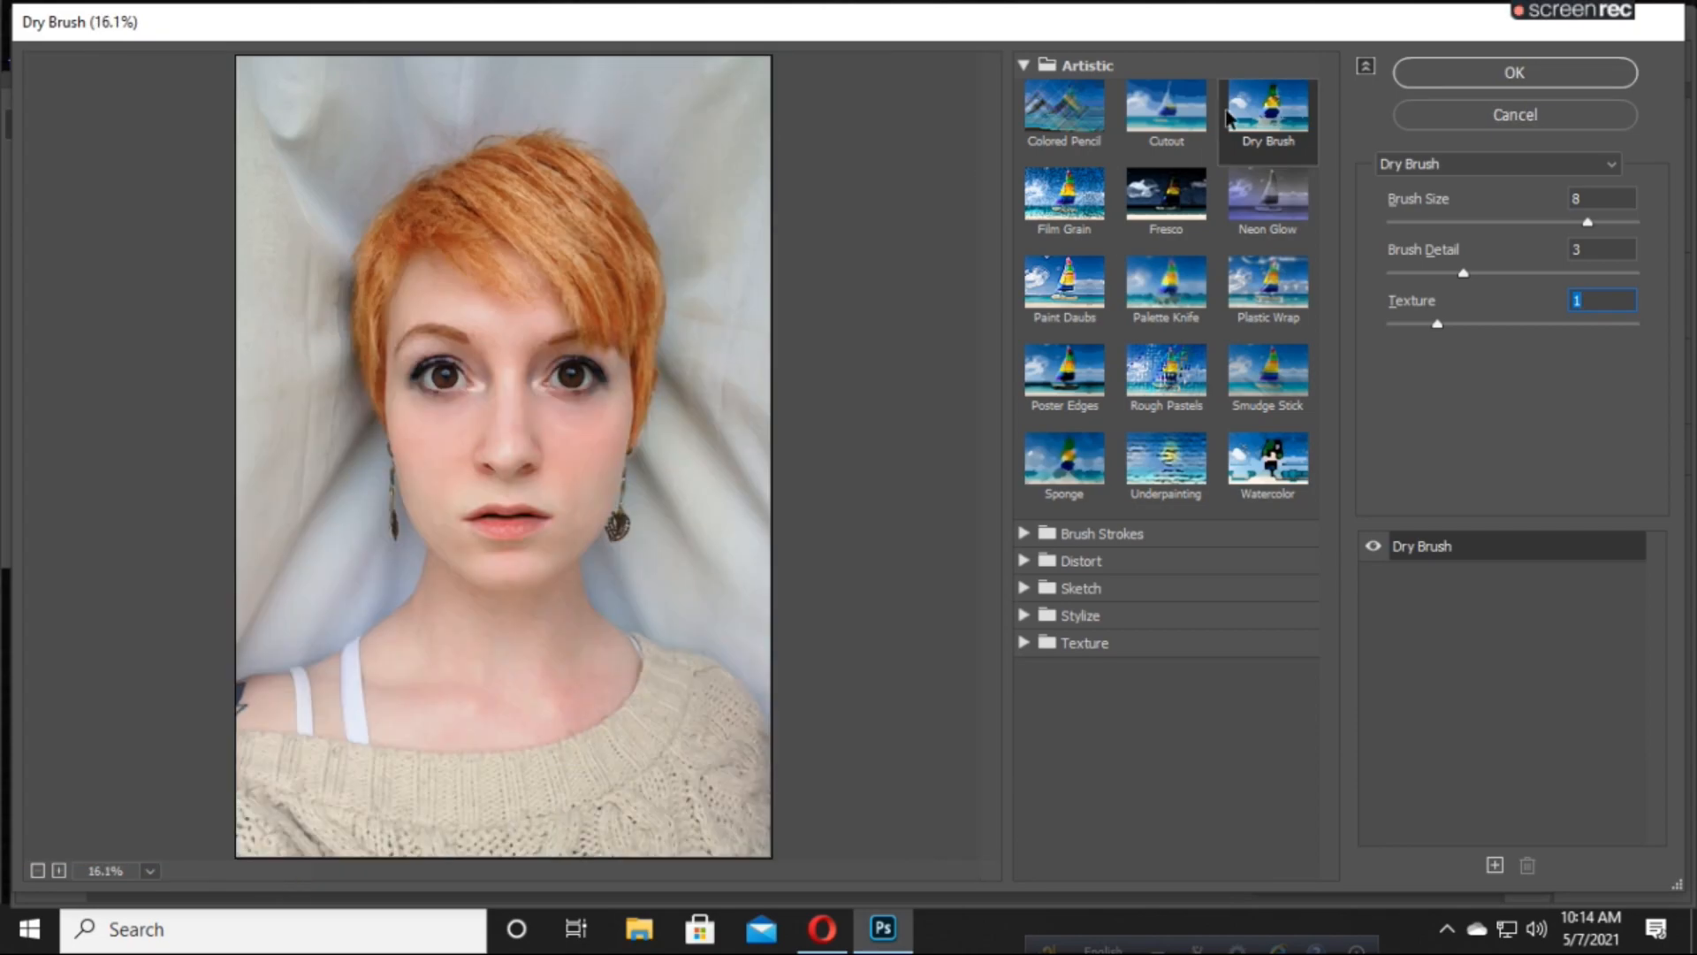
left_click(1538, 78)
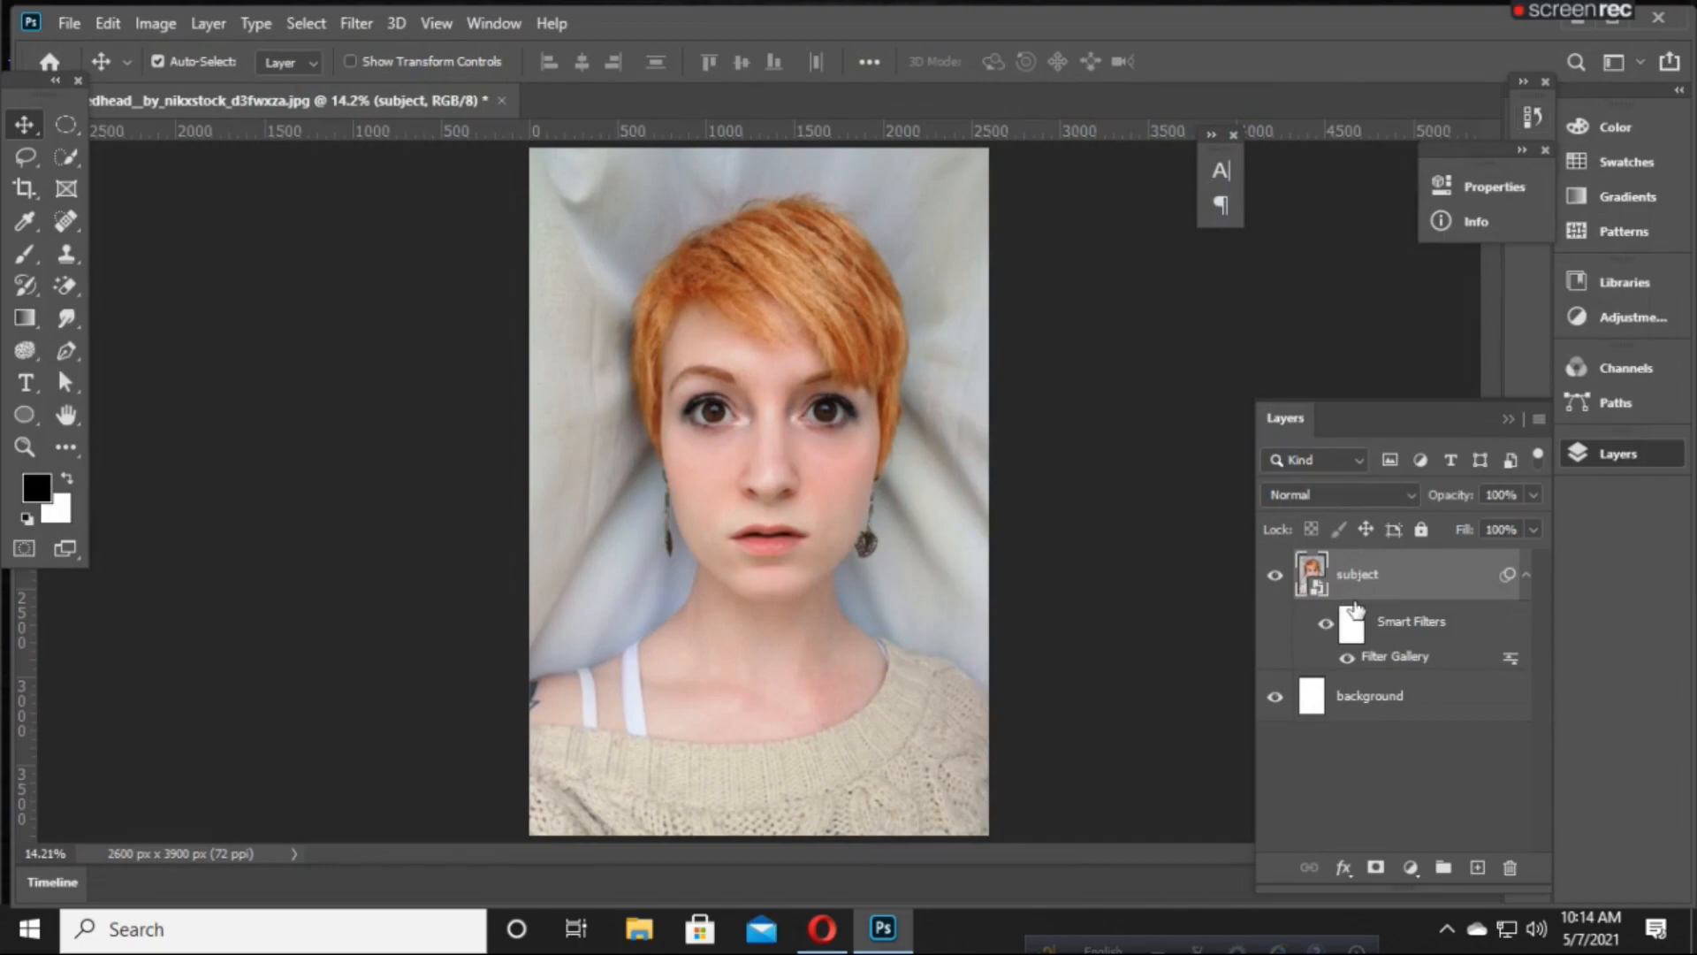
- Inspect the filtered portrait up close and compare the canvas with the subject layer hidden and shown
key("ctrl+plus")
key("ctrl+plus")
key("ctrl+plus")
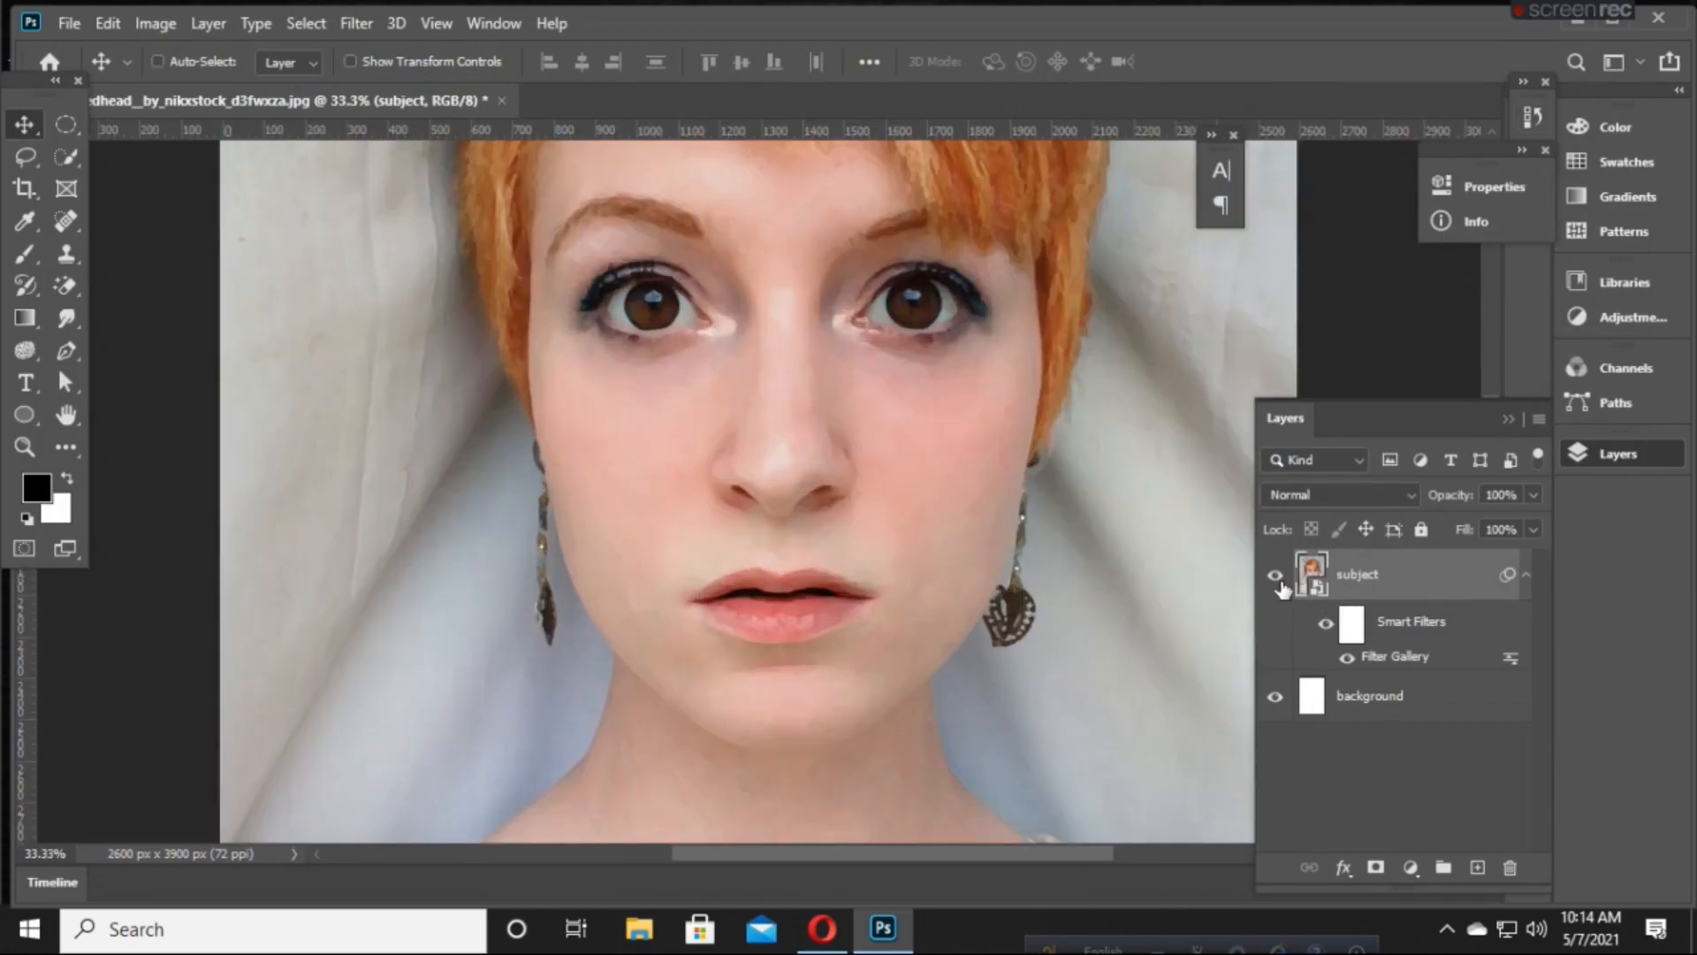
key("ctrl+0")
left_click(1275, 583)
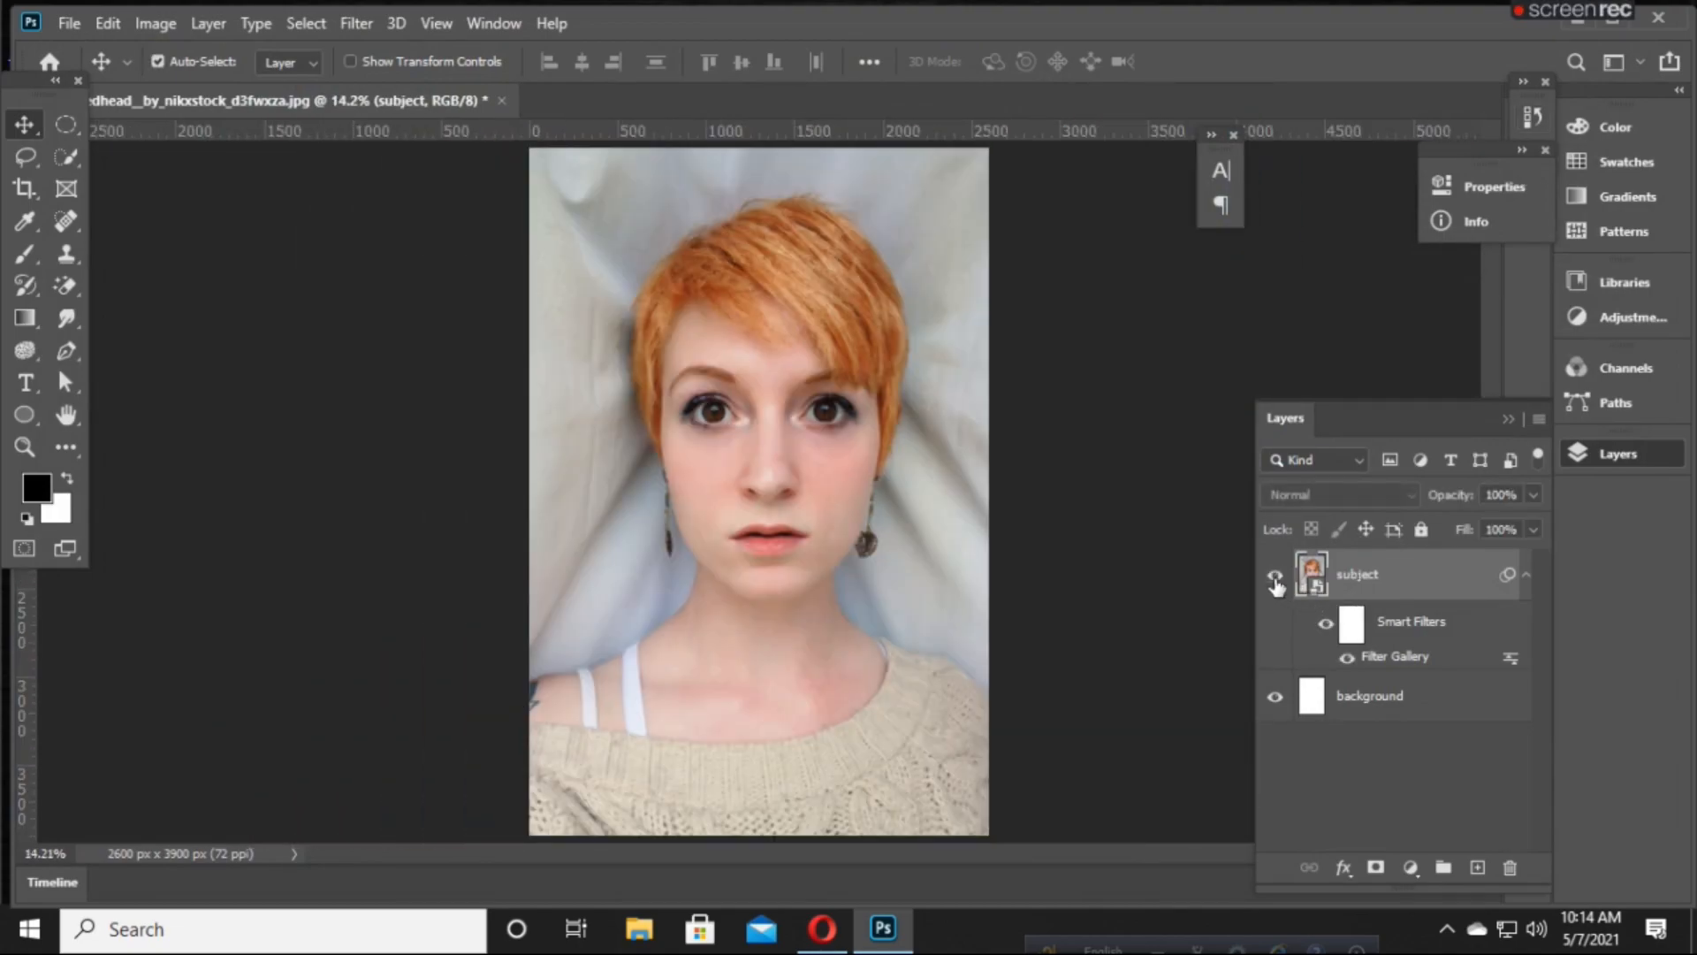
left_click(1267, 575)
left_click(1268, 575)
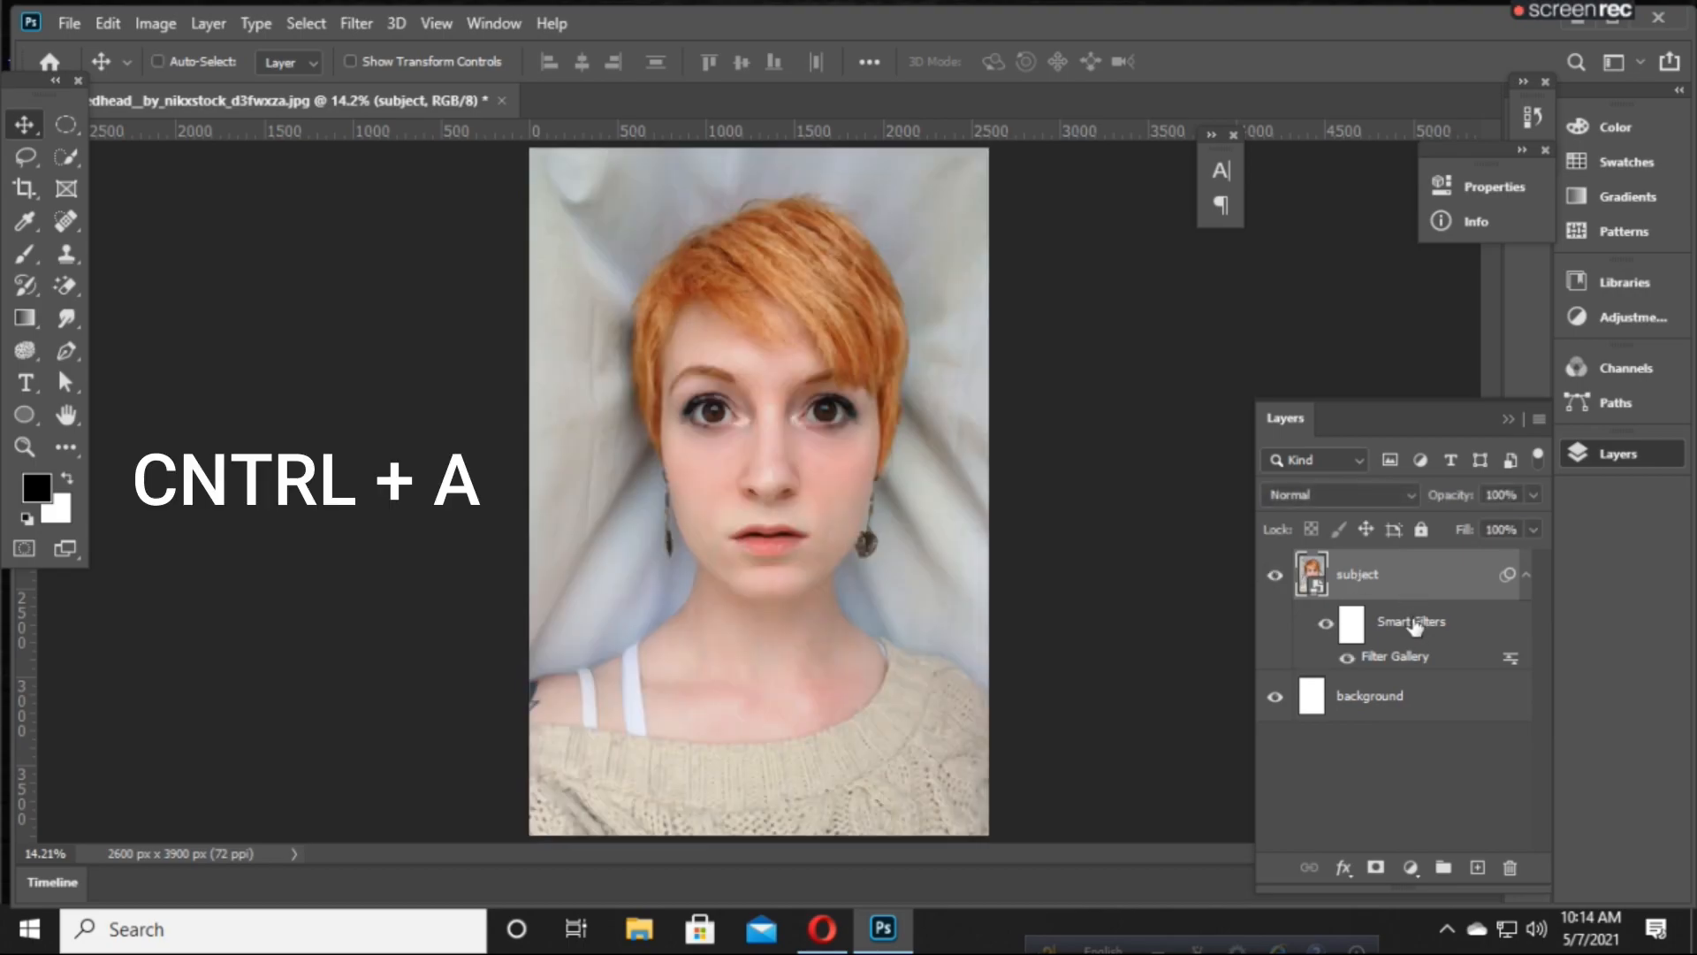
- Copy the entire filtered portrait and paste it into the layer mask of a new group above the subject
key("ctrl+a")
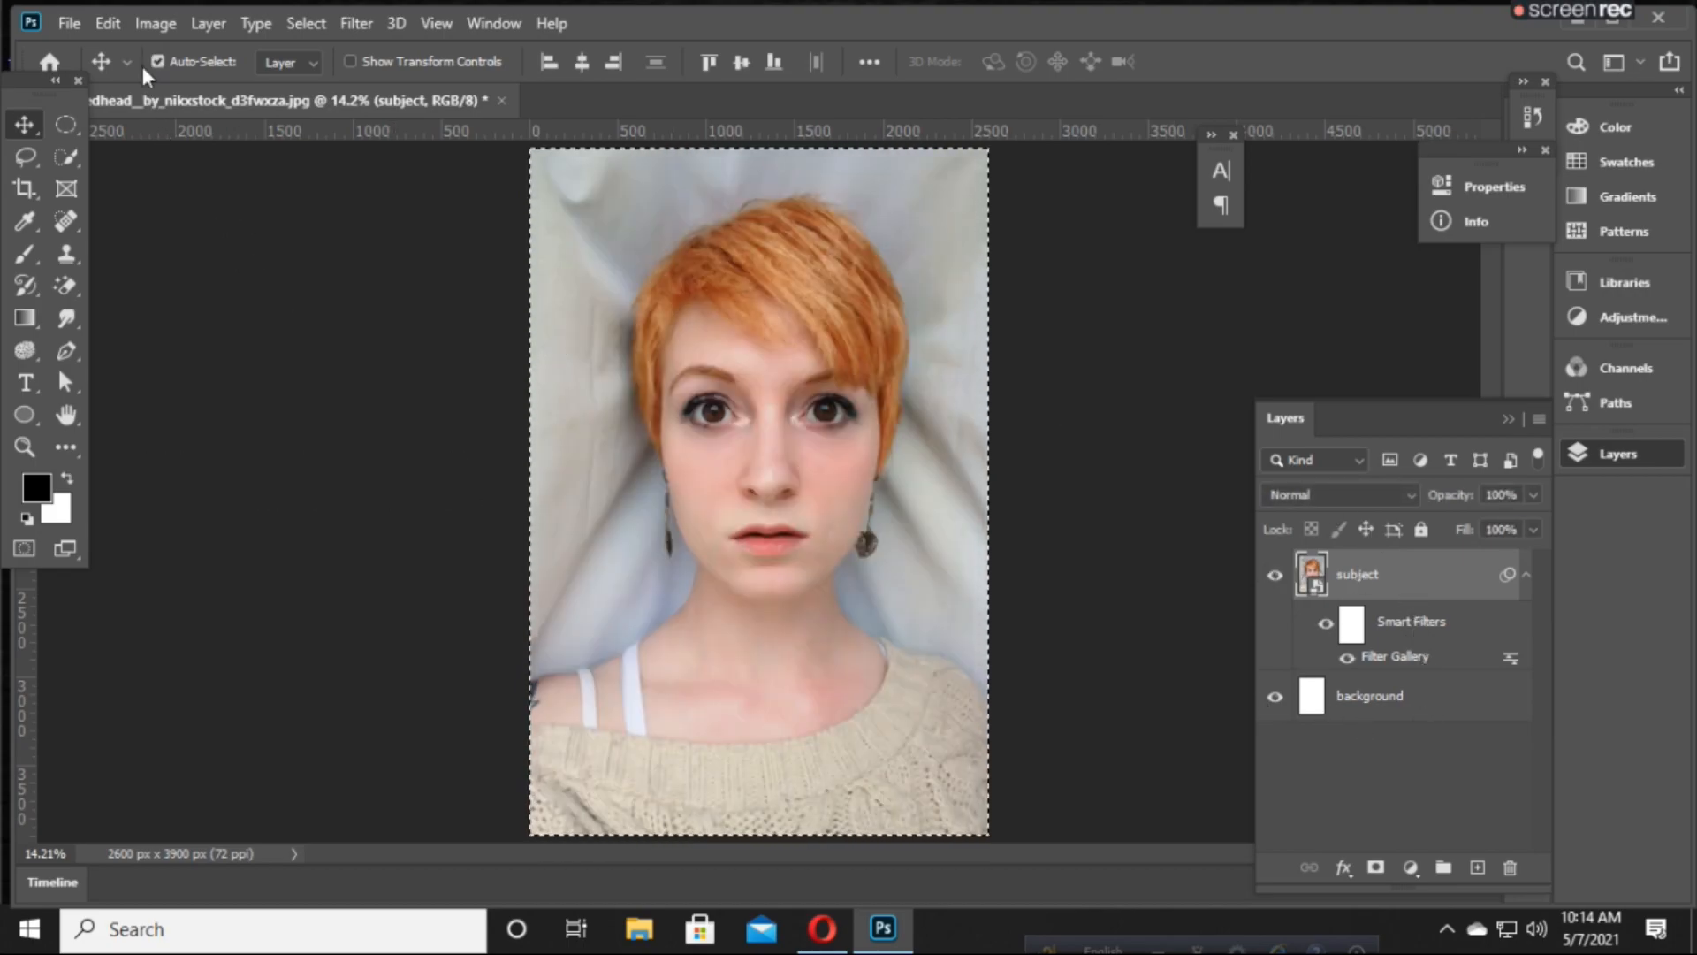
key("ctrl+c")
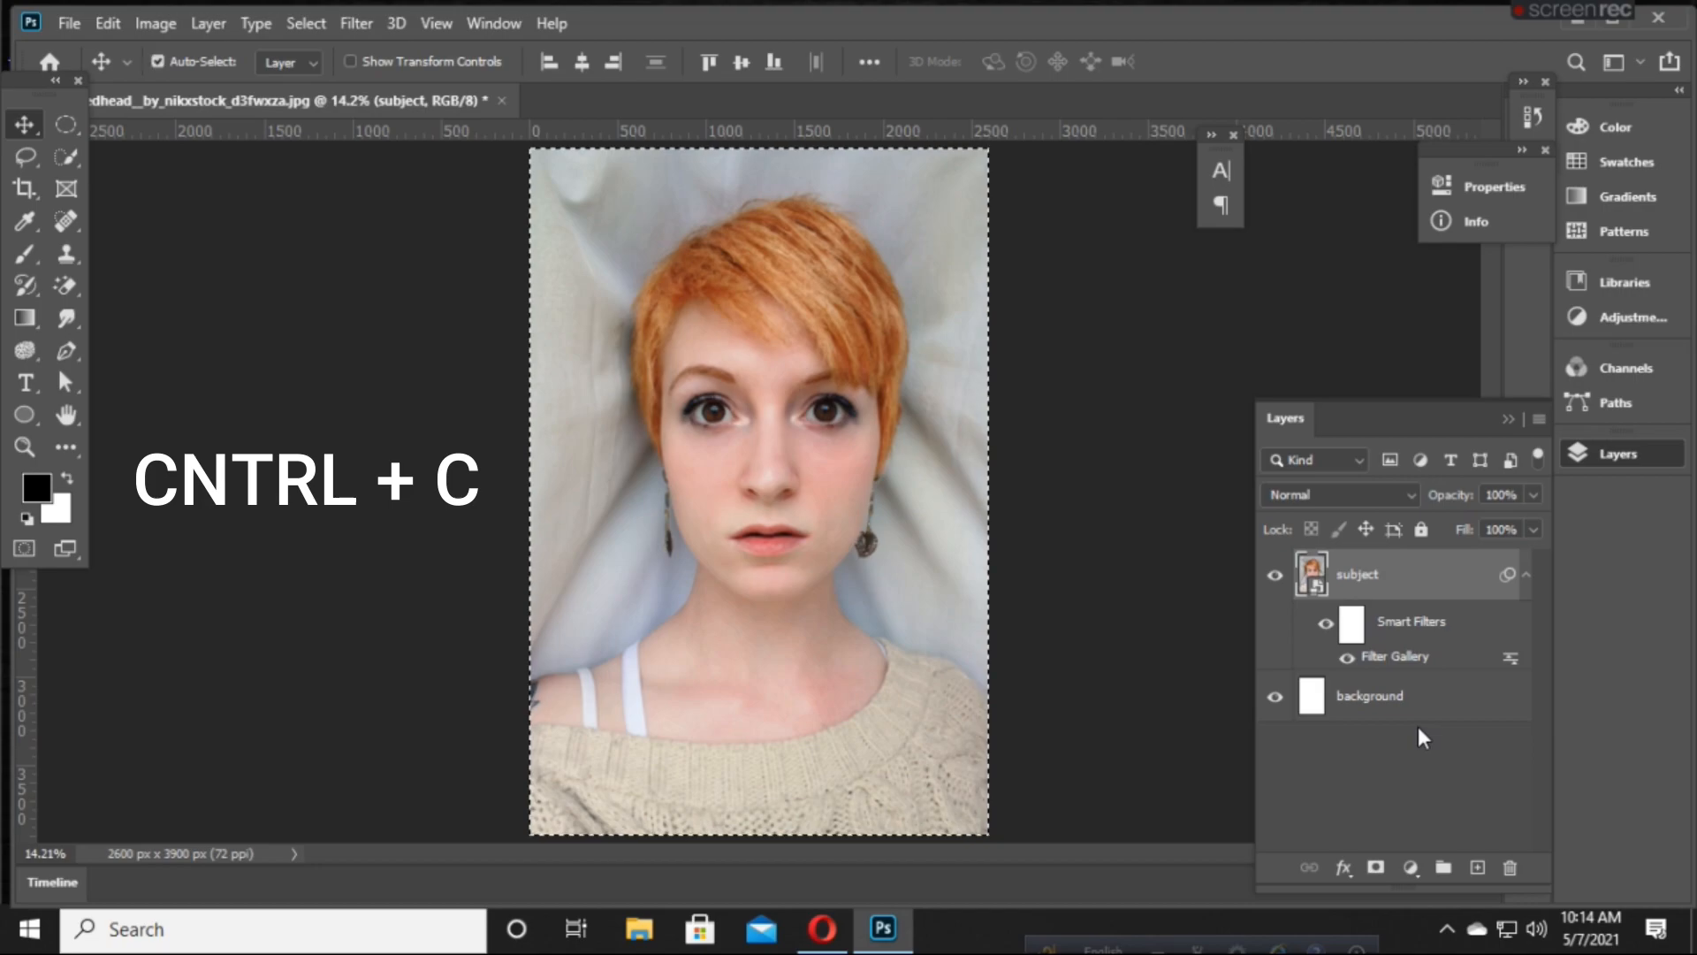
left_click(1443, 867)
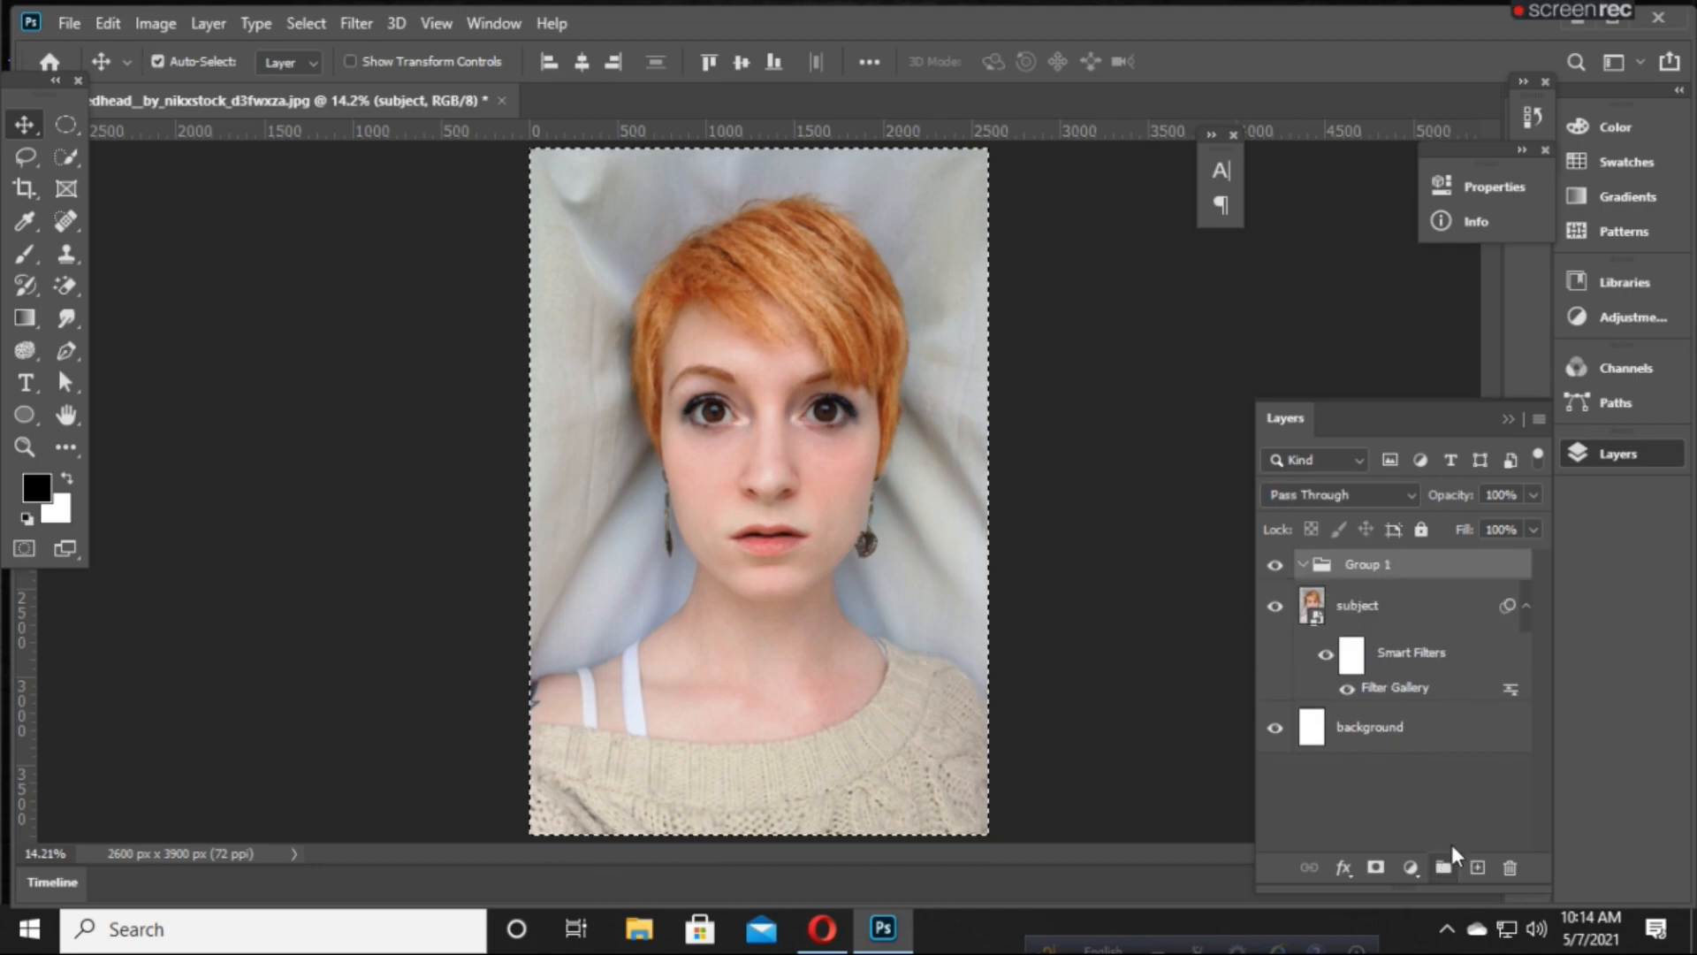
left_click(1376, 867)
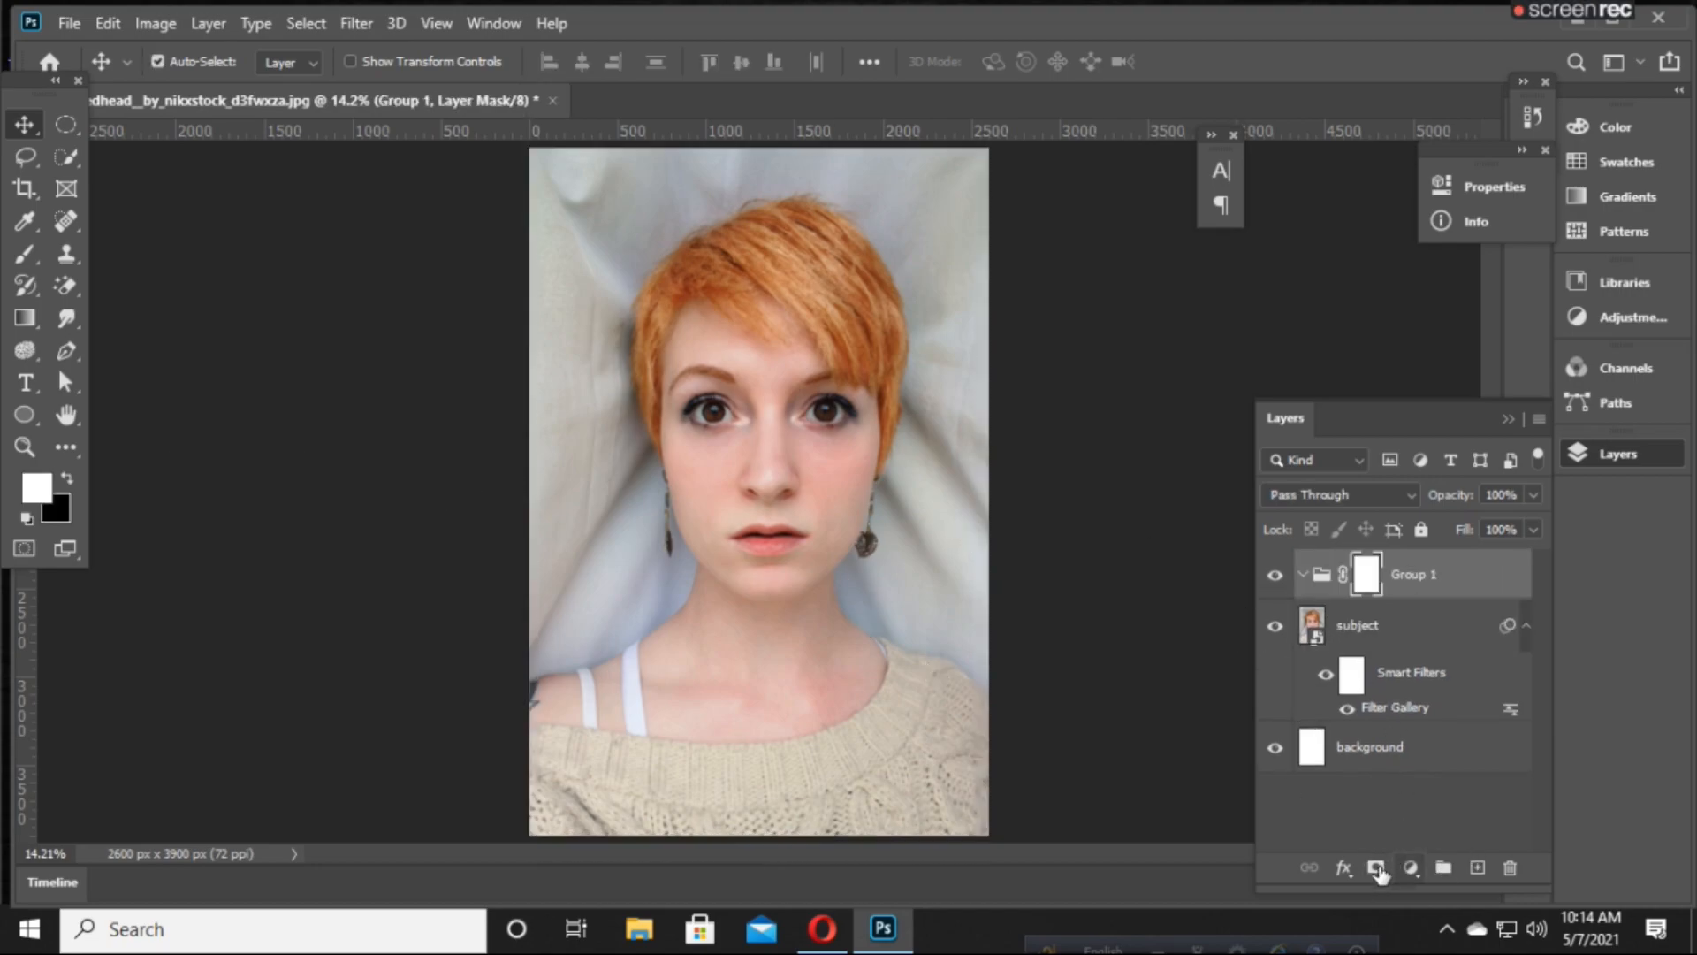
left_click(1367, 576, "alt")
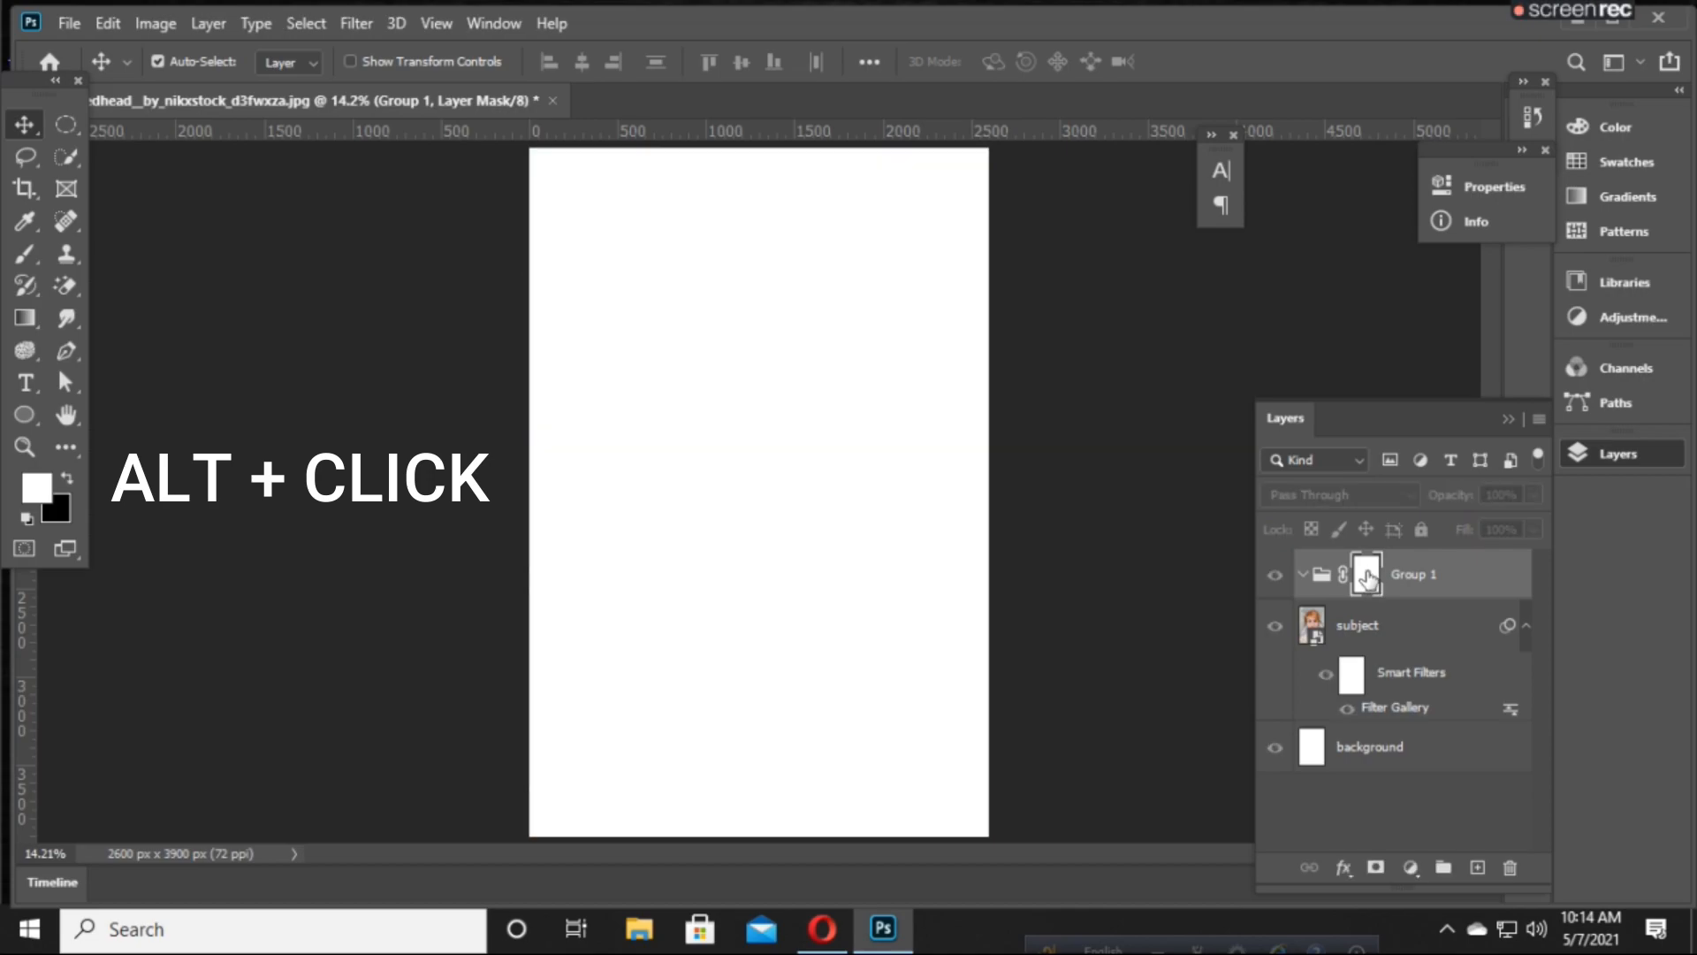
key("ctrl+v")
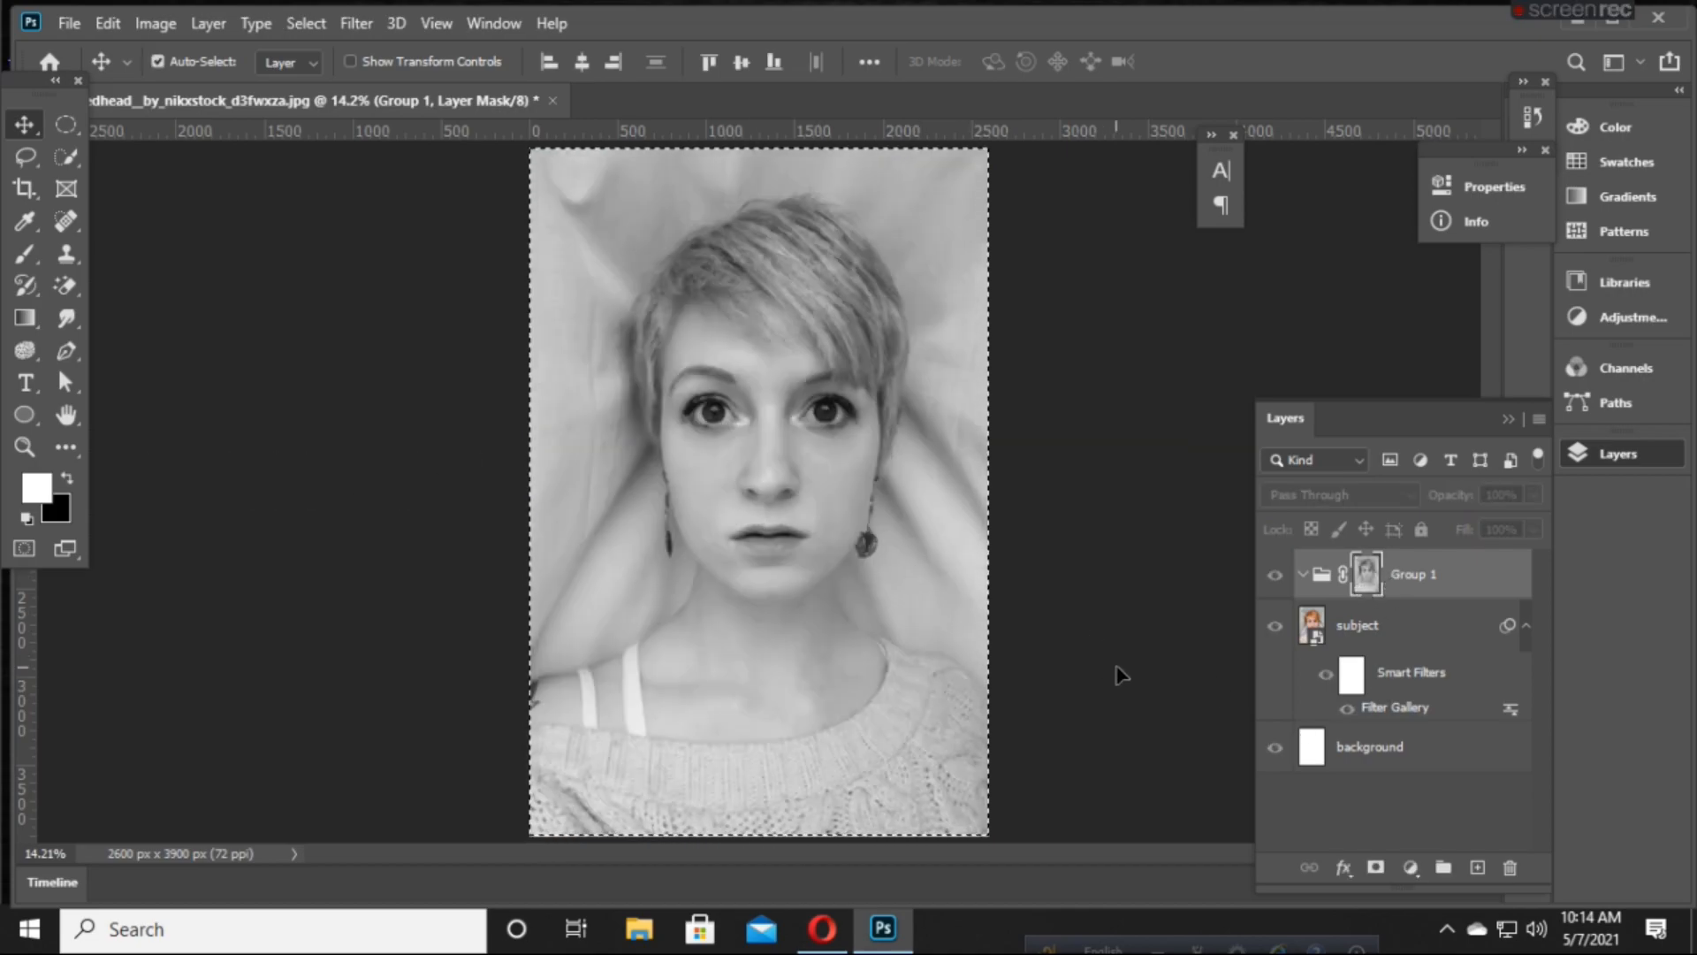
- Raise the group mask's contrast with Curves, setting the black point input to about 90 and the white point input to about 129
left_click(152, 24)
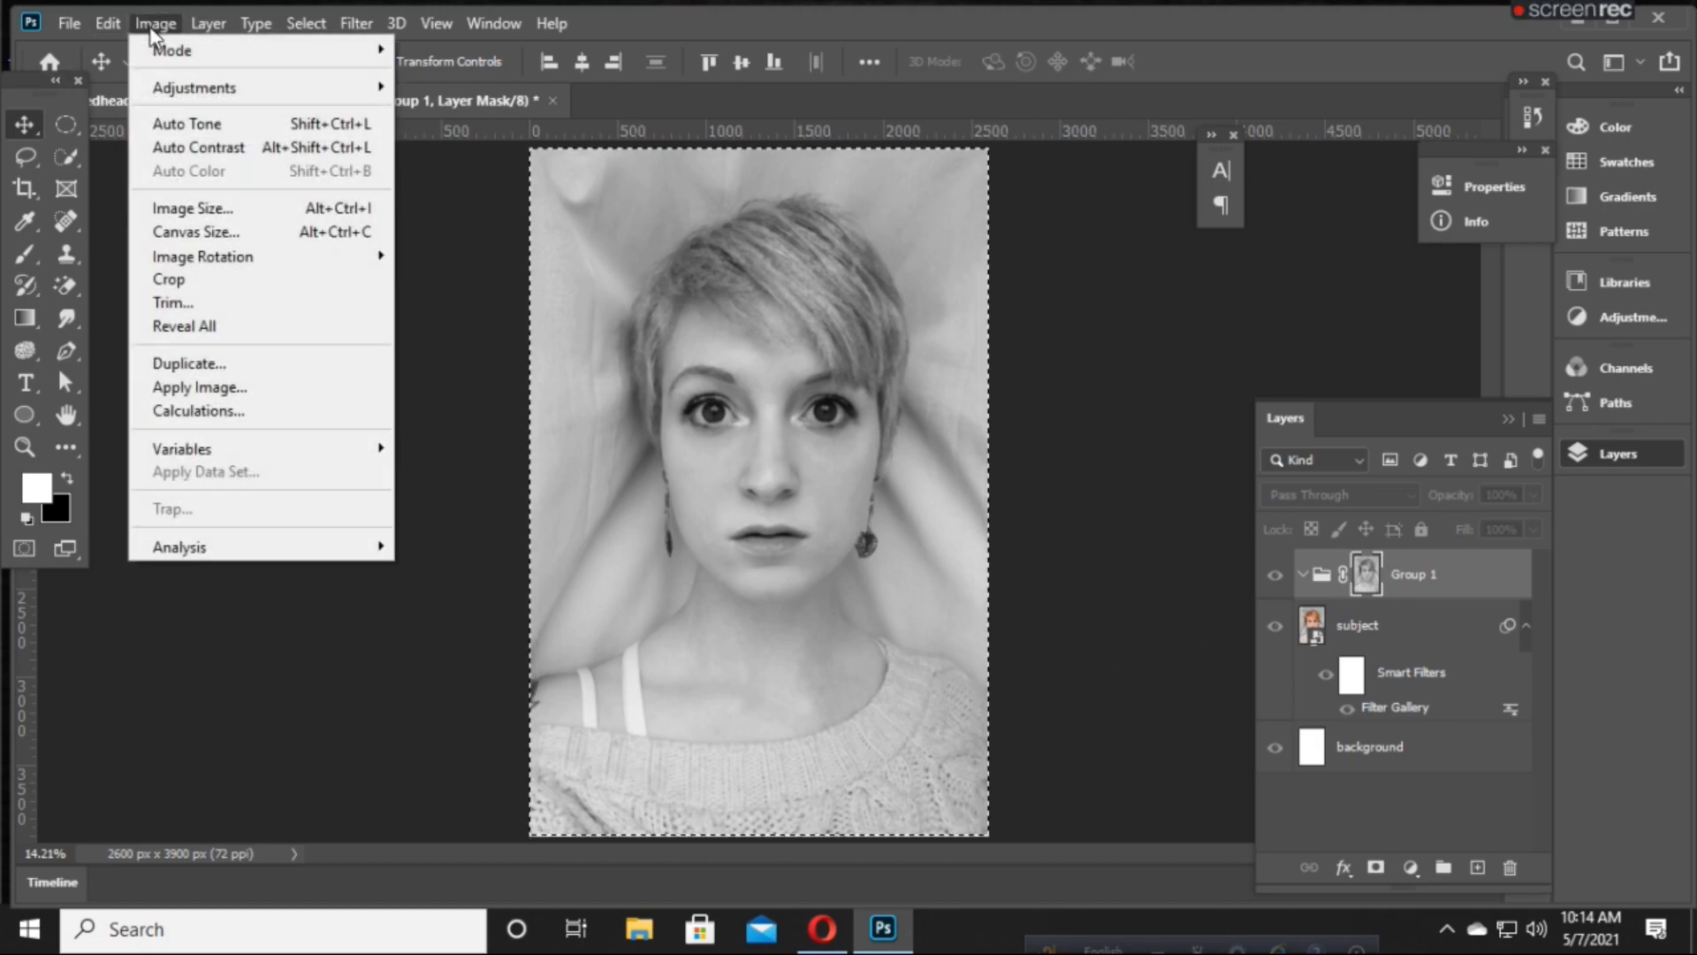
mouse_move(265, 89)
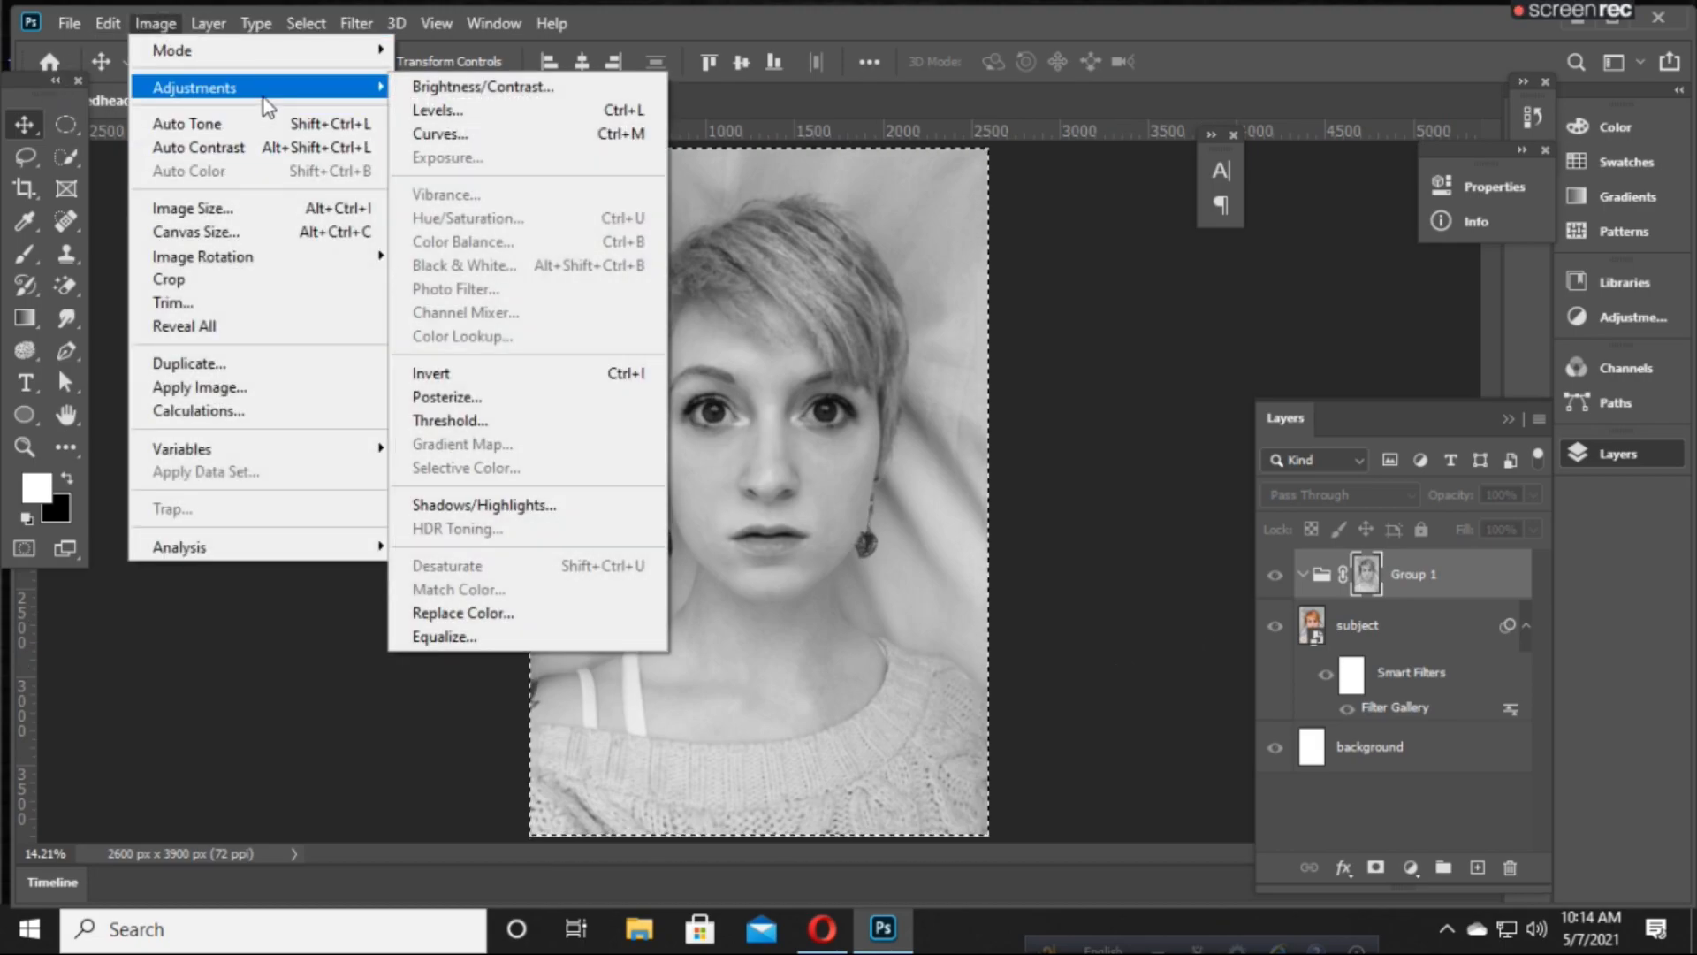
left_click(488, 142)
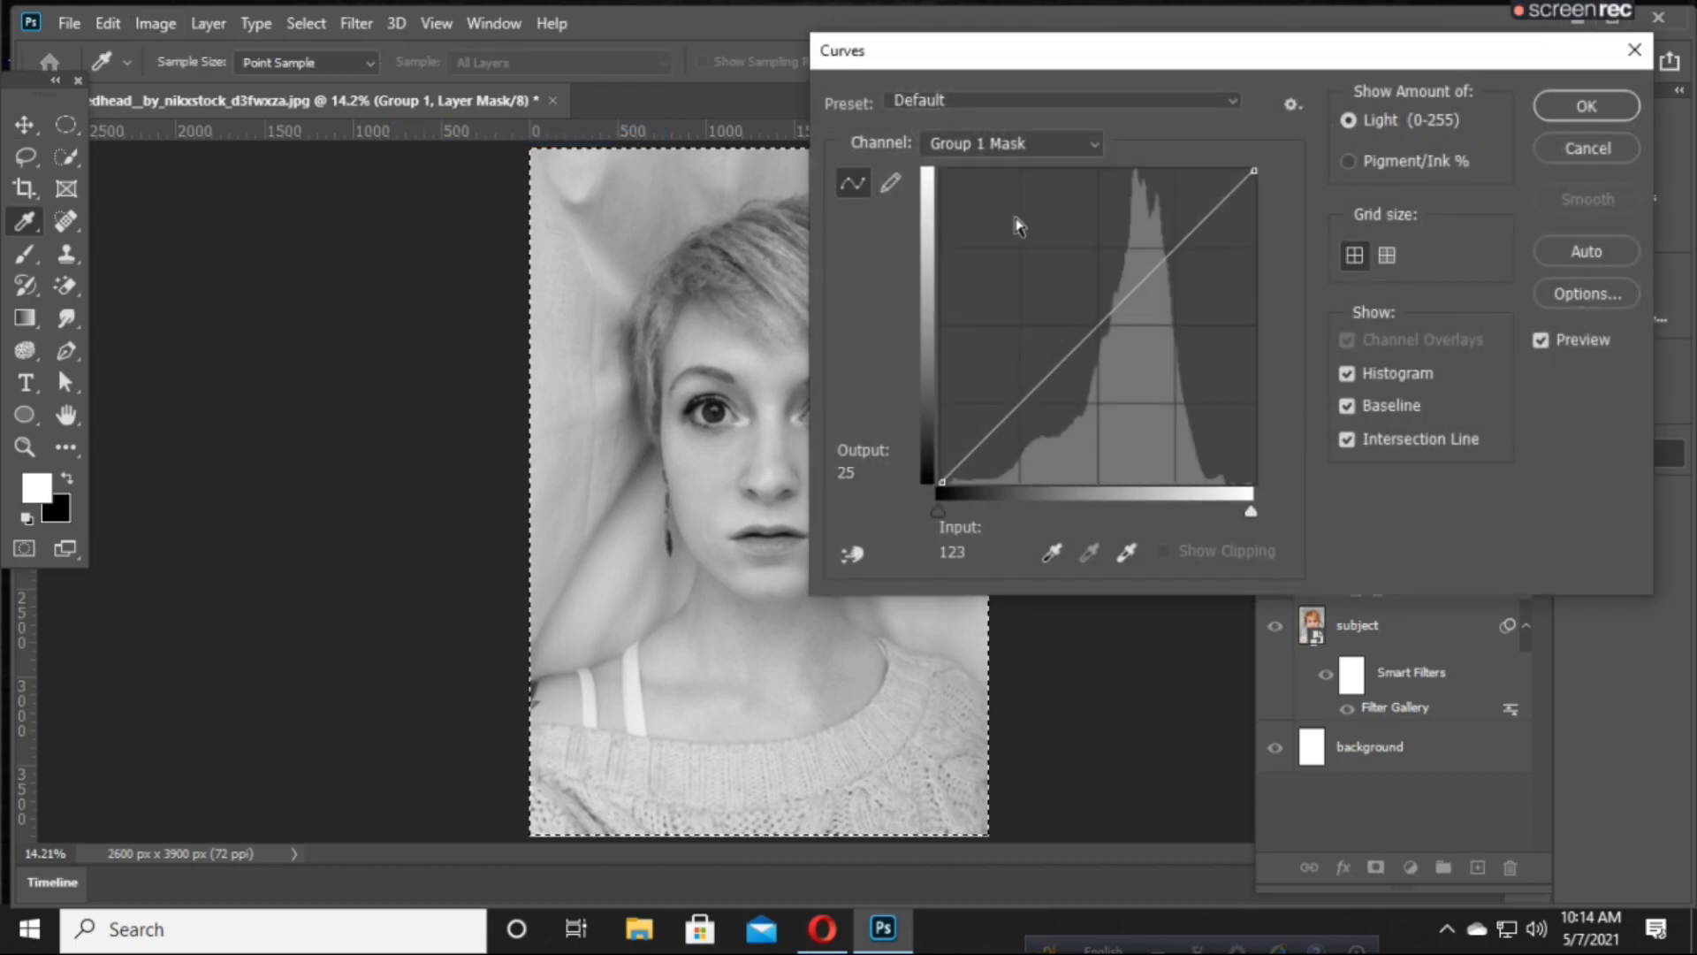
left_click_drag(1110, 56, 1320, 80)
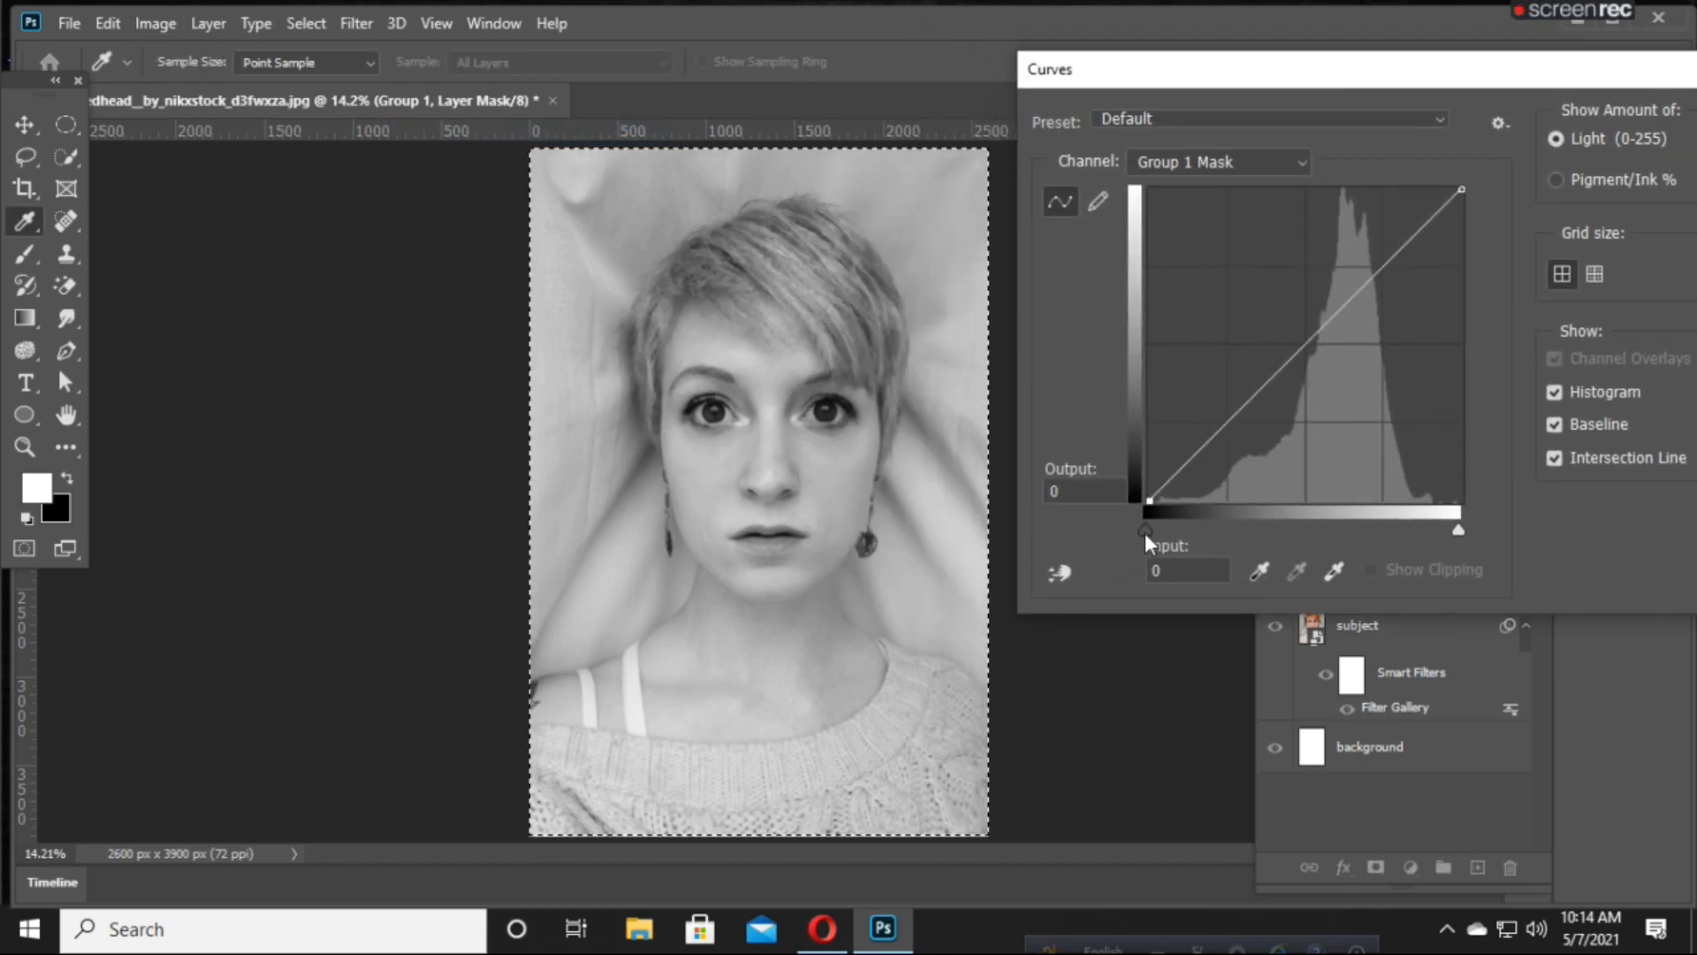
left_click_drag(1144, 533, 1255, 549)
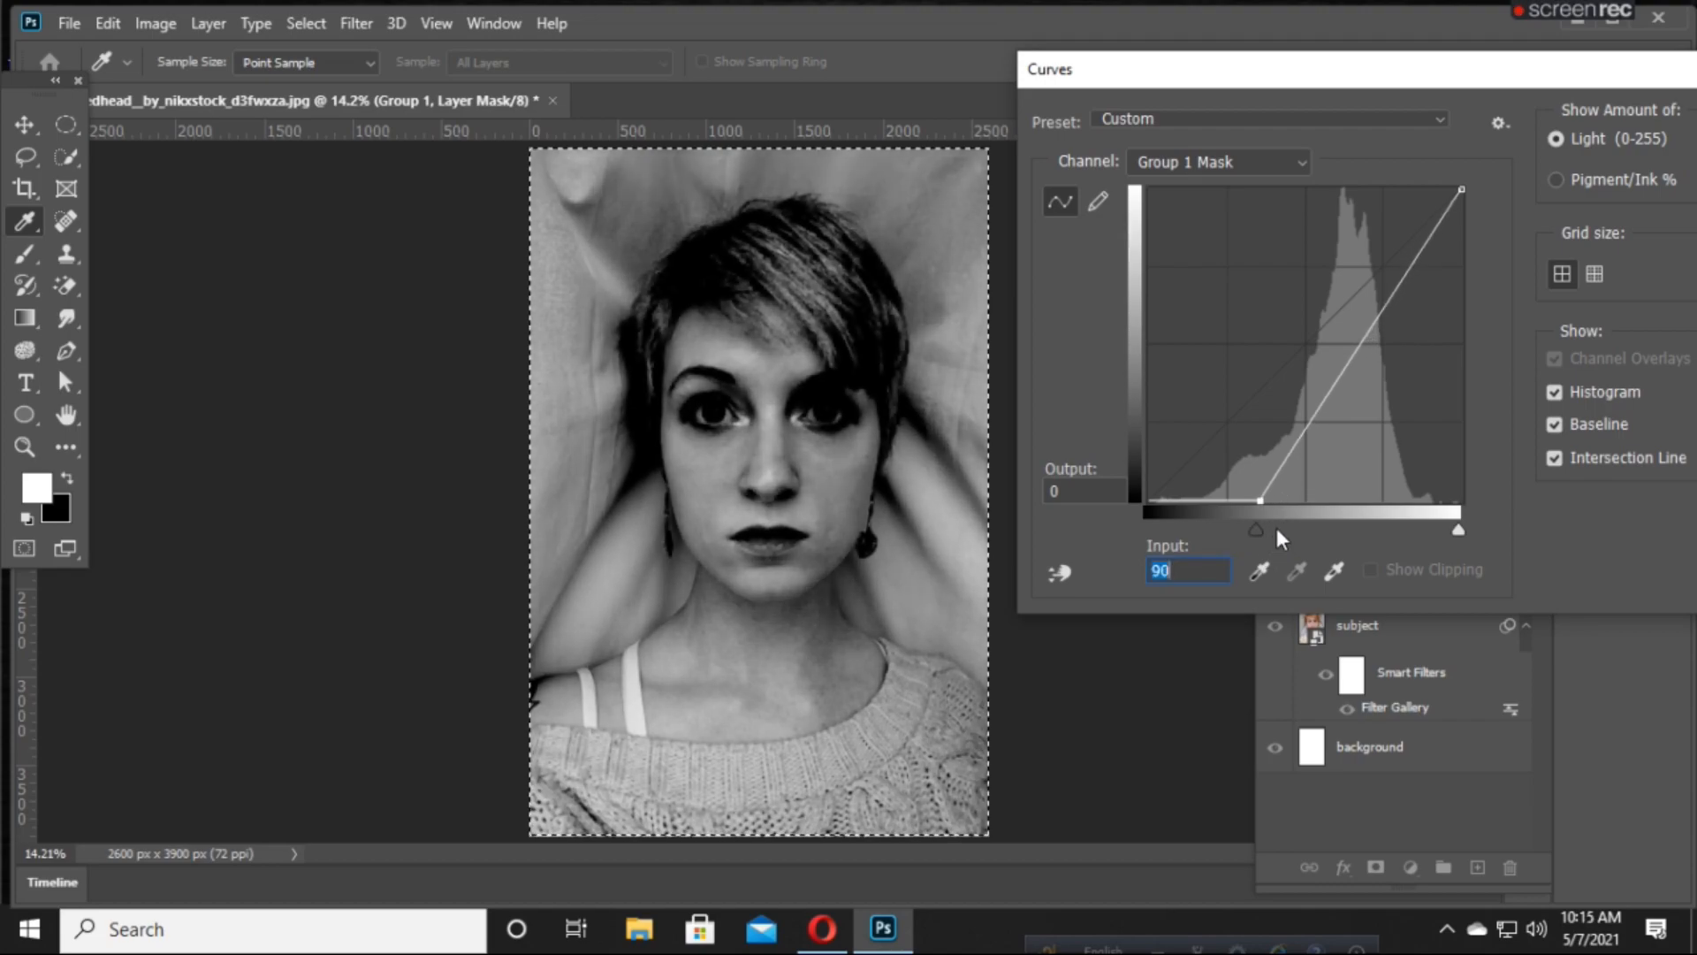
left_click_drag(1460, 530, 1323, 543)
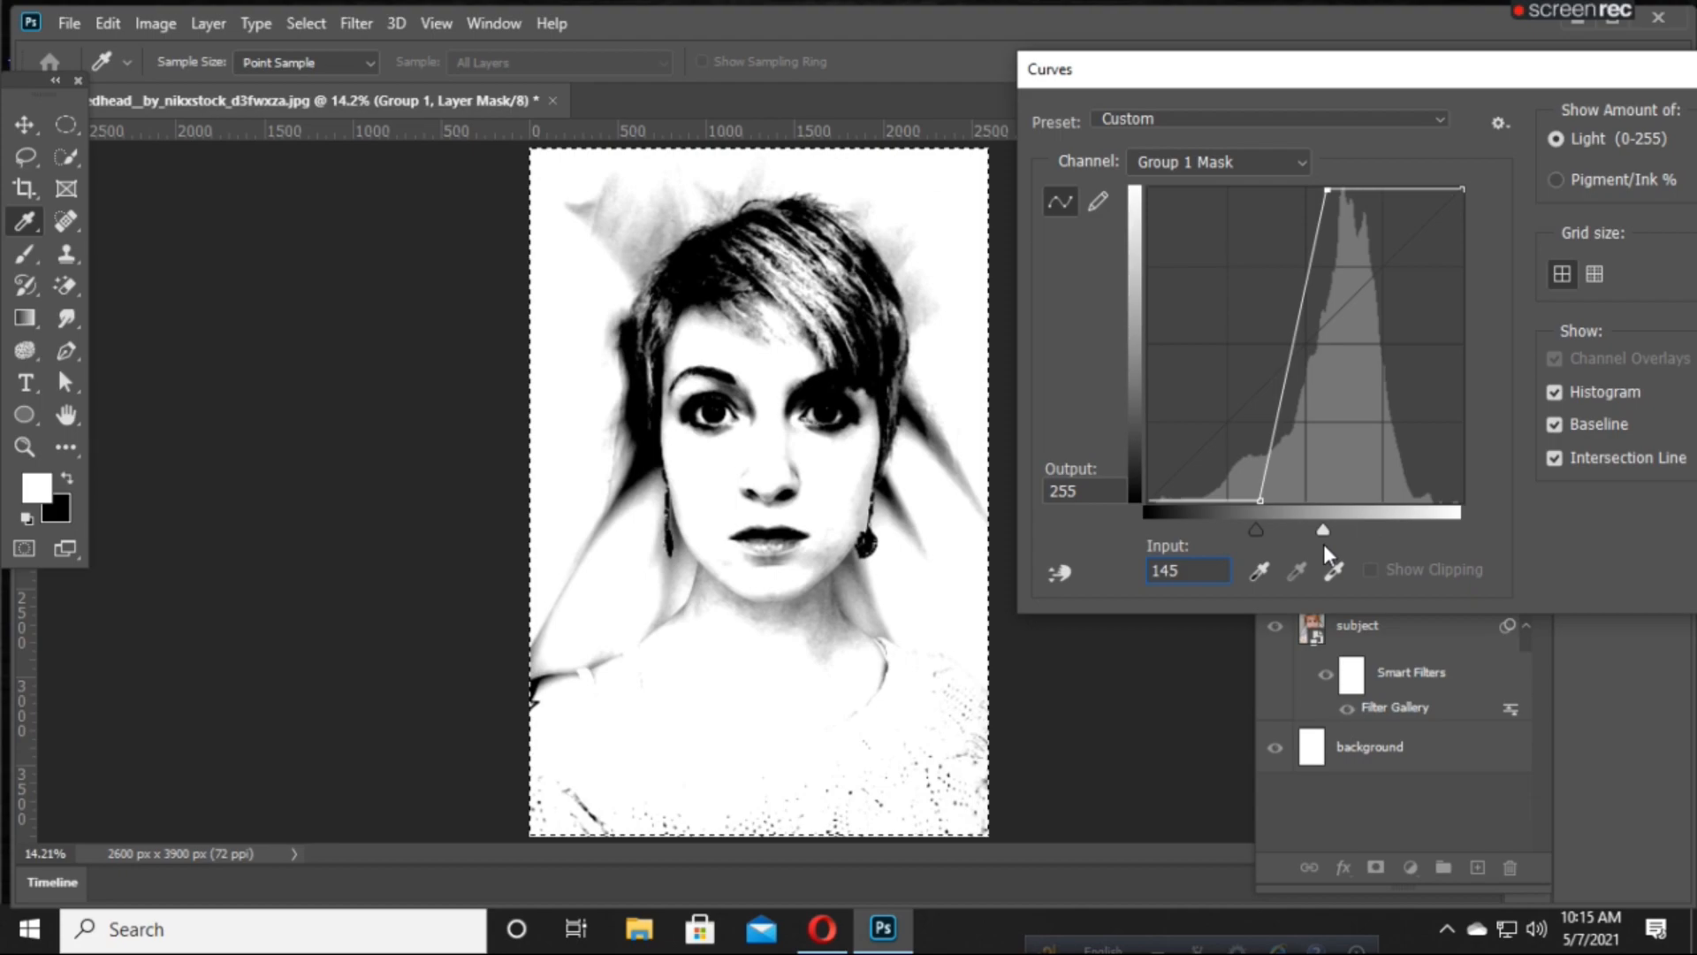
mouse_move(1323, 543)
left_mouse_down()
mouse_move(1303, 558)
mouse_move(1254, 528)
mouse_move(1306, 534)
left_mouse_up()
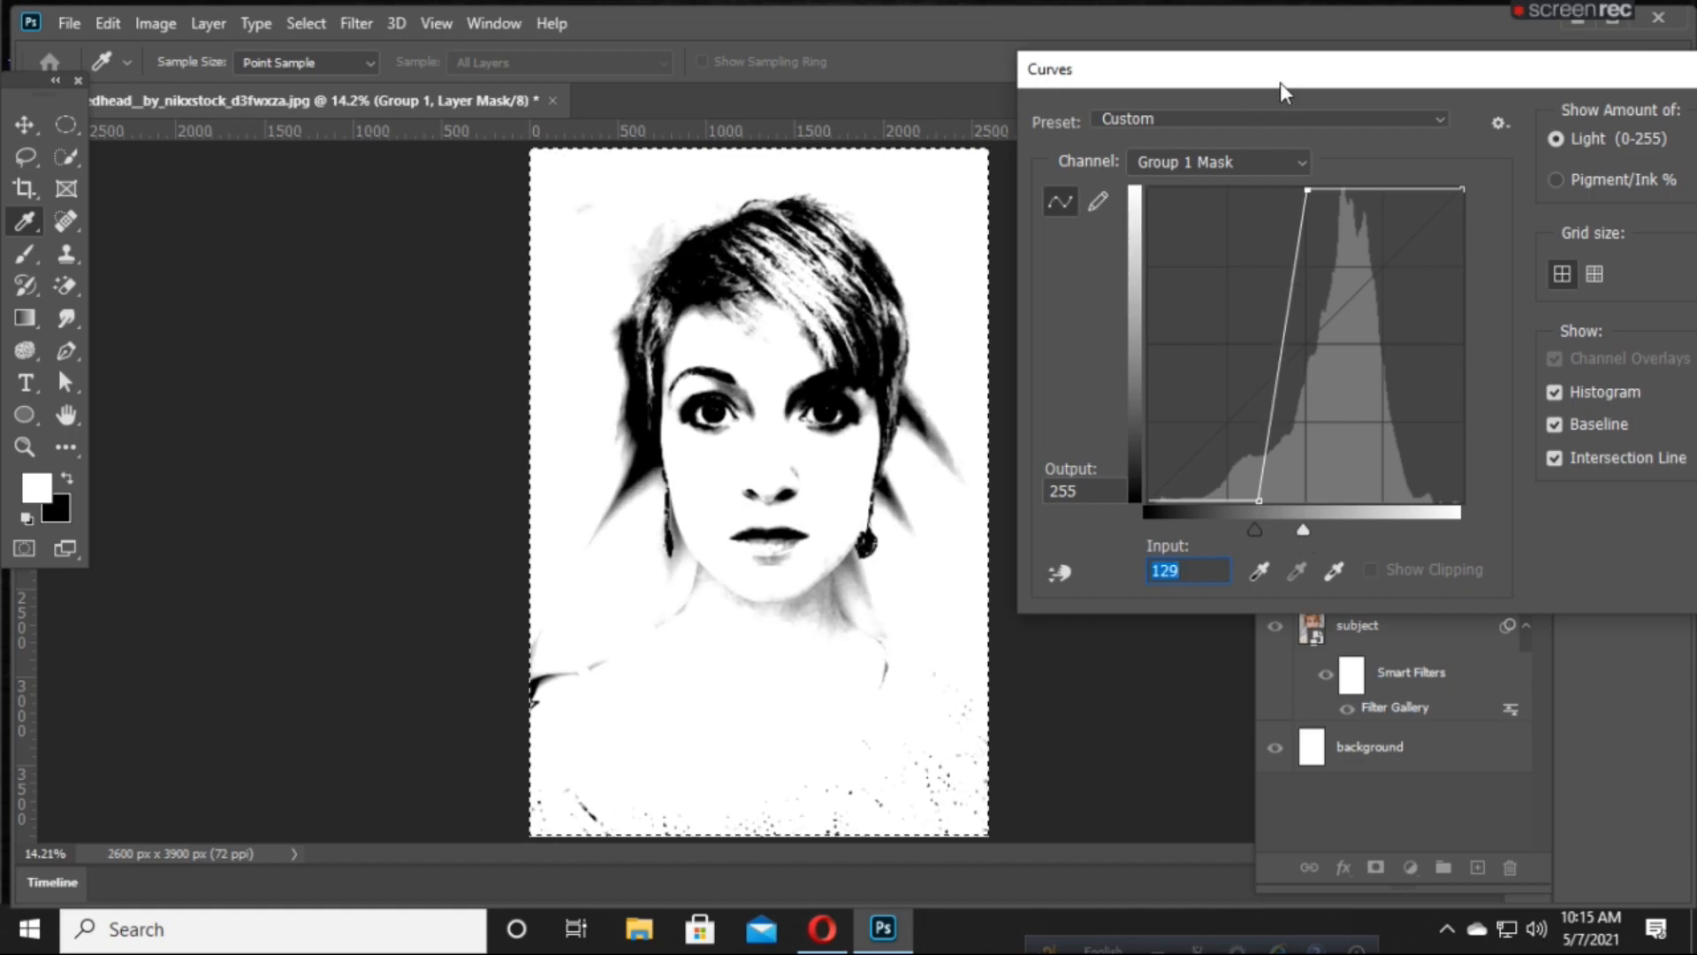
left_click_drag(1280, 82, 907, 82)
left_click(1389, 113)
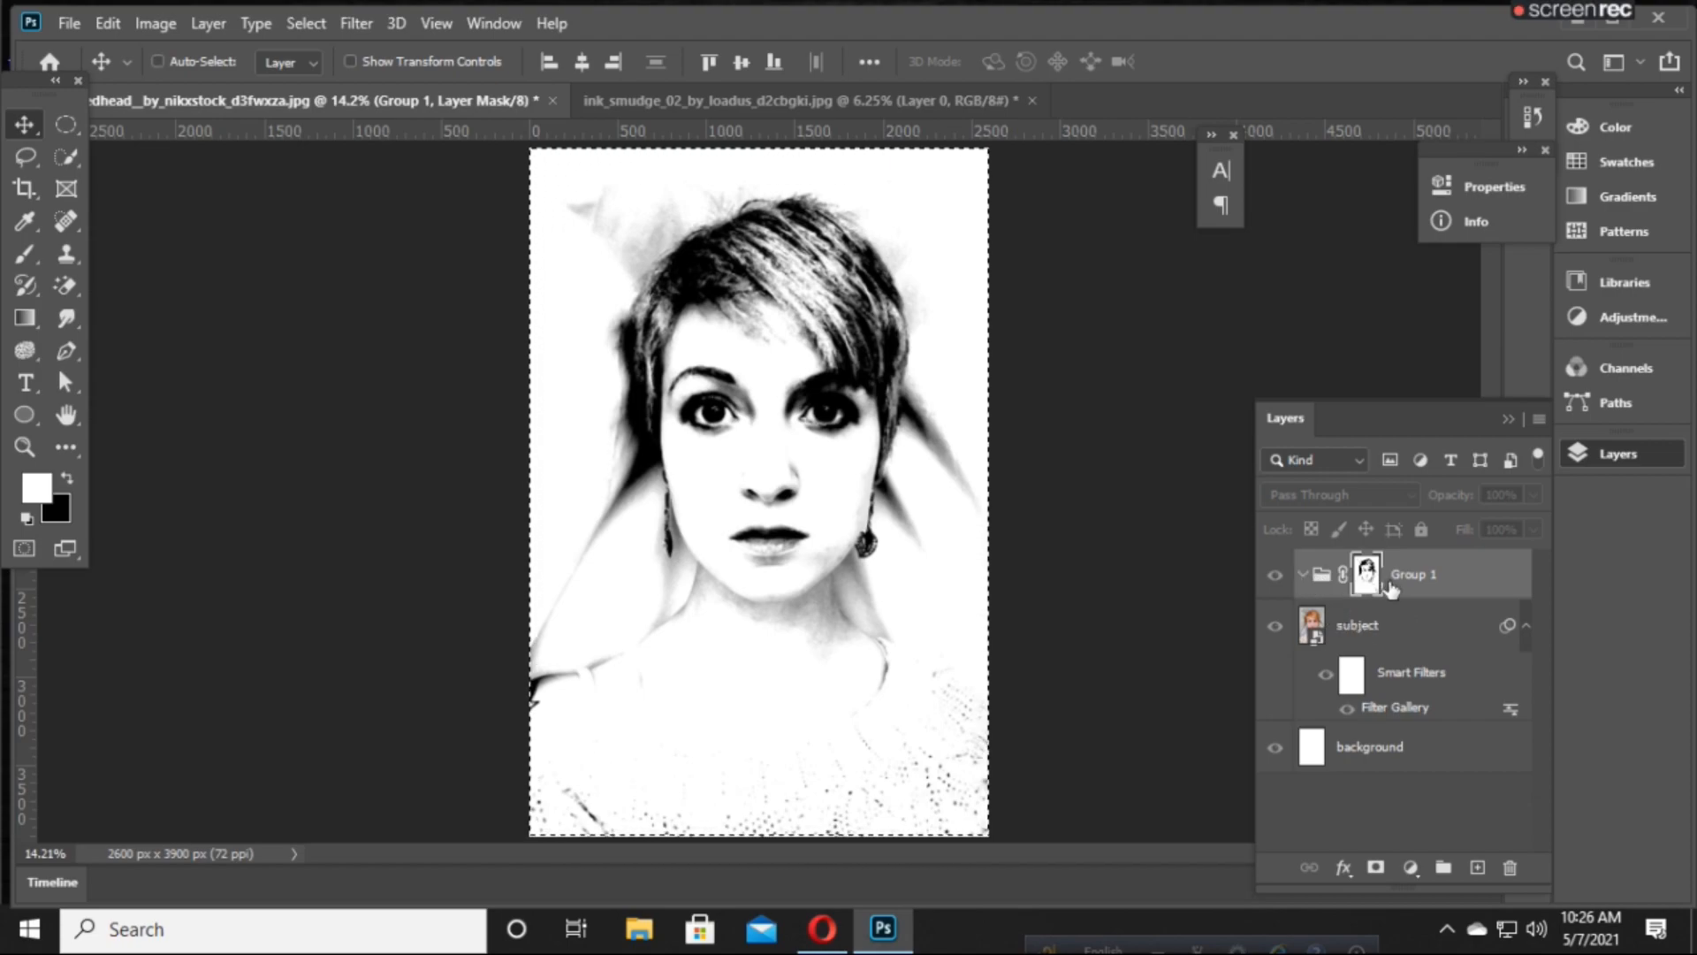
- Invert the group's mask and clear the selection, returning to the subject layer
key("ctrl+i")
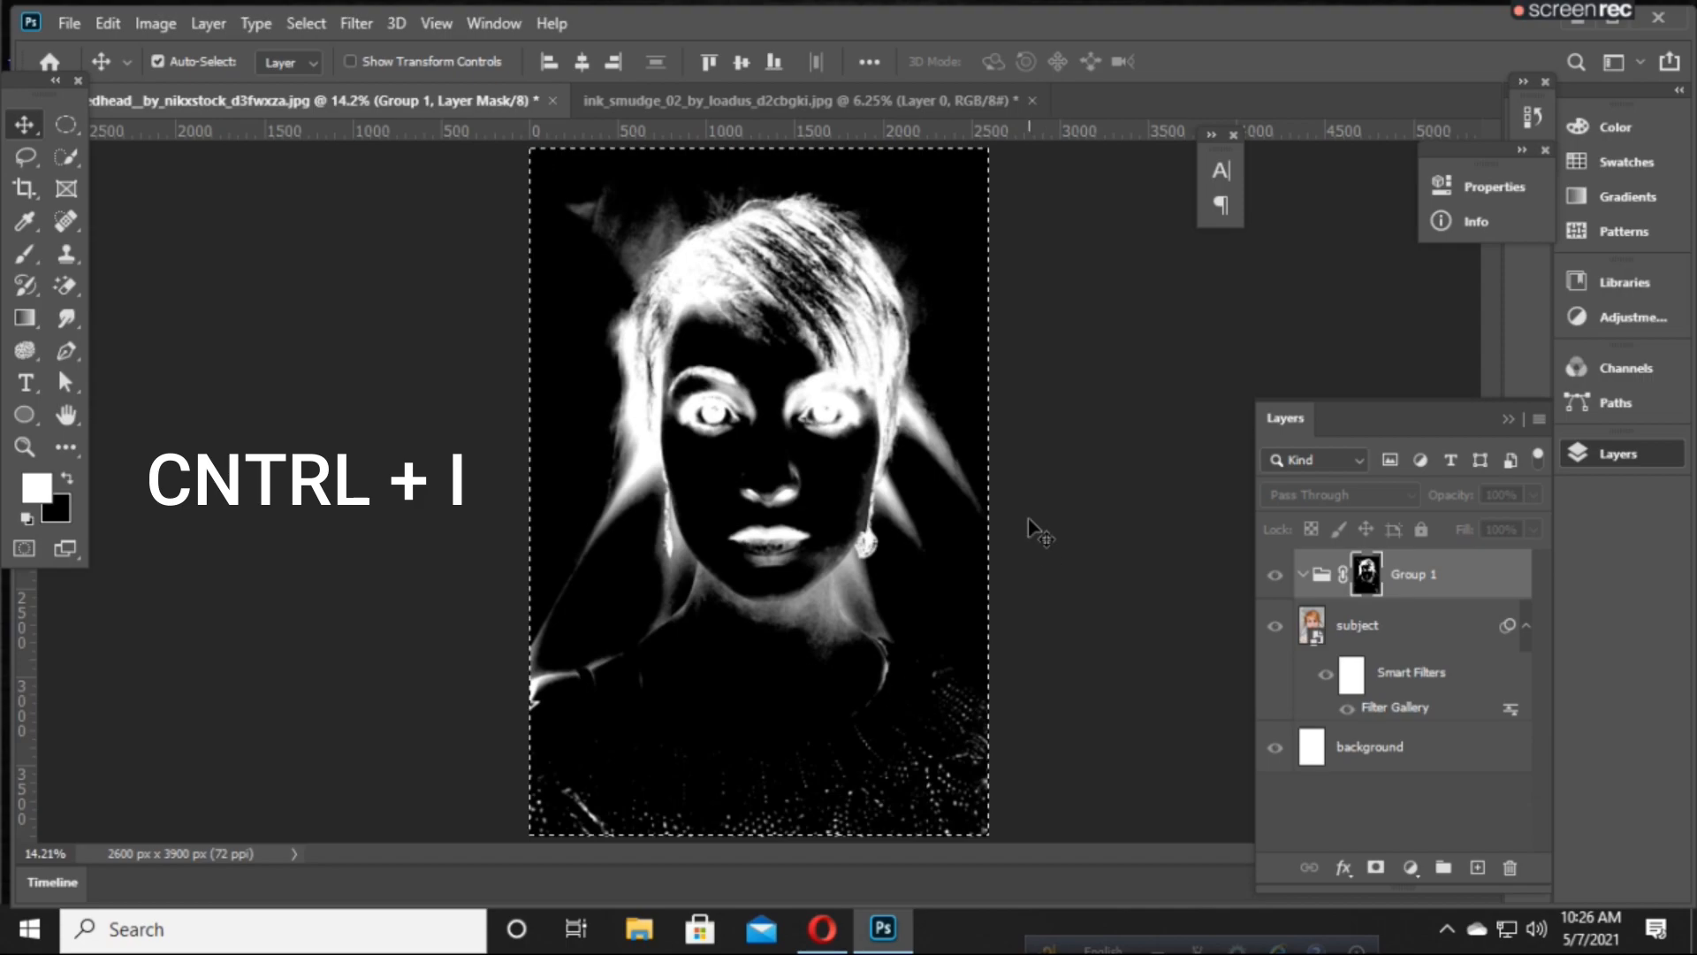
key("ctrl+d")
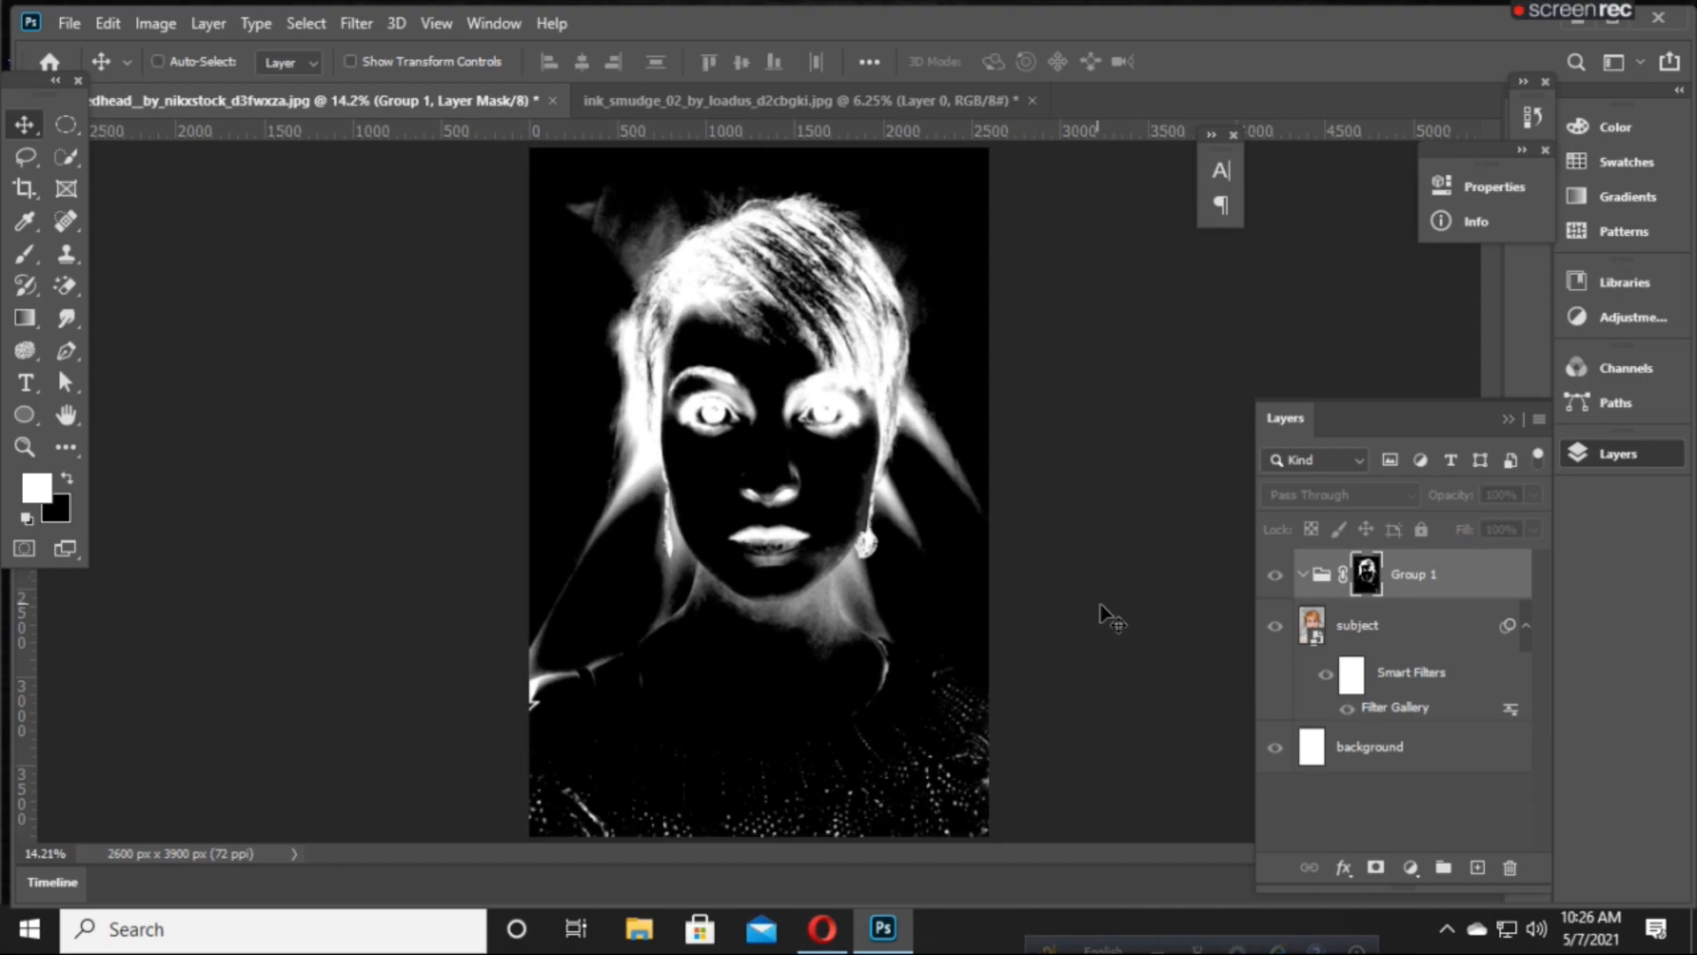
left_click(1294, 629)
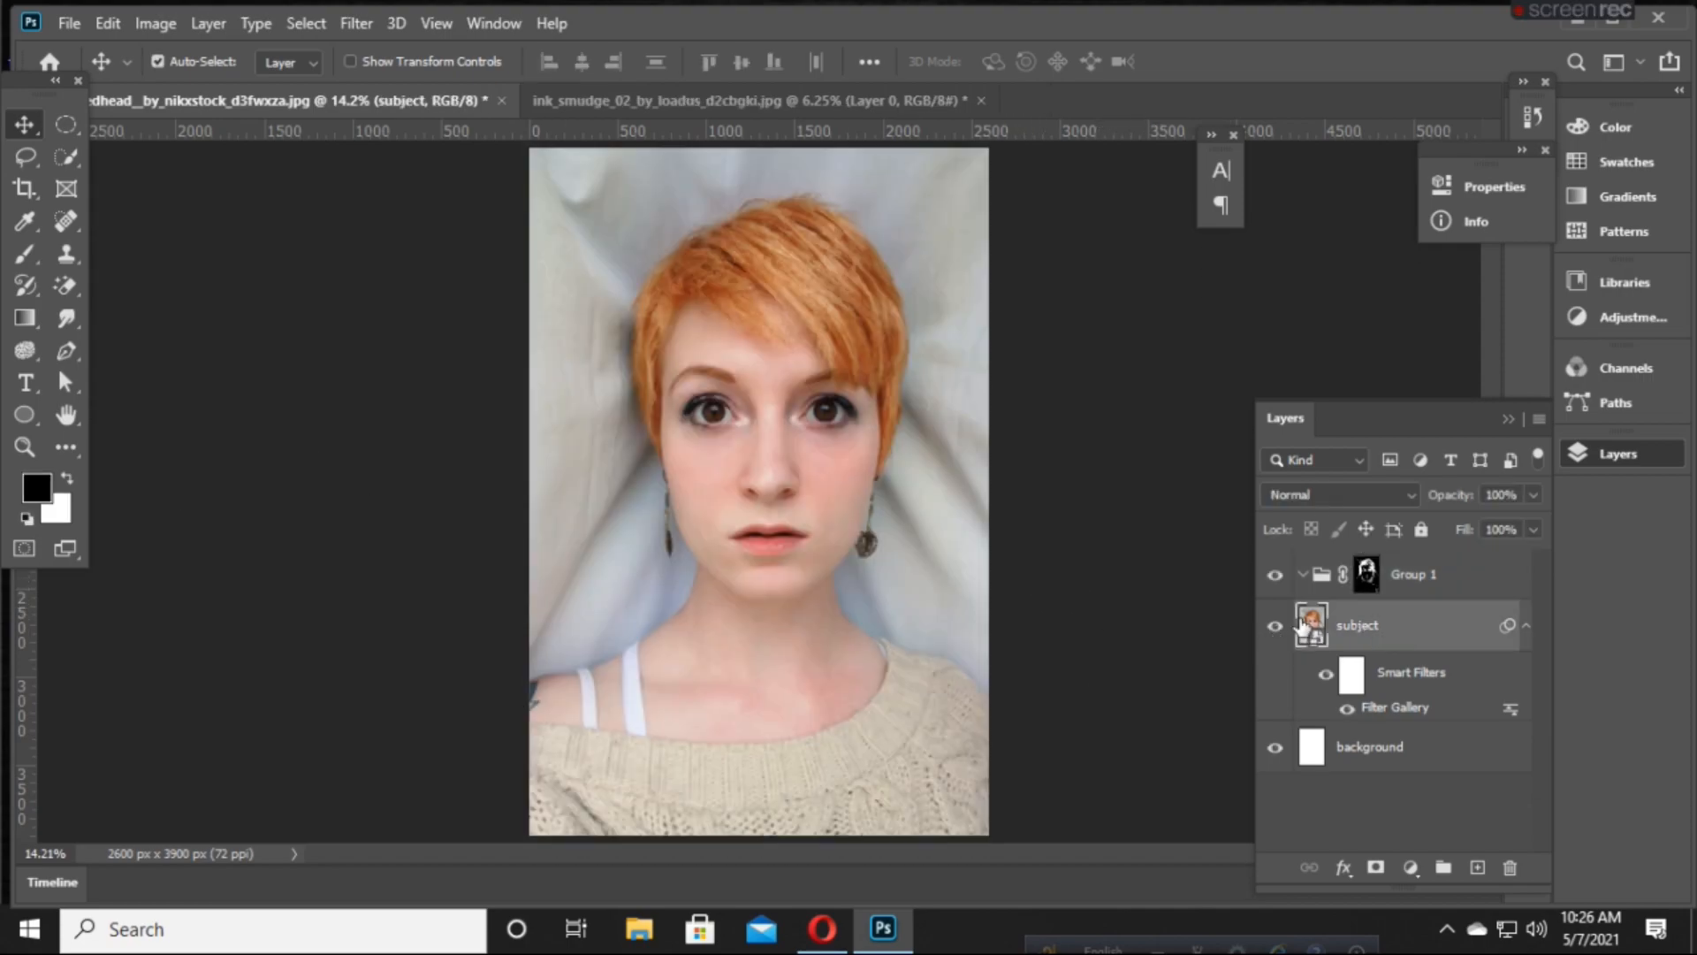
- Hide the subject layer and target the mask of Group 1
left_click(1274, 625)
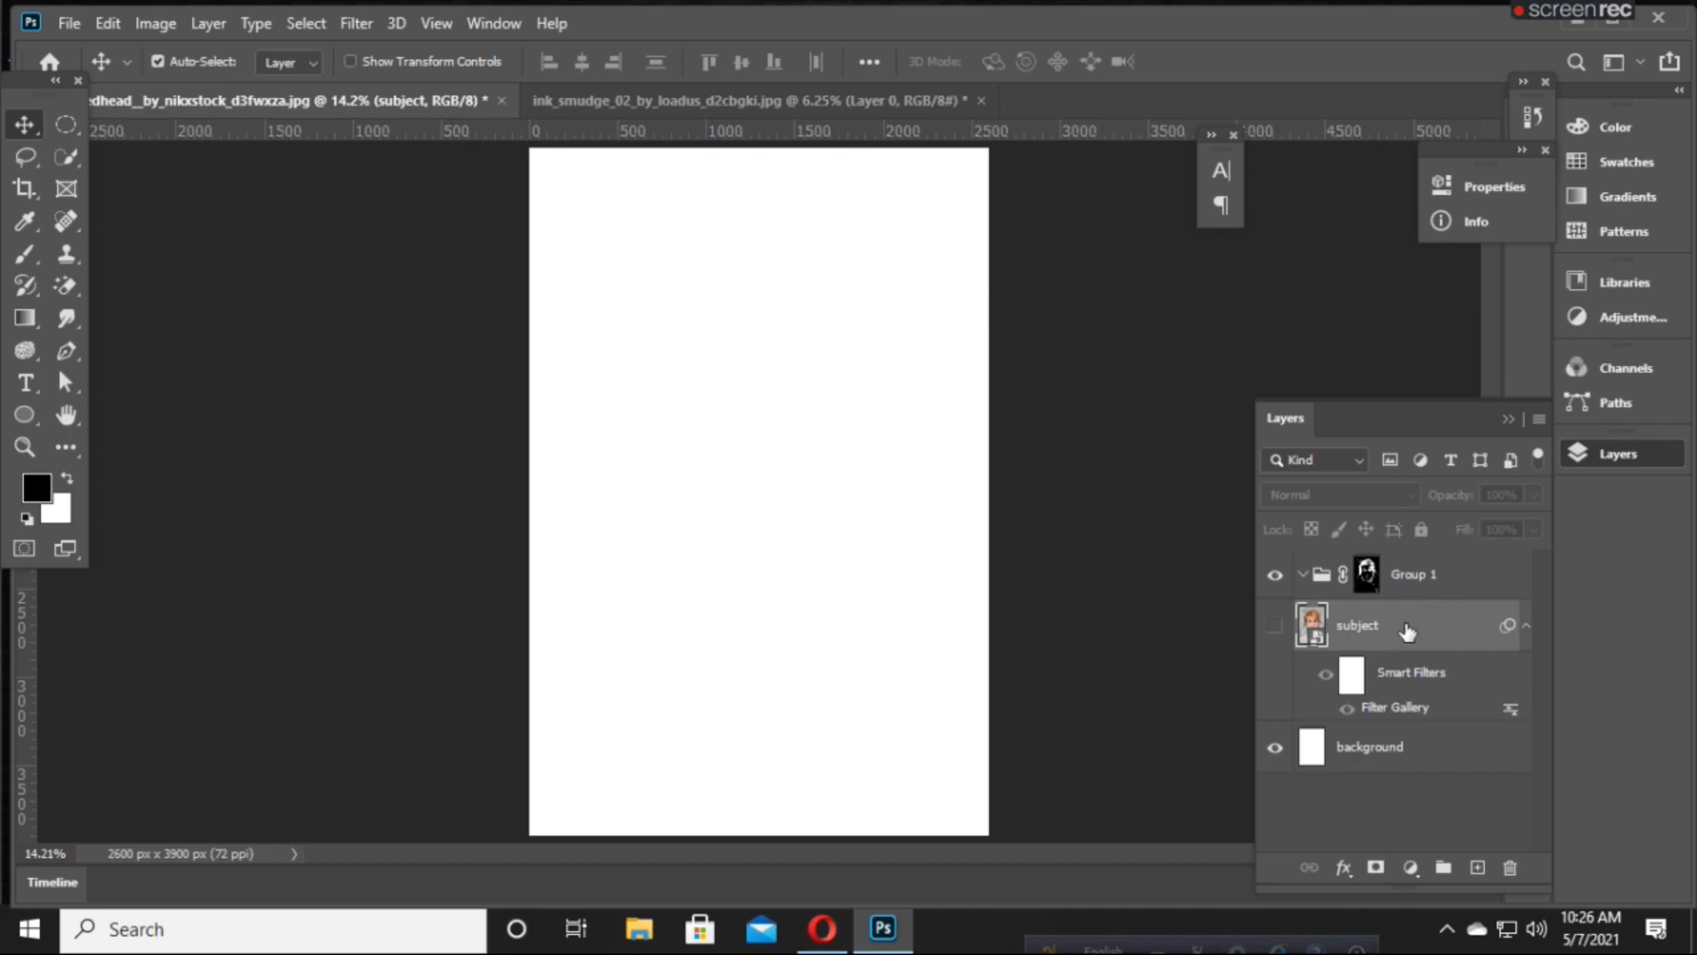
left_click(1366, 574)
key("x")
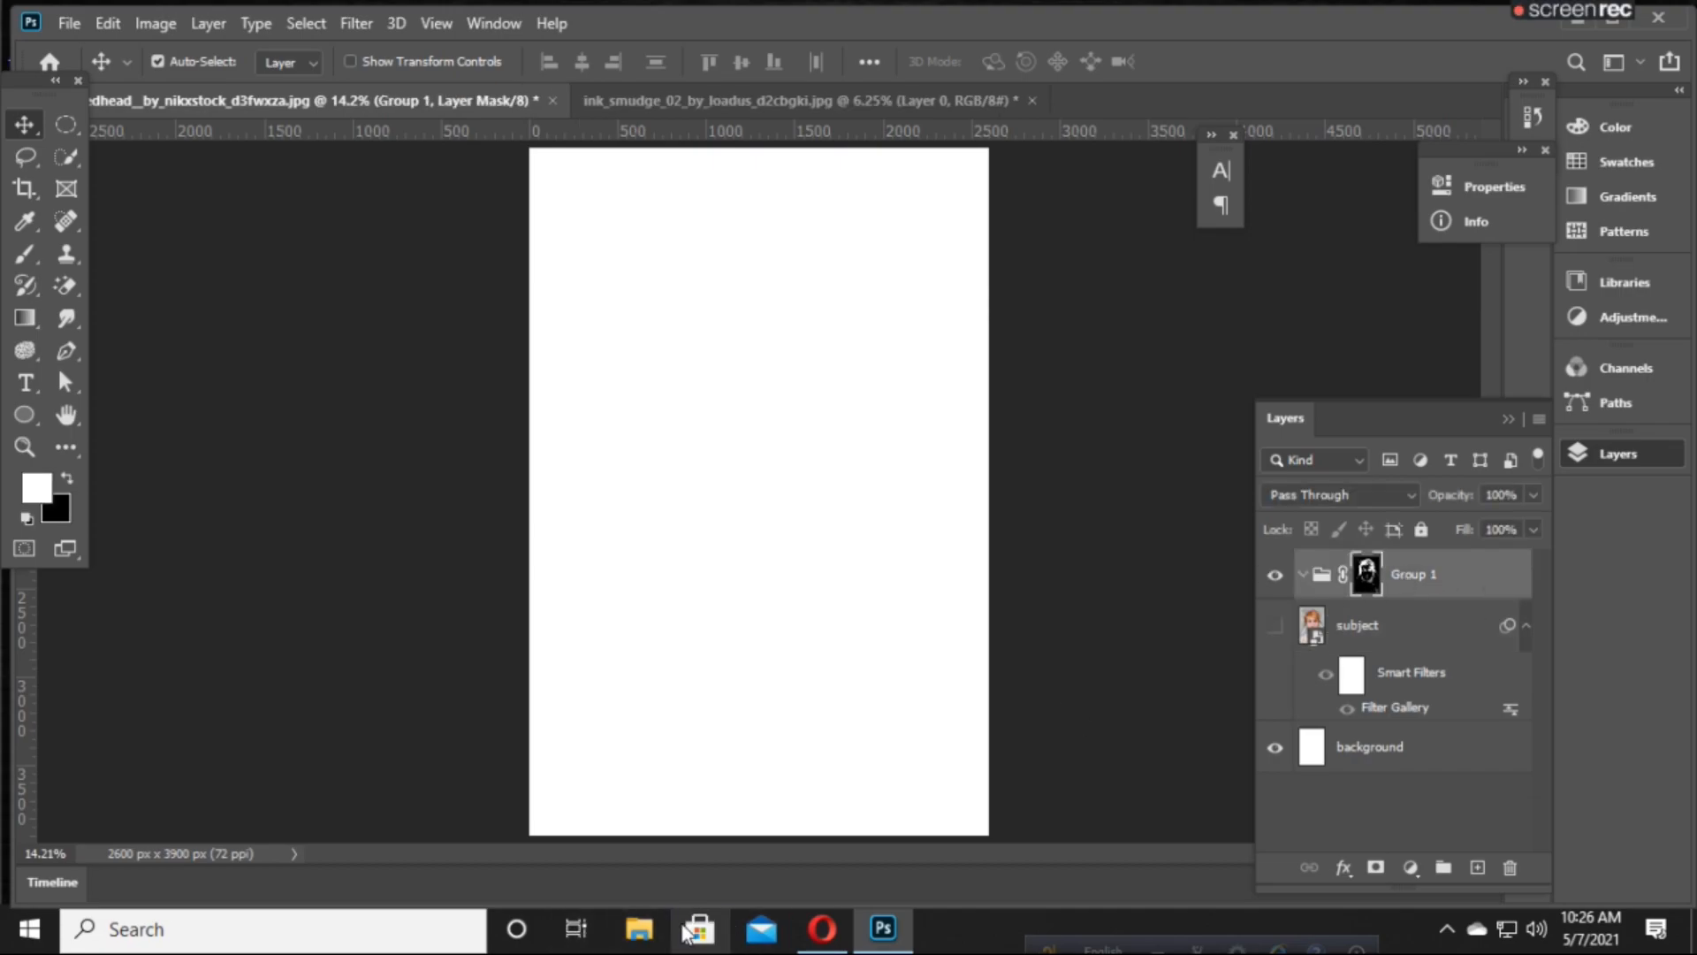
- Place the ink_smudge_02 image from Downloads into the portrait document, scaled to about 161% and positioned over the left eye area
left_click(639, 928)
left_click(375, 327)
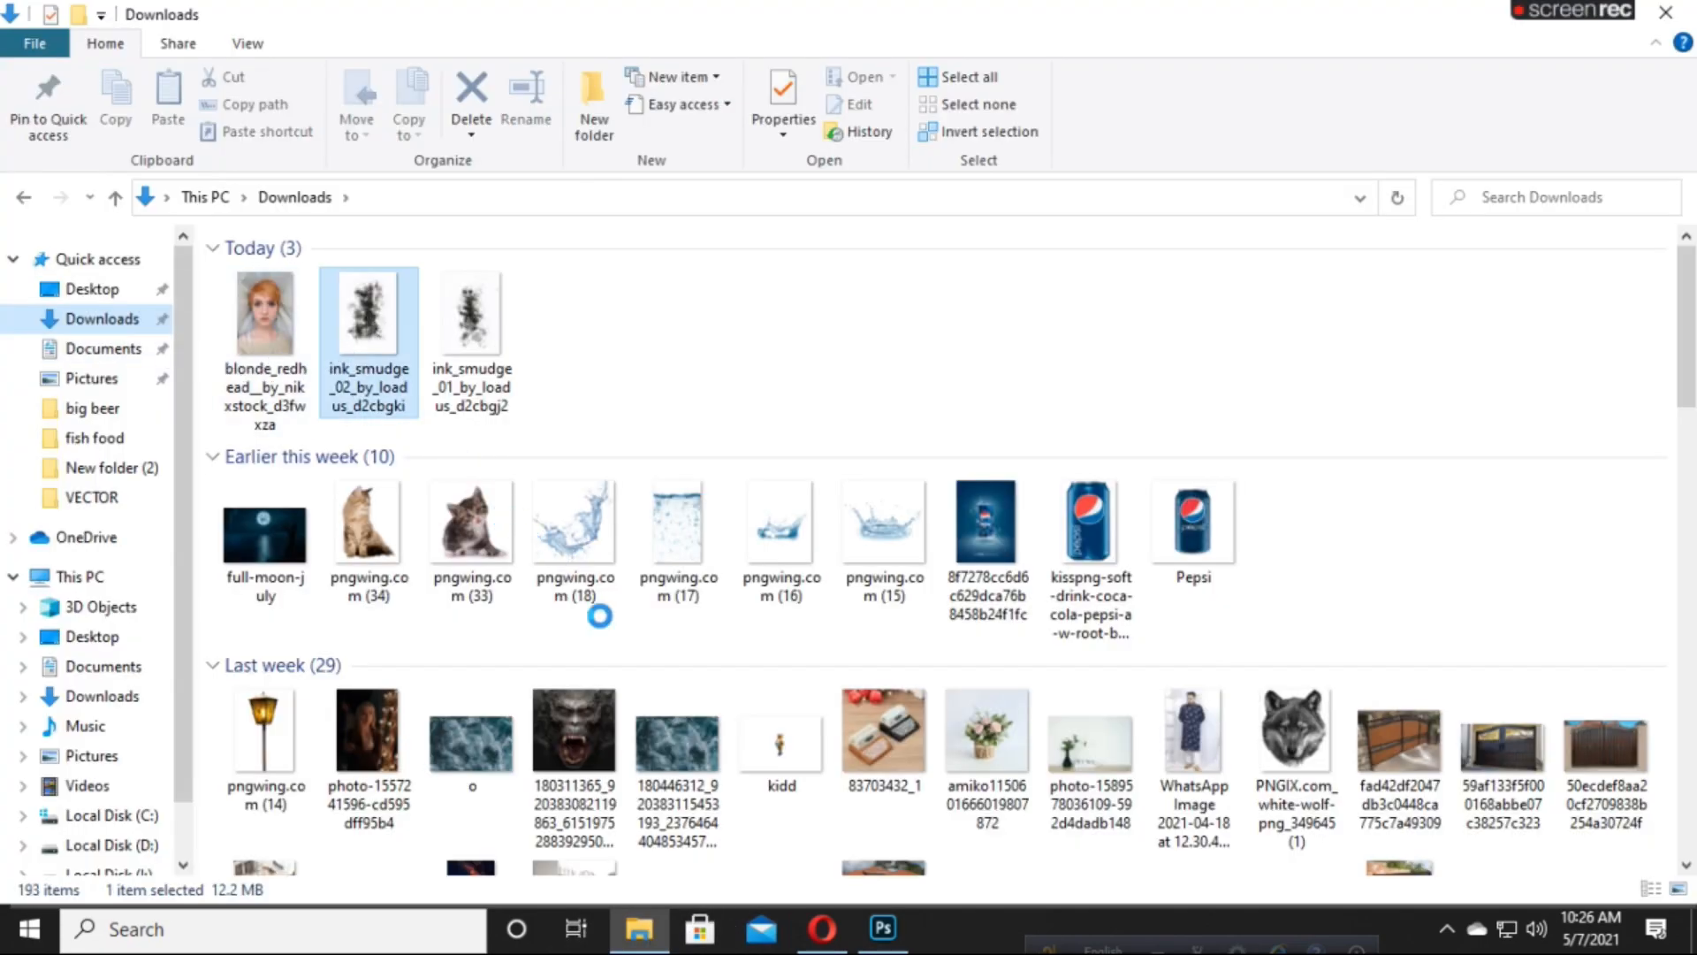
left_click_drag(878, 898, 1070, 528)
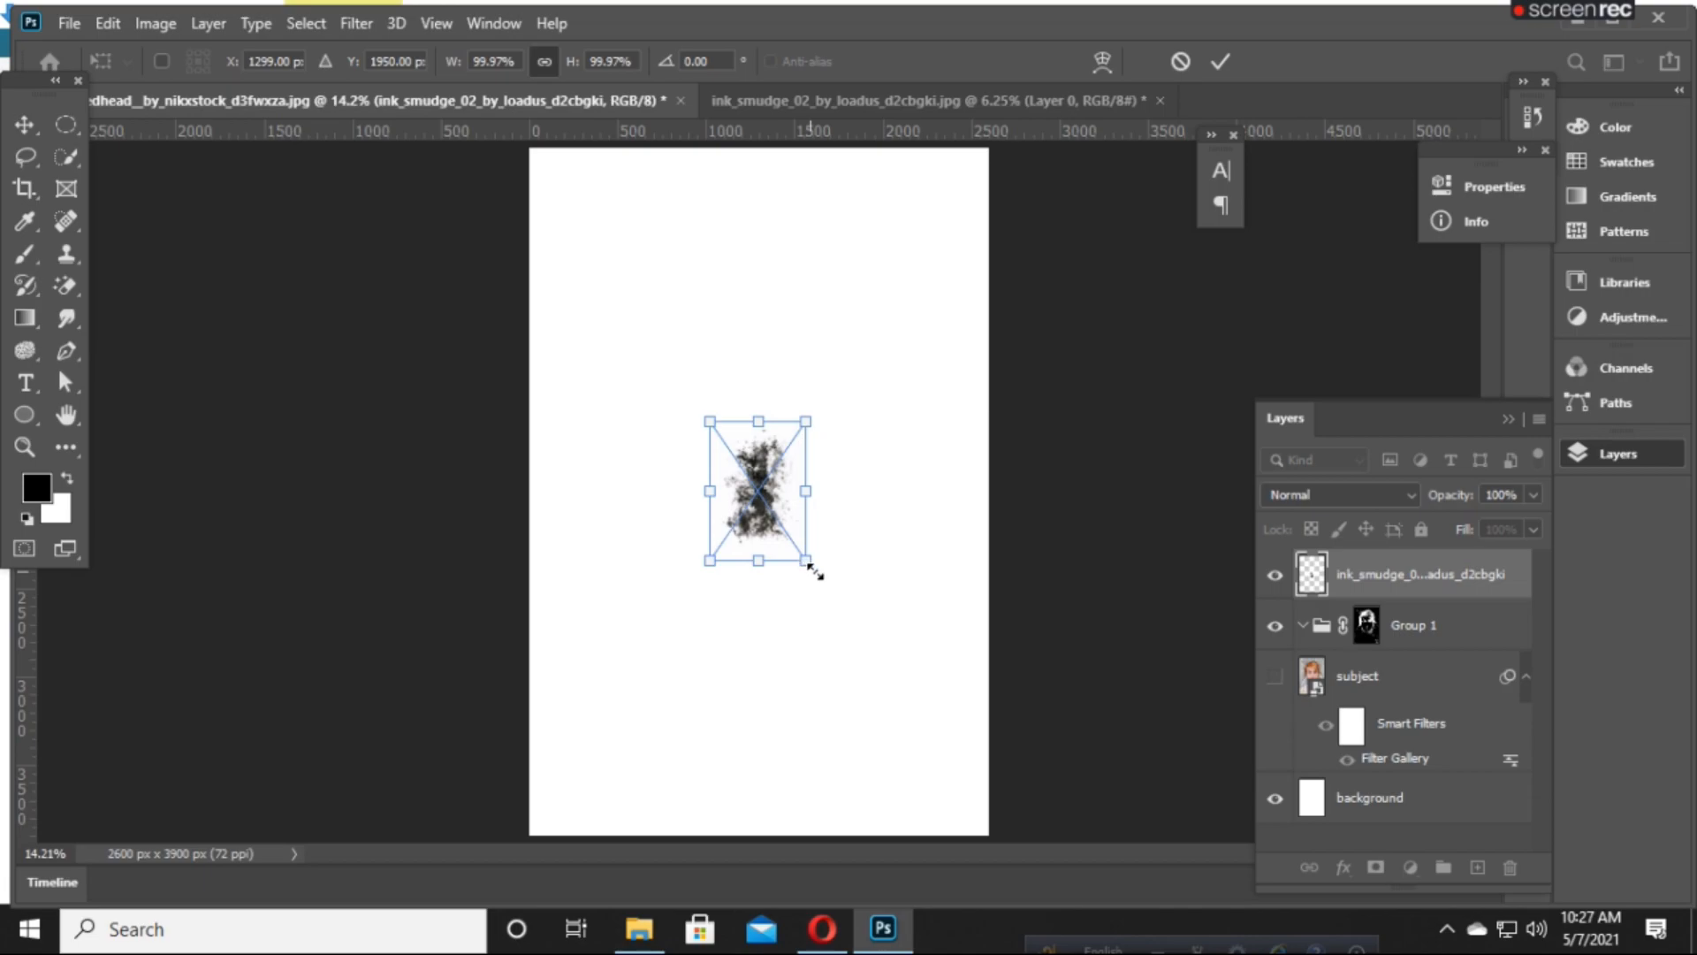
left_click_drag(832, 584, 860, 610)
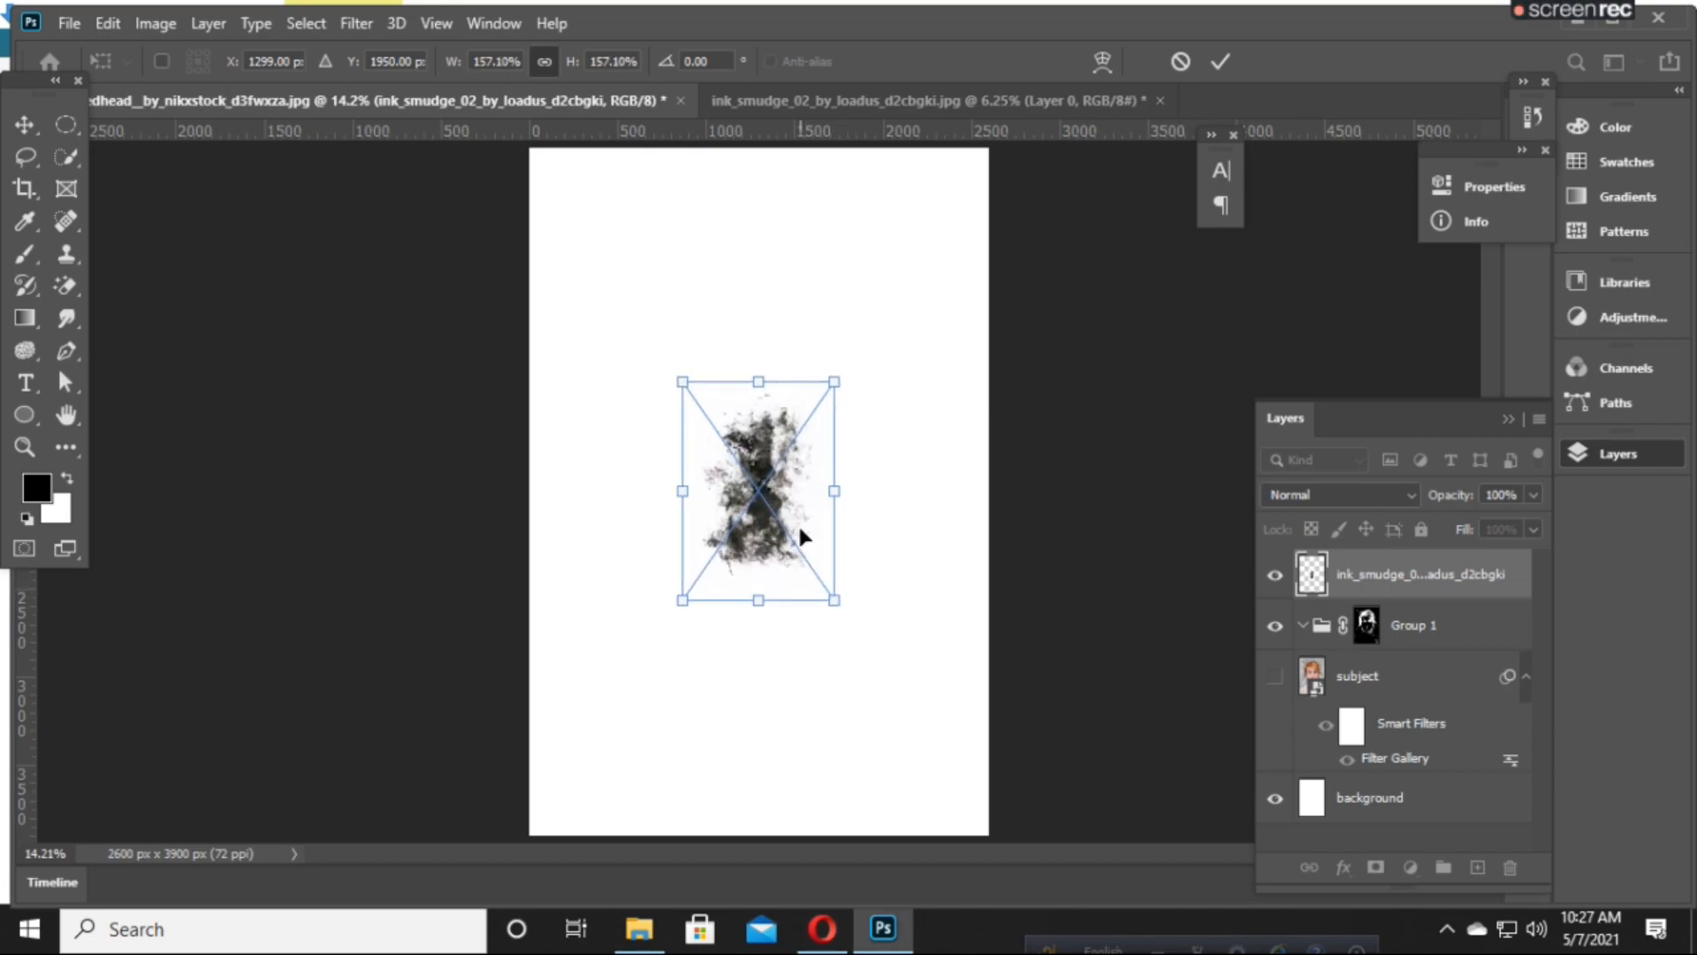
left_click_drag(777, 521, 743, 456)
key("Return")
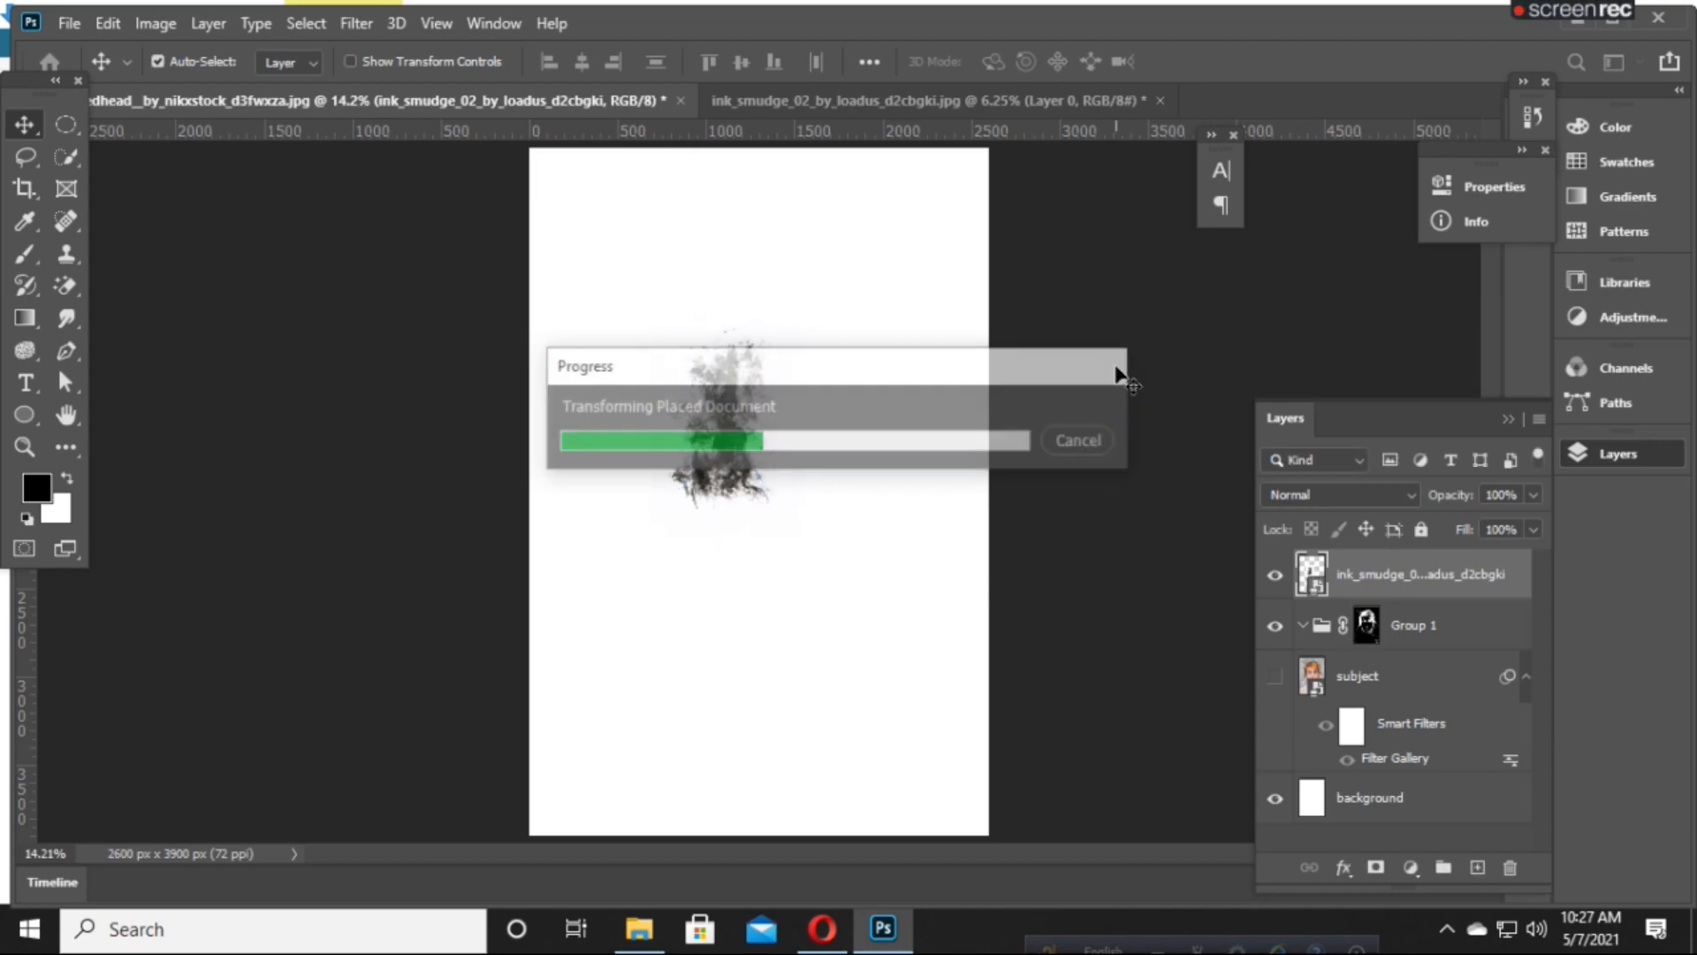
- Move the ink_smudge_02 layer into Group 1 and set its blend mode to Multiply
left_click_drag(1375, 575, 1393, 638)
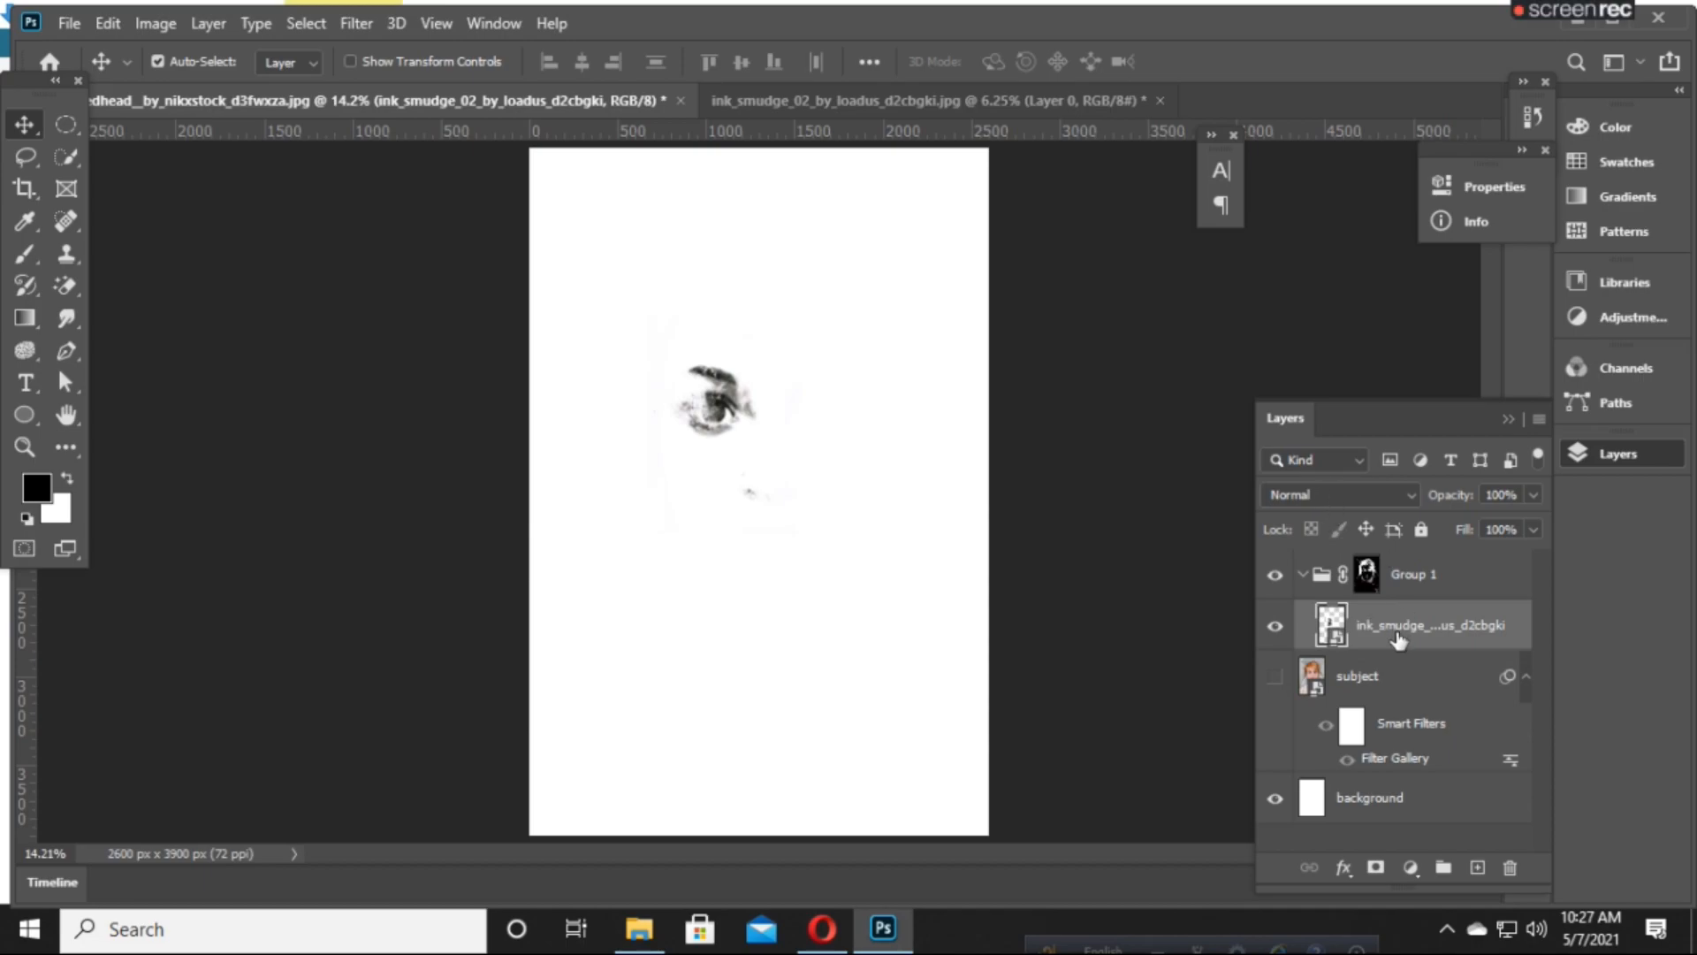
left_click(1305, 491)
left_click(1290, 380)
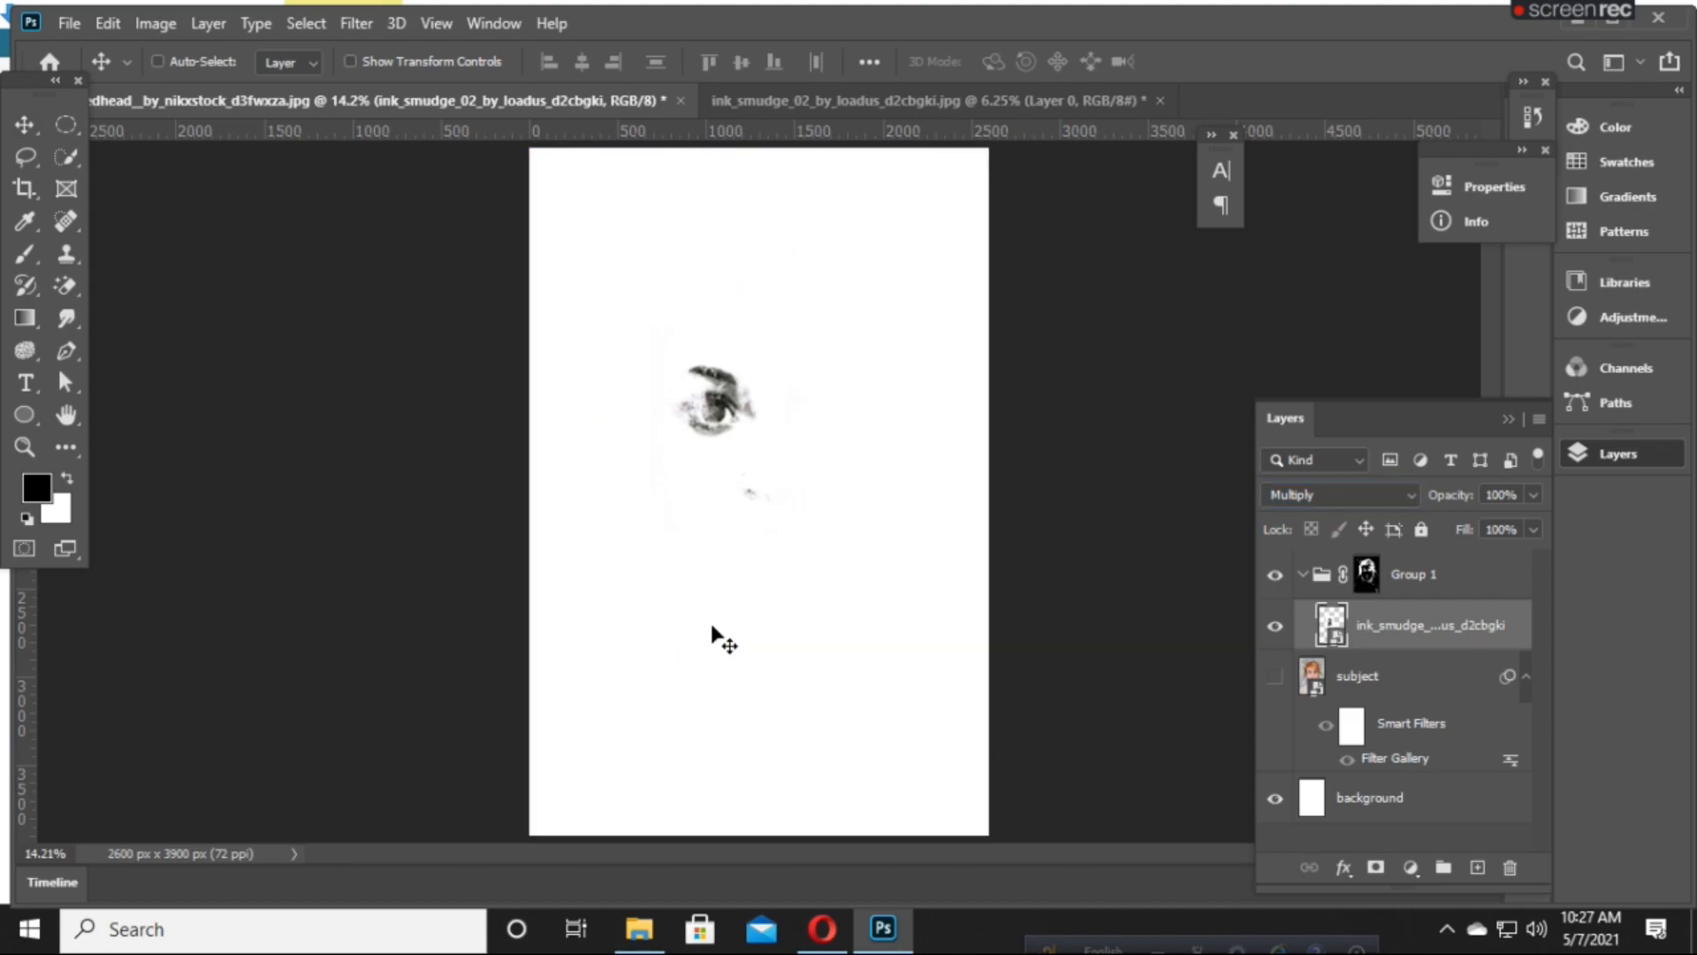
- Transform the ink_smudge_02 layer to about 256% scale and -18.8° rotation, positioning it over the right eye and hair
key("ctrl+t")
mouse_move(803, 533)
left_mouse_down()
mouse_move(811, 559)
mouse_move(860, 575)
mouse_move(770, 449)
mouse_move(804, 433)
mouse_move(844, 453)
left_mouse_up()
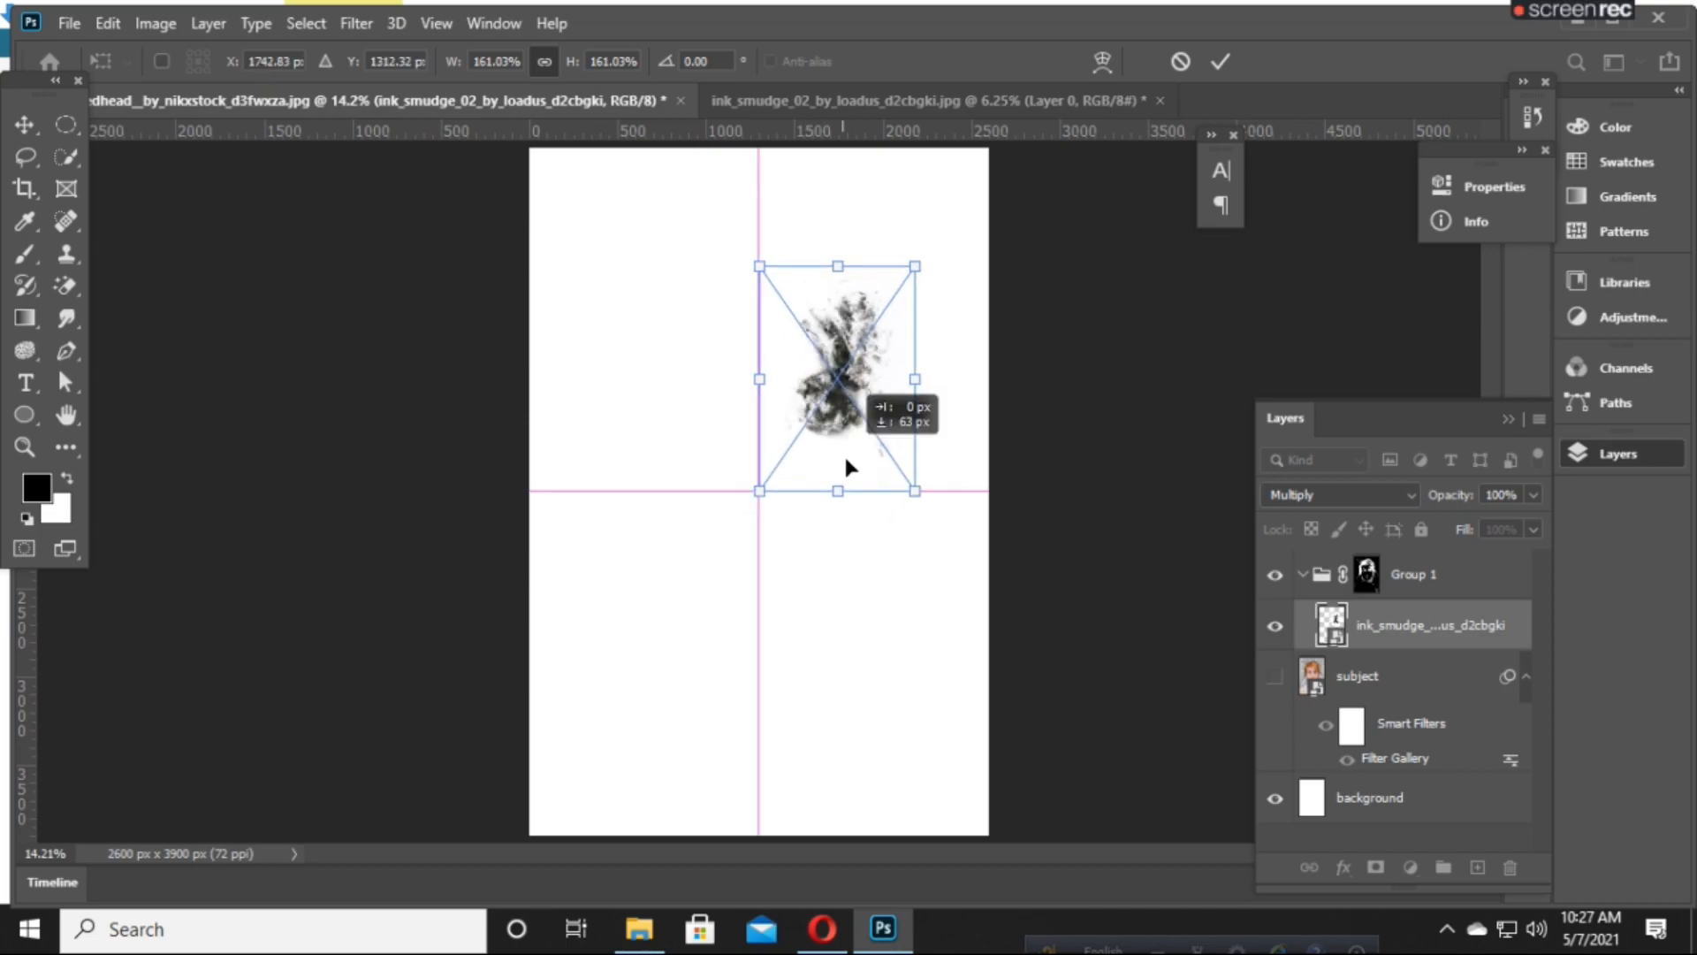
left_click_drag(969, 531, 1046, 486)
left_click_drag(815, 425, 783, 532)
mouse_move(847, 434)
left_mouse_down()
mouse_move(878, 456)
mouse_move(861, 409)
left_mouse_up()
left_click_drag(796, 505, 786, 537)
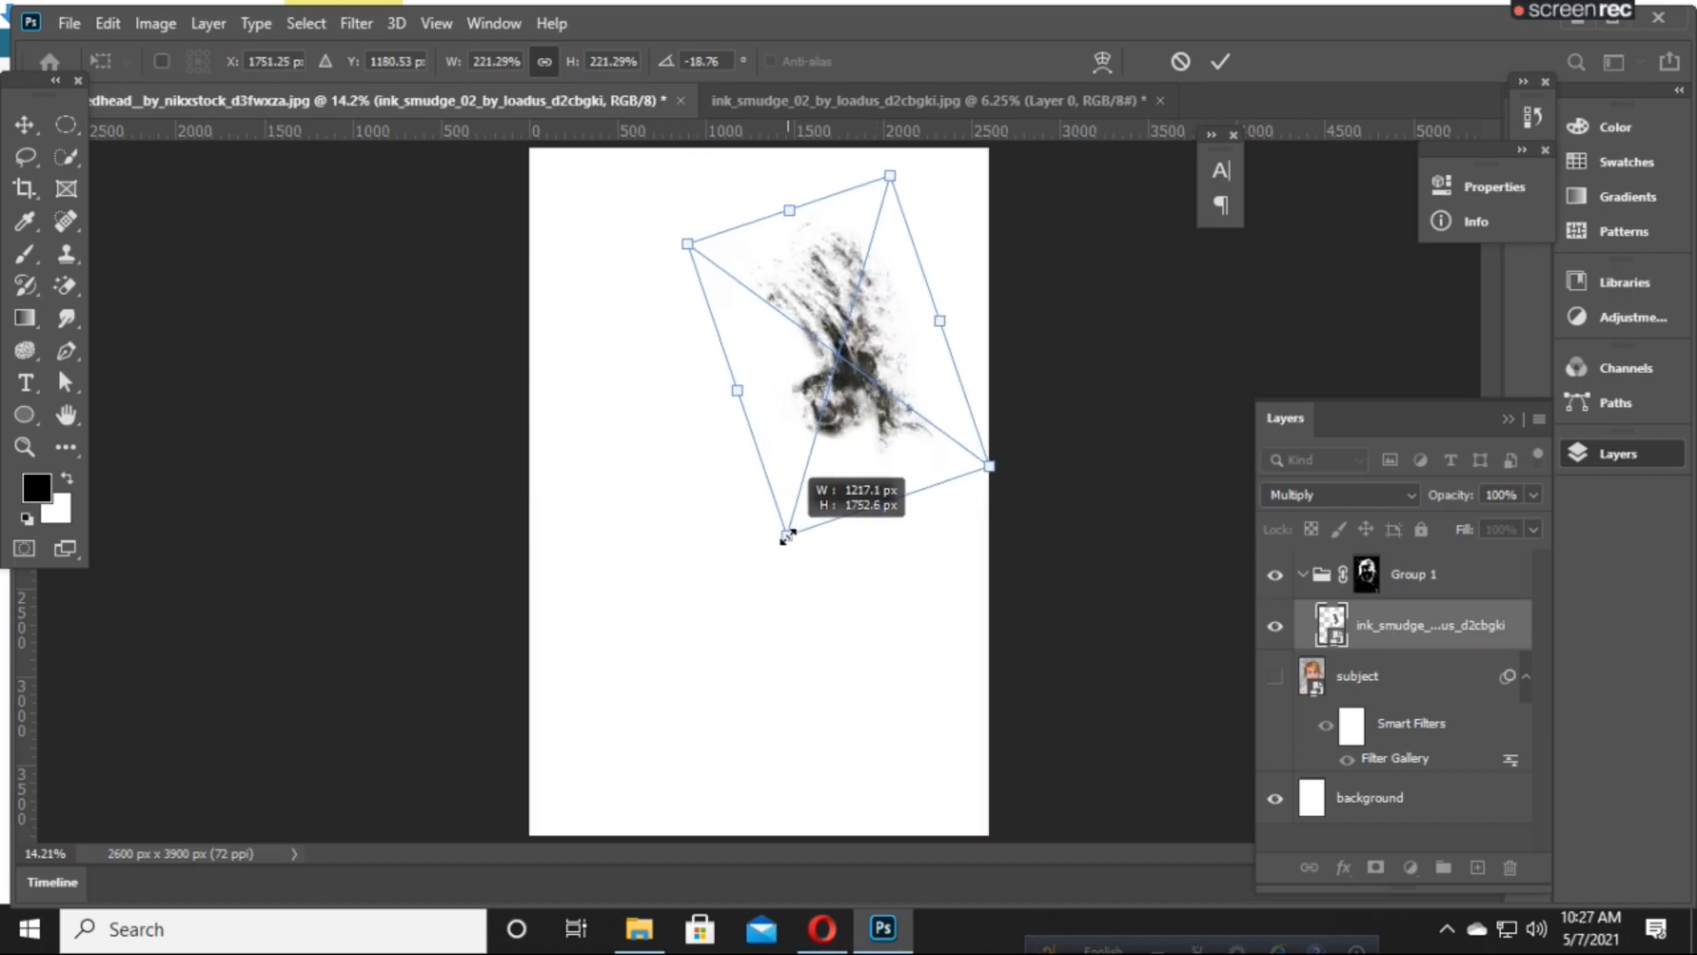
mouse_move(844, 448)
left_mouse_down()
mouse_move(853, 483)
mouse_move(826, 492)
mouse_move(818, 477)
left_mouse_up()
left_click_drag(759, 561, 748, 584)
left_click_drag(795, 482, 807, 495)
key("Return")
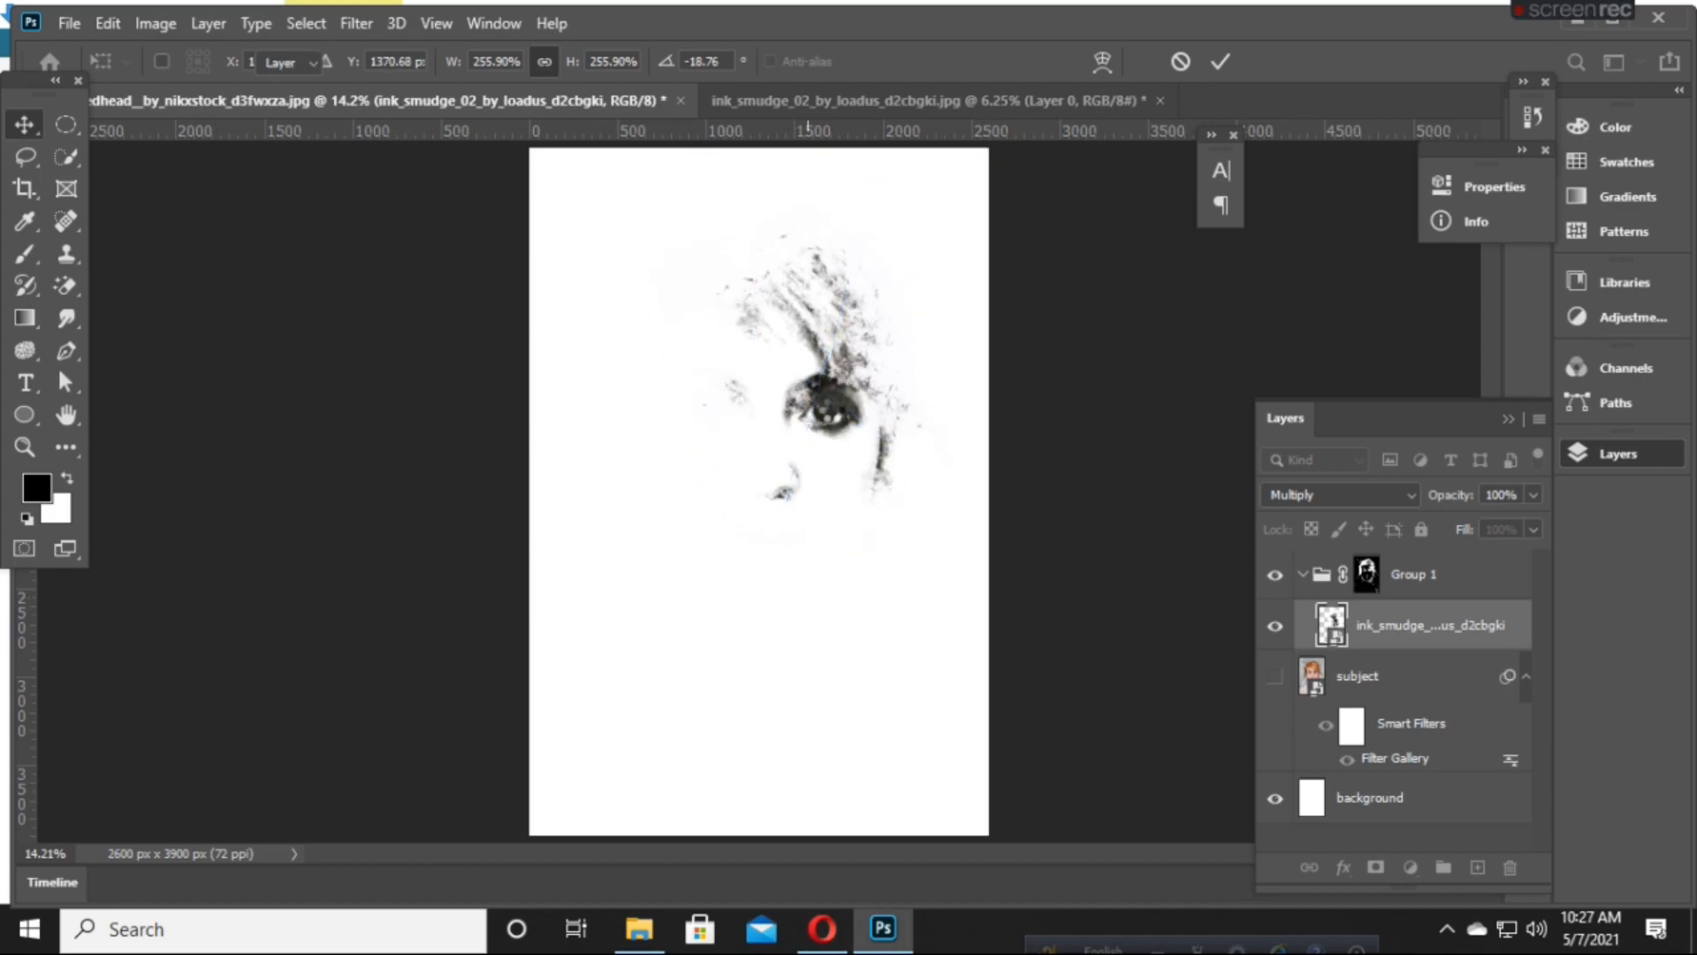
mouse_move(861, 385)
left_mouse_down()
mouse_move(859, 339)
mouse_move(764, 371)
mouse_move(871, 367)
left_mouse_up()
- Place the ink_smudge_01 image from Downloads in Group 1 over the left eye, scaled to about 239% and rotated about 9.3°
left_click(637, 933)
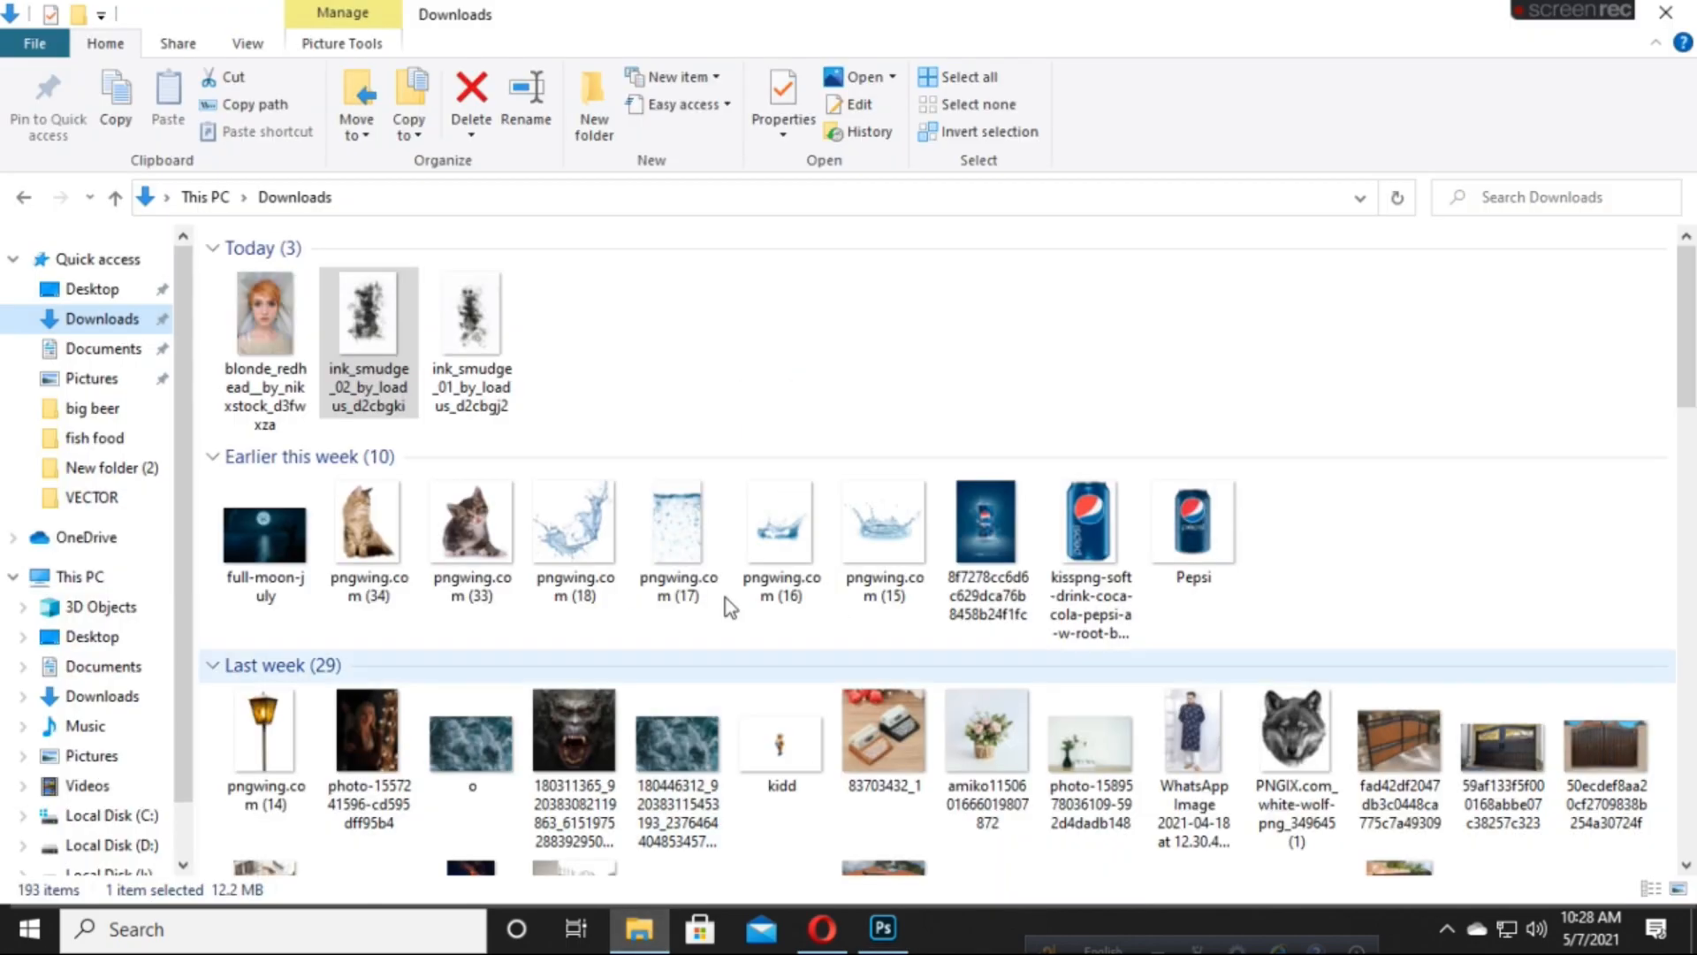
left_click(472, 327)
left_click_drag(472, 327, 1047, 545)
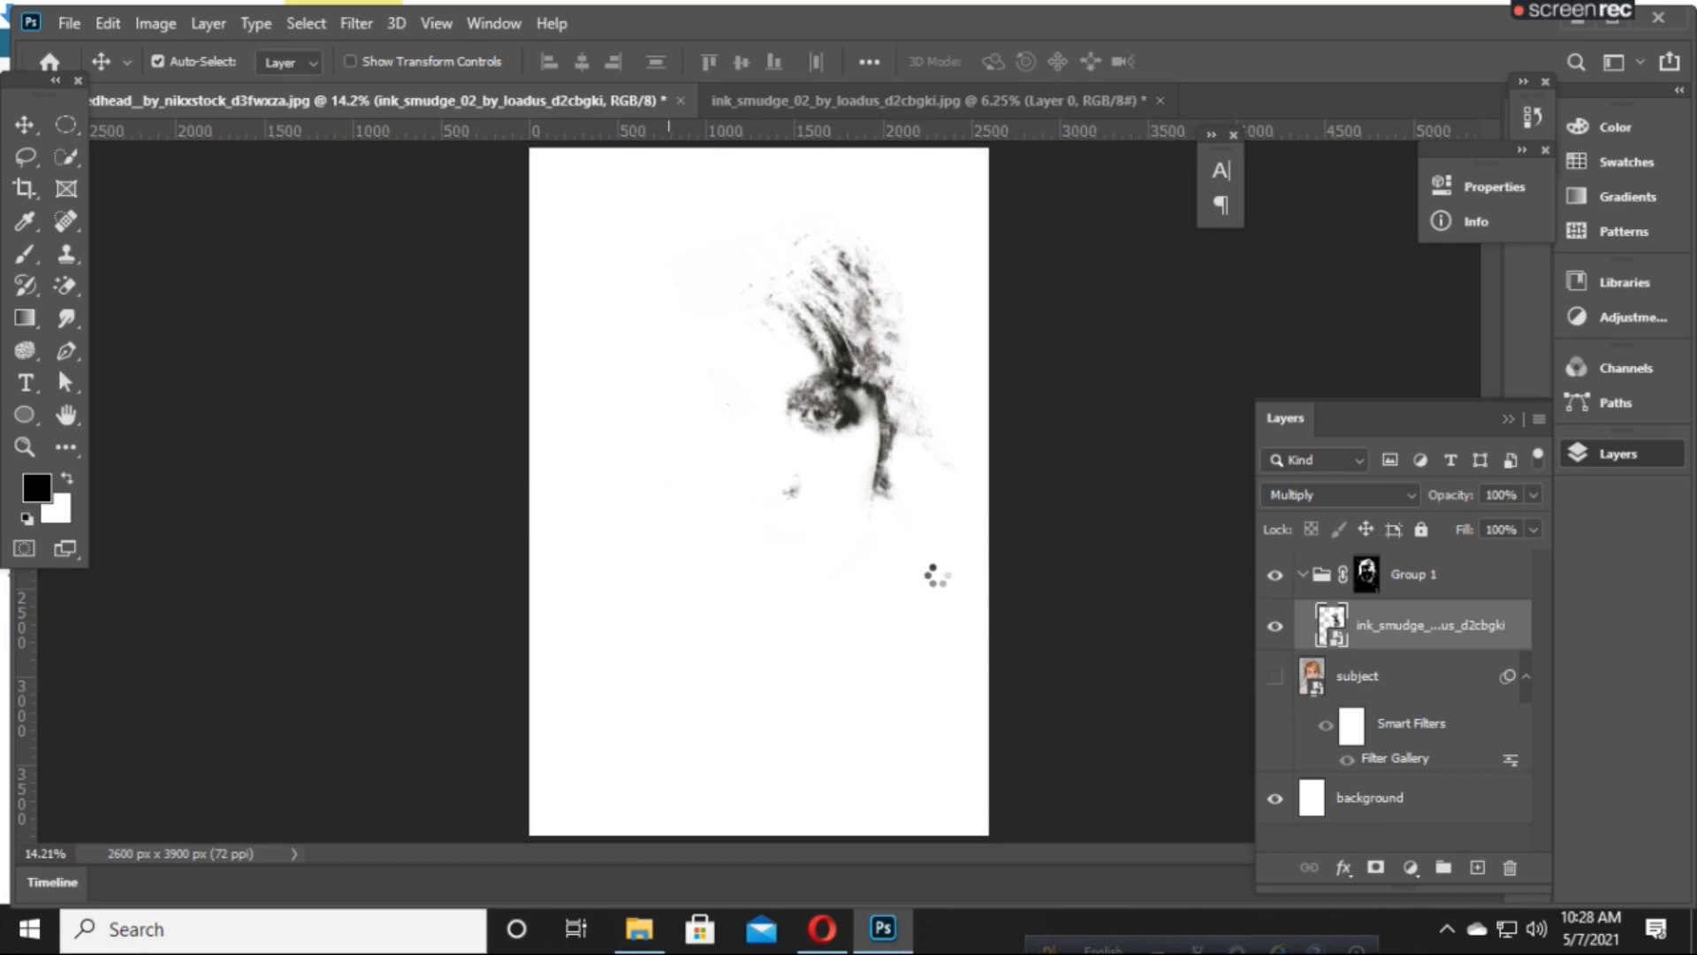
mouse_move(712, 423)
left_mouse_down()
mouse_move(608, 272)
mouse_move(737, 386)
left_mouse_up()
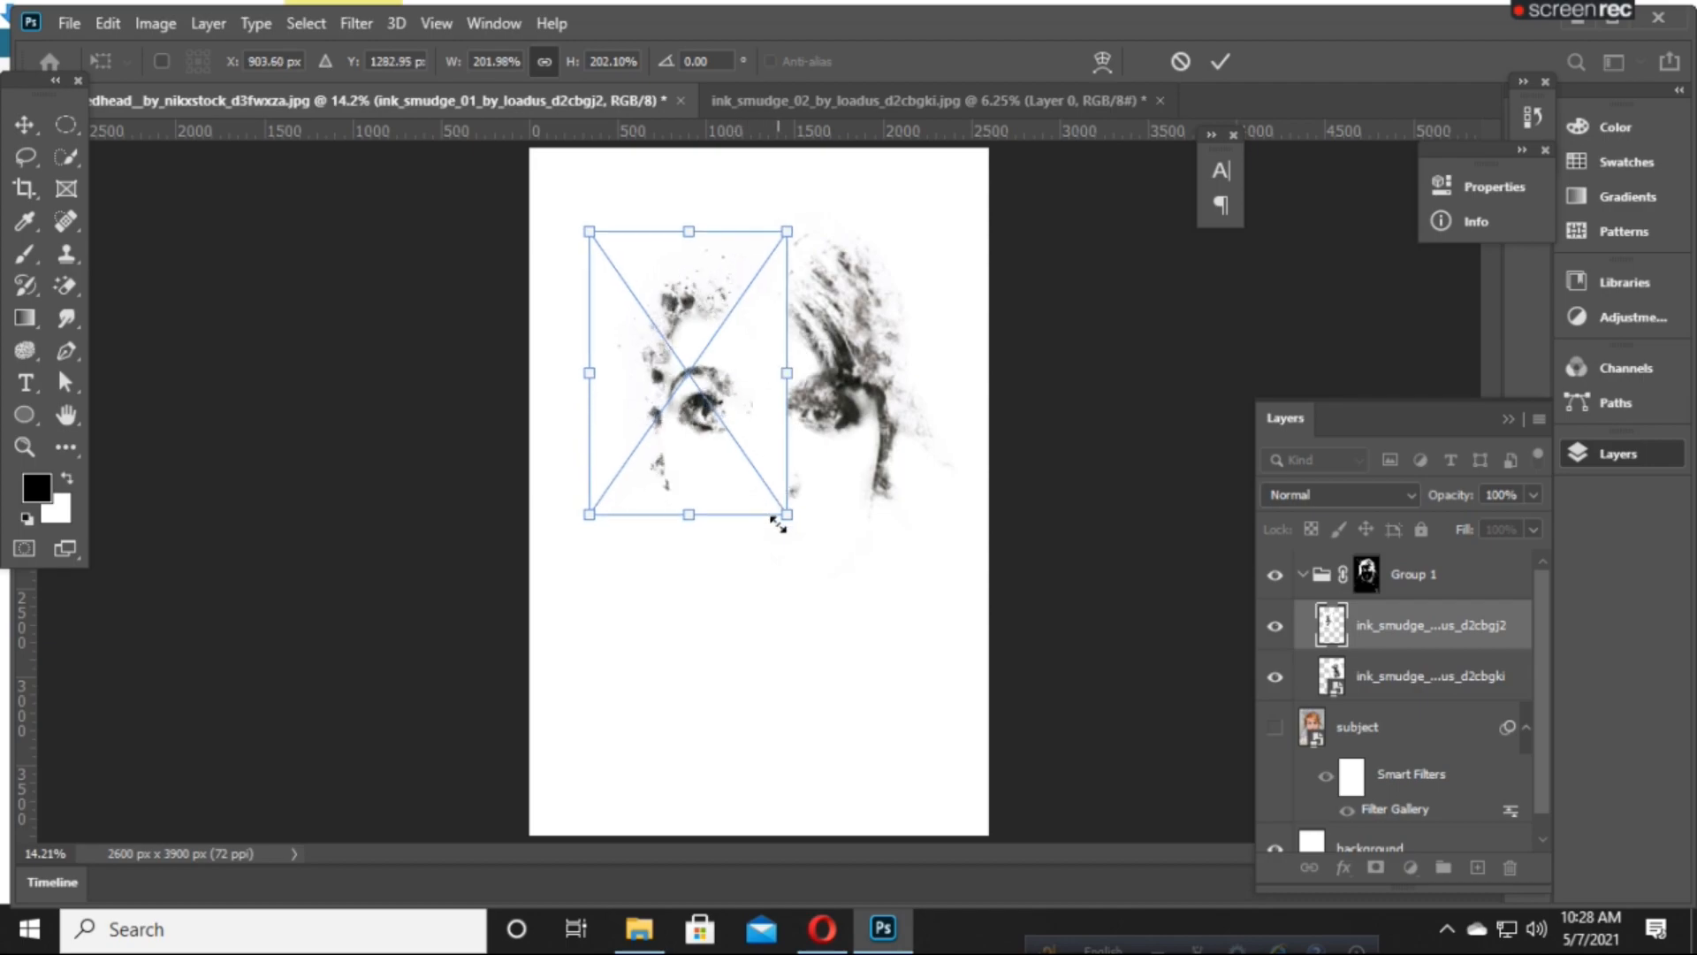
mouse_move(806, 549)
left_mouse_down()
mouse_move(825, 598)
mouse_move(825, 567)
left_mouse_up()
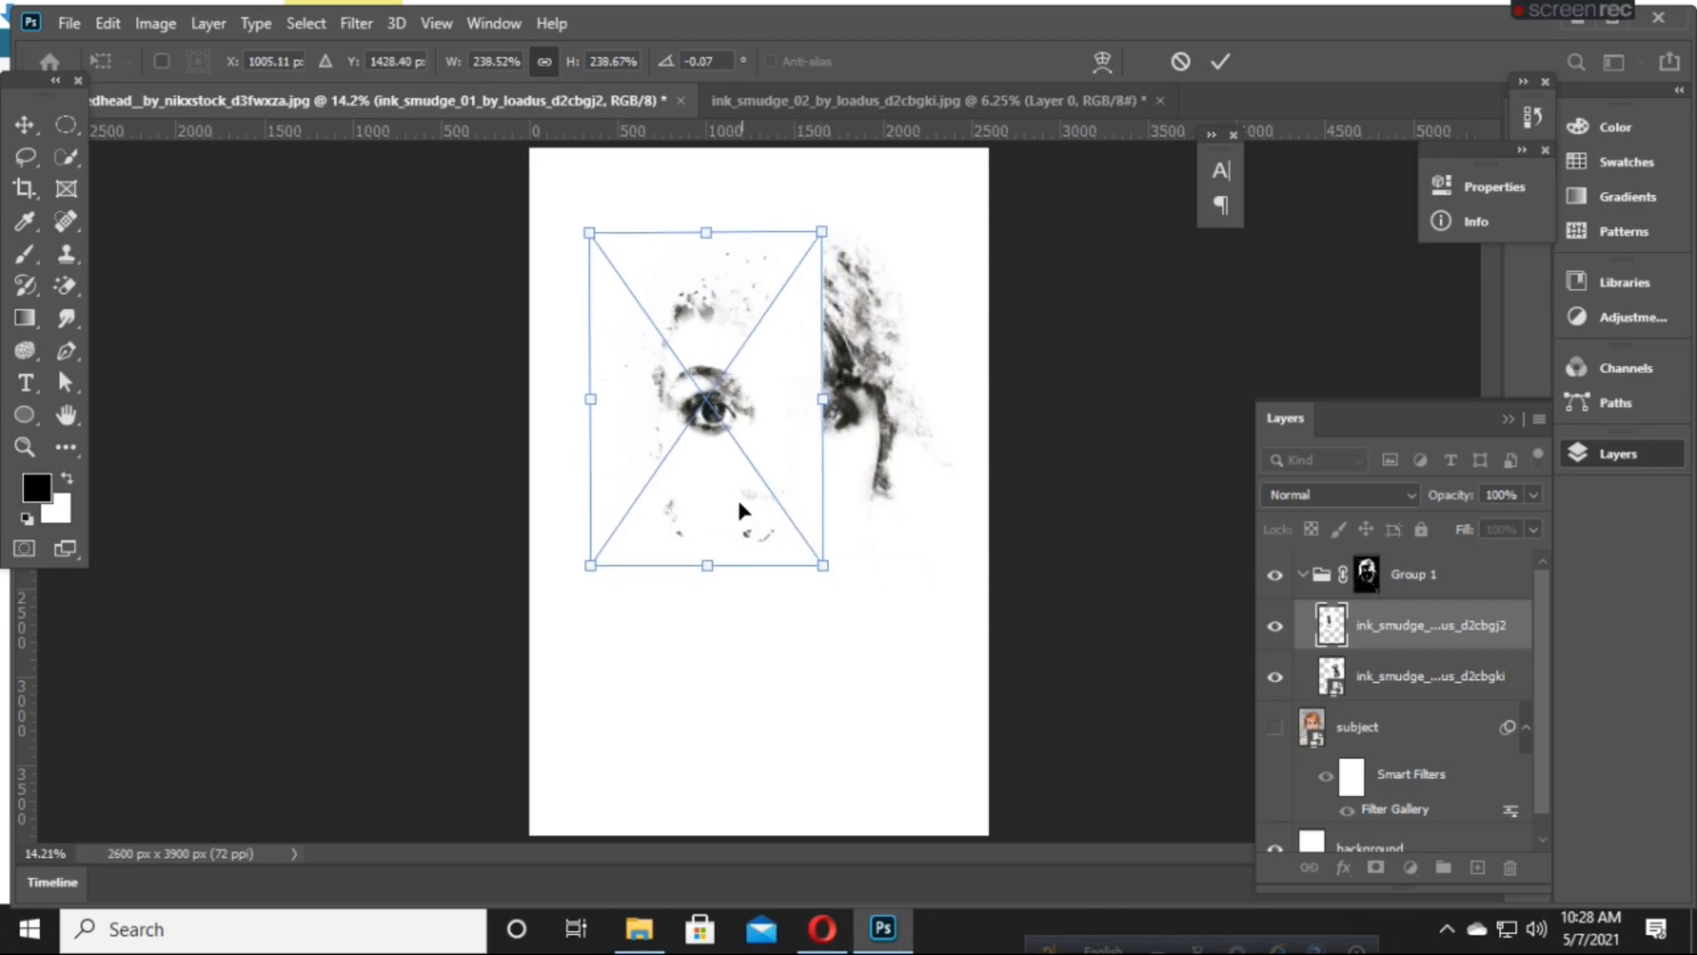
left_click_drag(735, 496, 743, 468)
mouse_move(917, 586)
left_mouse_down()
mouse_move(935, 603)
mouse_move(970, 560)
mouse_move(914, 633)
left_mouse_up()
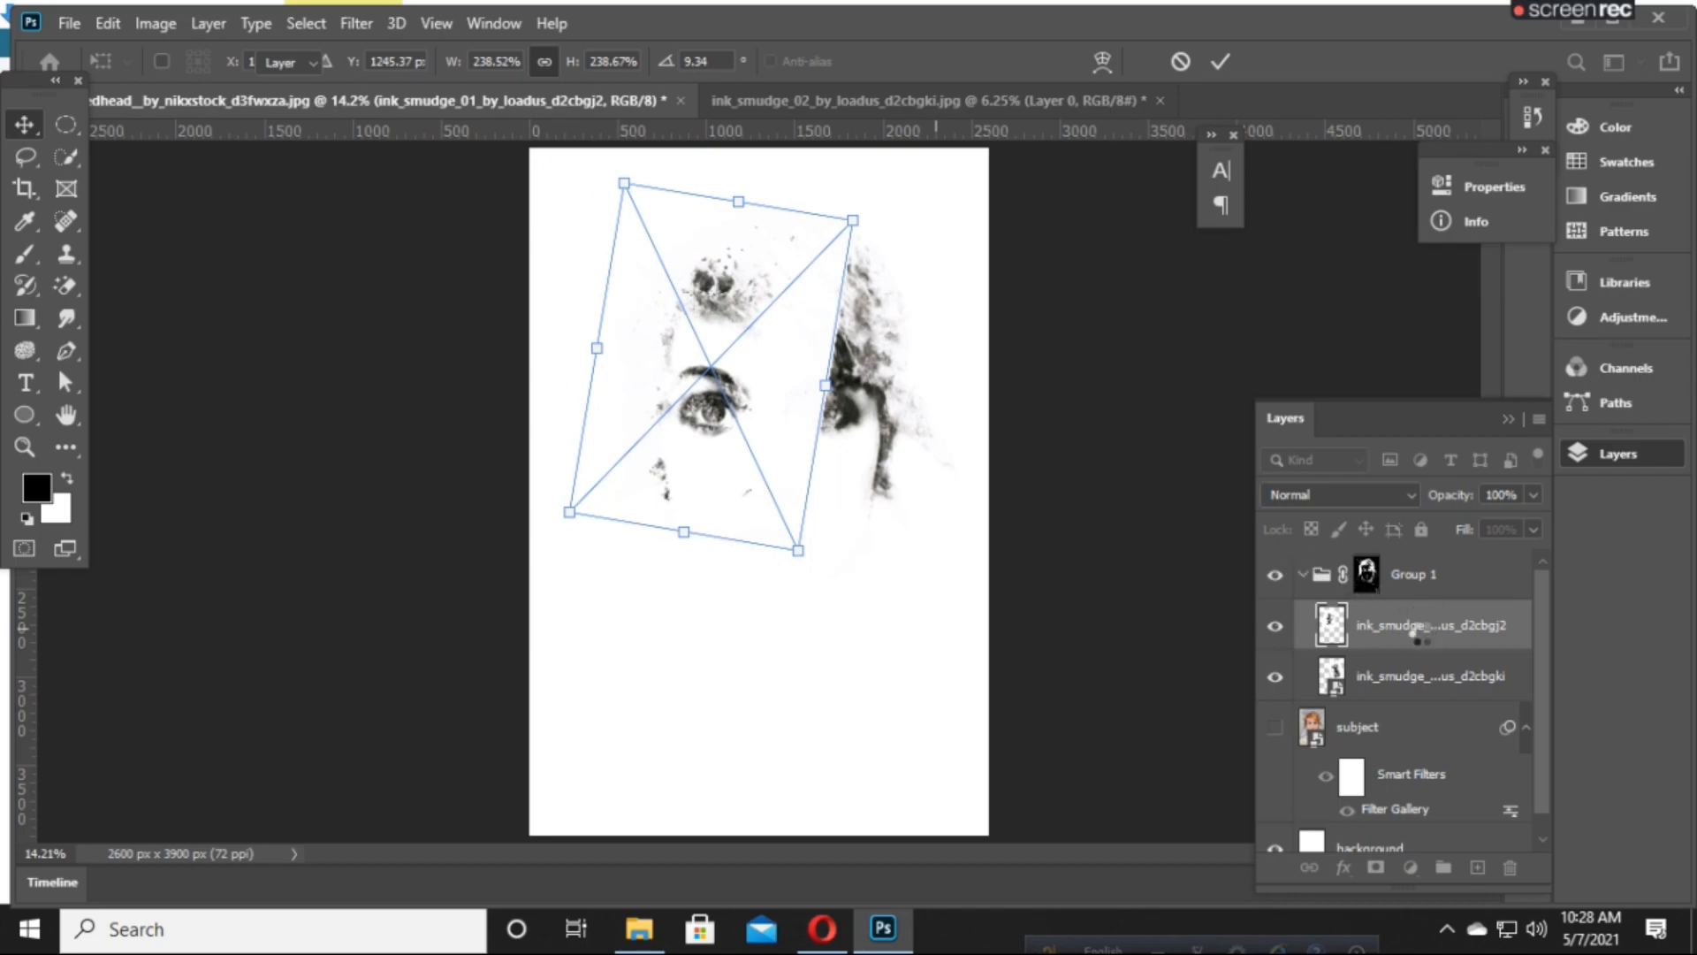
key("Return")
- Set the ink_smudge_01 layer's blend mode to Multiply, undoing a trial shift of its position
left_click(1335, 496)
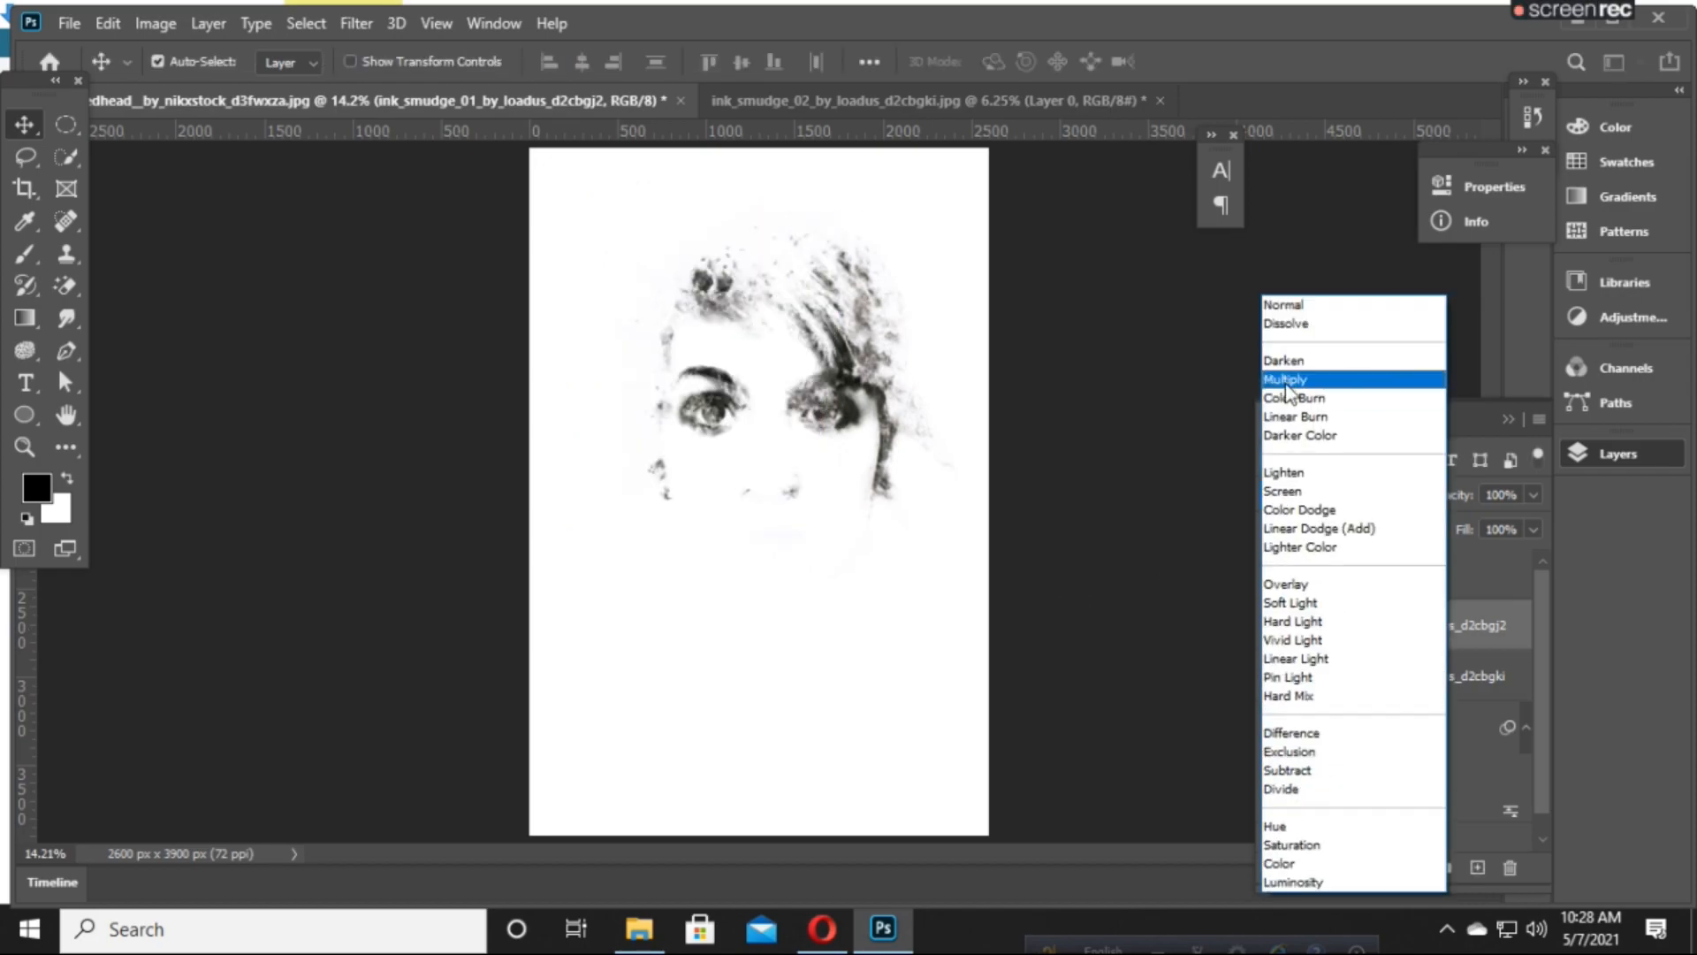
left_click(1286, 380)
left_click_drag(726, 436, 704, 417)
key("ctrl+z")
- Enlarge the ink_smudge_01 layer to about 311% and rotate it to about 11.6° over the left eye and hair
left_click(1390, 604)
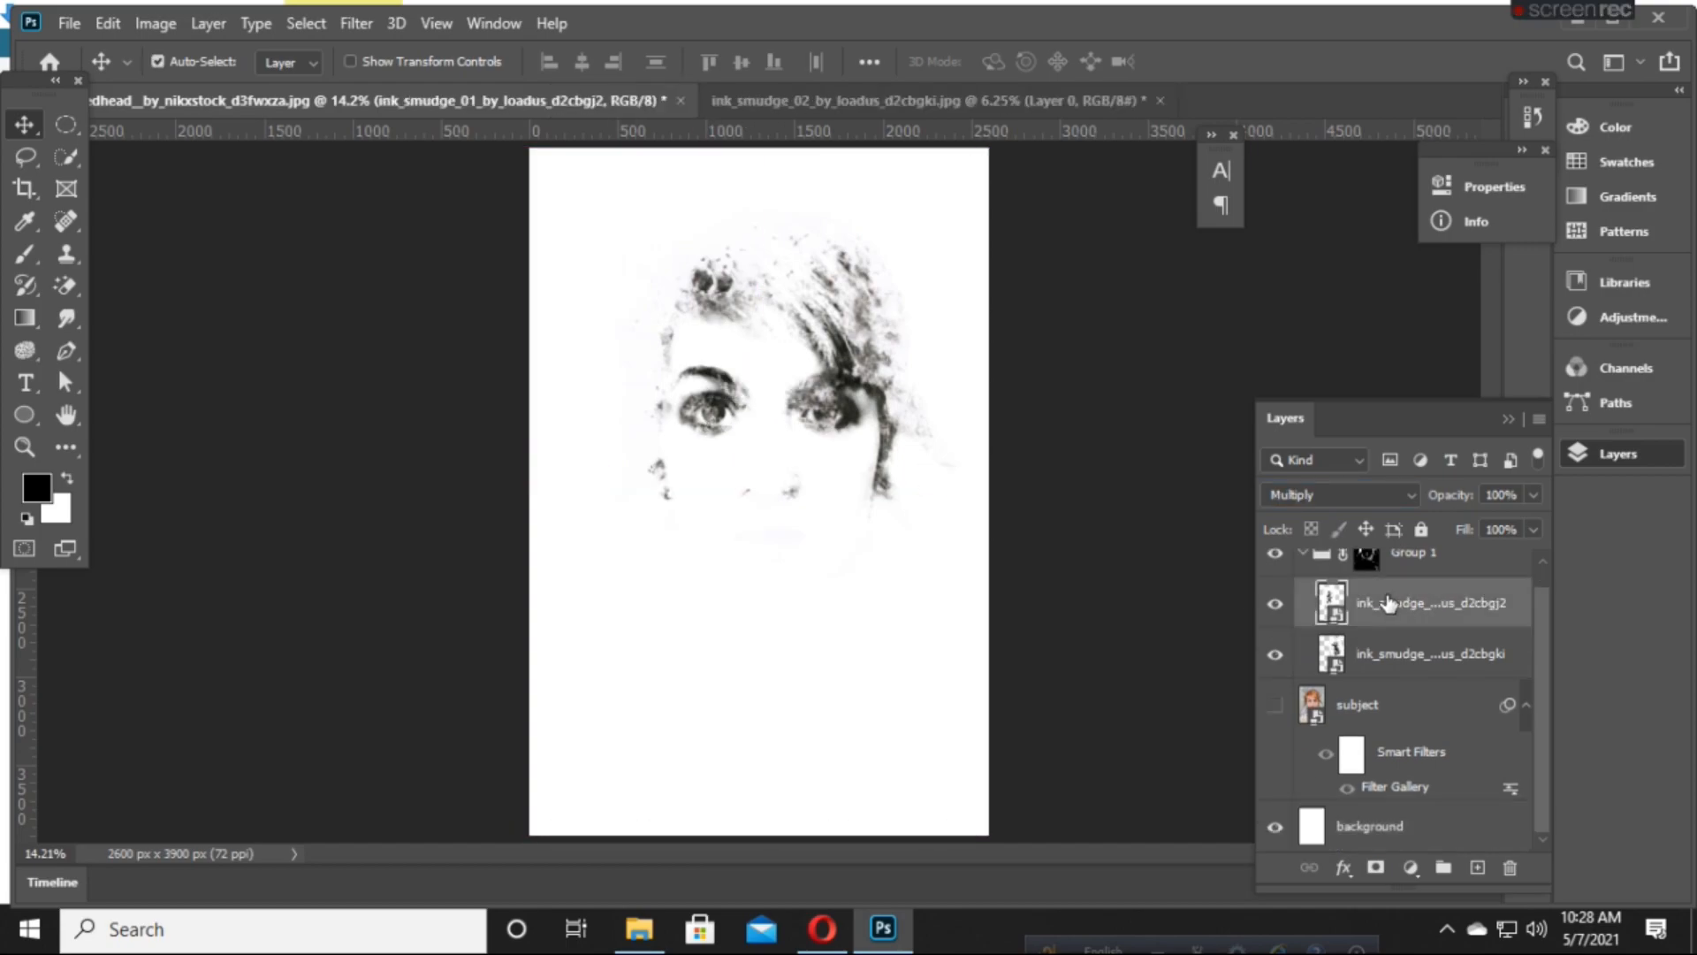
key("ctrl+t")
left_click_drag(712, 493, 688, 473)
left_click_drag(773, 531, 819, 566)
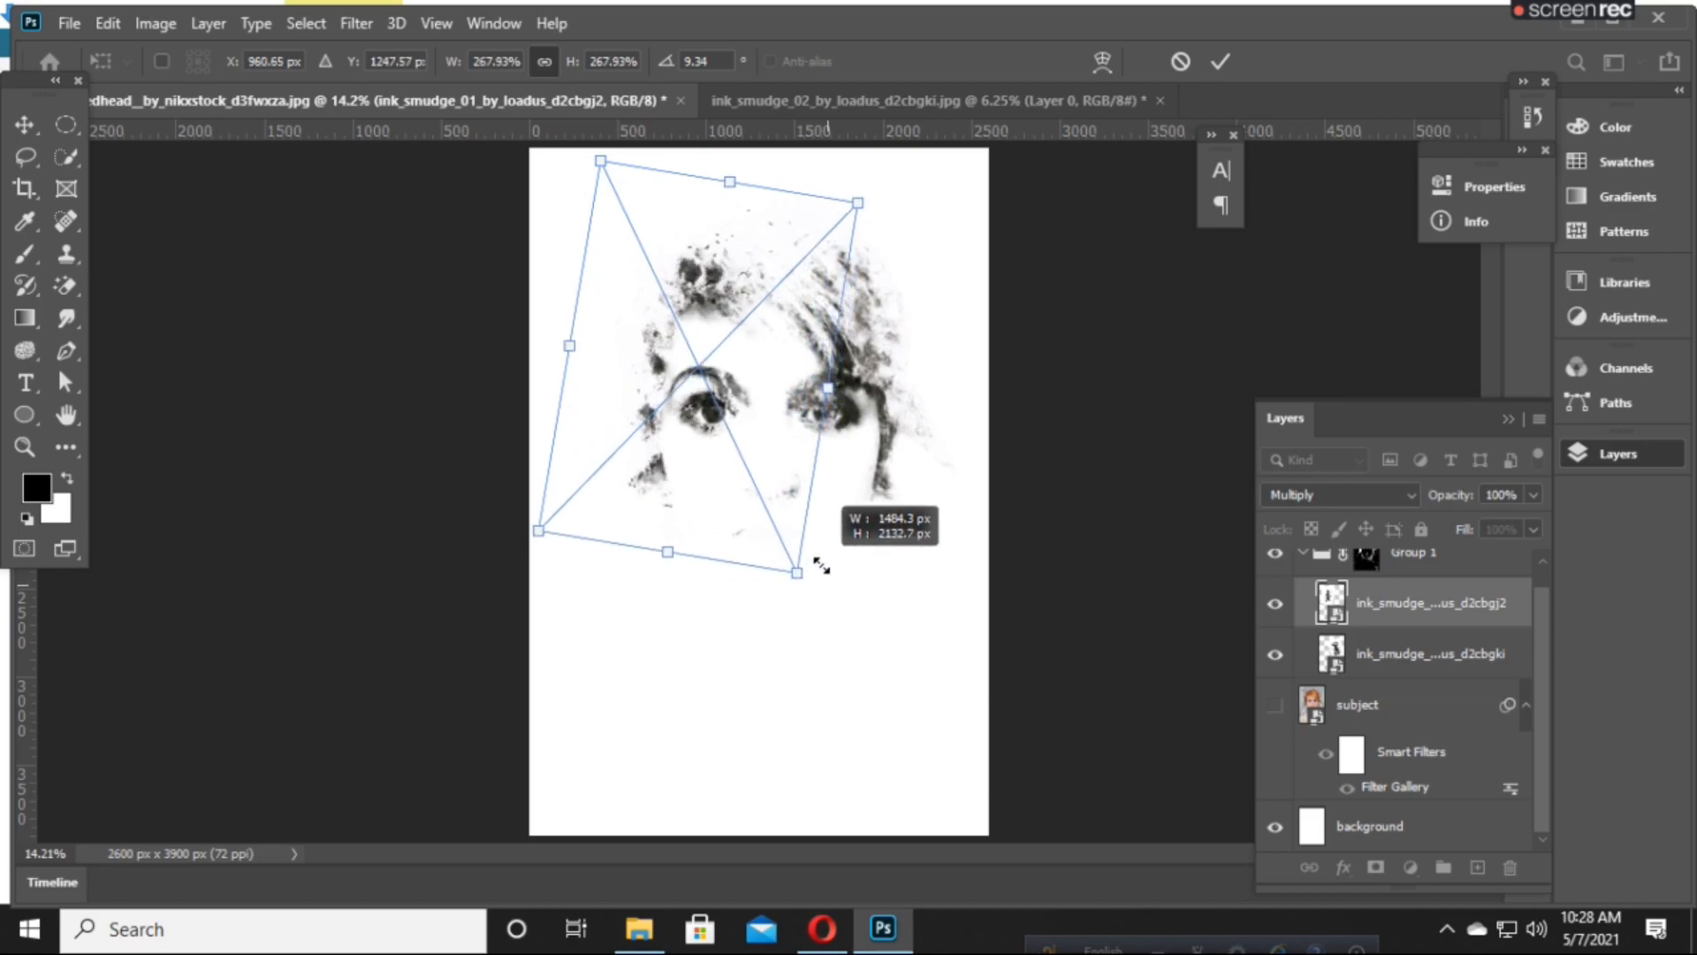
left_click_drag(969, 406, 973, 417)
left_click_drag(773, 455, 782, 432)
key("Return")
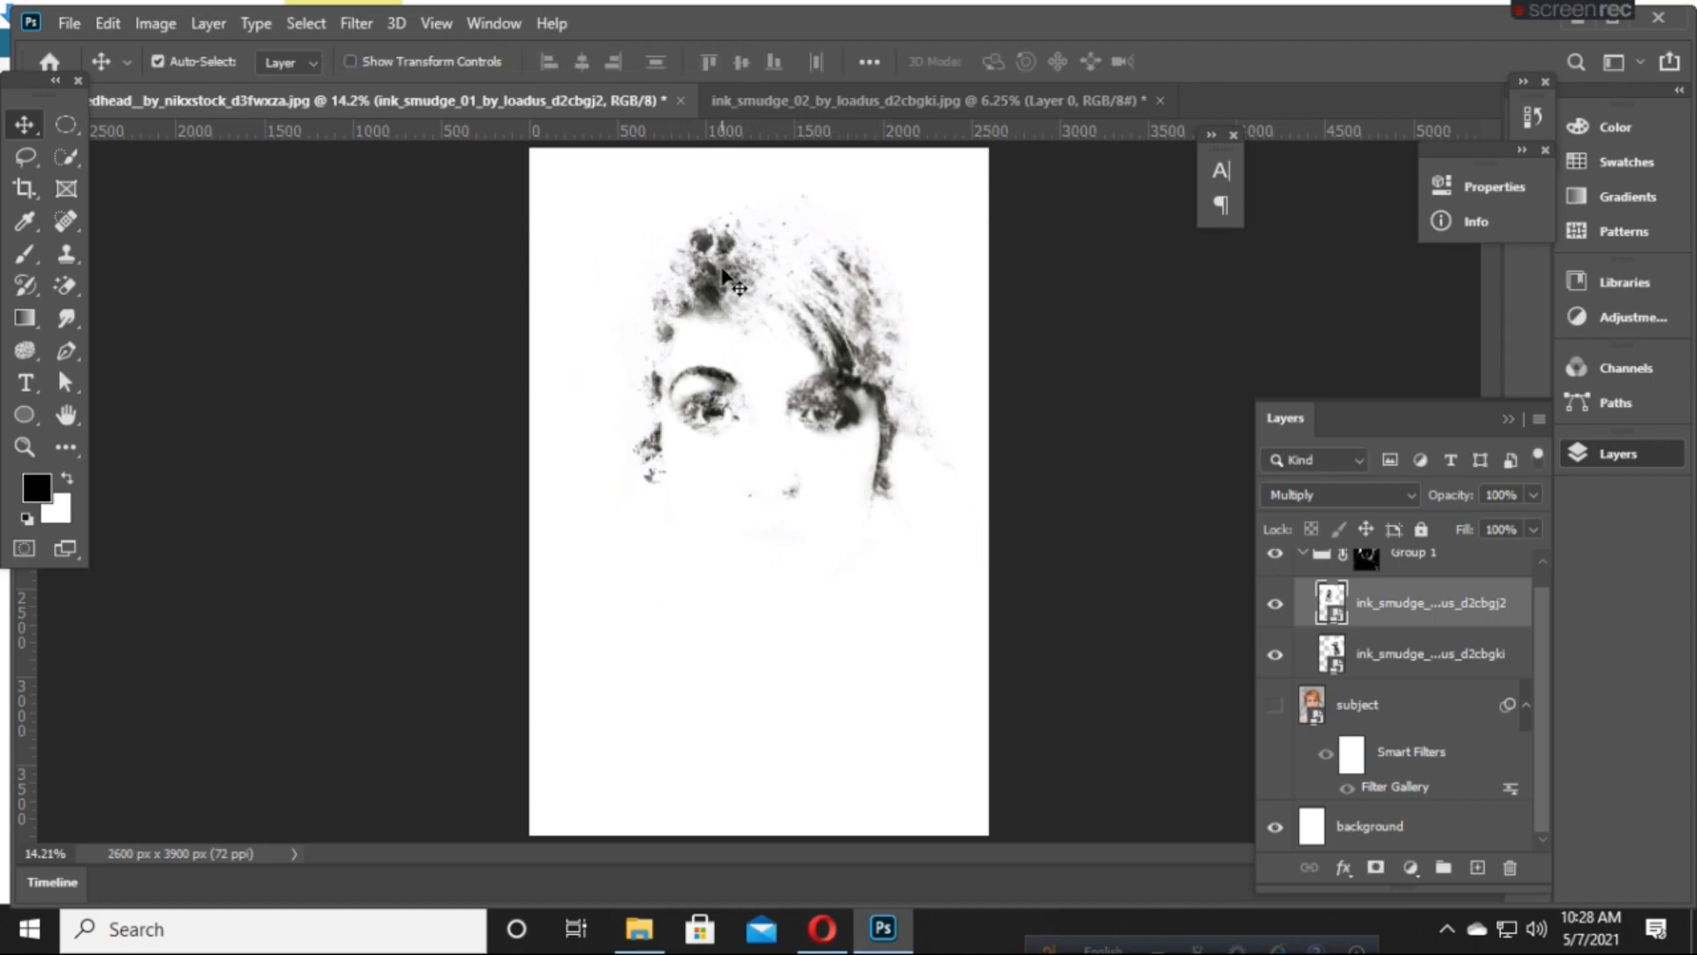
key("ctrl+t")
mouse_move(799, 549)
left_mouse_down()
mouse_move(877, 648)
mouse_move(857, 608)
left_mouse_up()
mouse_move(697, 480)
left_mouse_down()
mouse_move(712, 481)
mouse_move(681, 481)
left_mouse_up()
key("Return")
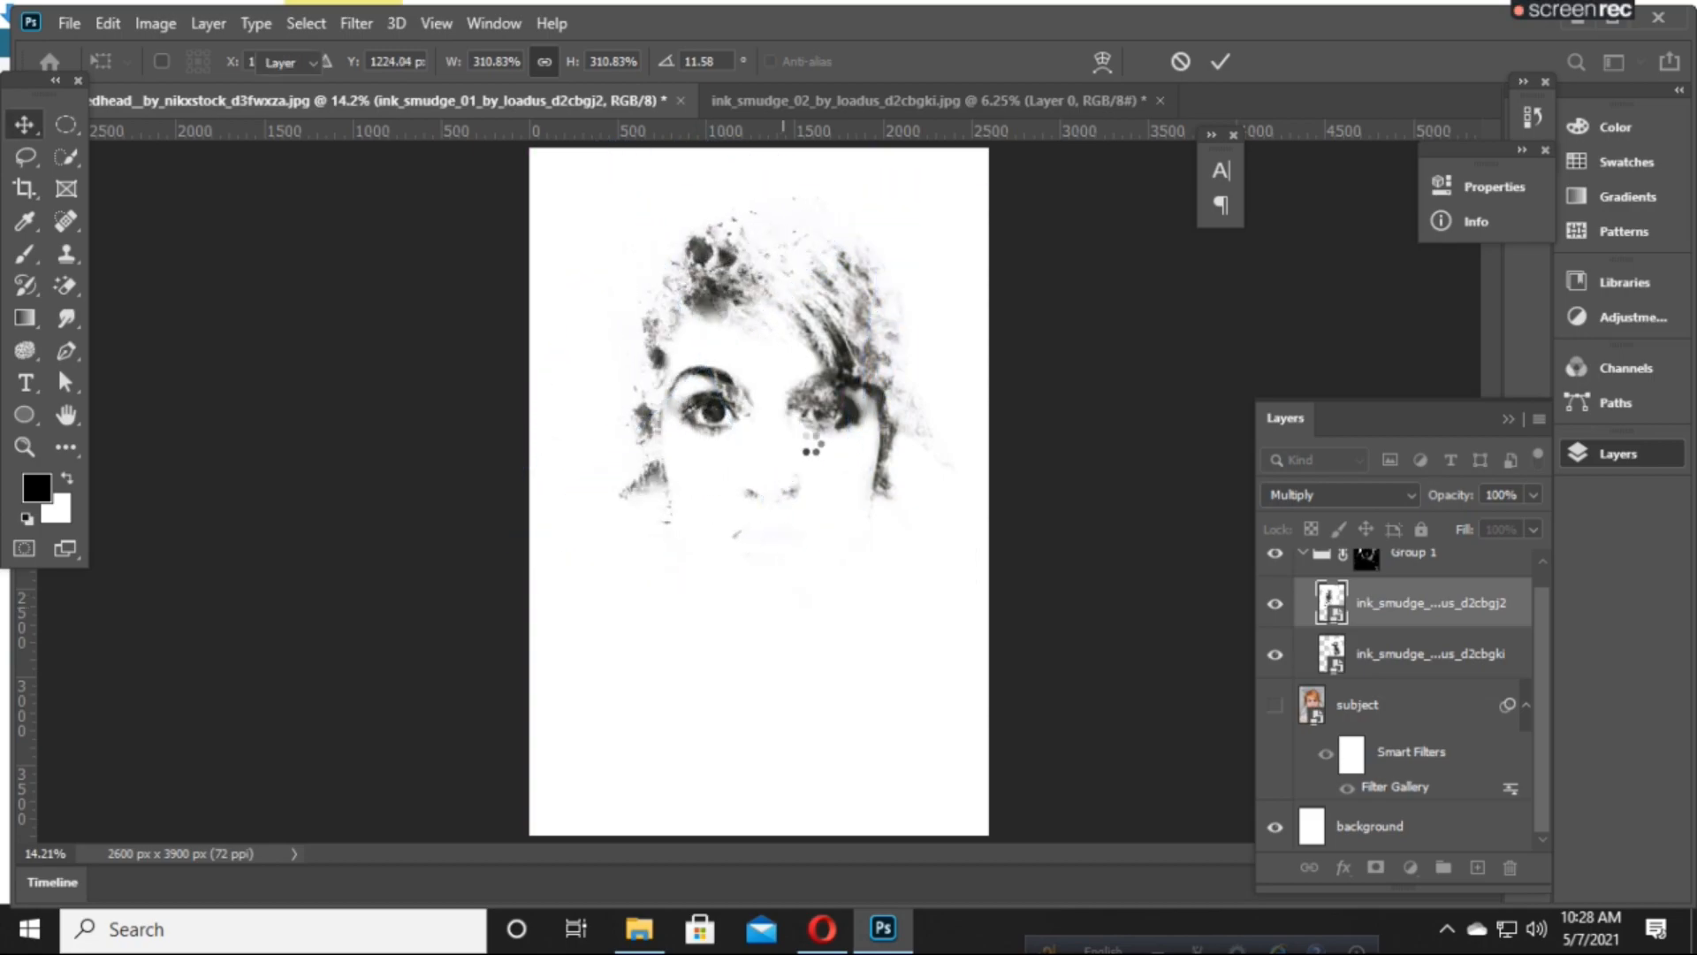
- Duplicate ink_smudge_01 over the nose at about 180% scale and -42.8° rotation, and place a second copy over the mouth and chin
left_click_drag(850, 393, 848, 515)
key("ctrl+t")
left_click_drag(909, 670, 1047, 399)
left_click_drag(963, 565, 780, 538)
left_click_drag(935, 541, 863, 527)
left_click_drag(742, 533, 788, 497)
key("Return")
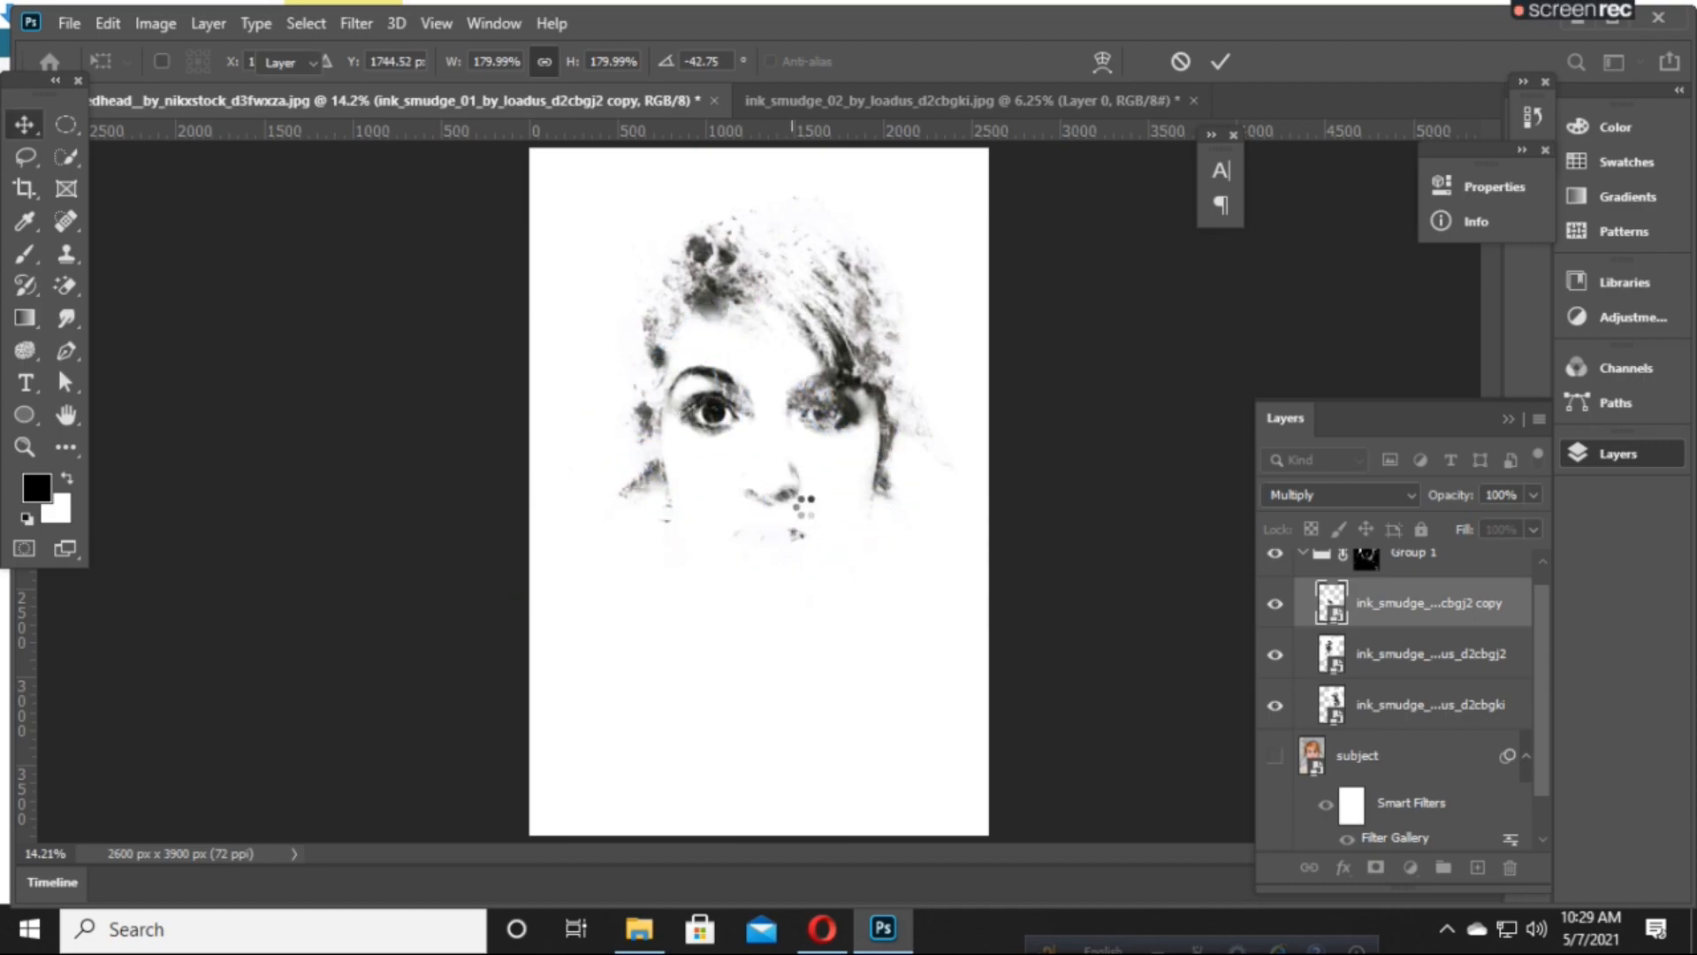
left_click_drag(716, 292, 795, 439)
left_click_drag(788, 515, 802, 532)
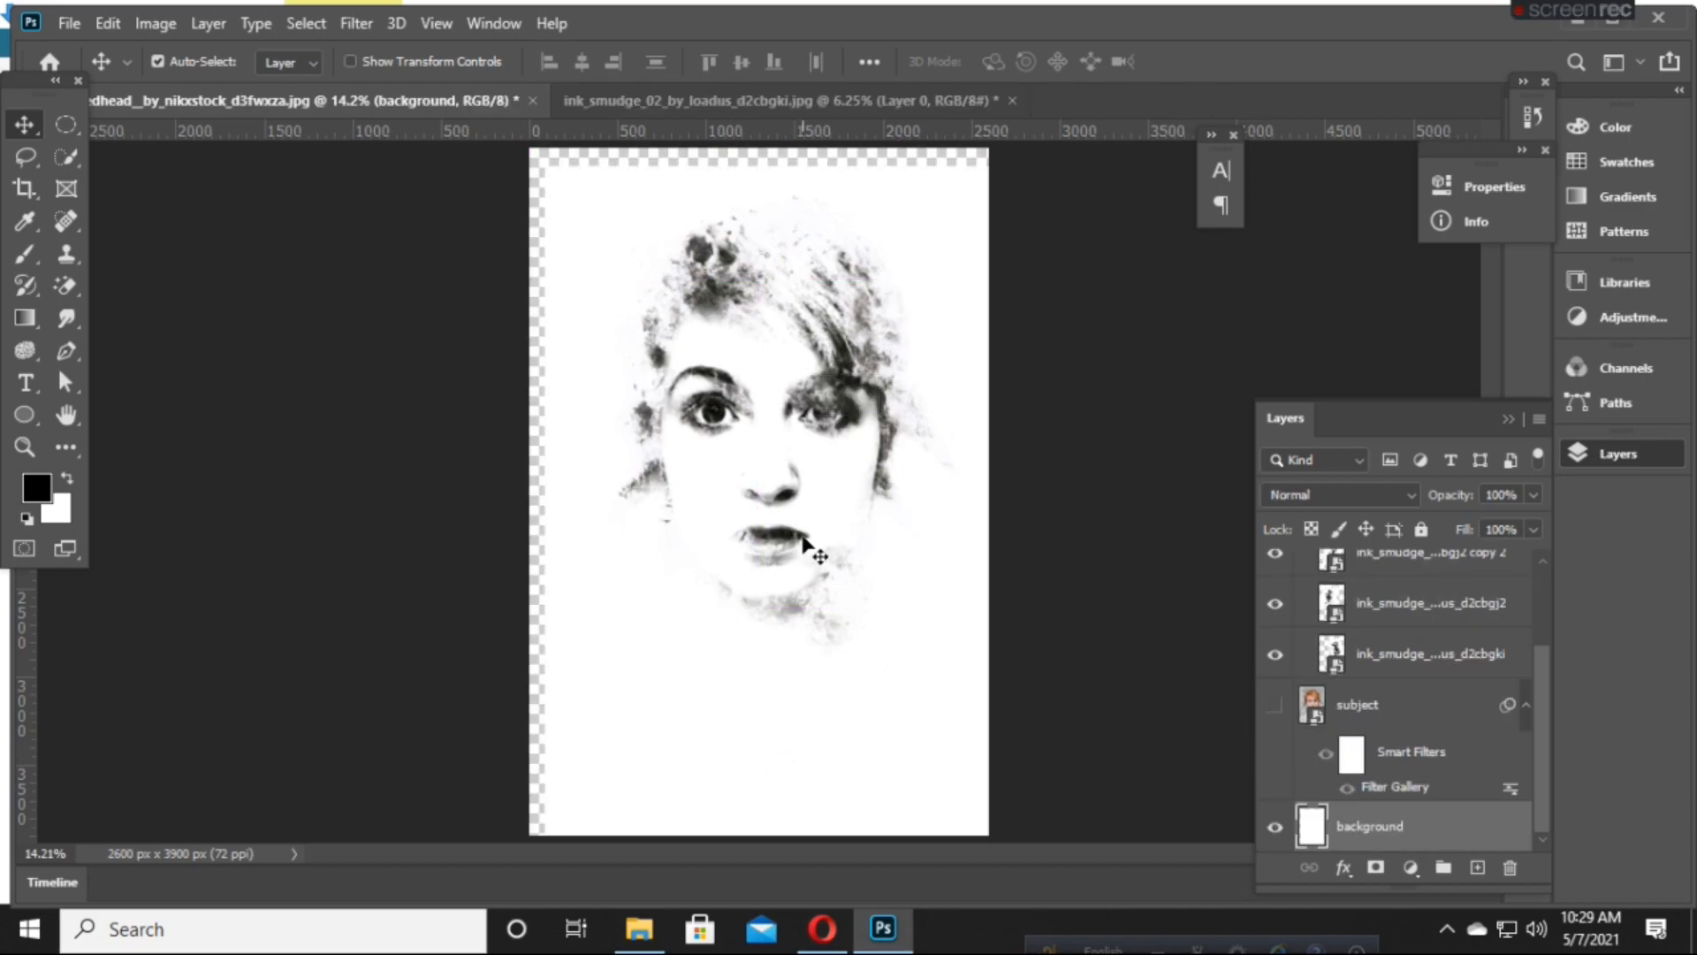
key("ctrl+z")
key("ctrl+t")
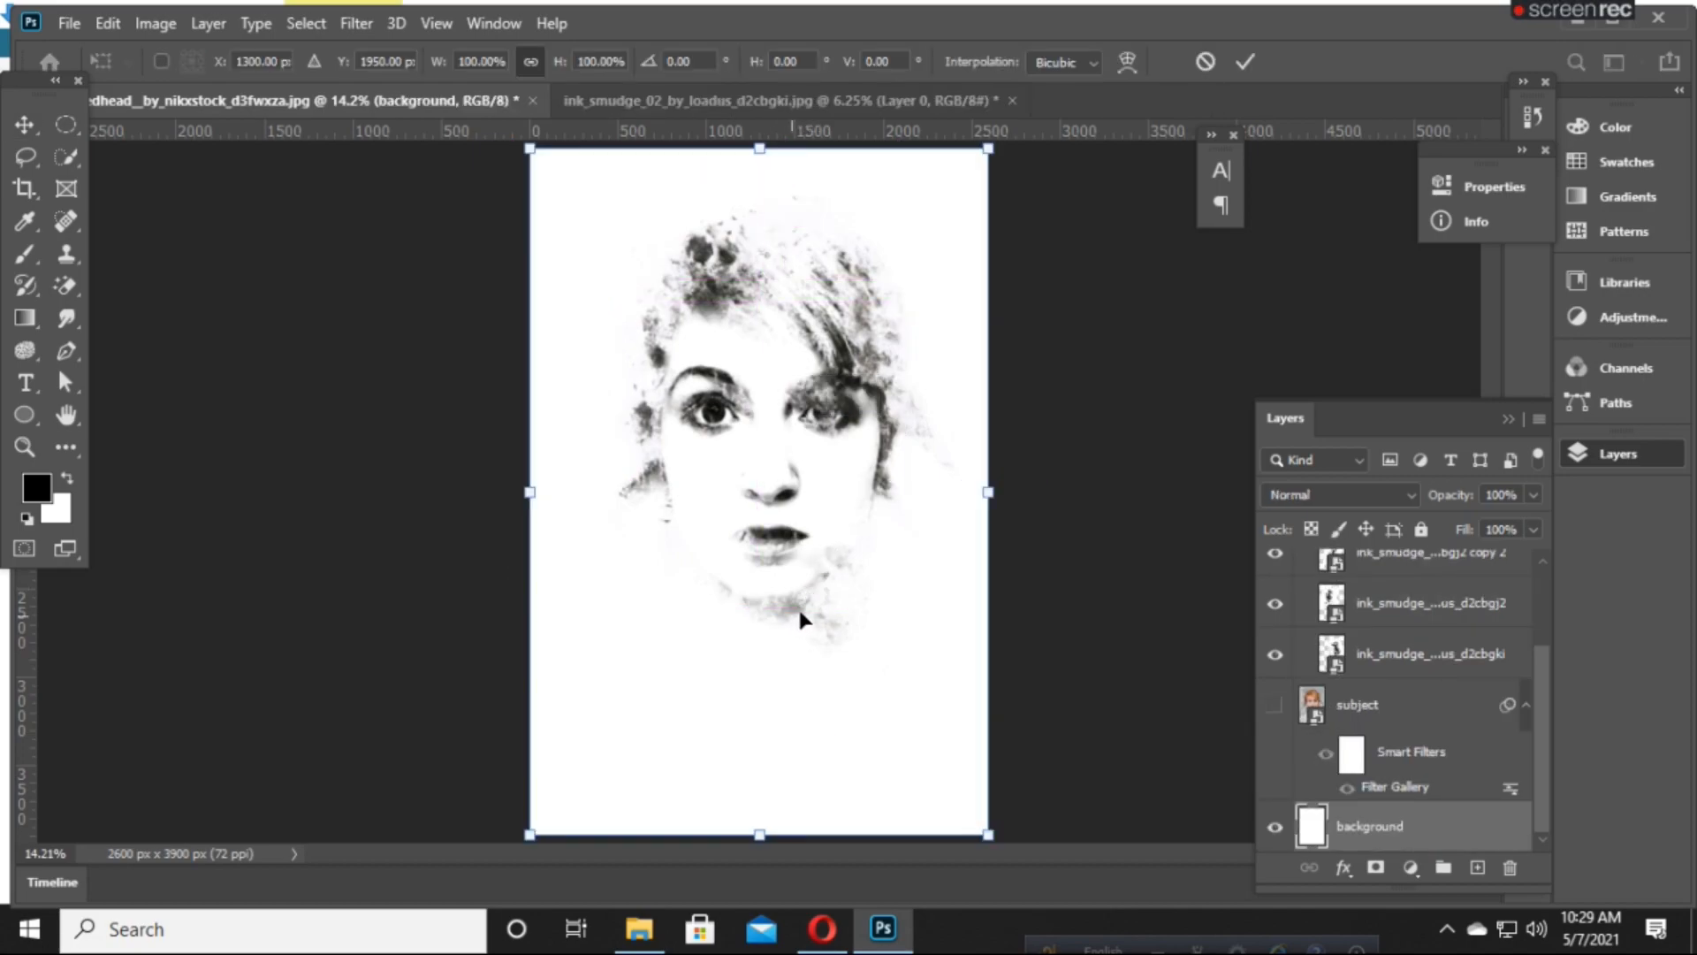
left_click_drag(794, 609, 817, 597)
key("ctrl+z")
scroll(1332, 632, "up", 3)
- Transform the first ink_smudge_01 copy to about 264% scale and 116.9° rotation so it covers the nose, mouth and right earring
left_click(1403, 631)
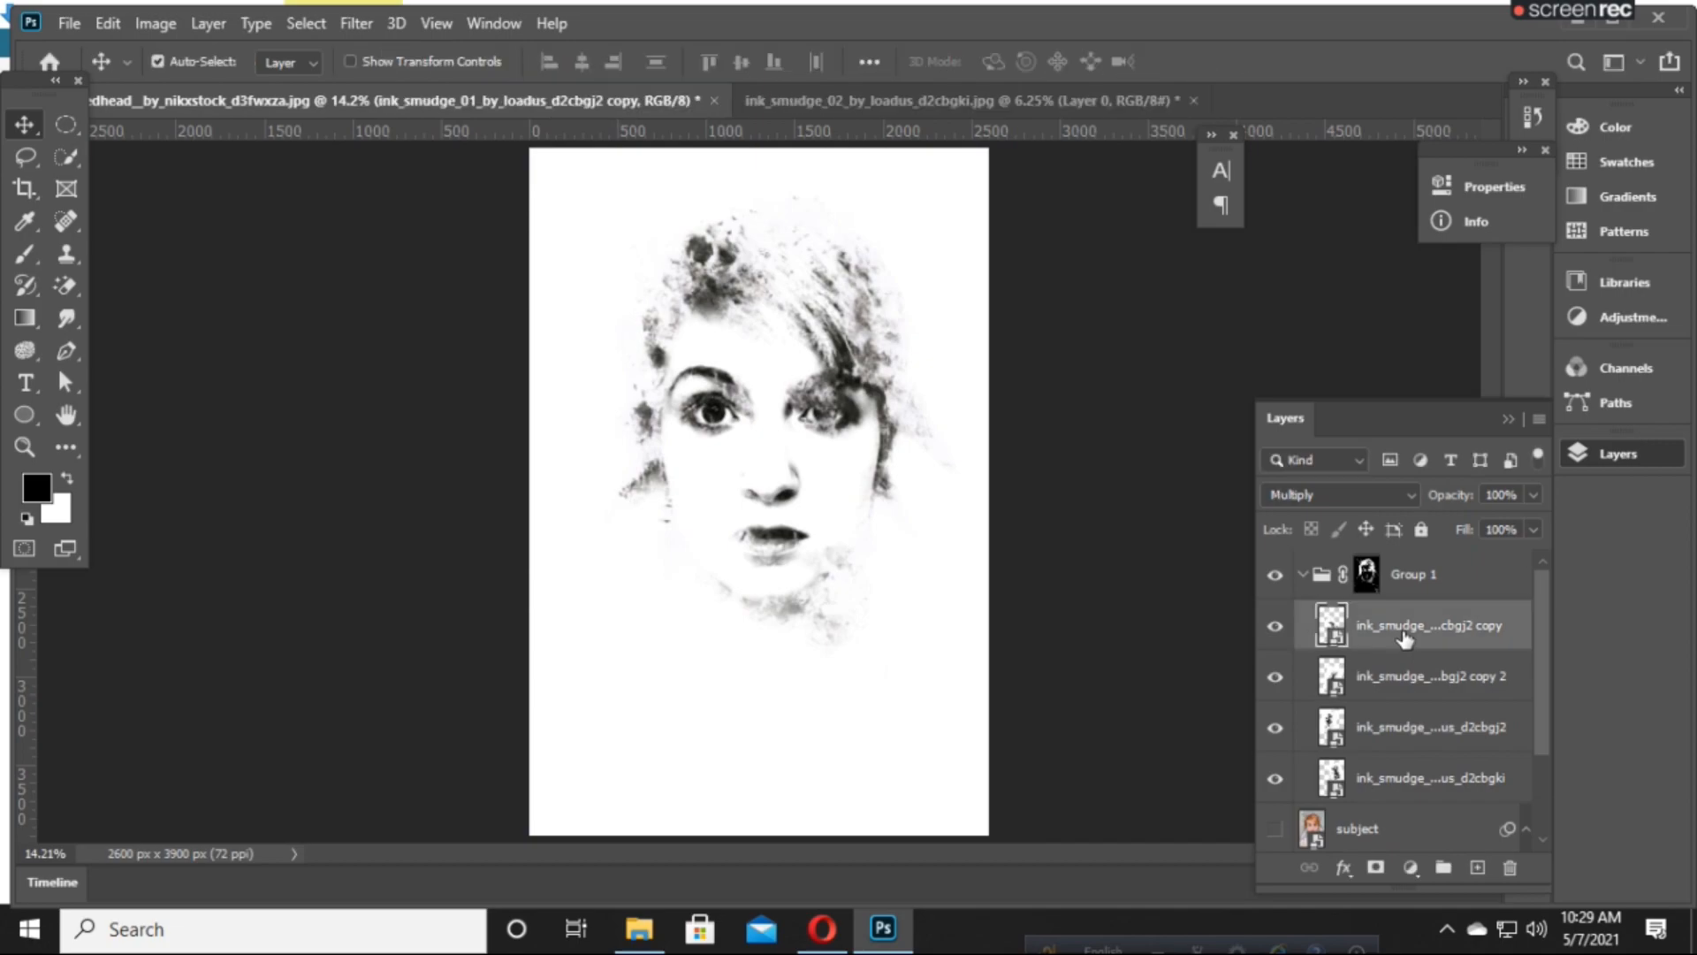
key("ctrl+t")
mouse_move(836, 566)
left_mouse_down()
mouse_move(921, 674)
mouse_move(841, 596)
left_mouse_up()
mouse_move(798, 524)
left_mouse_down()
mouse_move(763, 564)
mouse_move(785, 534)
left_mouse_up()
left_click_drag(686, 554, 651, 576)
left_click_drag(958, 663, 650, 419)
left_click_drag(866, 712, 866, 685)
left_click_drag(820, 585, 836, 617)
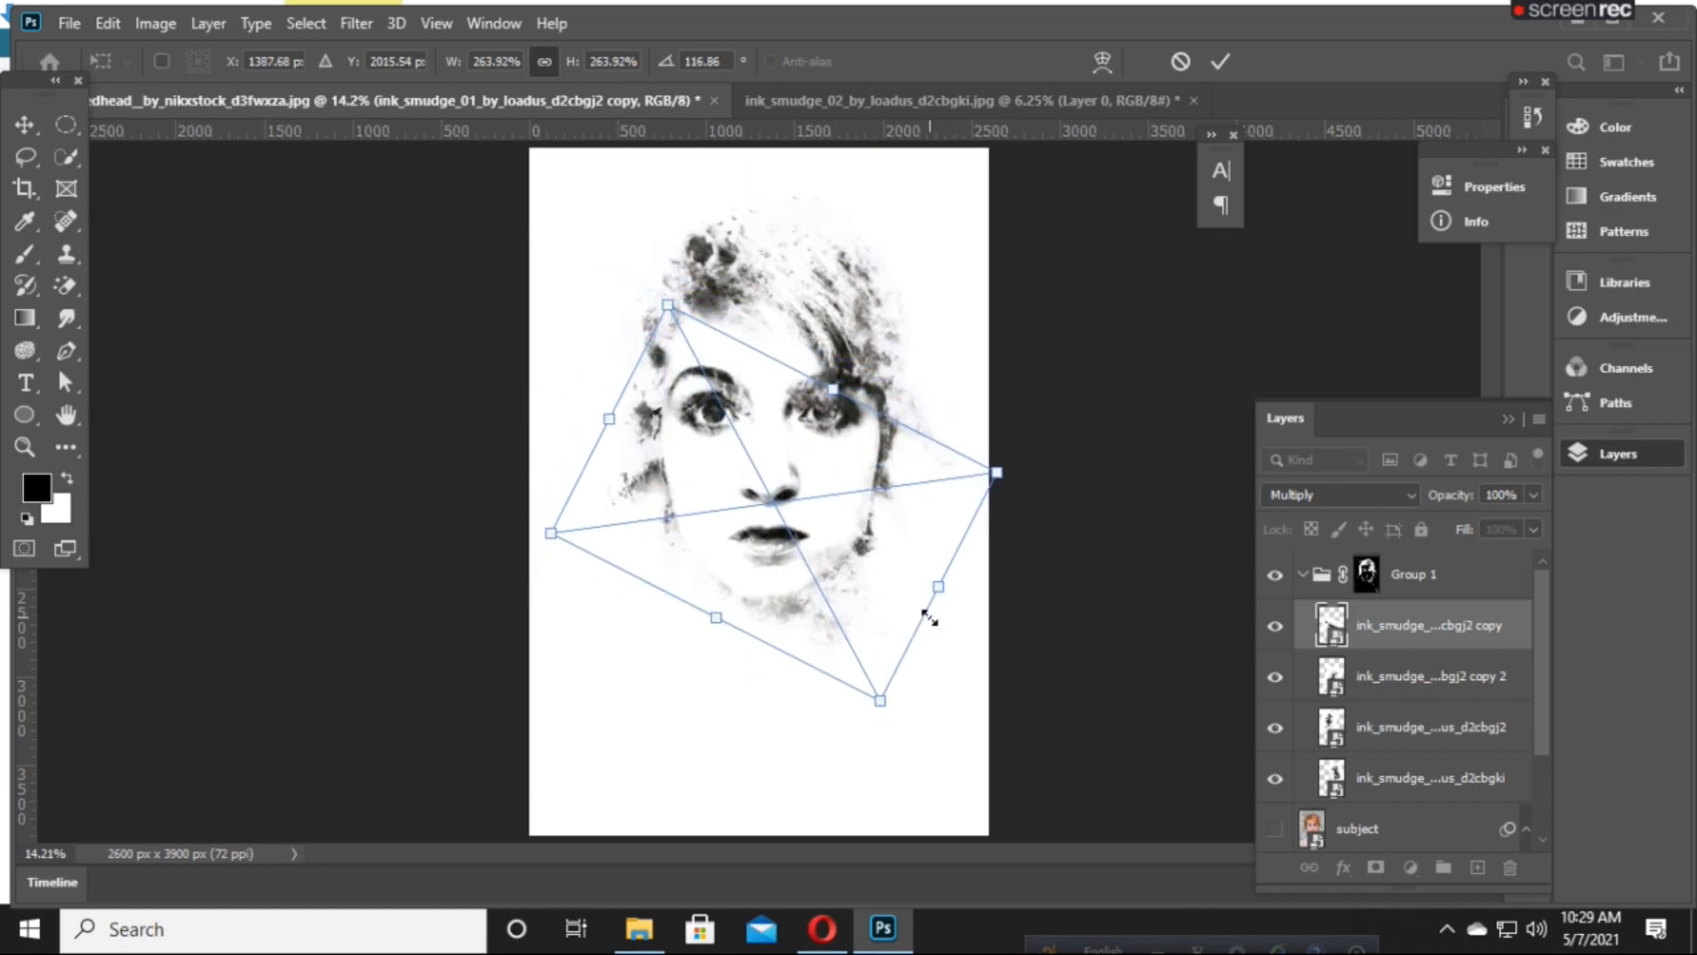
key("ctrl+plus")
key("Return")
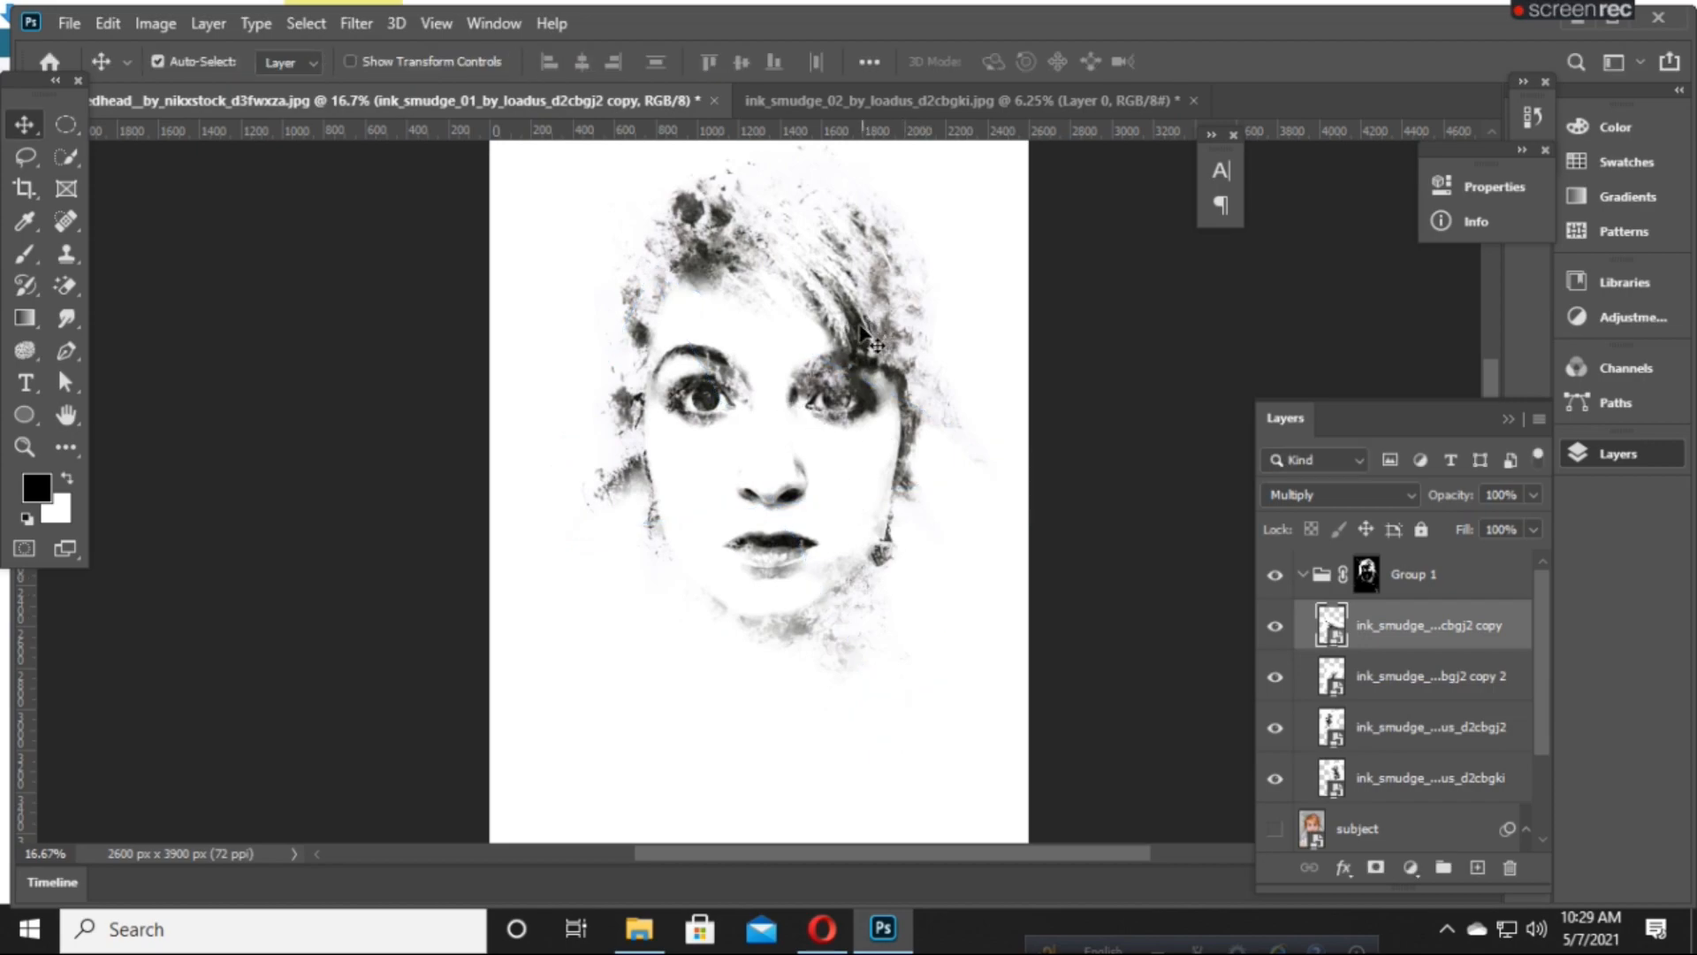
- Duplicate an upright ink_smudge_01 layer and scale the copy to about 221% over the upper-left hair
left_click_drag(870, 334, 692, 109)
key("ctrl+z")
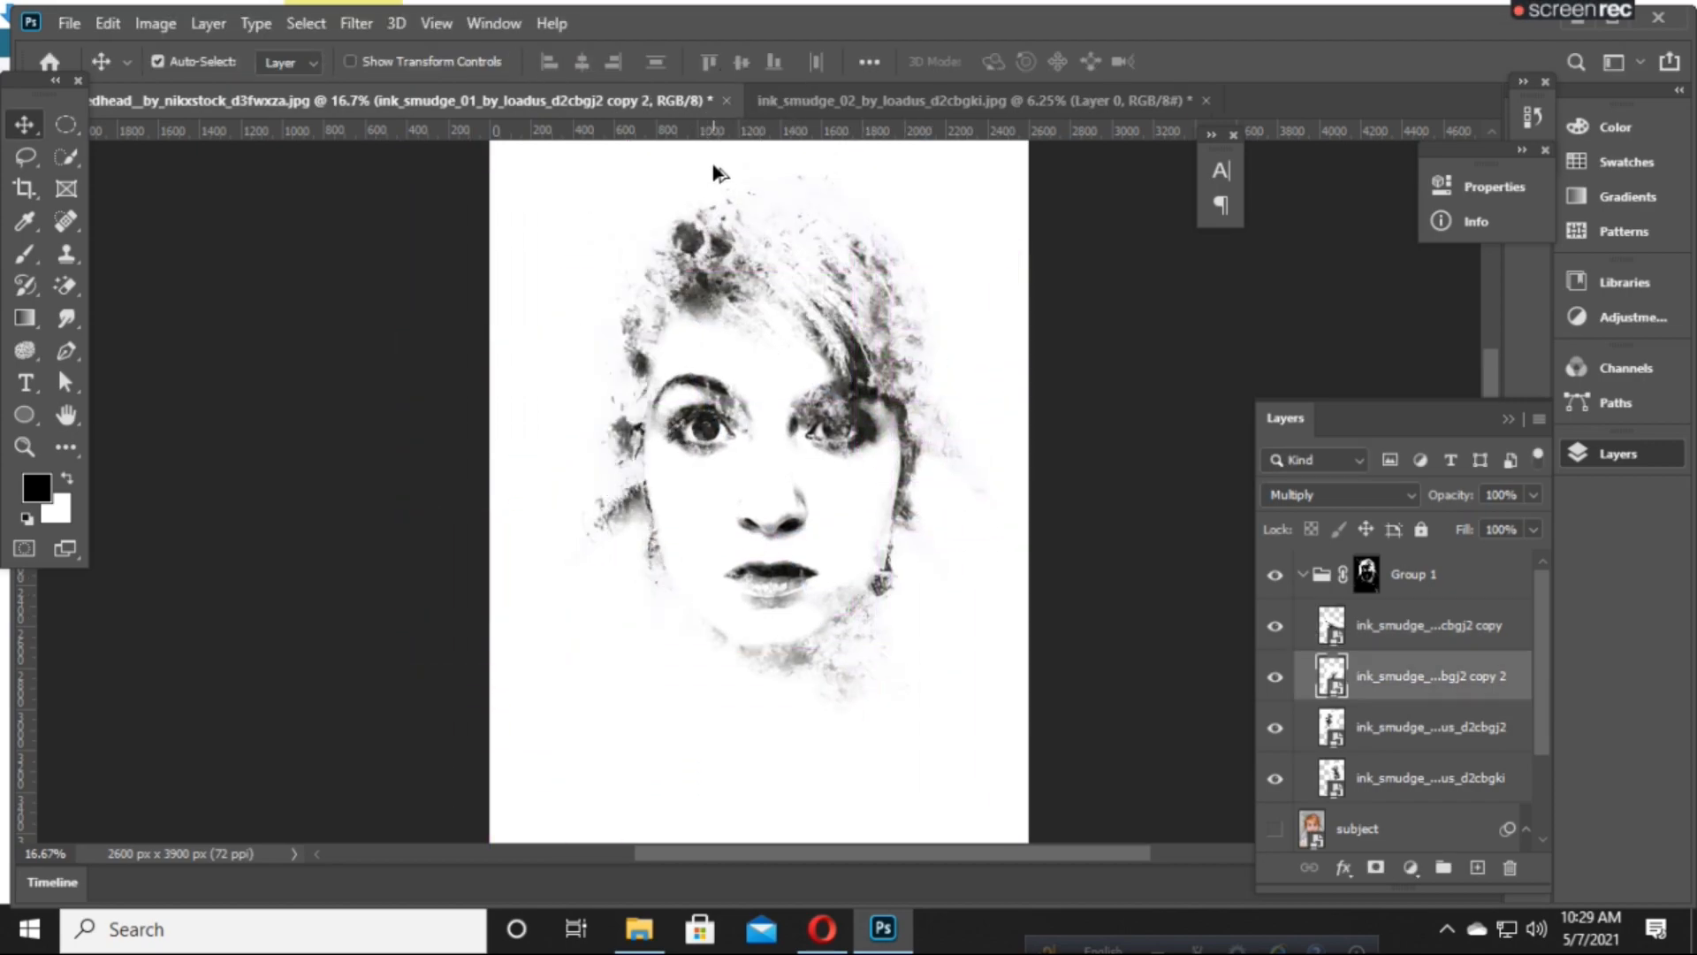
mouse_move(841, 354)
left_mouse_down()
mouse_move(728, 356)
mouse_move(641, 301)
left_mouse_up()
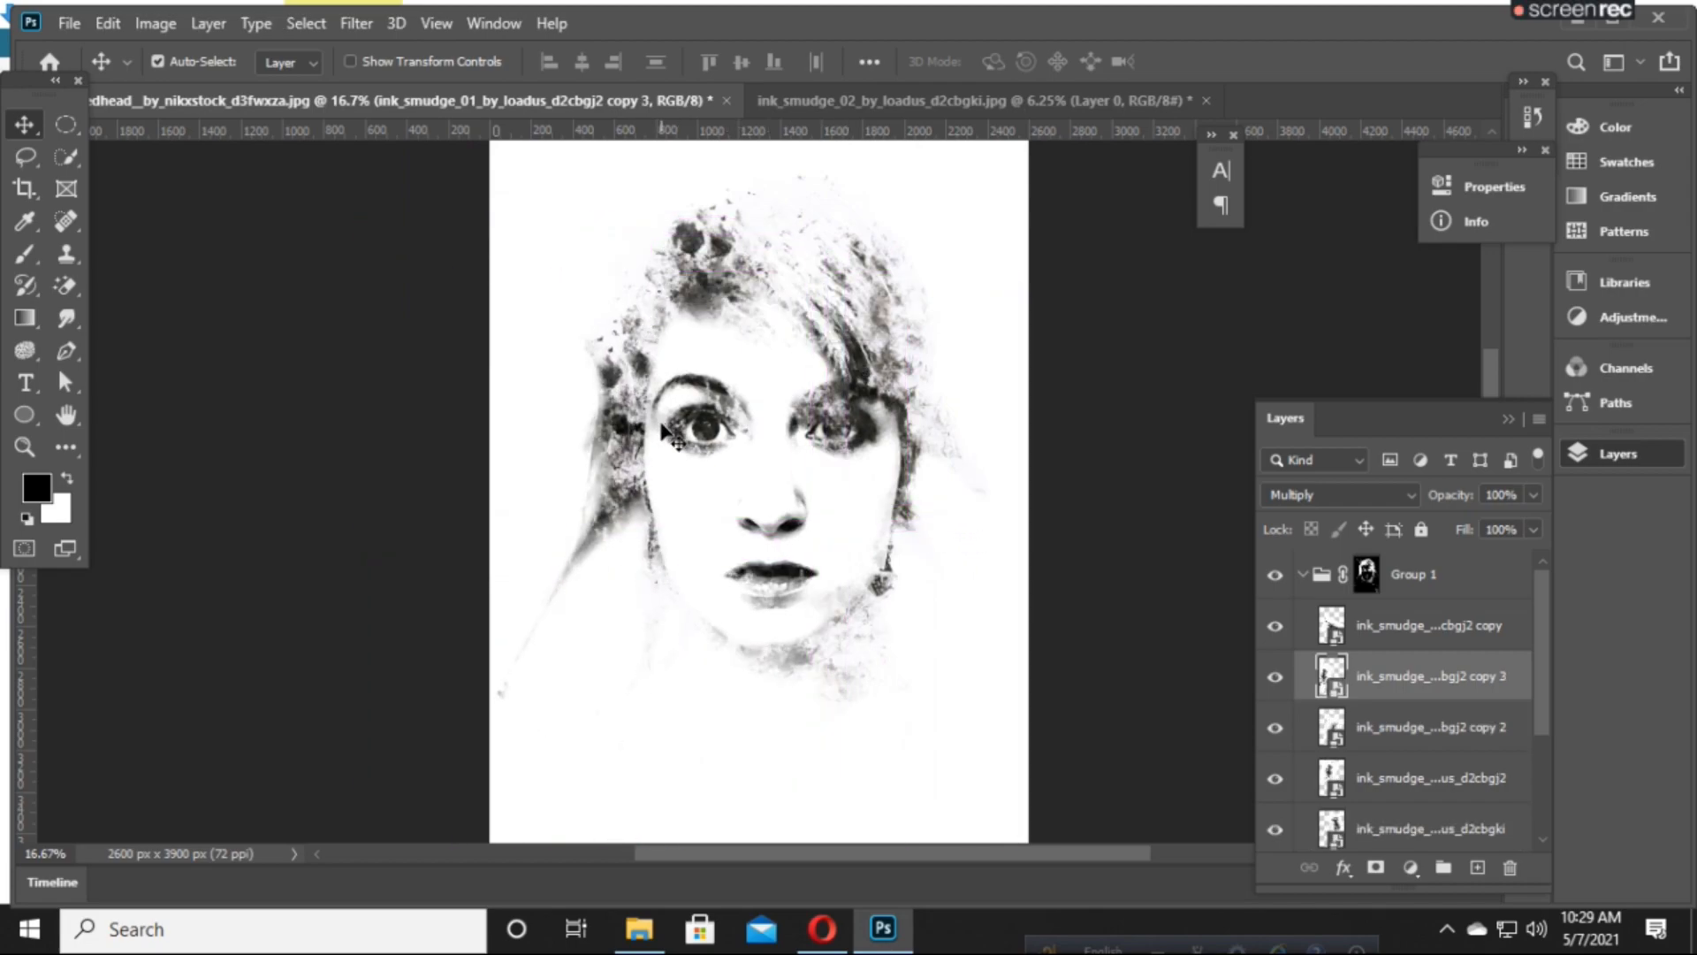
key("ctrl+t")
left_click_drag(356, 715, 474, 579)
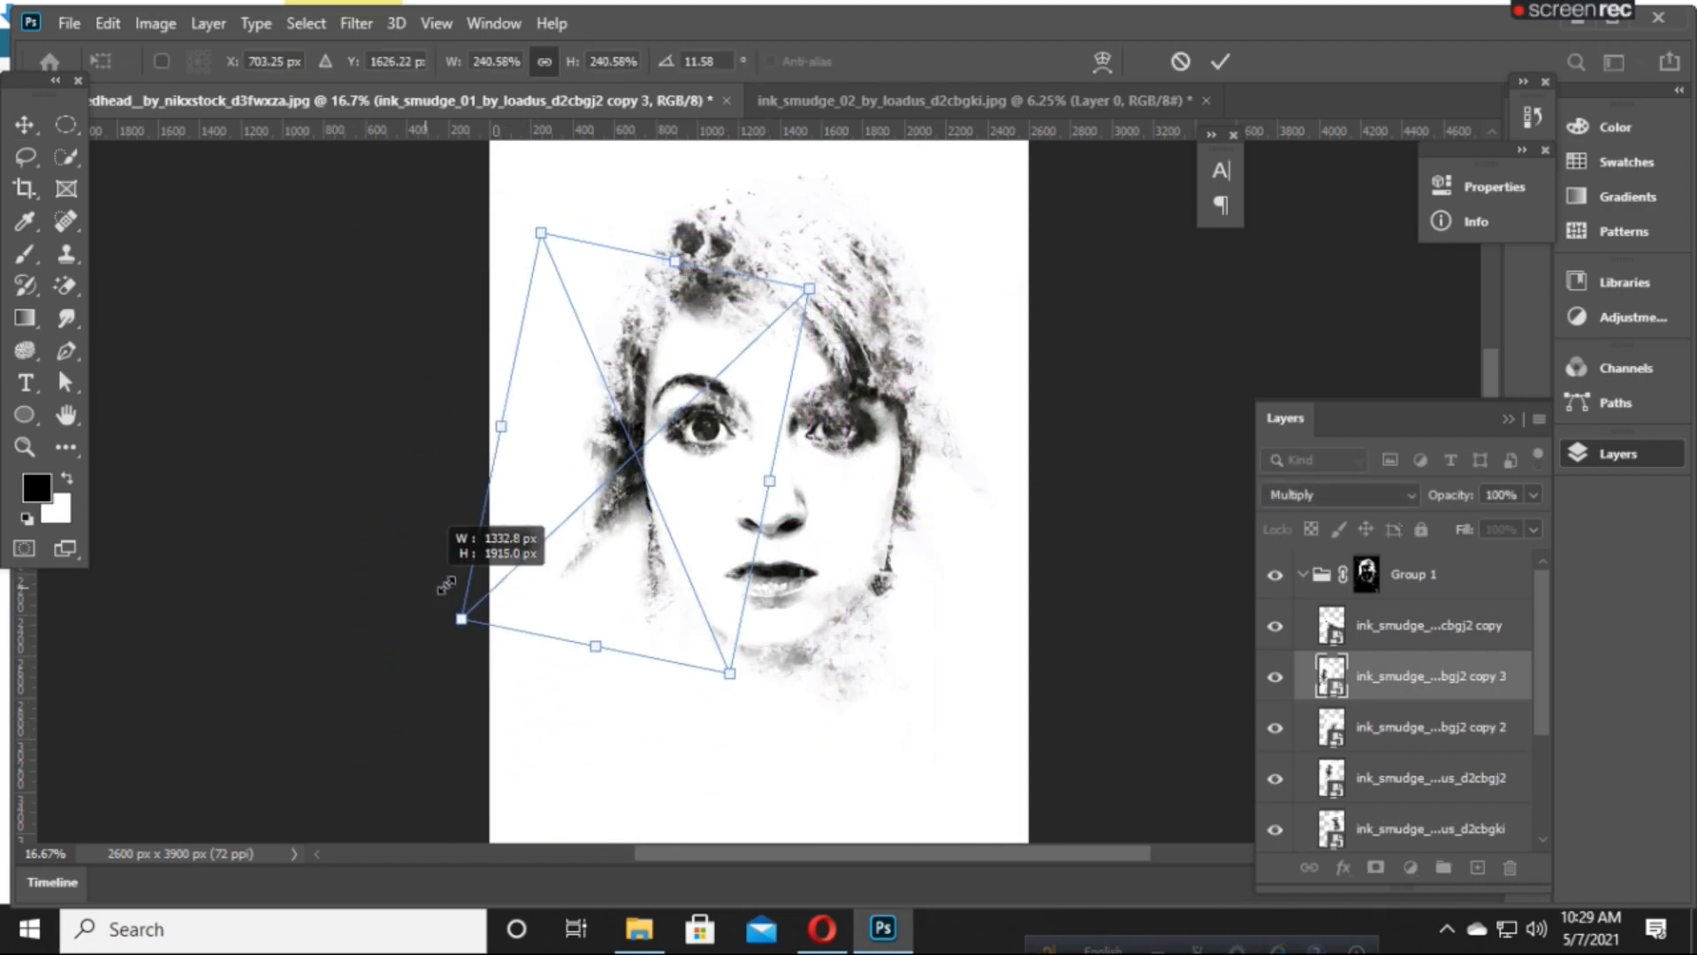
left_click_drag(636, 431, 660, 316)
left_click_drag(776, 521, 768, 486)
left_click_drag(667, 358, 656, 377)
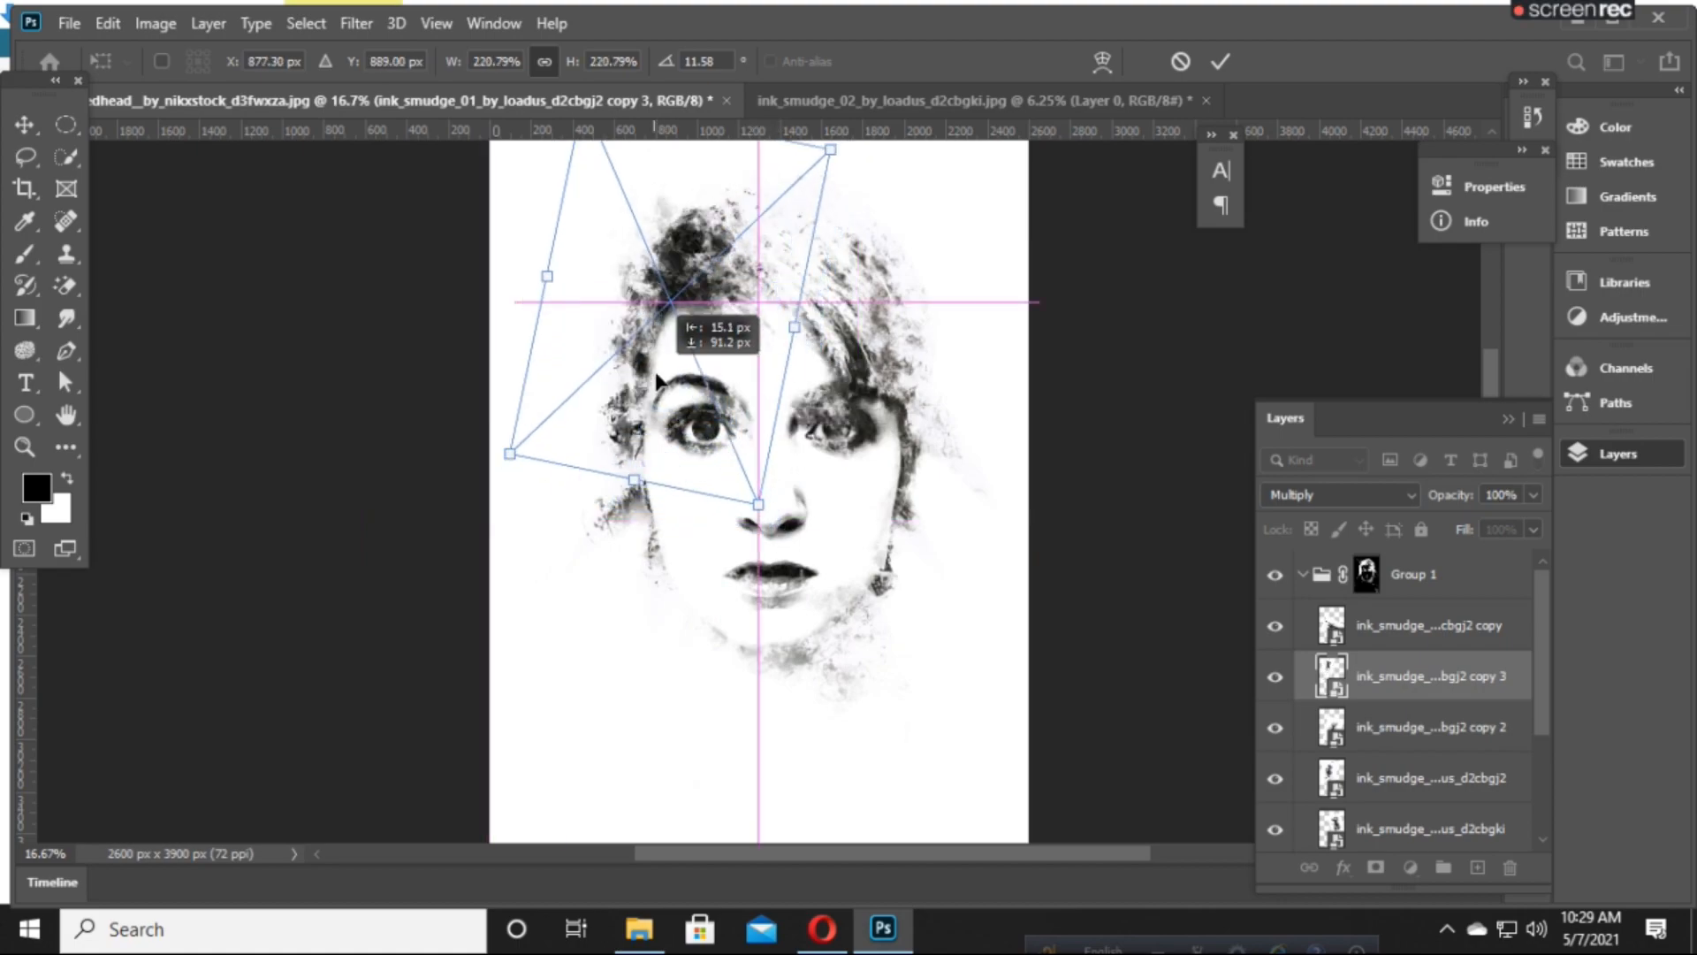
key("Return")
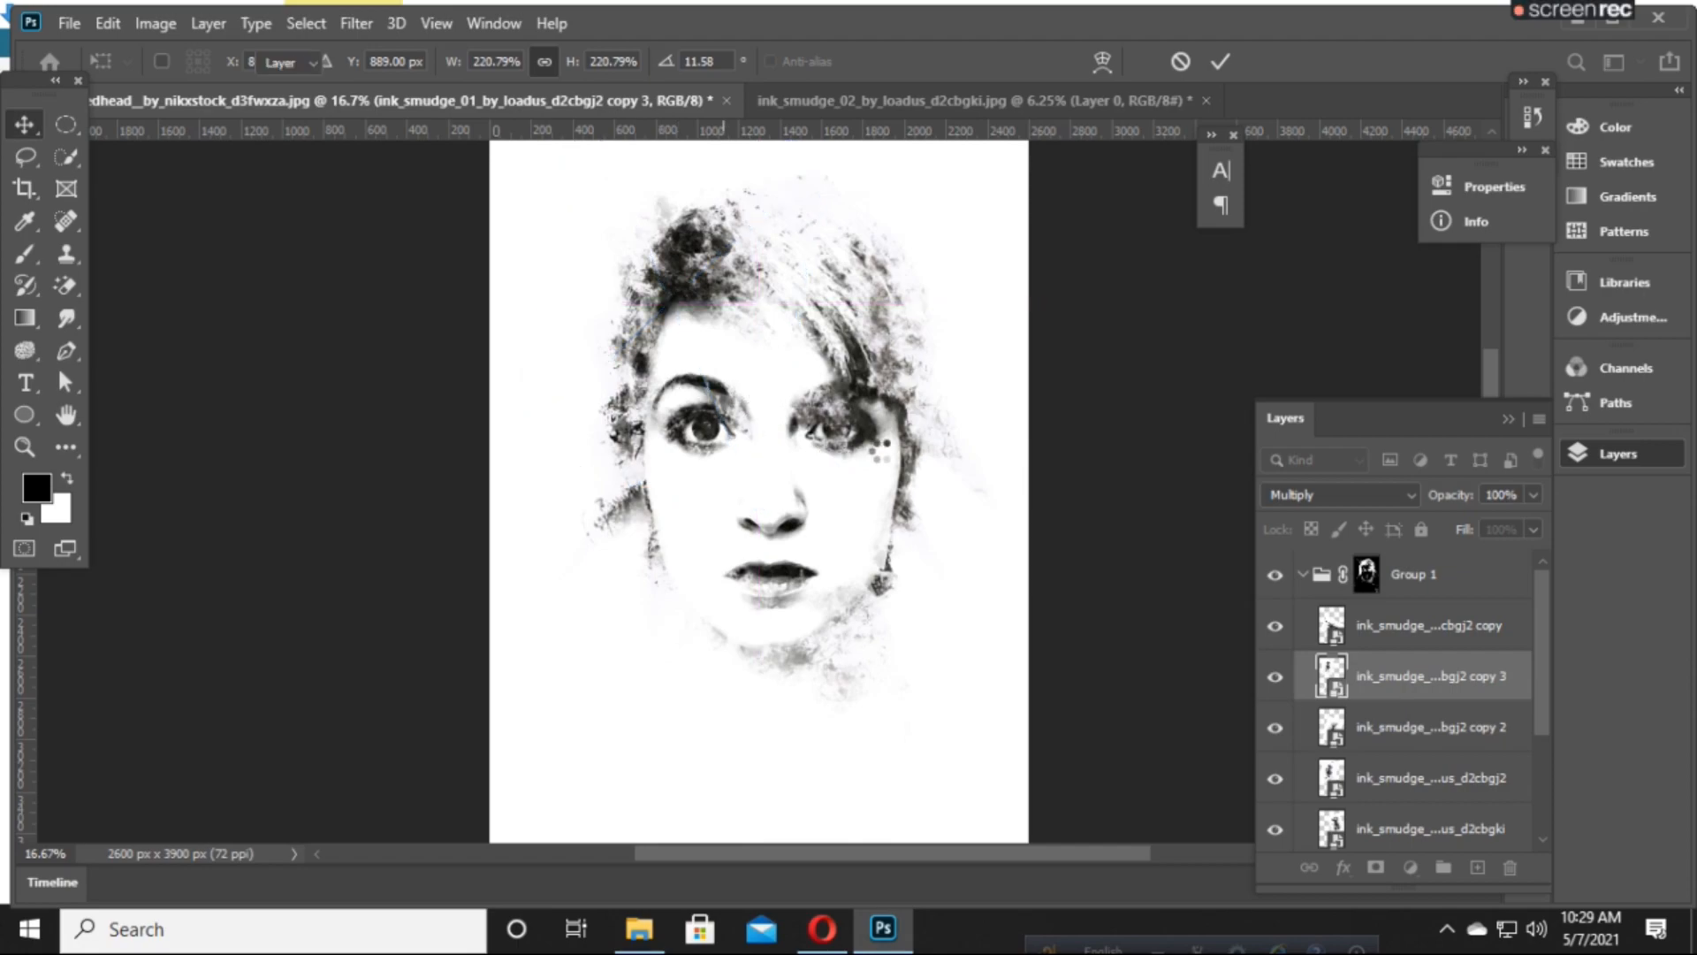
- Duplicate the ink_smudge_01 copy from the upper-left hair onto the upper-right hair and flip the duplicate horizontally
mouse_move(674, 292)
left_mouse_down()
mouse_move(826, 256)
mouse_move(773, 203)
mouse_move(807, 305)
left_mouse_up()
key("ctrl+t")
right_click(782, 390)
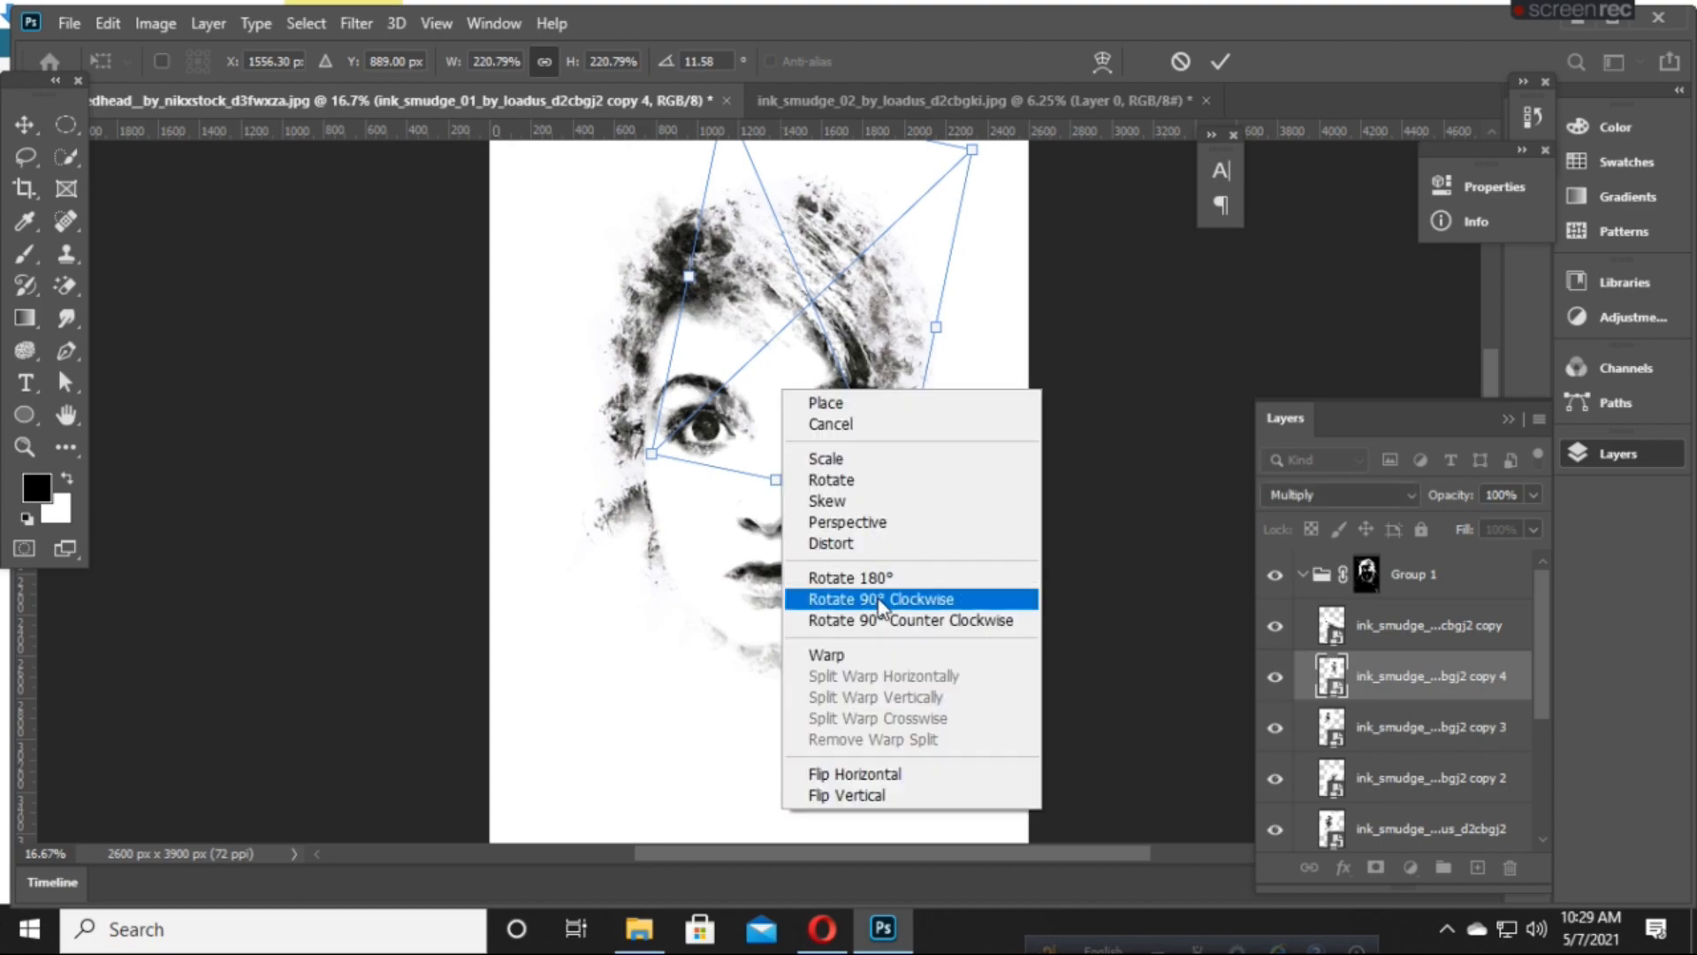
left_click(911, 776)
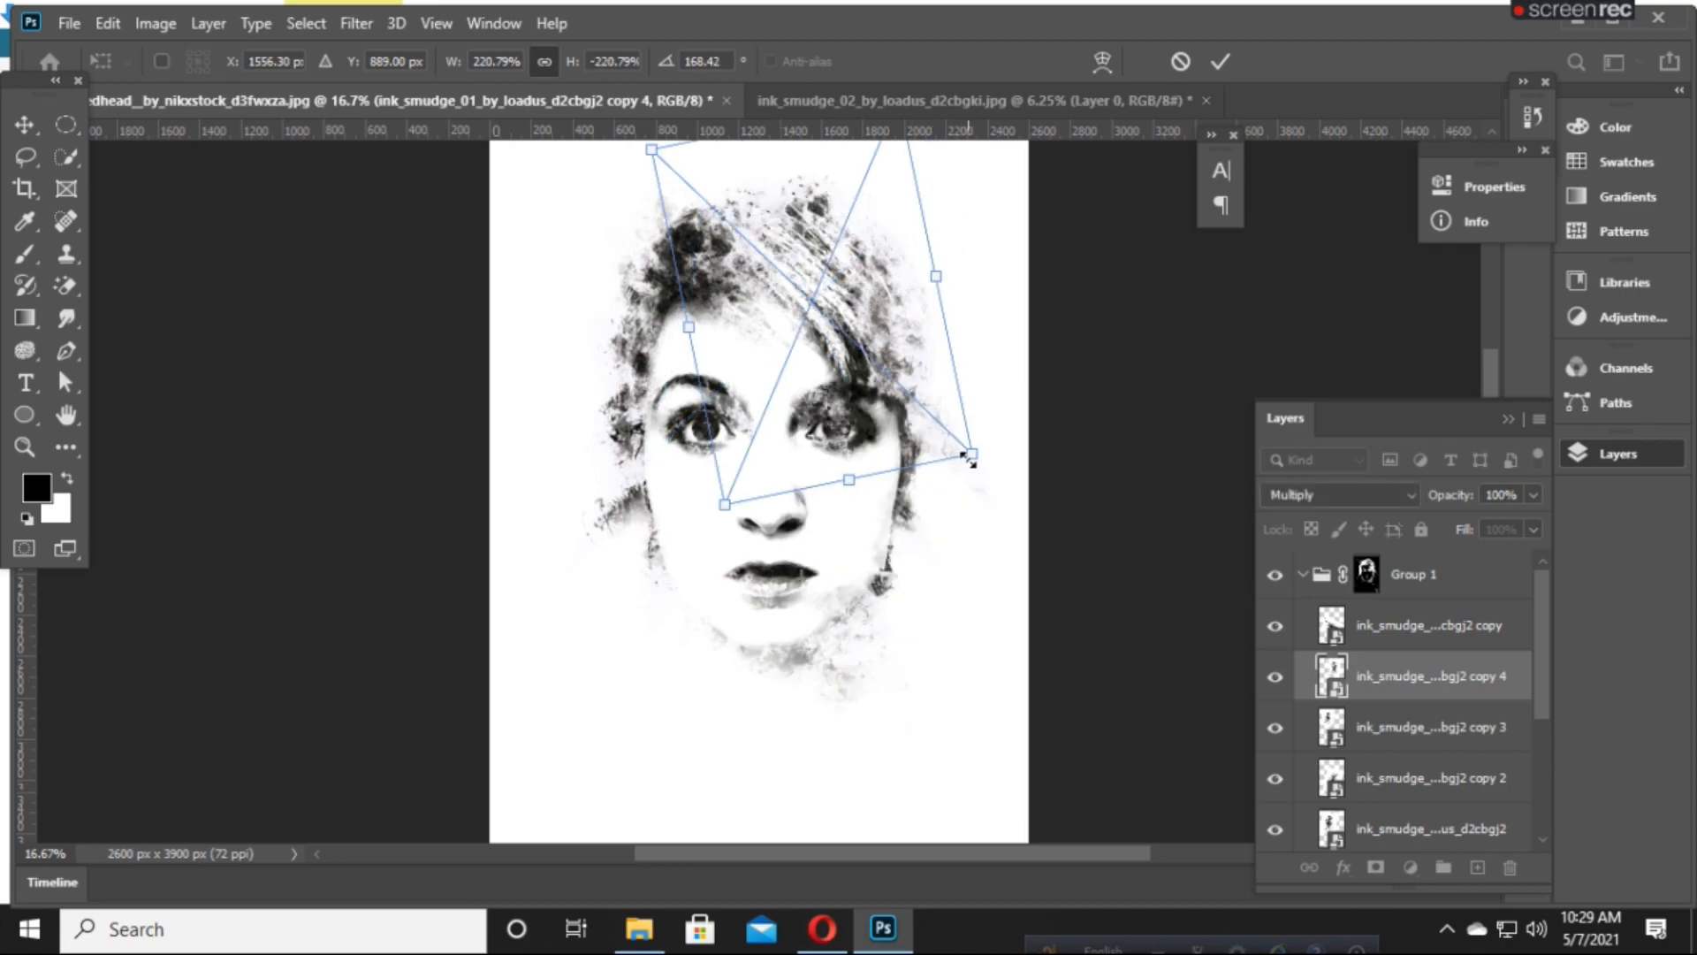
- Scale the flipped smudge to about 217%, rotate it to about 120.6°, and position it over the crown and right side of the hair
left_click_drag(972, 454, 1016, 393)
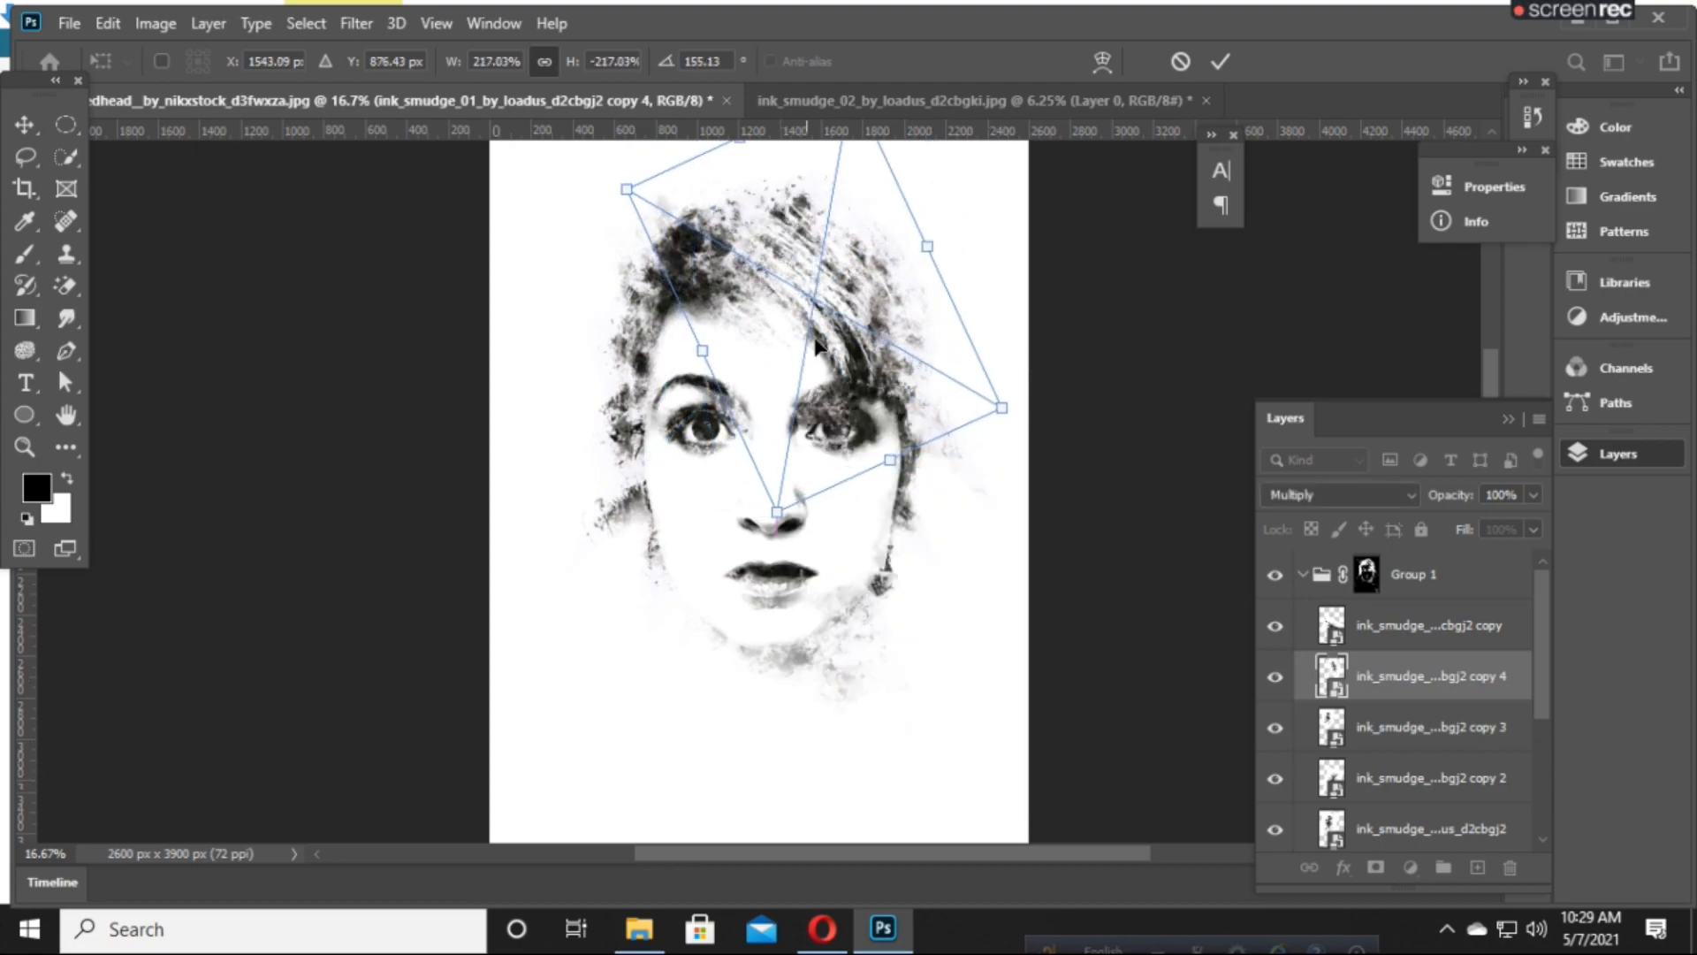
left_click_drag(817, 340, 848, 336)
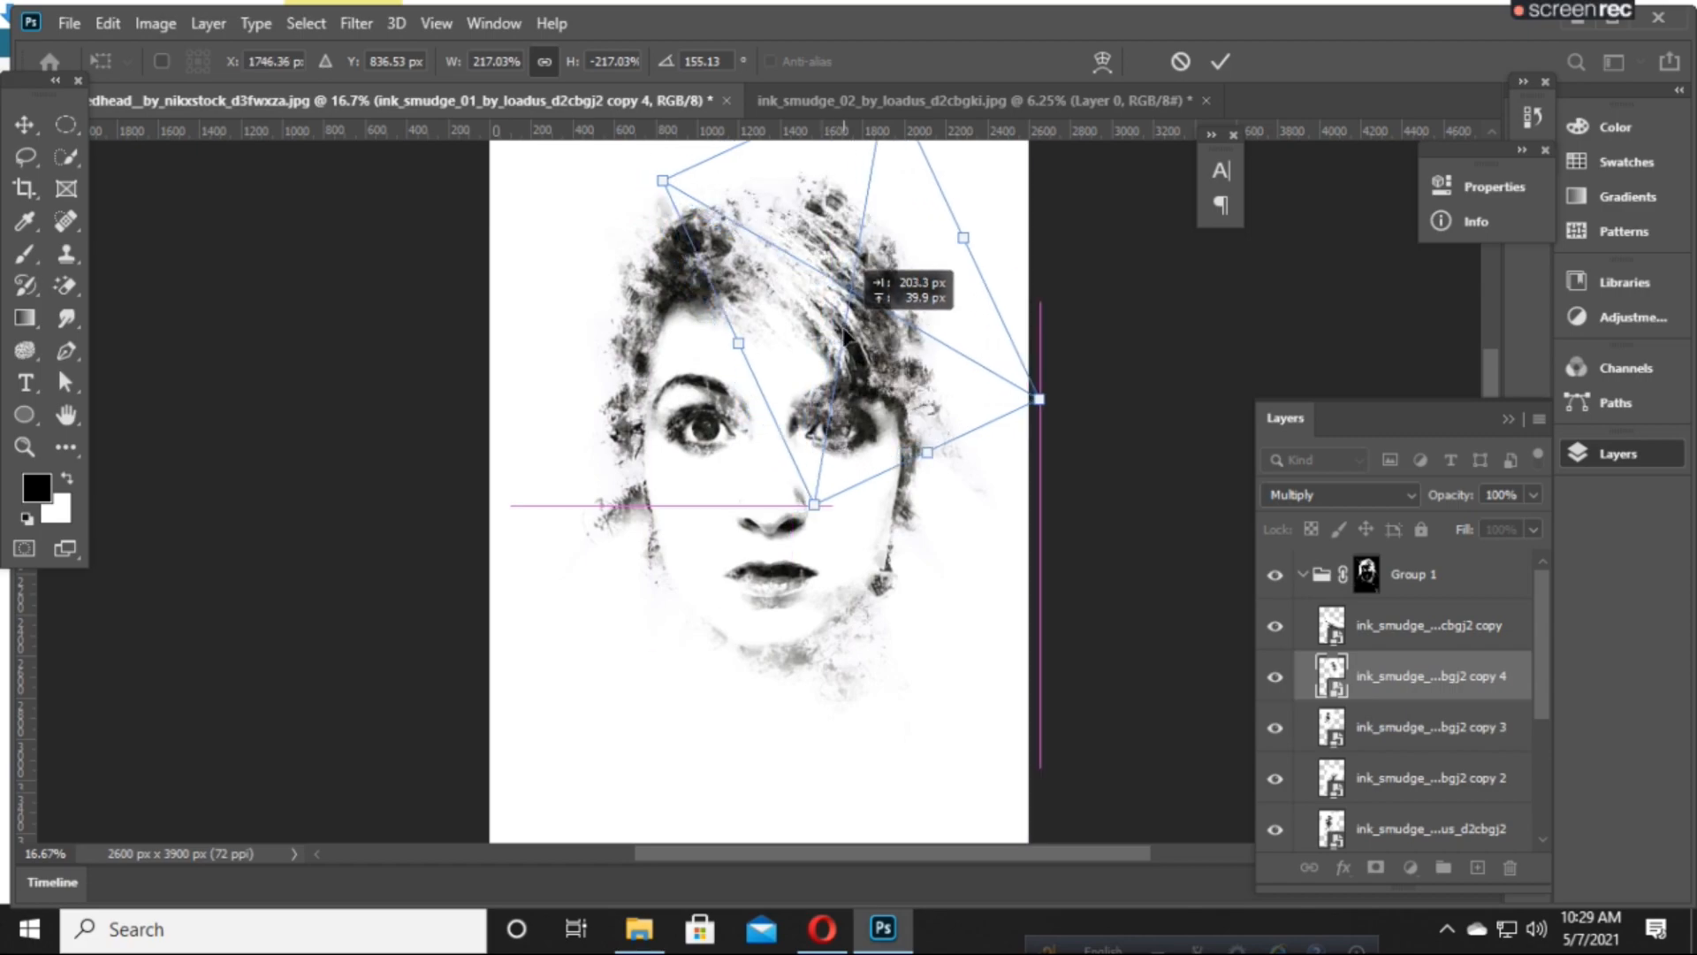
left_click_drag(956, 643, 1064, 588)
left_click_drag(842, 386, 841, 351)
left_click_drag(1025, 508, 1100, 465)
key("Return")
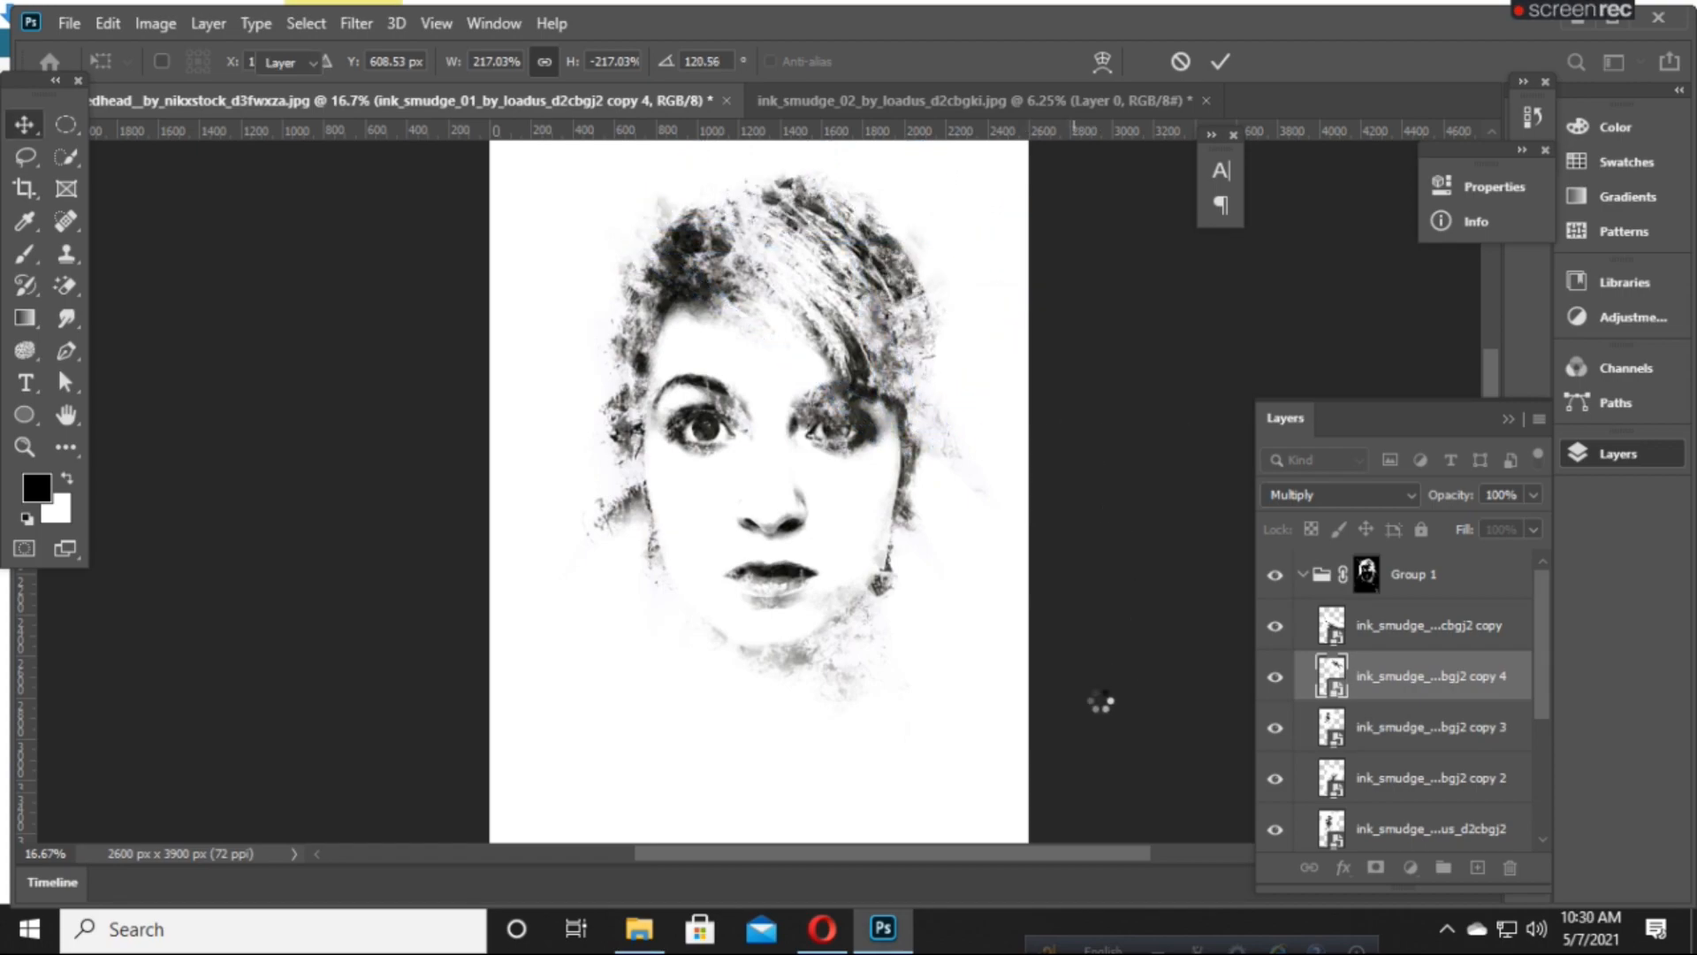
- Duplicate the ink_smudge_01 copy over the lower-left jaw and chin at about 153% scale and 116.9° rotation
left_click_drag(774, 591, 817, 584)
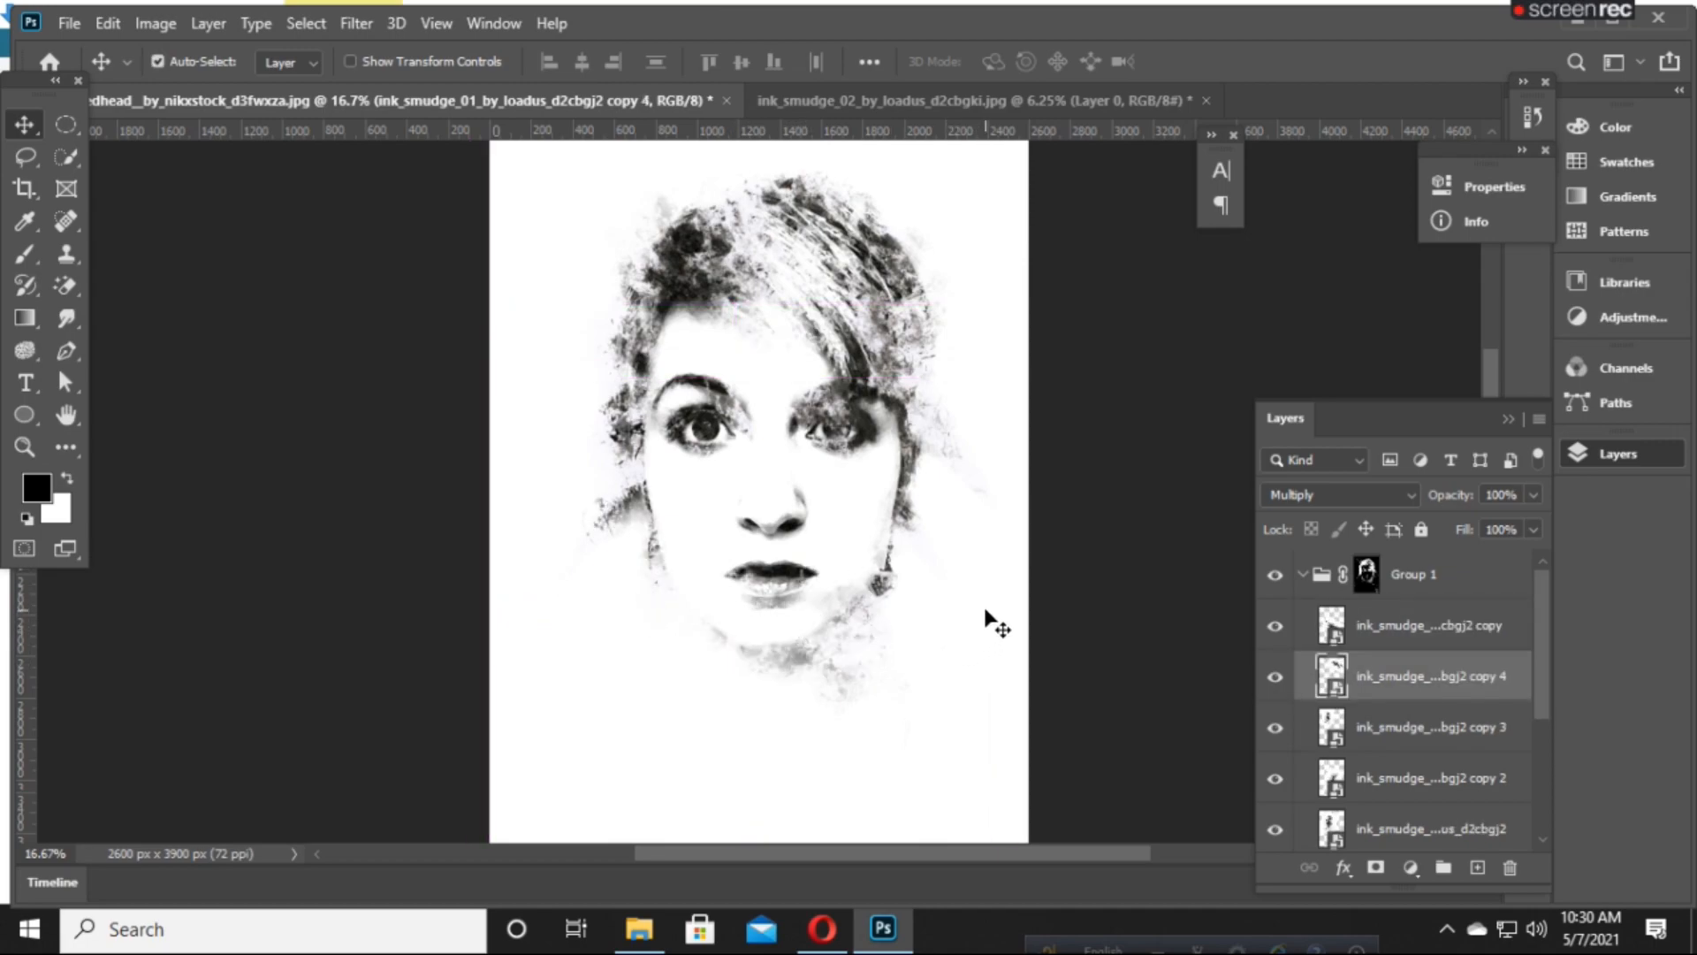
key("ctrl+plus")
key("ctrl+minus")
key("ctrl+minus")
key("ctrl+minus")
key("ctrl+plus")
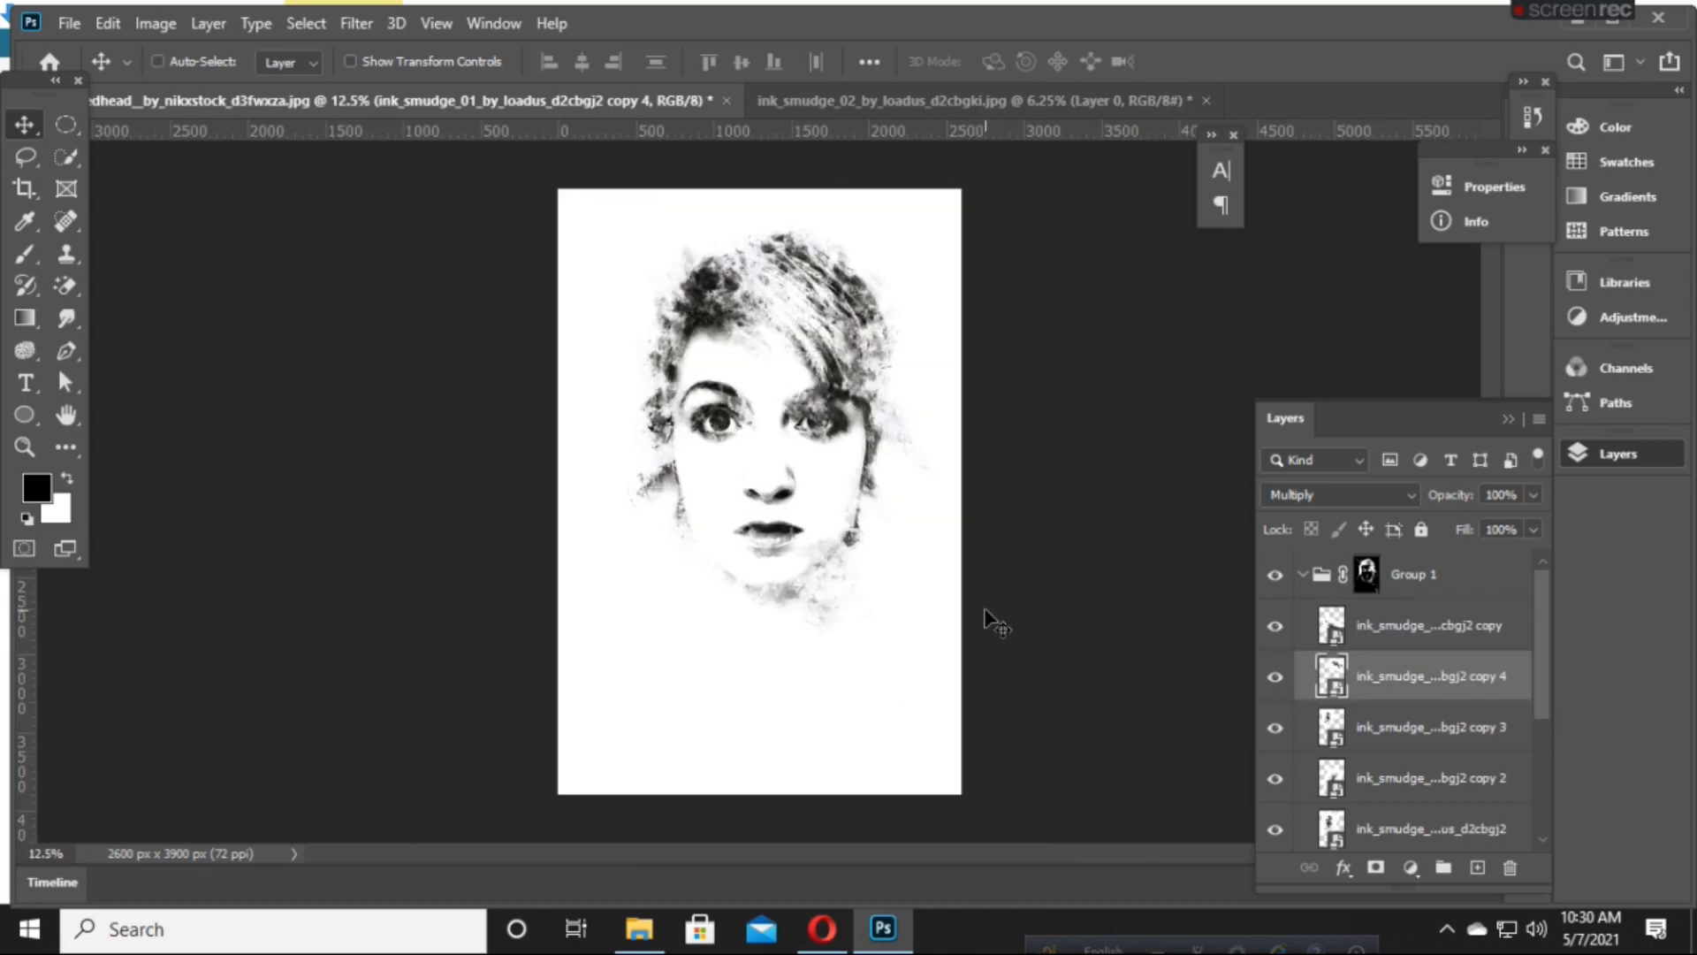
key("ctrl+plus")
mouse_move(852, 402)
left_mouse_down()
mouse_move(746, 449)
mouse_move(731, 510)
mouse_move(735, 479)
mouse_move(842, 493)
mouse_move(729, 595)
mouse_move(720, 517)
mouse_move(762, 460)
mouse_move(752, 423)
mouse_move(800, 561)
mouse_move(787, 623)
mouse_move(763, 582)
mouse_move(767, 615)
mouse_move(793, 602)
left_mouse_up()
key("ctrl+t")
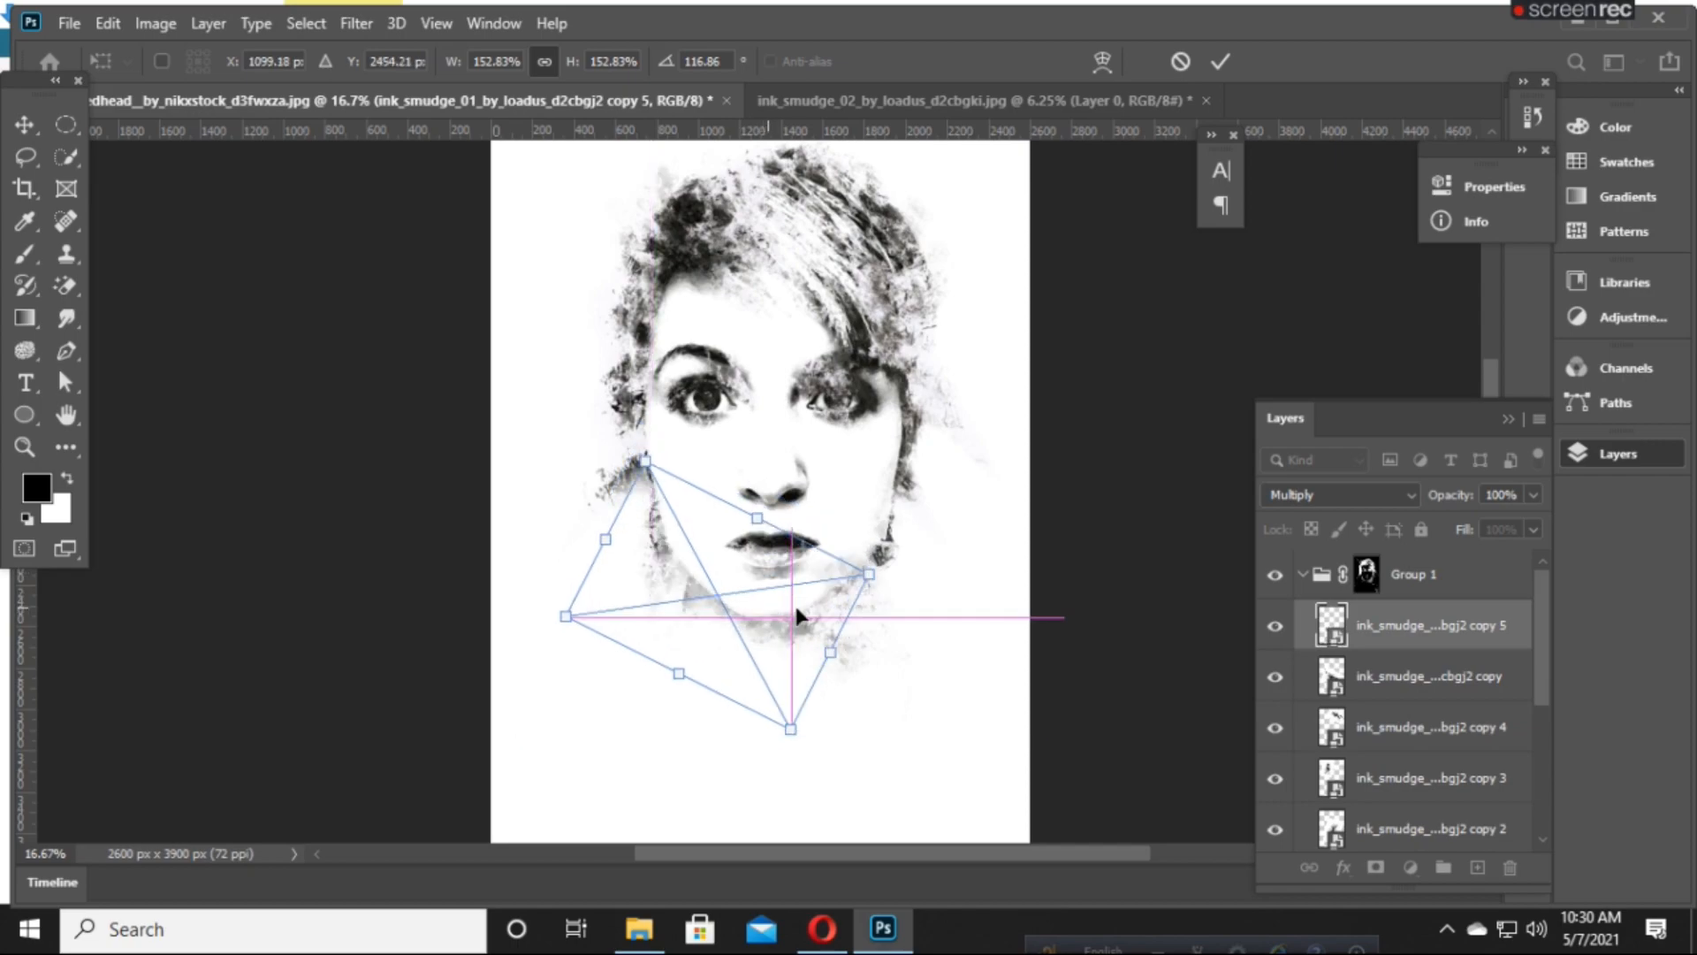
key("Return")
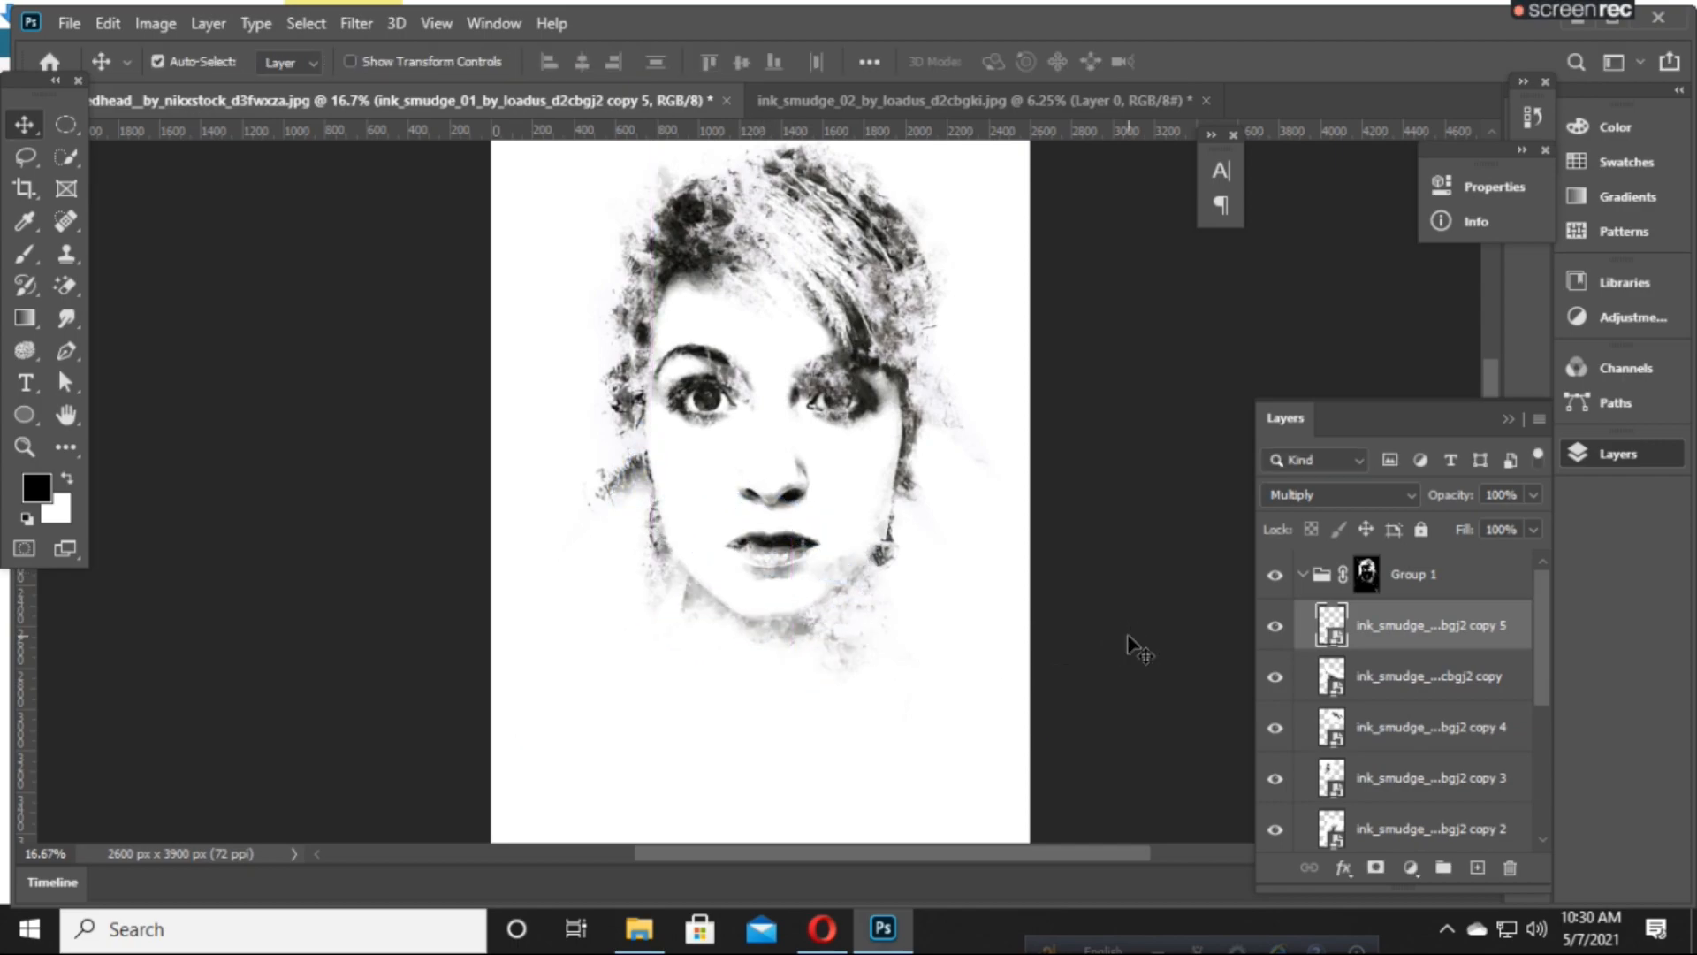
- Place a visible duplicate of the subject layer above Group 1 and hide it with a black layer mask
key("ctrl+plus")
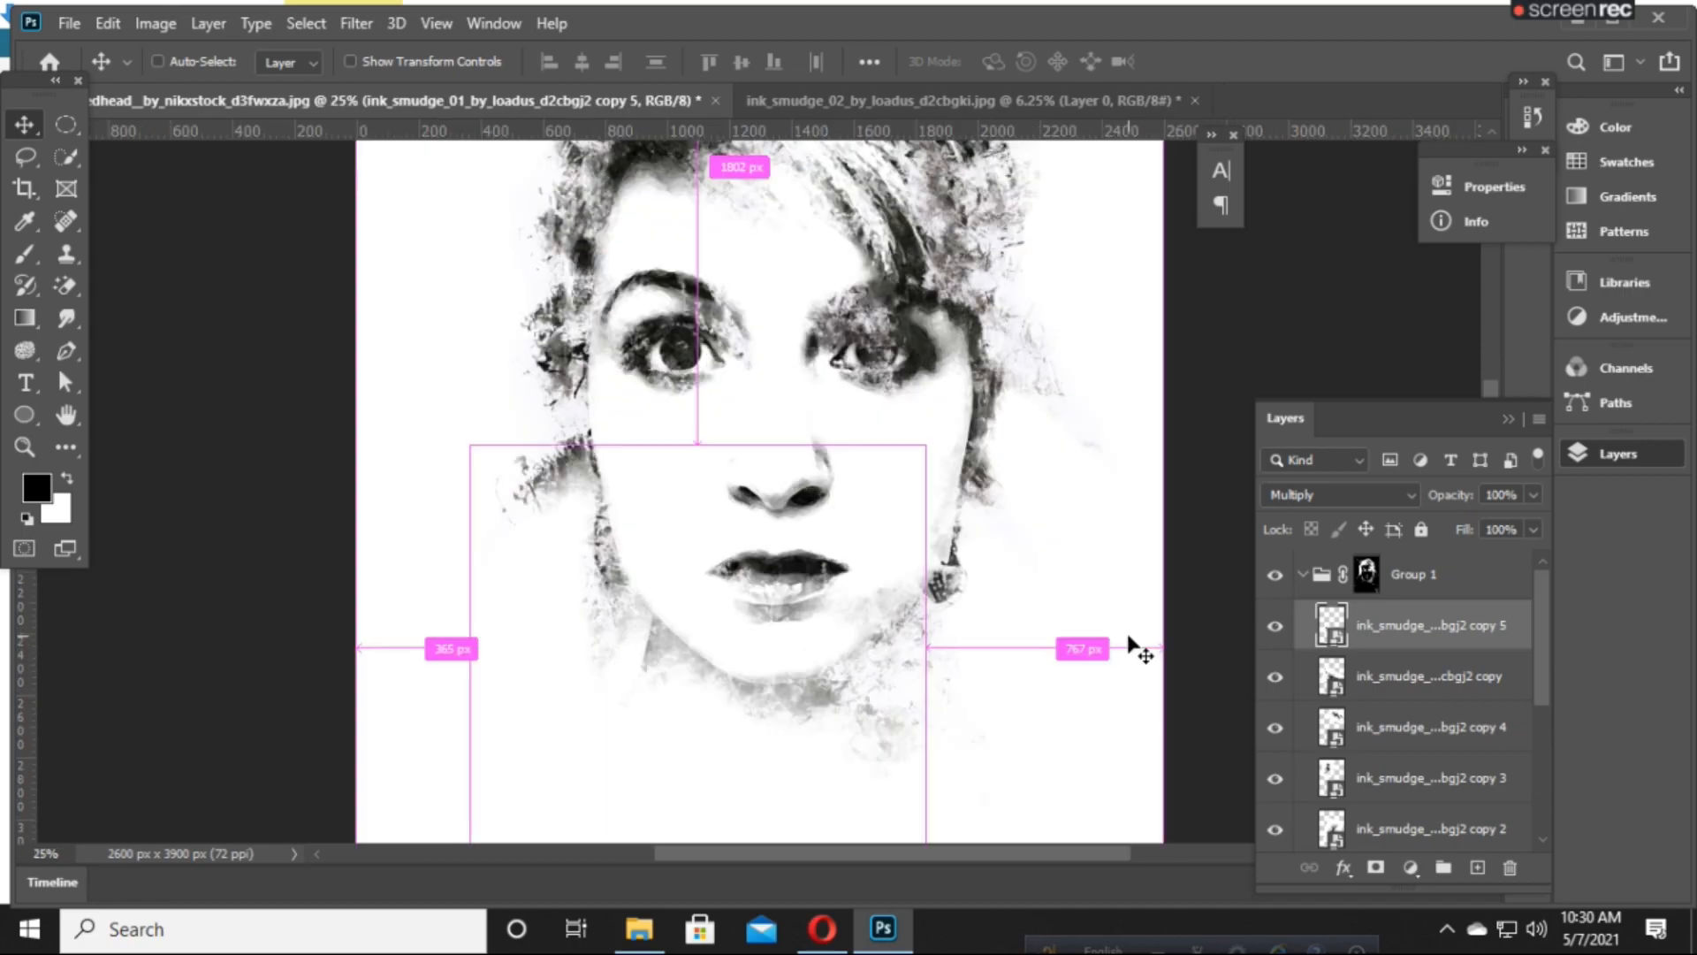
key("ctrl+minus")
key("ctrl+minus")
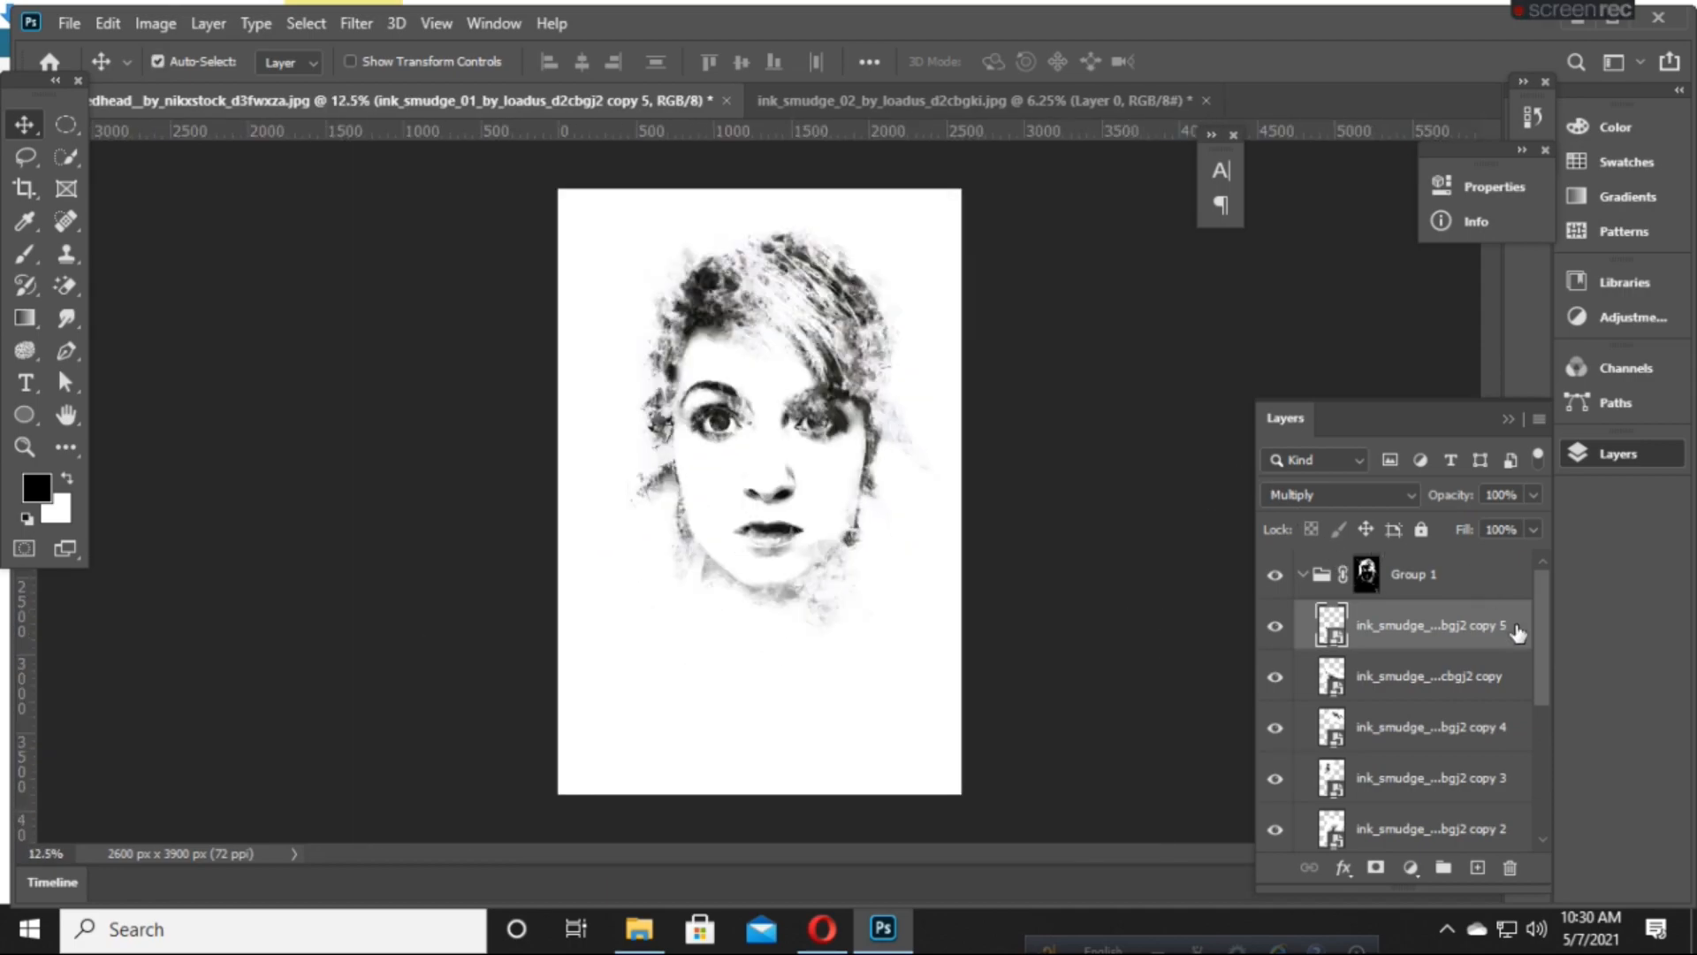
left_click(1455, 590)
scroll(1414, 689, "down", 5)
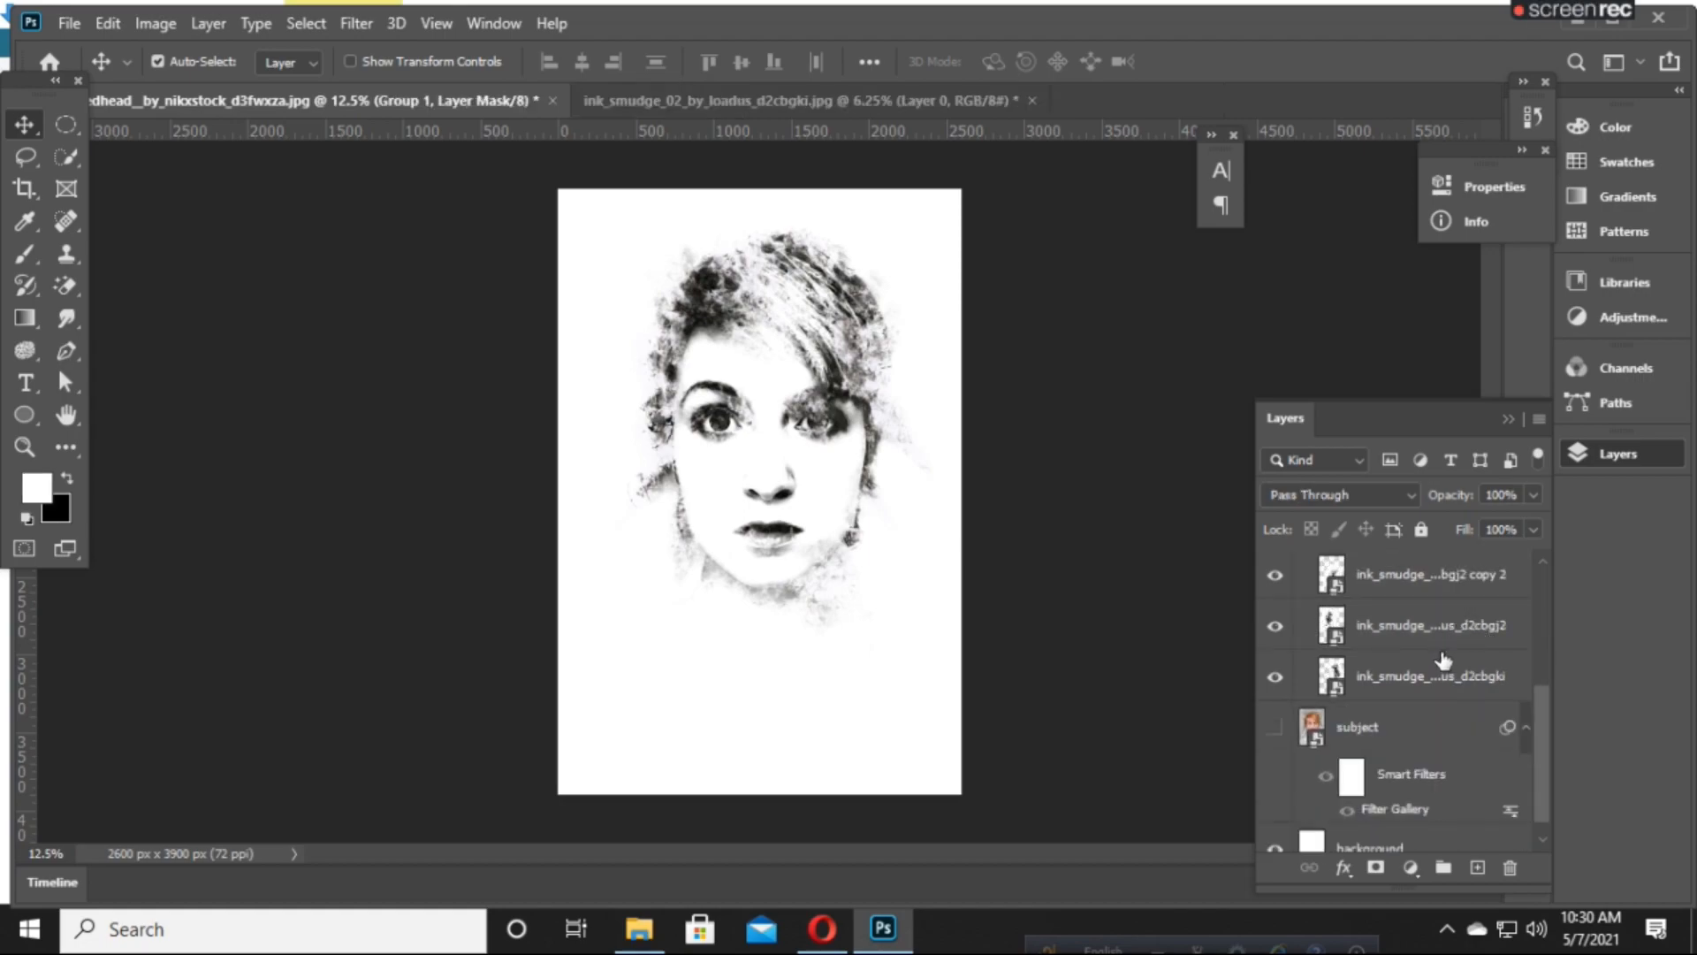
left_click(1365, 734)
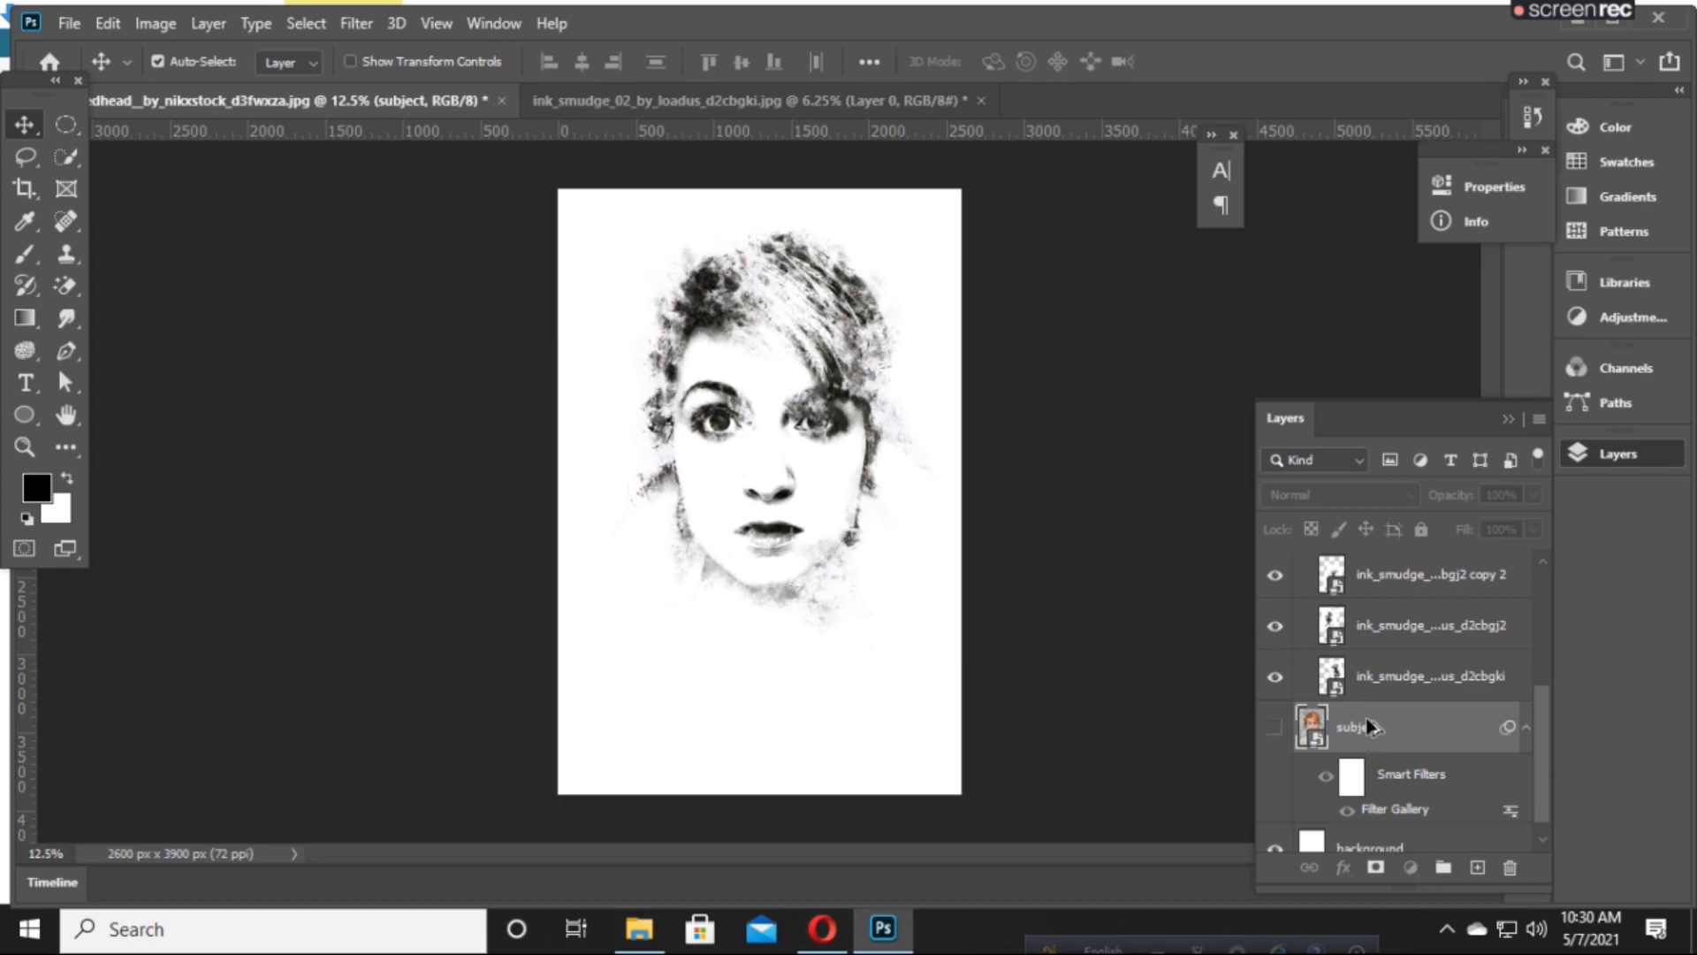
left_click_drag(1368, 727, 1387, 568)
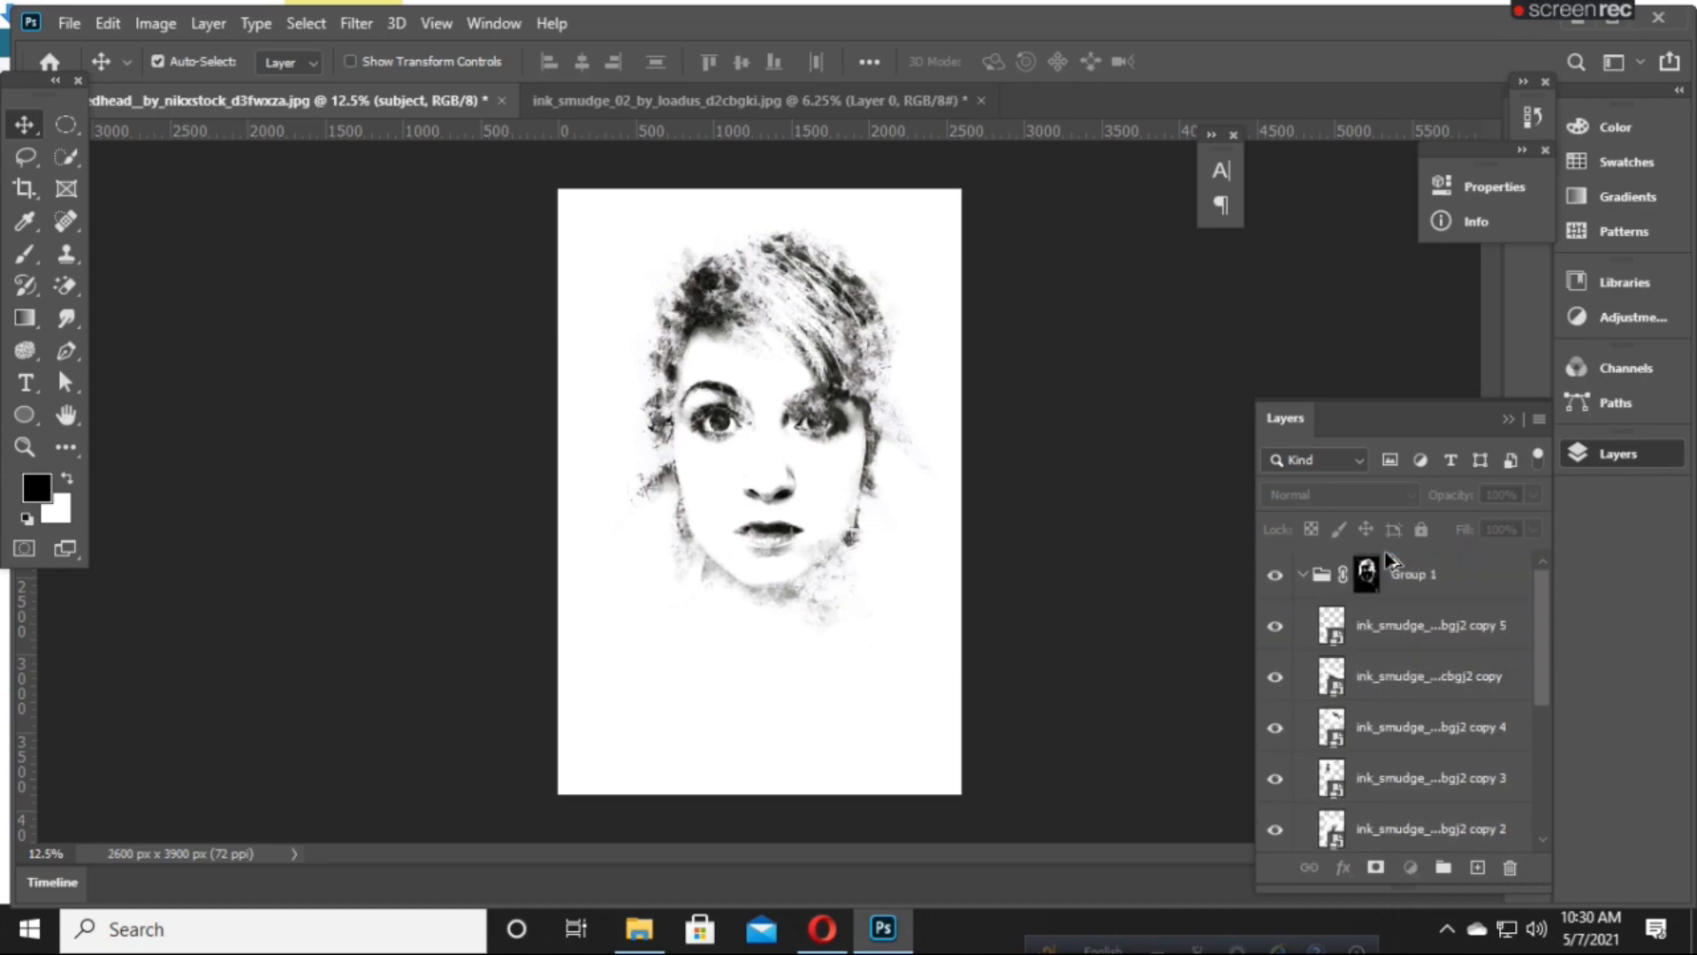
left_click(1277, 578)
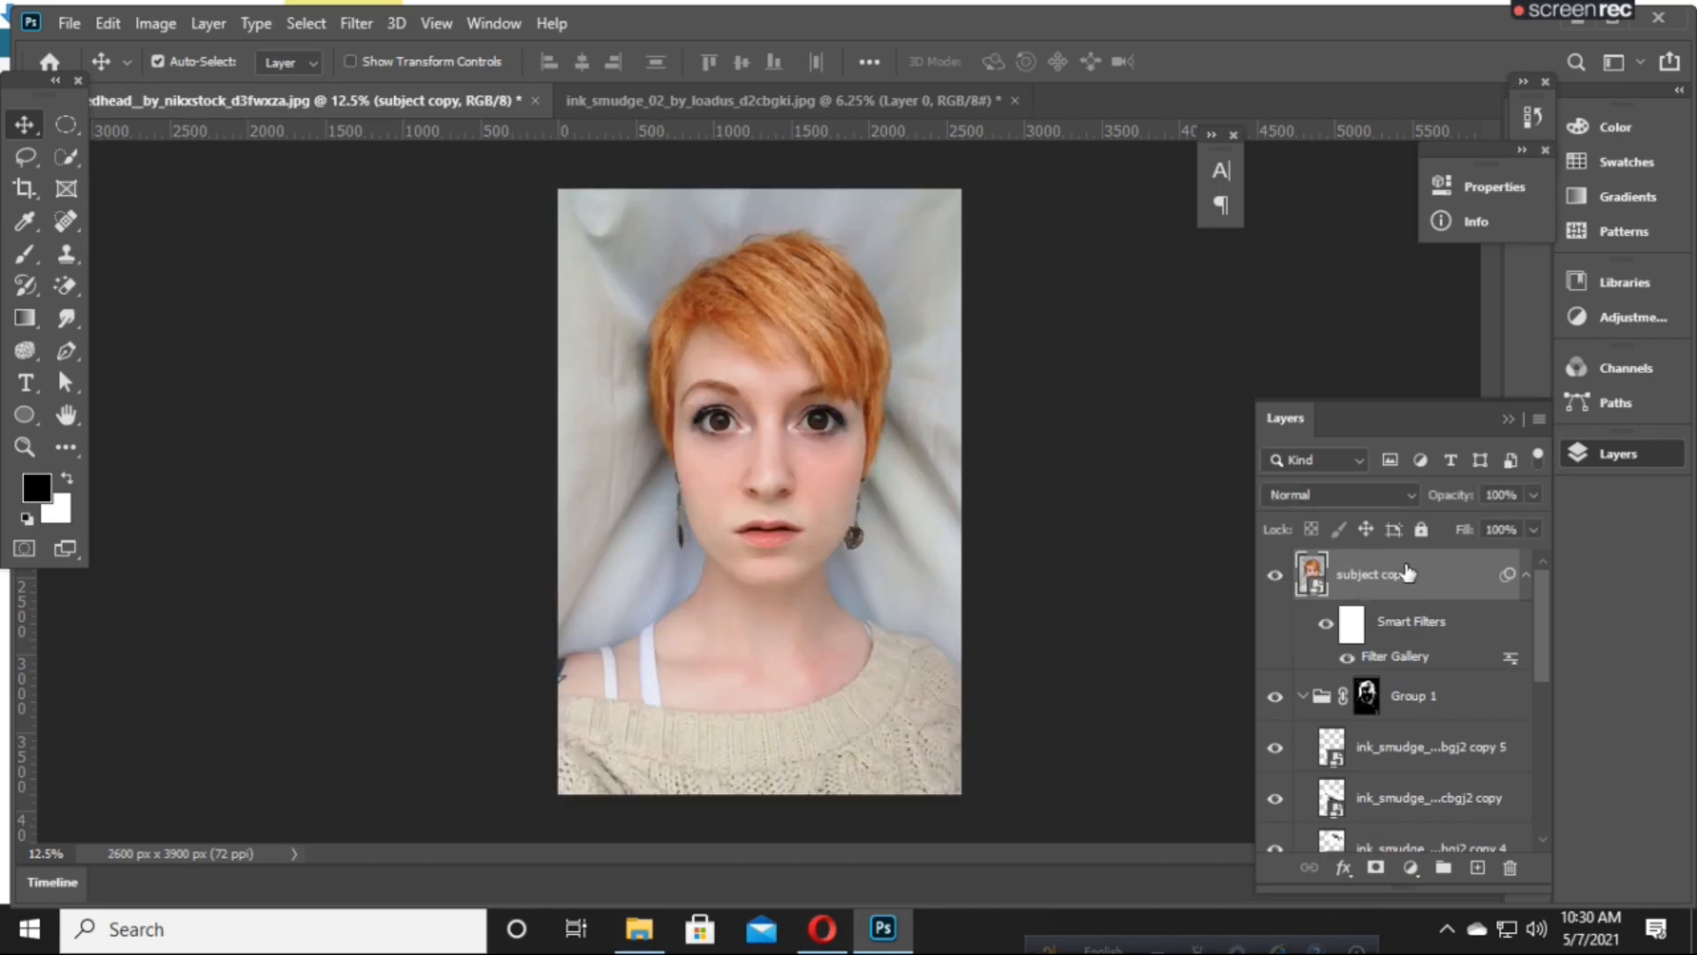
left_click(1376, 871, "alt")
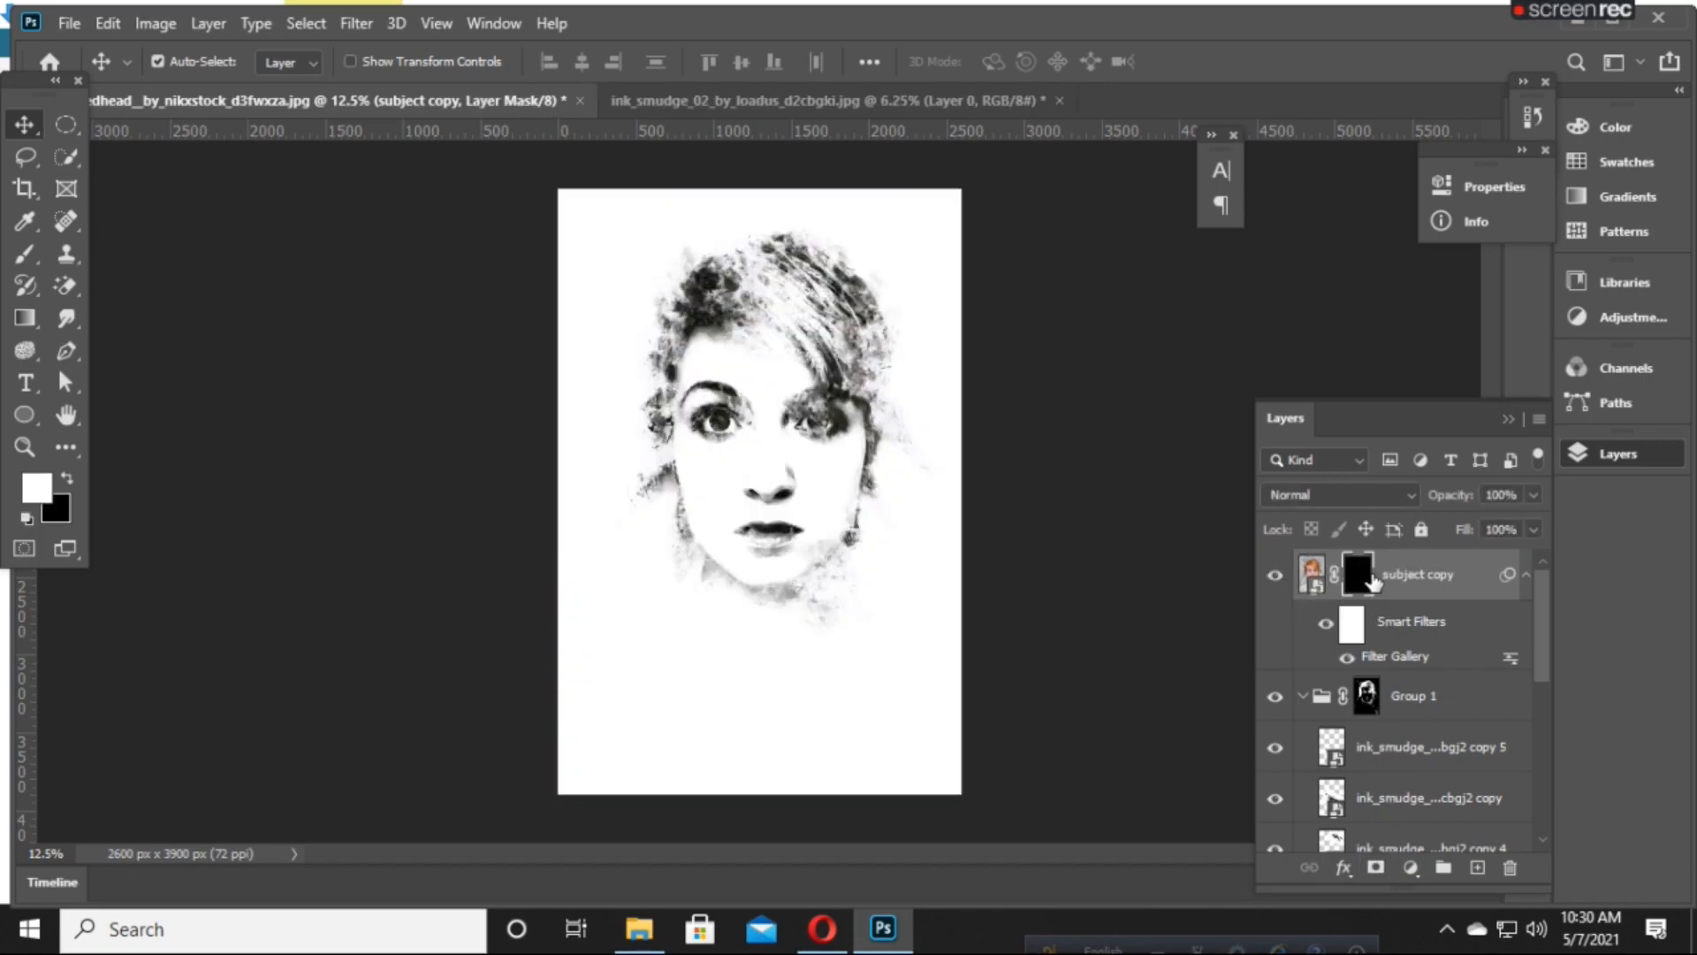
- Activate the Brush tool for the mask and set the subject copy layer's blend mode to Multiply
left_click(24, 257)
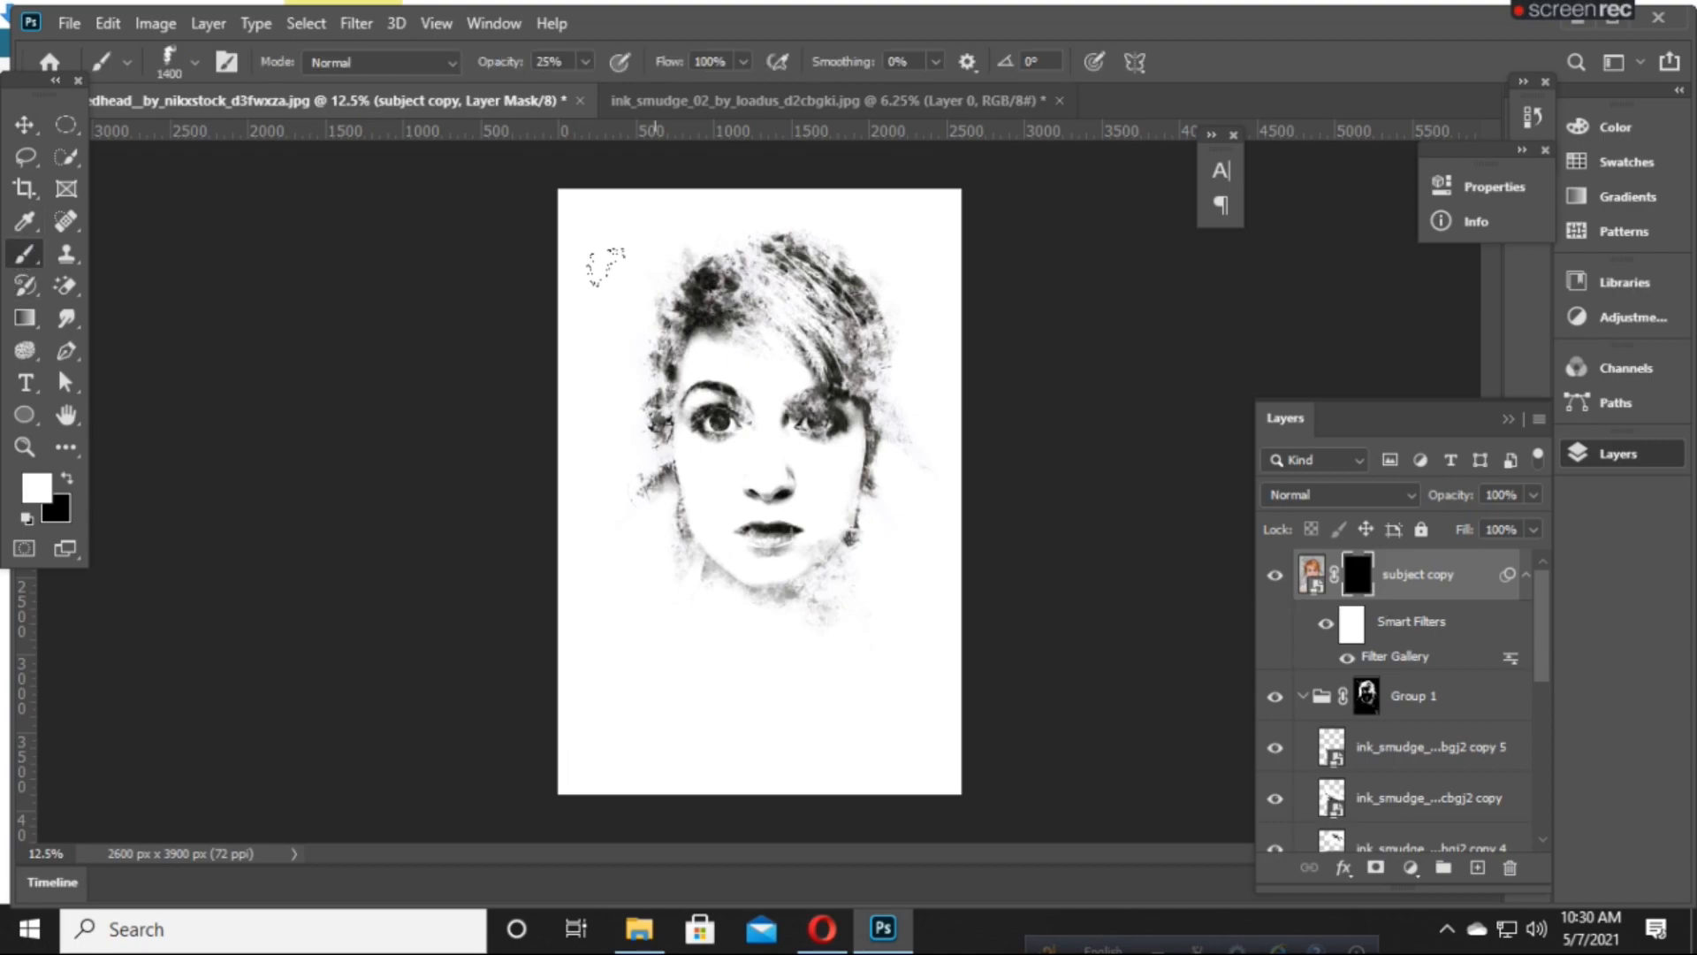
right_click(653, 347)
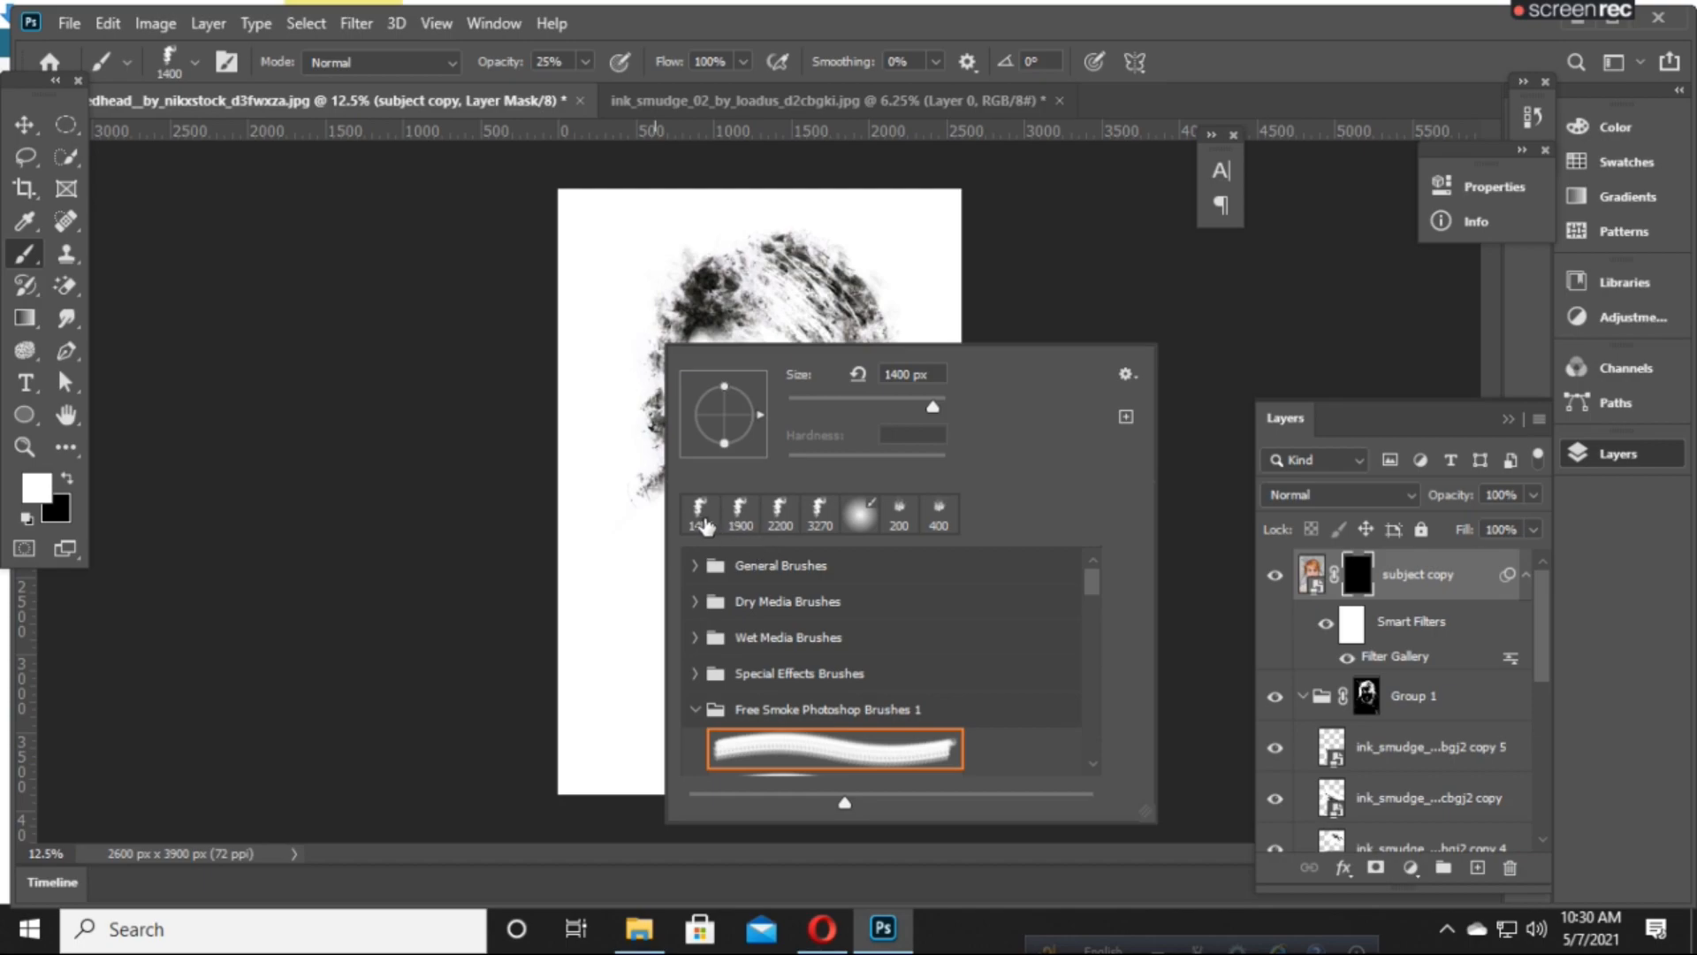
left_click(26, 126)
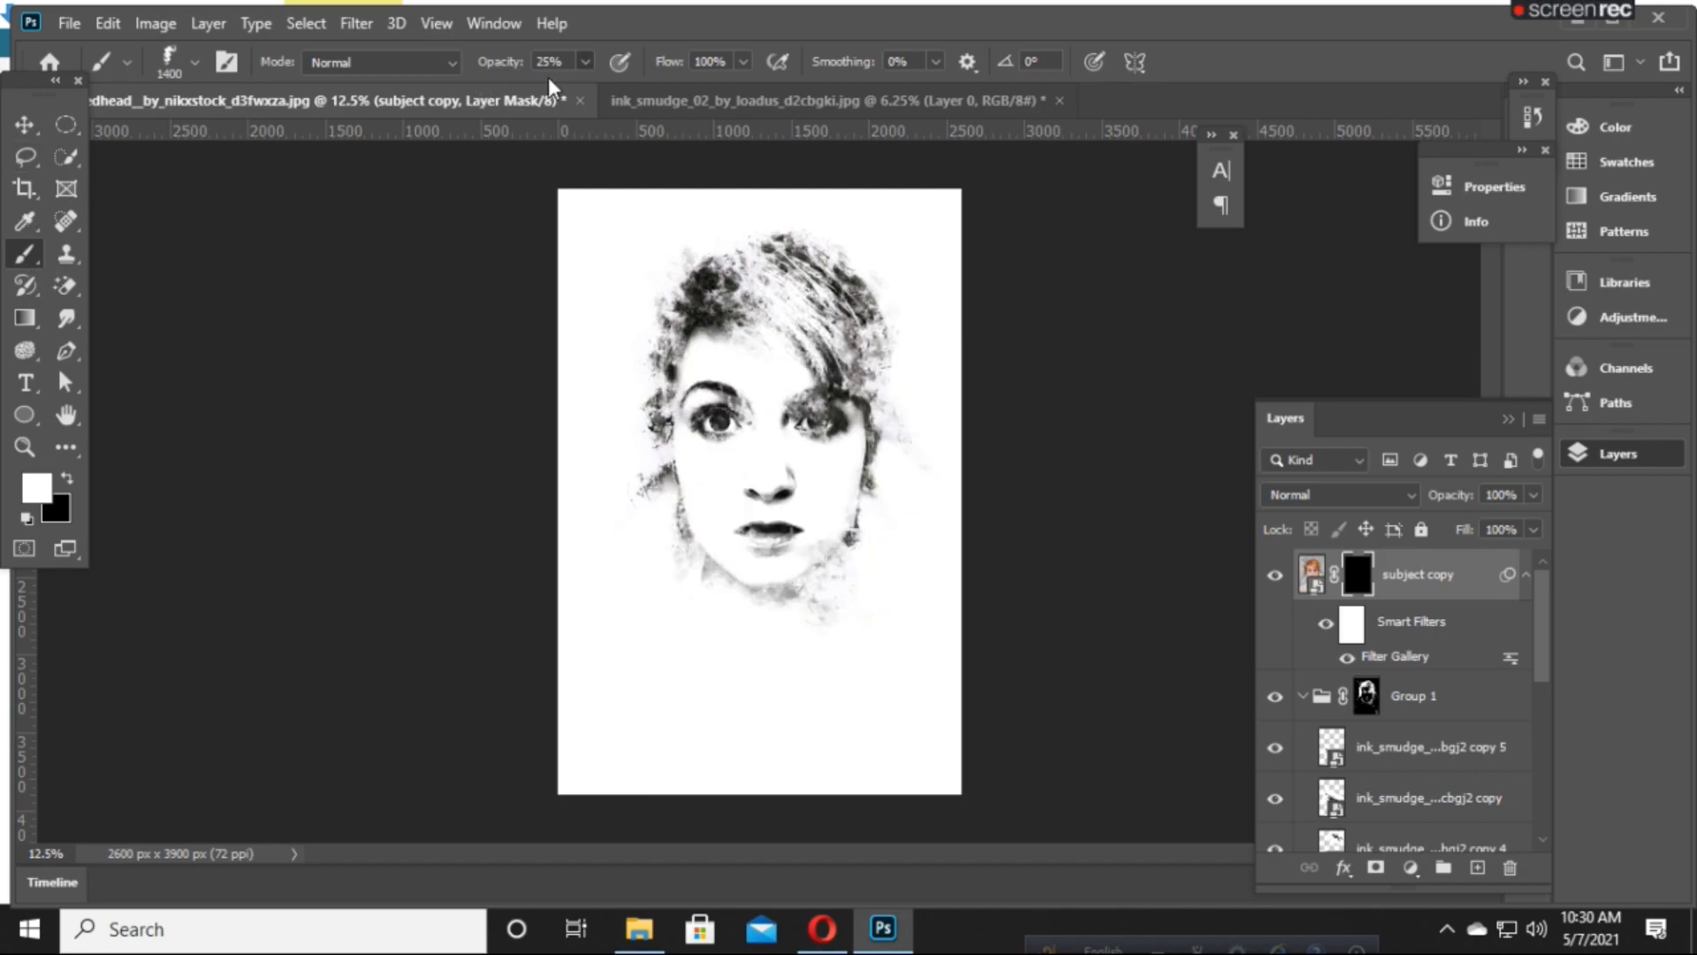
left_click(584, 61)
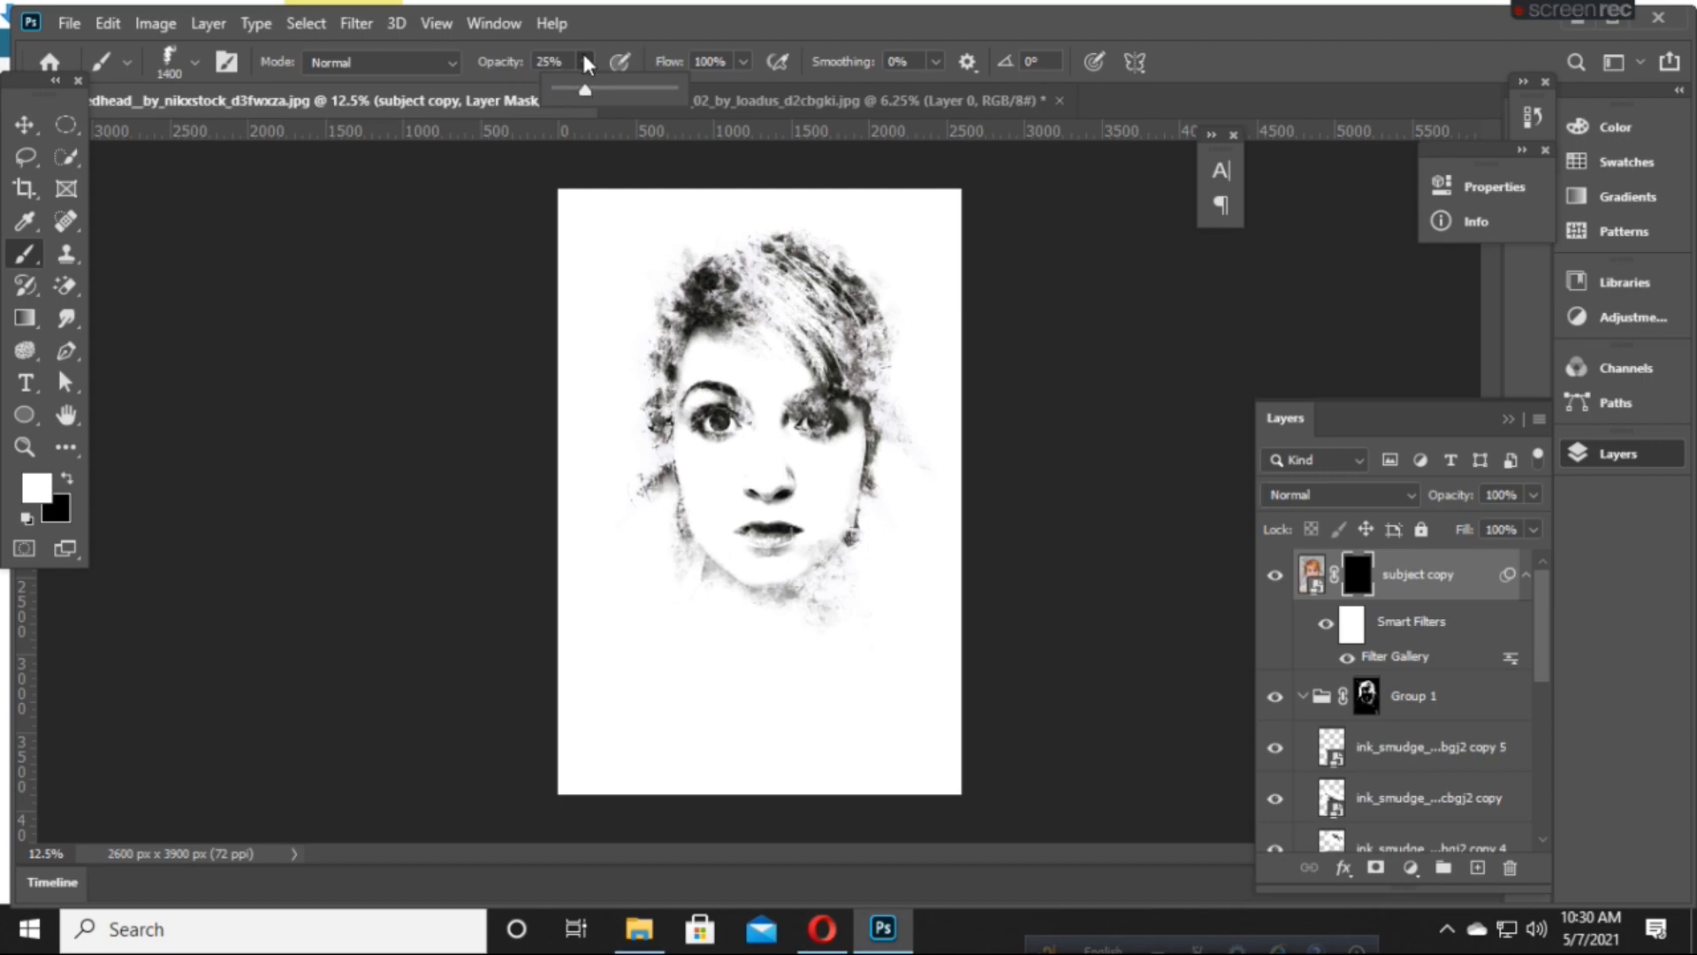
left_click(585, 59)
left_click(1380, 497)
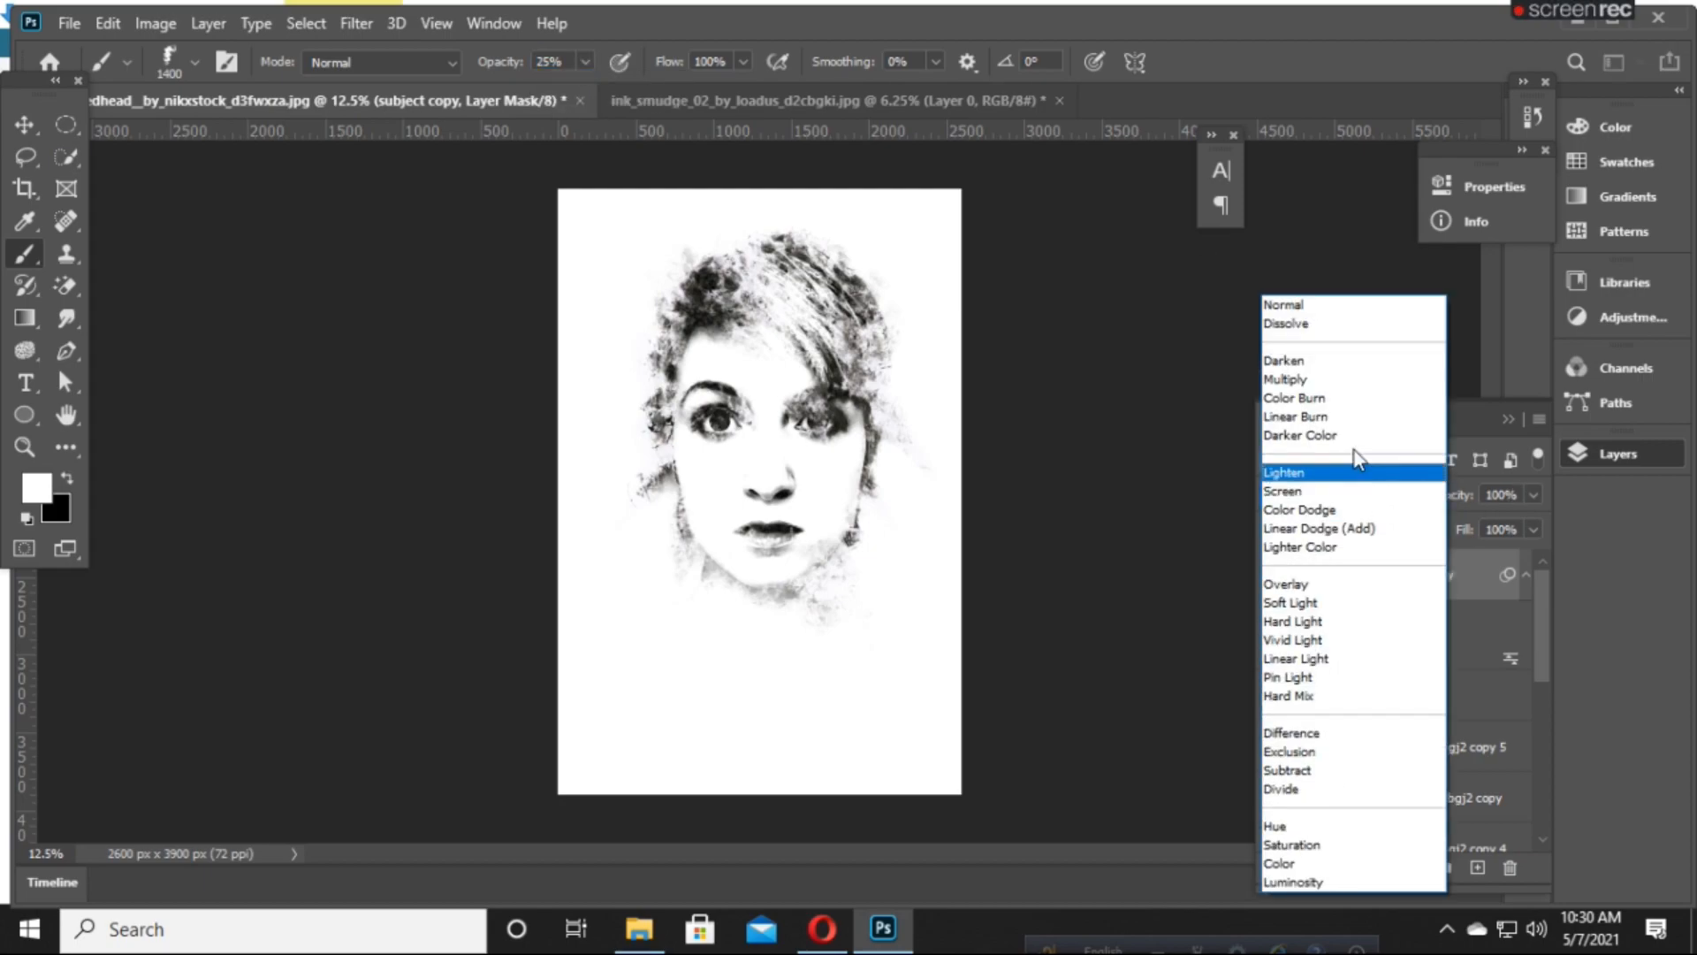
left_click(1316, 382)
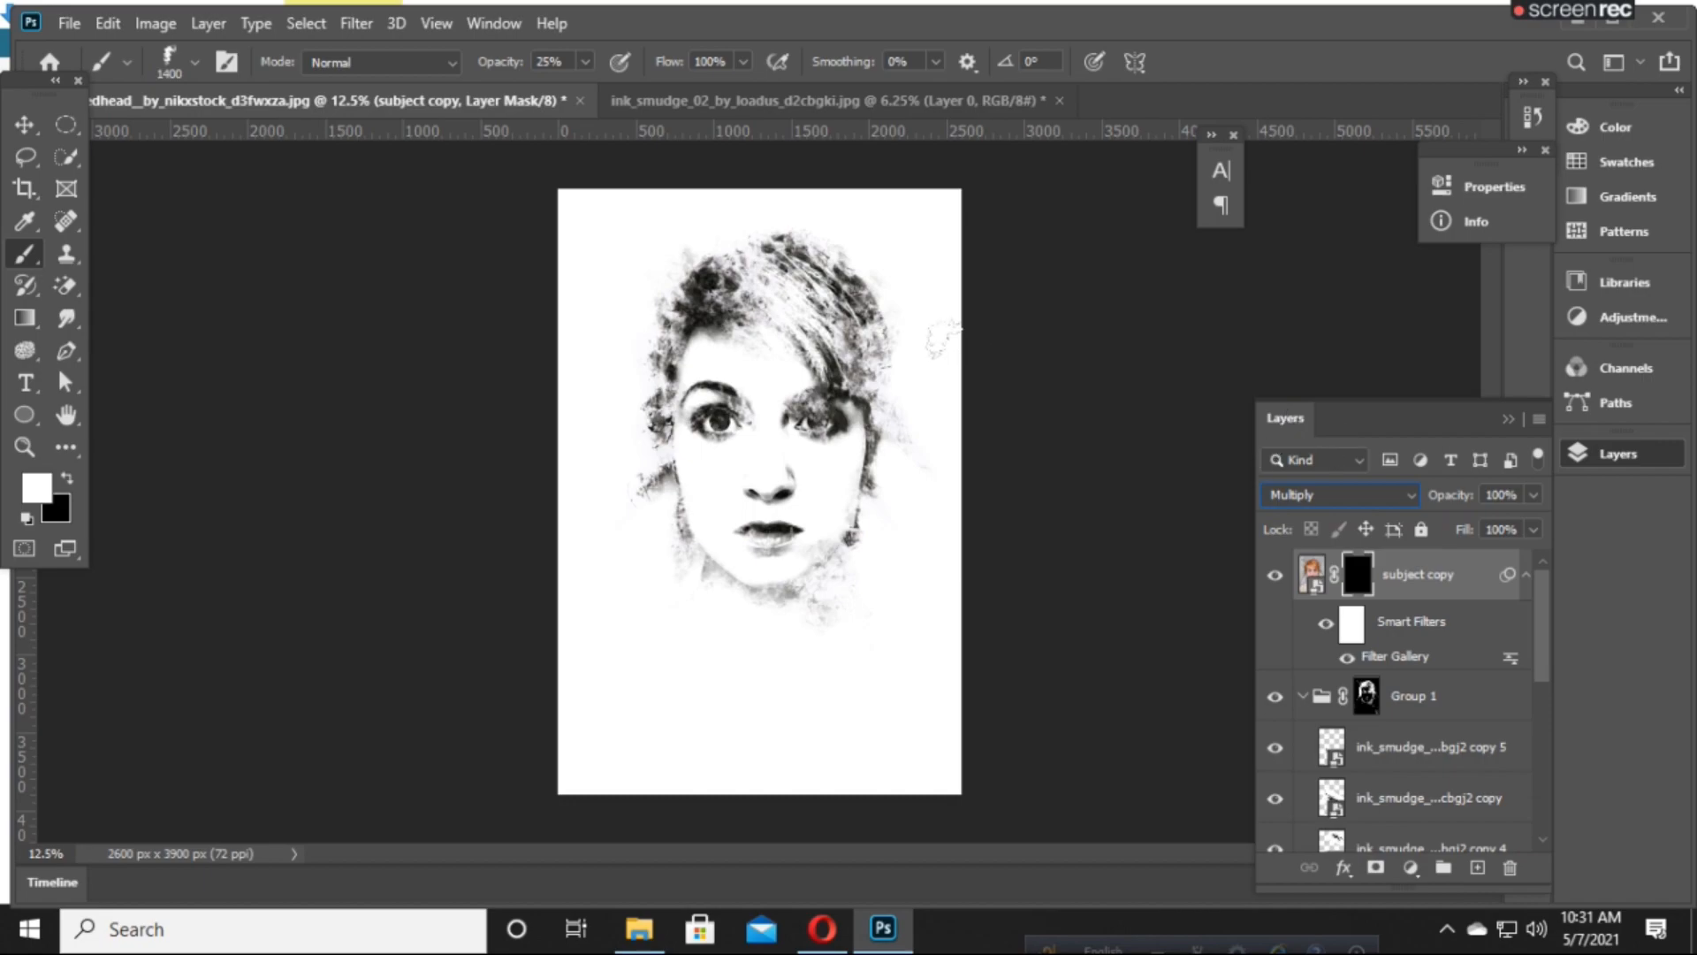
- Set the angle of the 1400 px smoke brush to 46°
key("ctrl+plus")
right_click(997, 426)
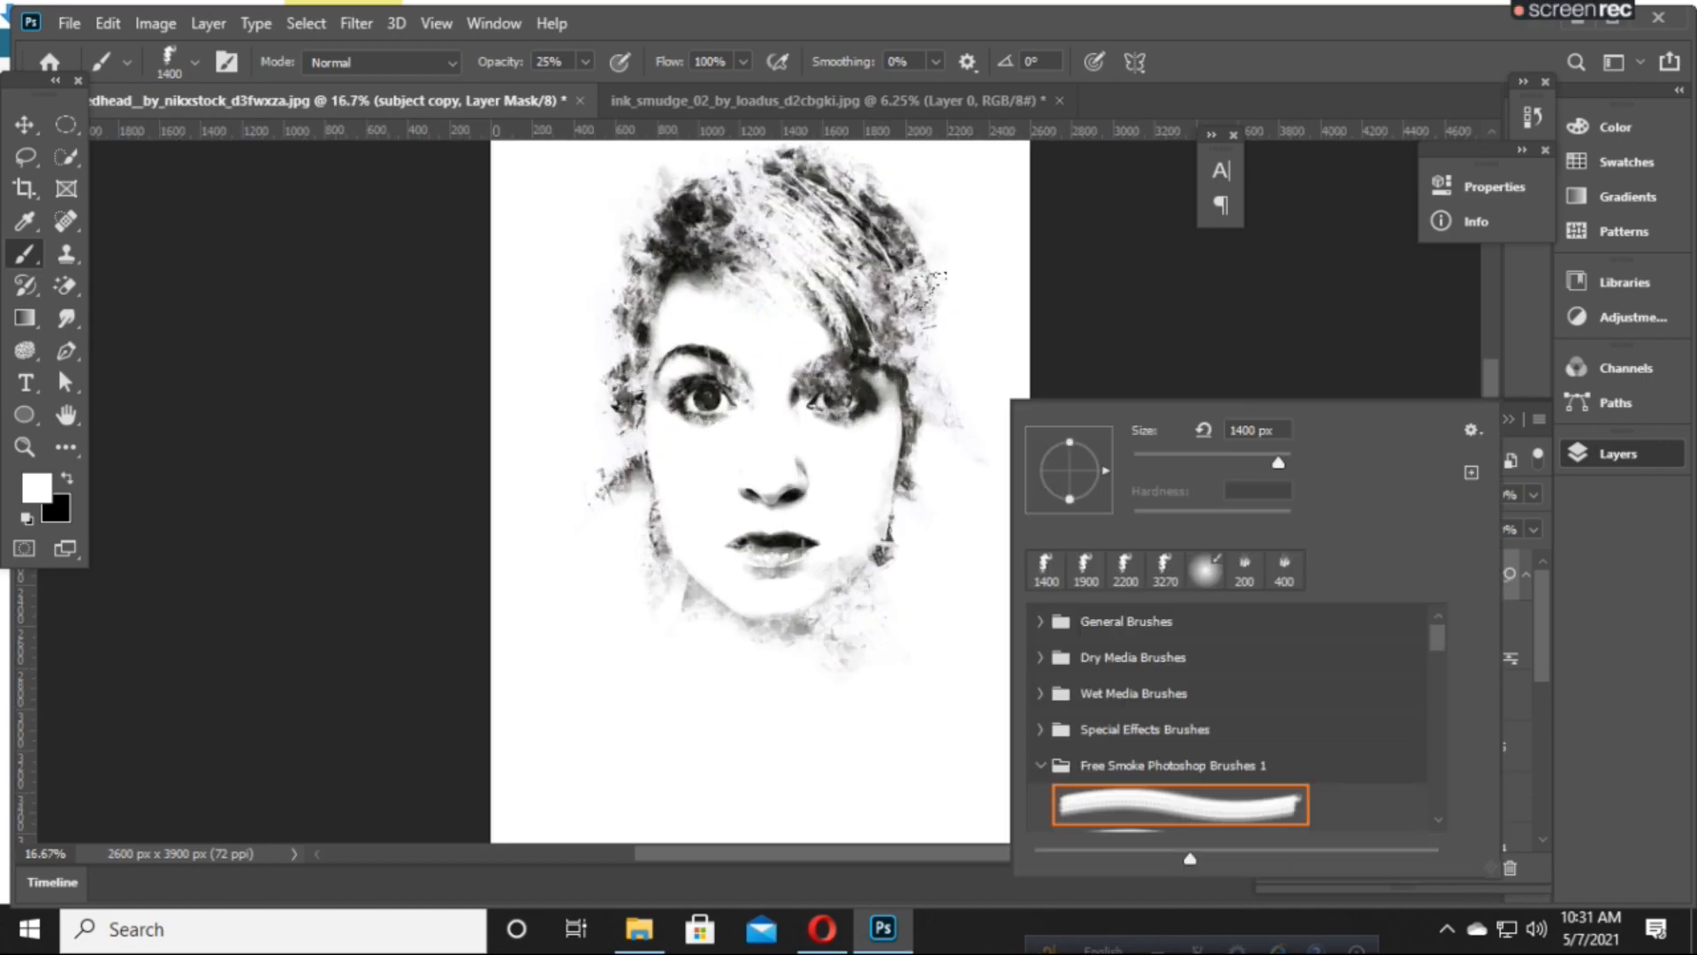
left_click_drag(1111, 442, 1106, 433)
- Try revealing the subject copy around the right side of the hair with large brush dabs, and undo the dabs
left_click(937, 268)
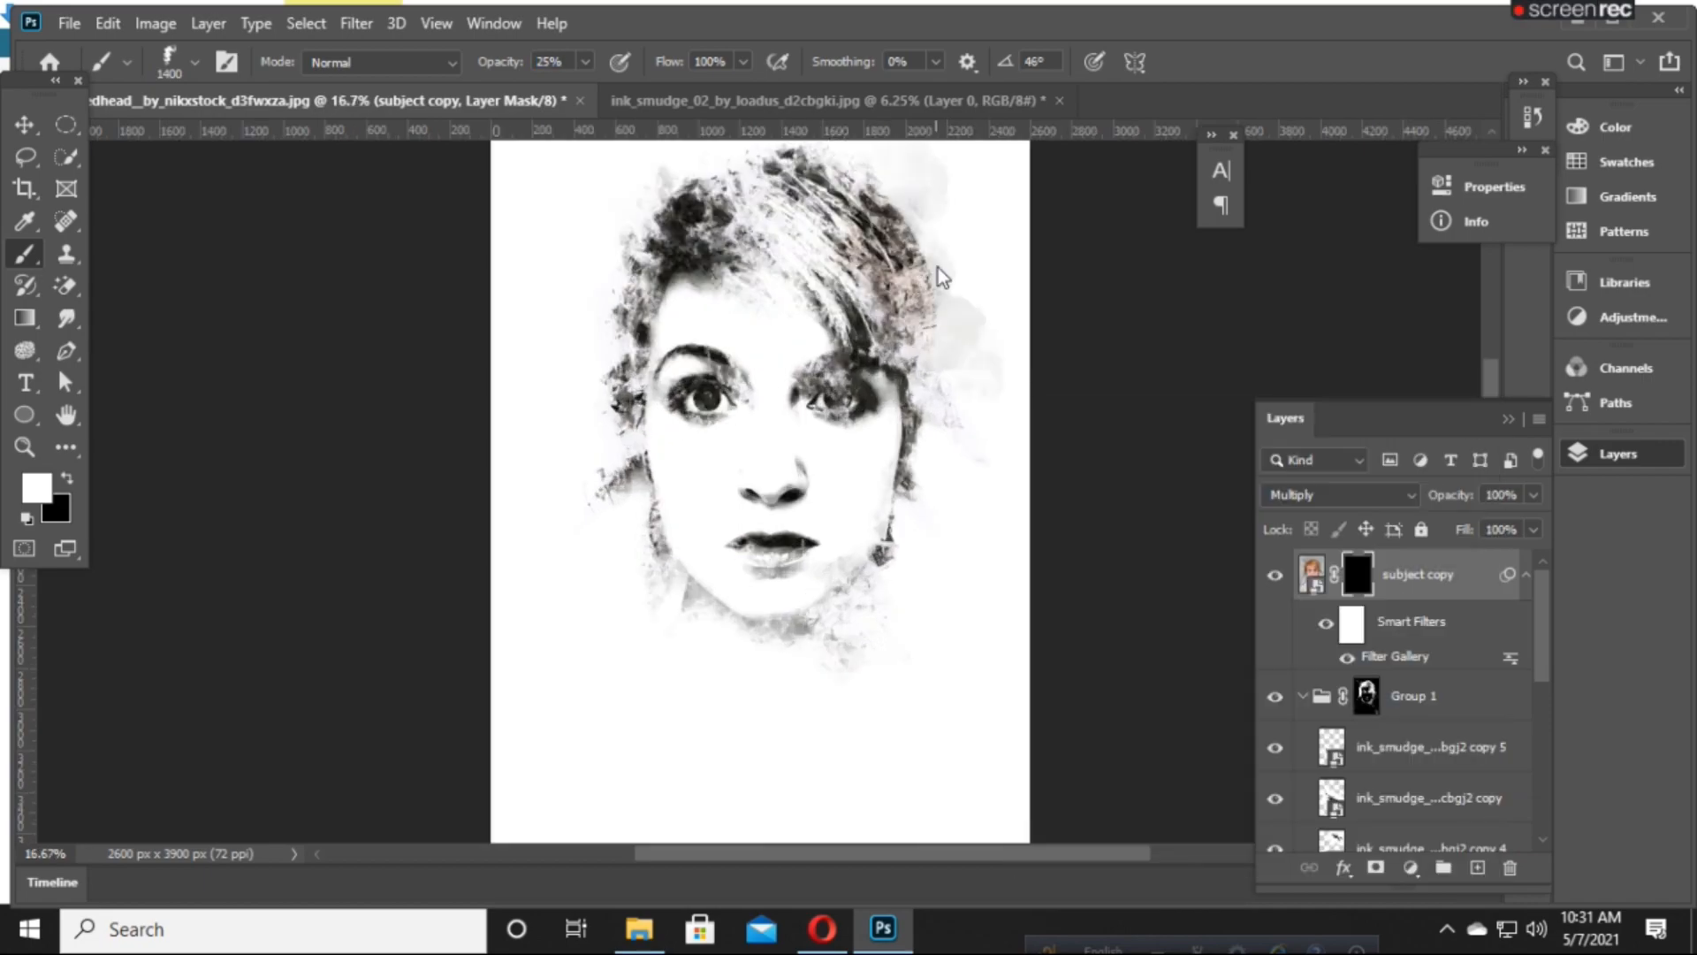
left_click(934, 309)
left_click(955, 410)
scroll(910, 362, "up", 2)
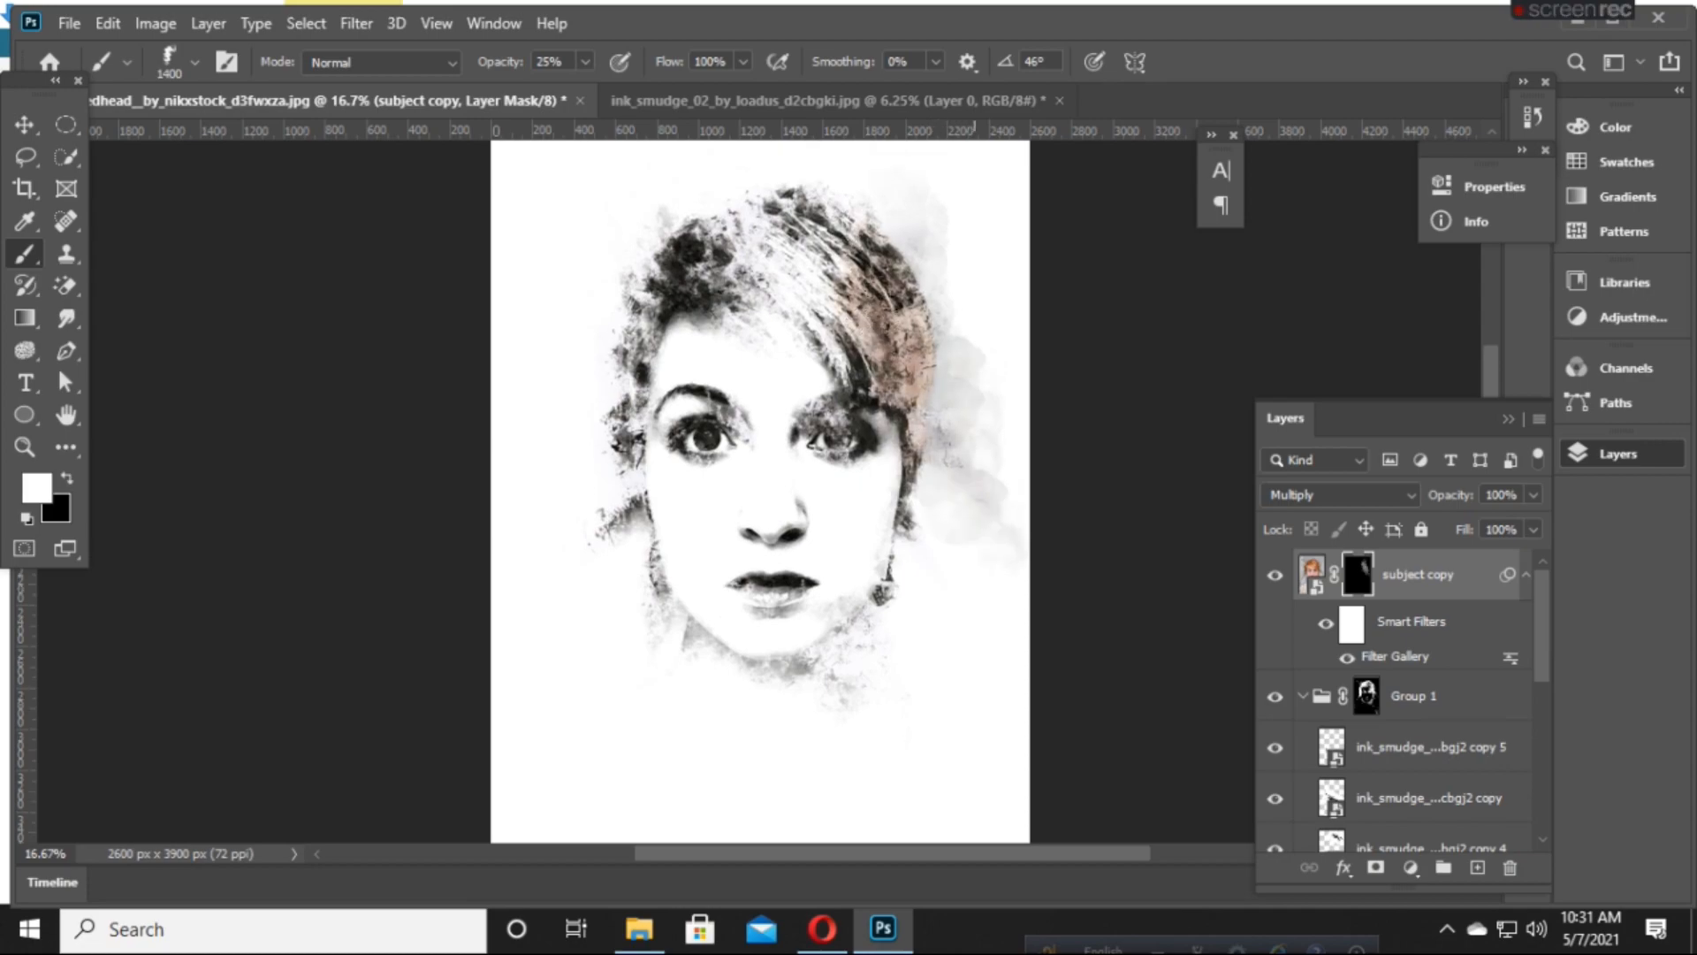
left_click(893, 299)
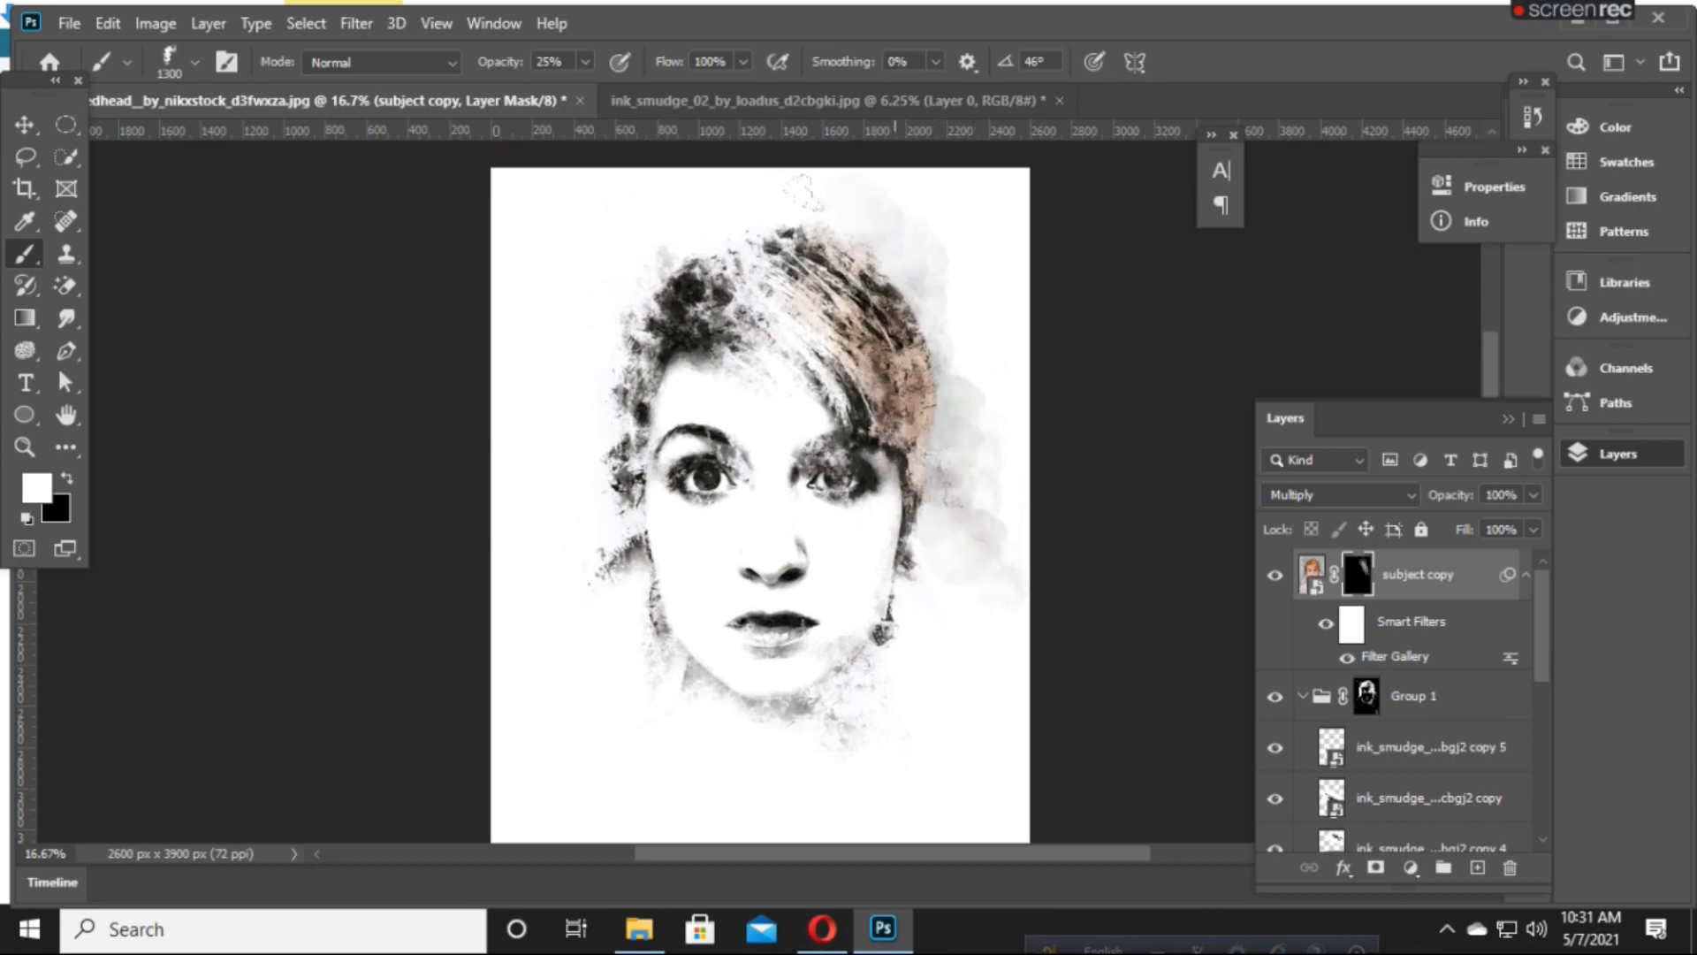
key("[")
key("[")
key("ctrl+z")
key("ctrl+z")
key("ctrl+z")
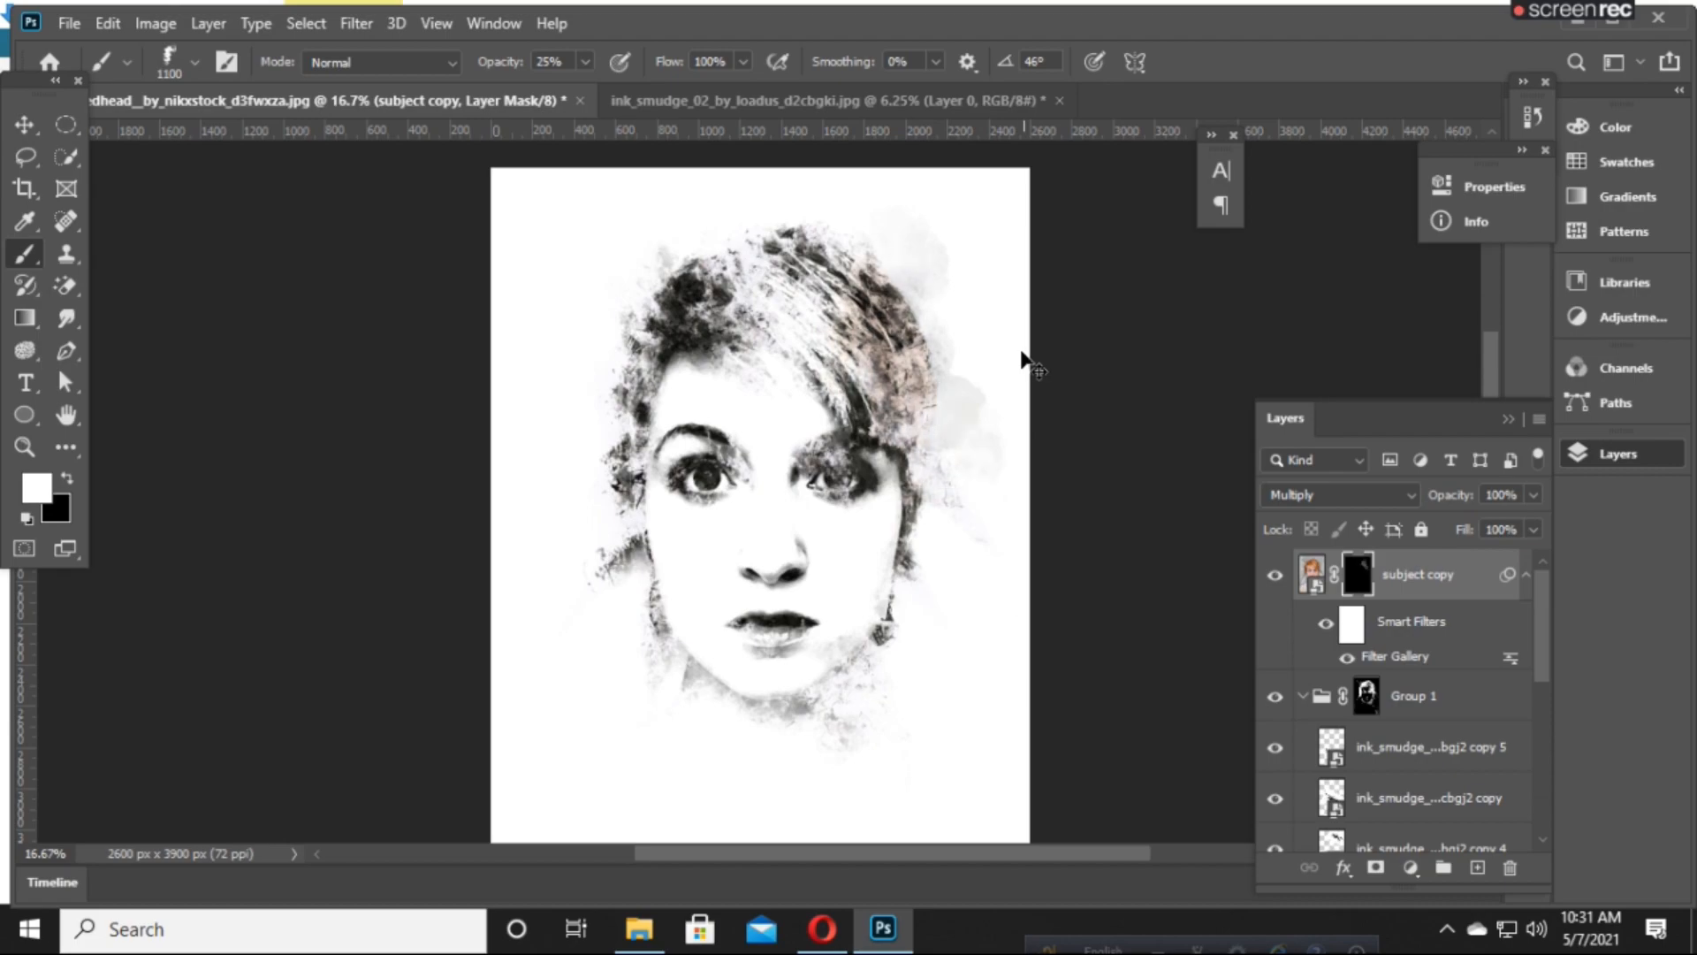
key("ctrl+z")
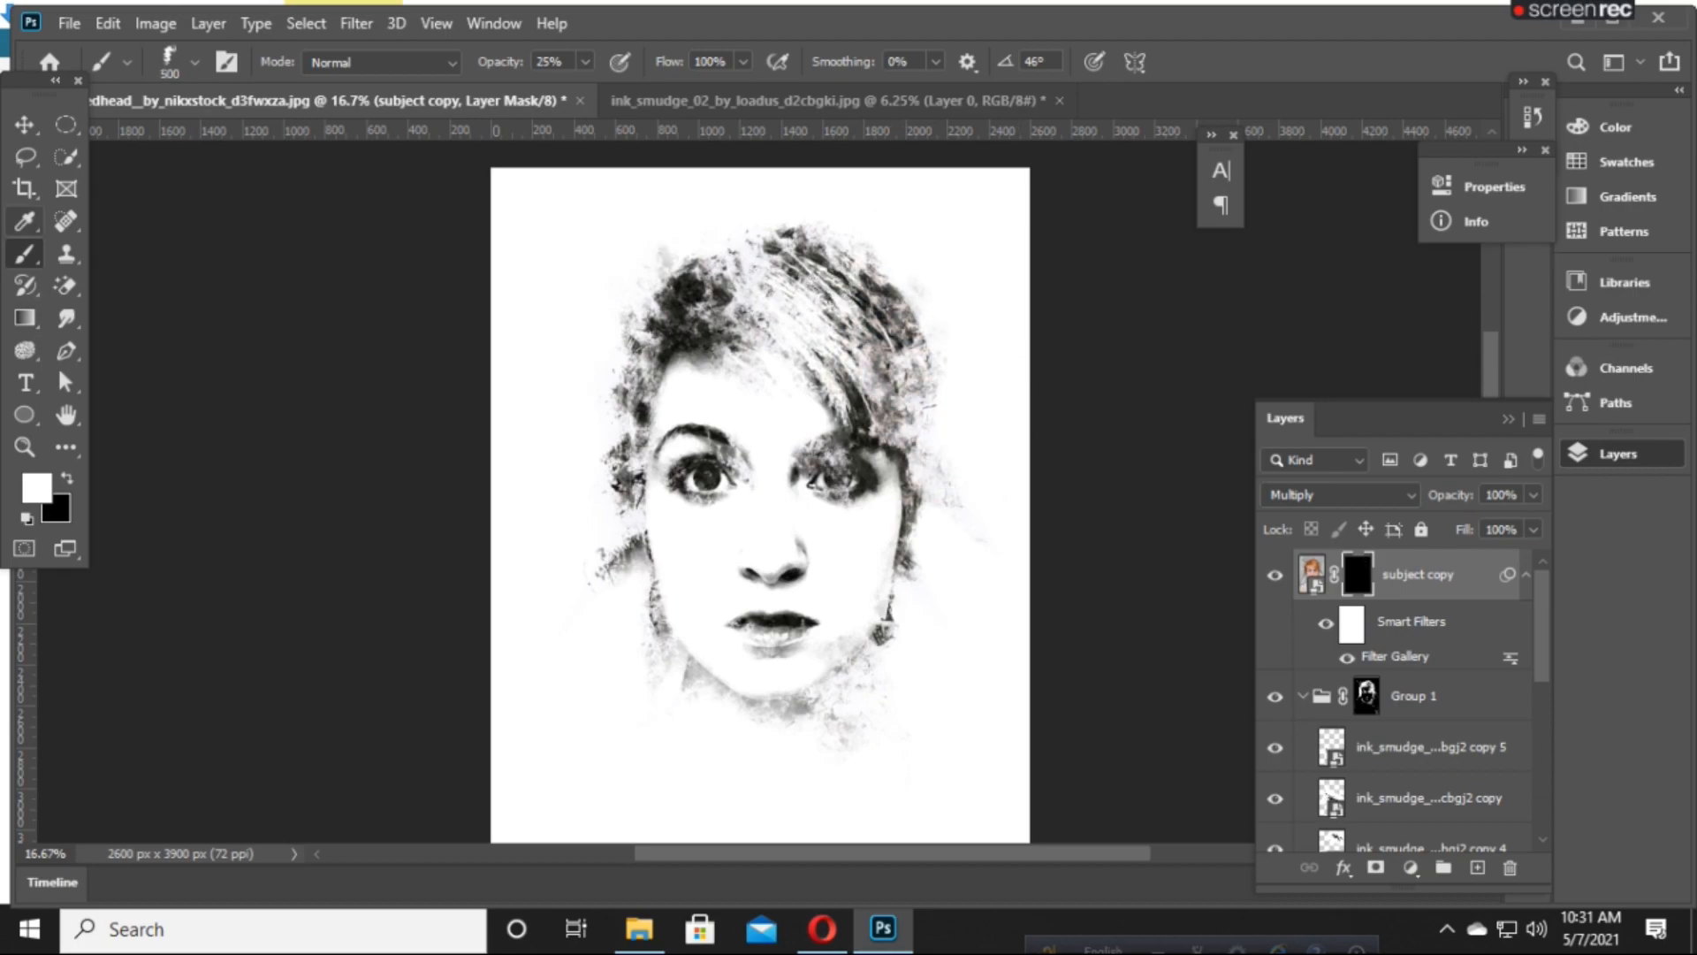
- Reduce the brush to about 500–700 px and reveal the subject copy's colour in the hair above the right eye
key("[")
key("[")
key("[")
key("[")
key("[")
key("[")
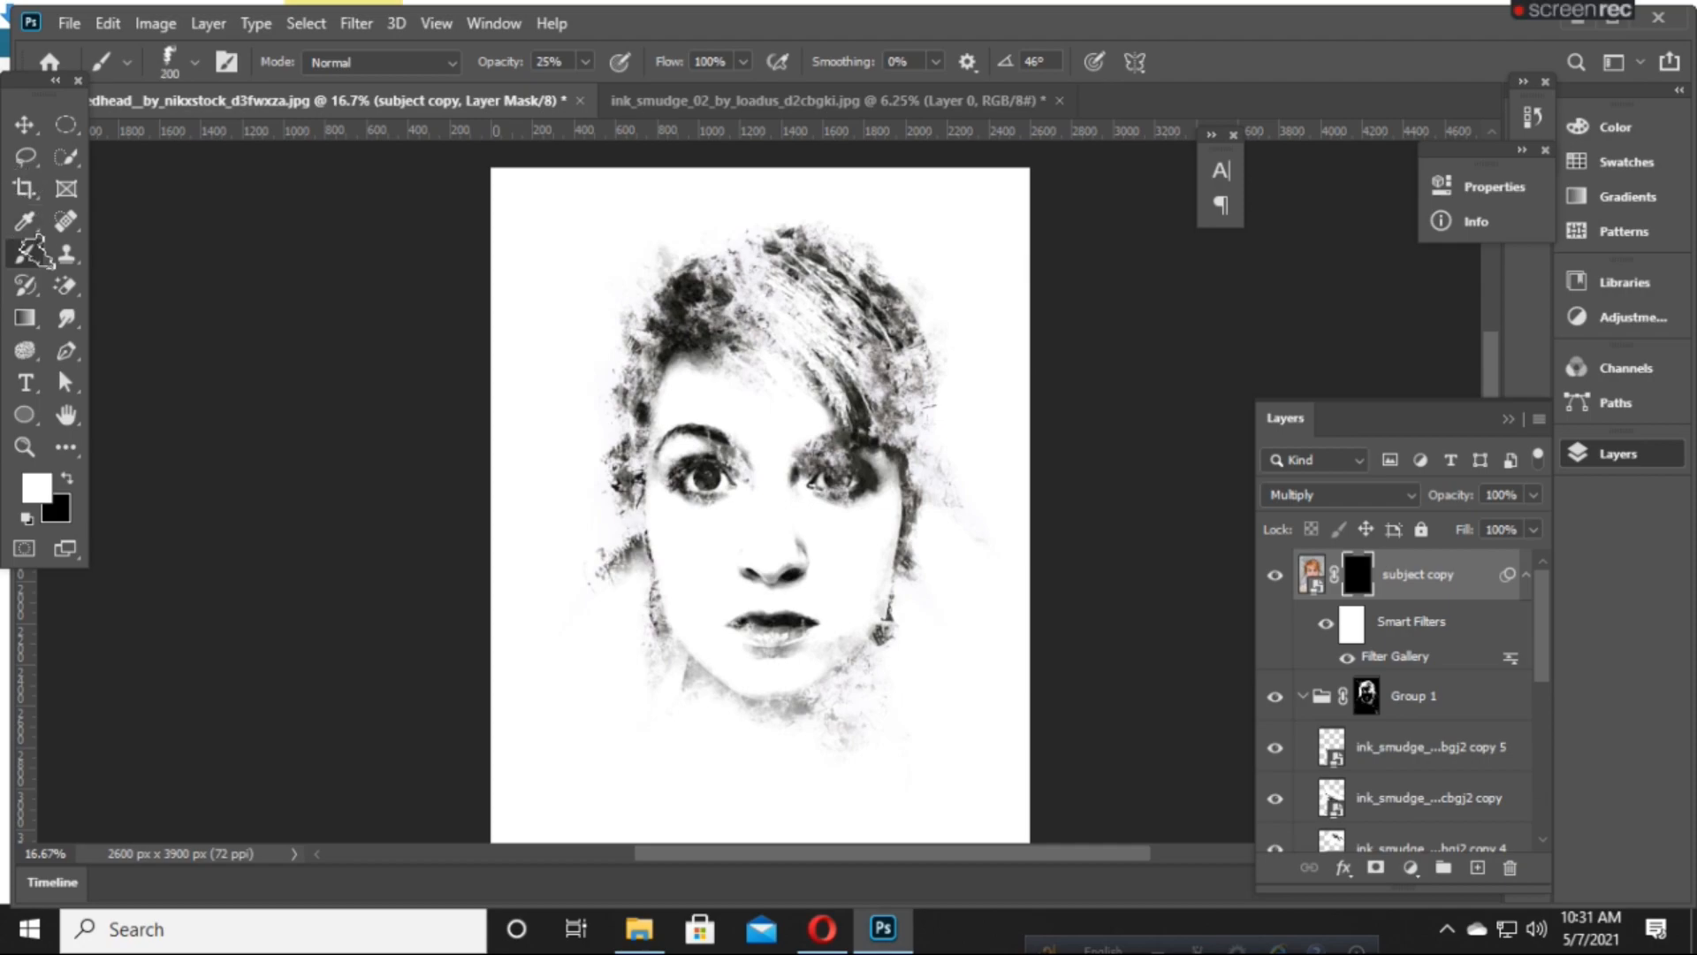
left_click(24, 260)
key("]")
key("]")
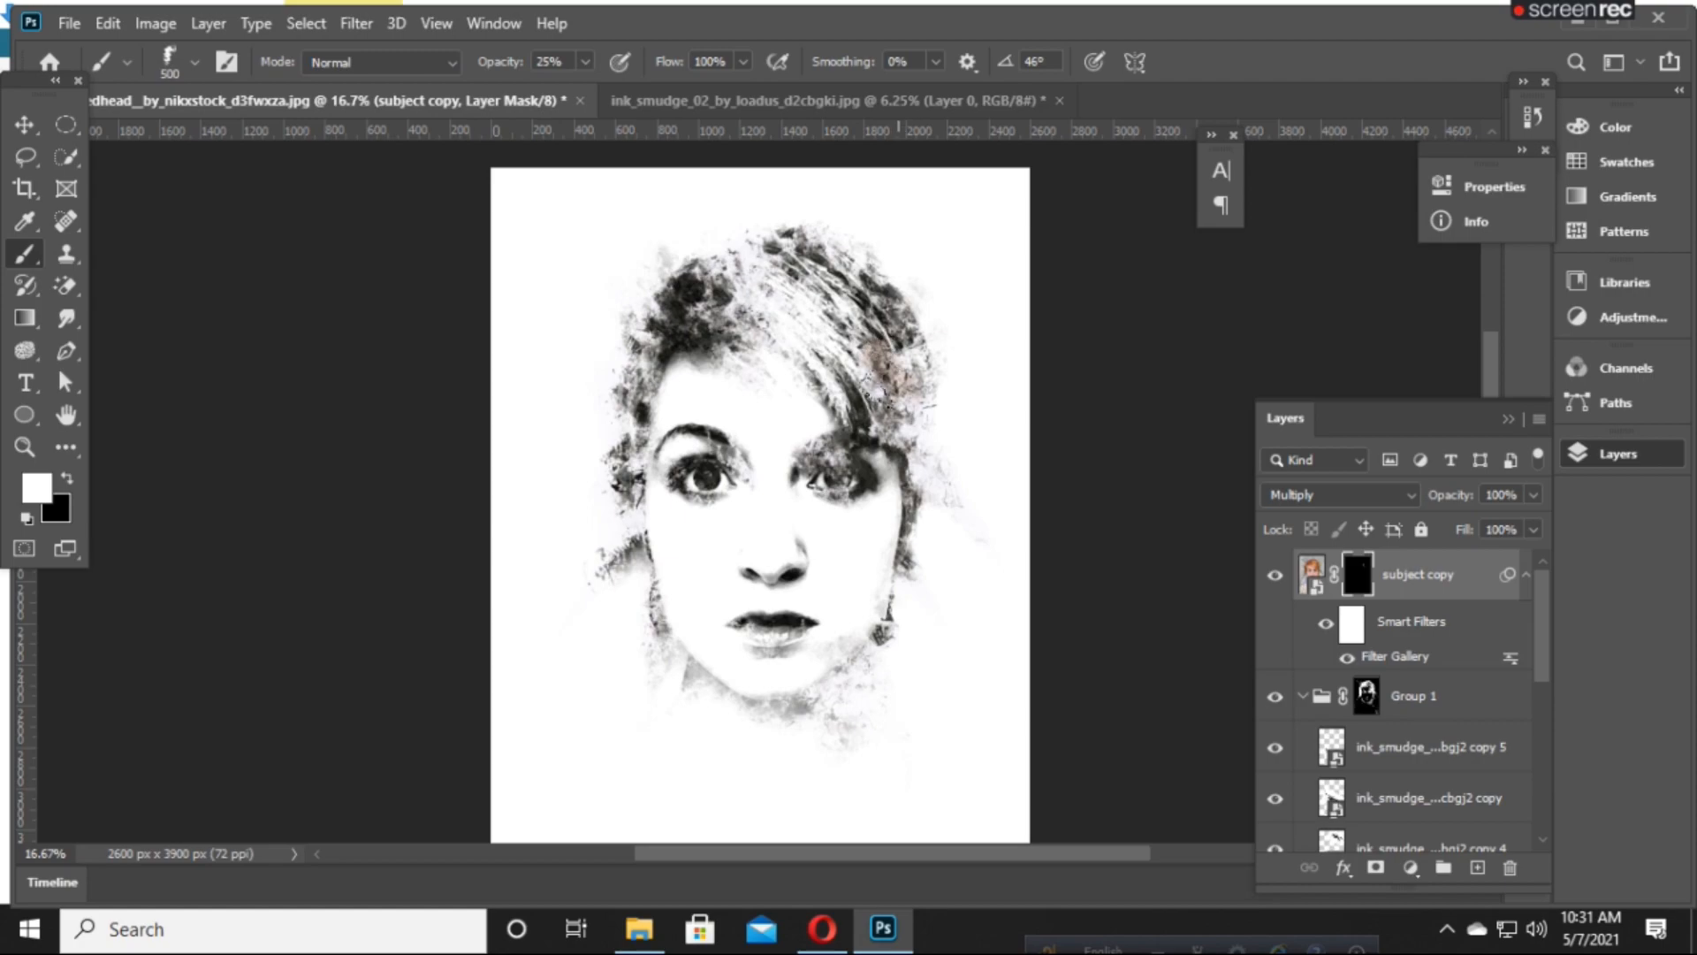
left_click(901, 380)
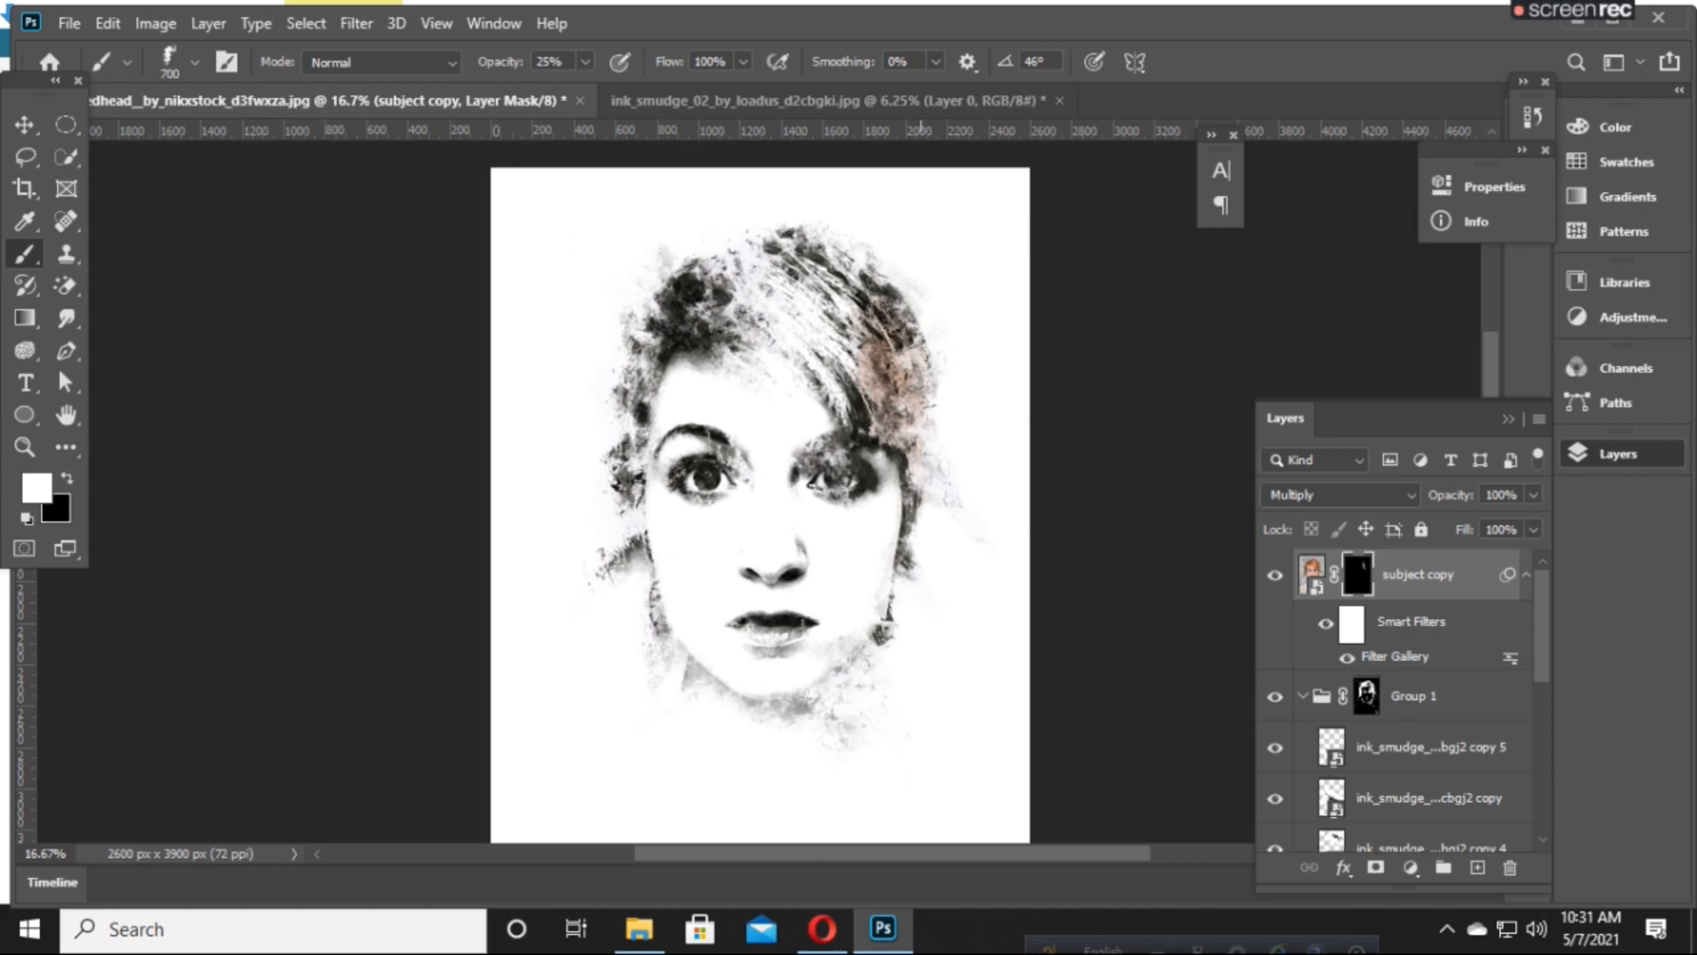
- Set the brush angle to 27° and reveal more hair colour down the right side toward the temple
right_click(1008, 398)
left_click_drag(1031, 403, 1035, 410)
left_click_drag(862, 331, 916, 407)
left_click(902, 455)
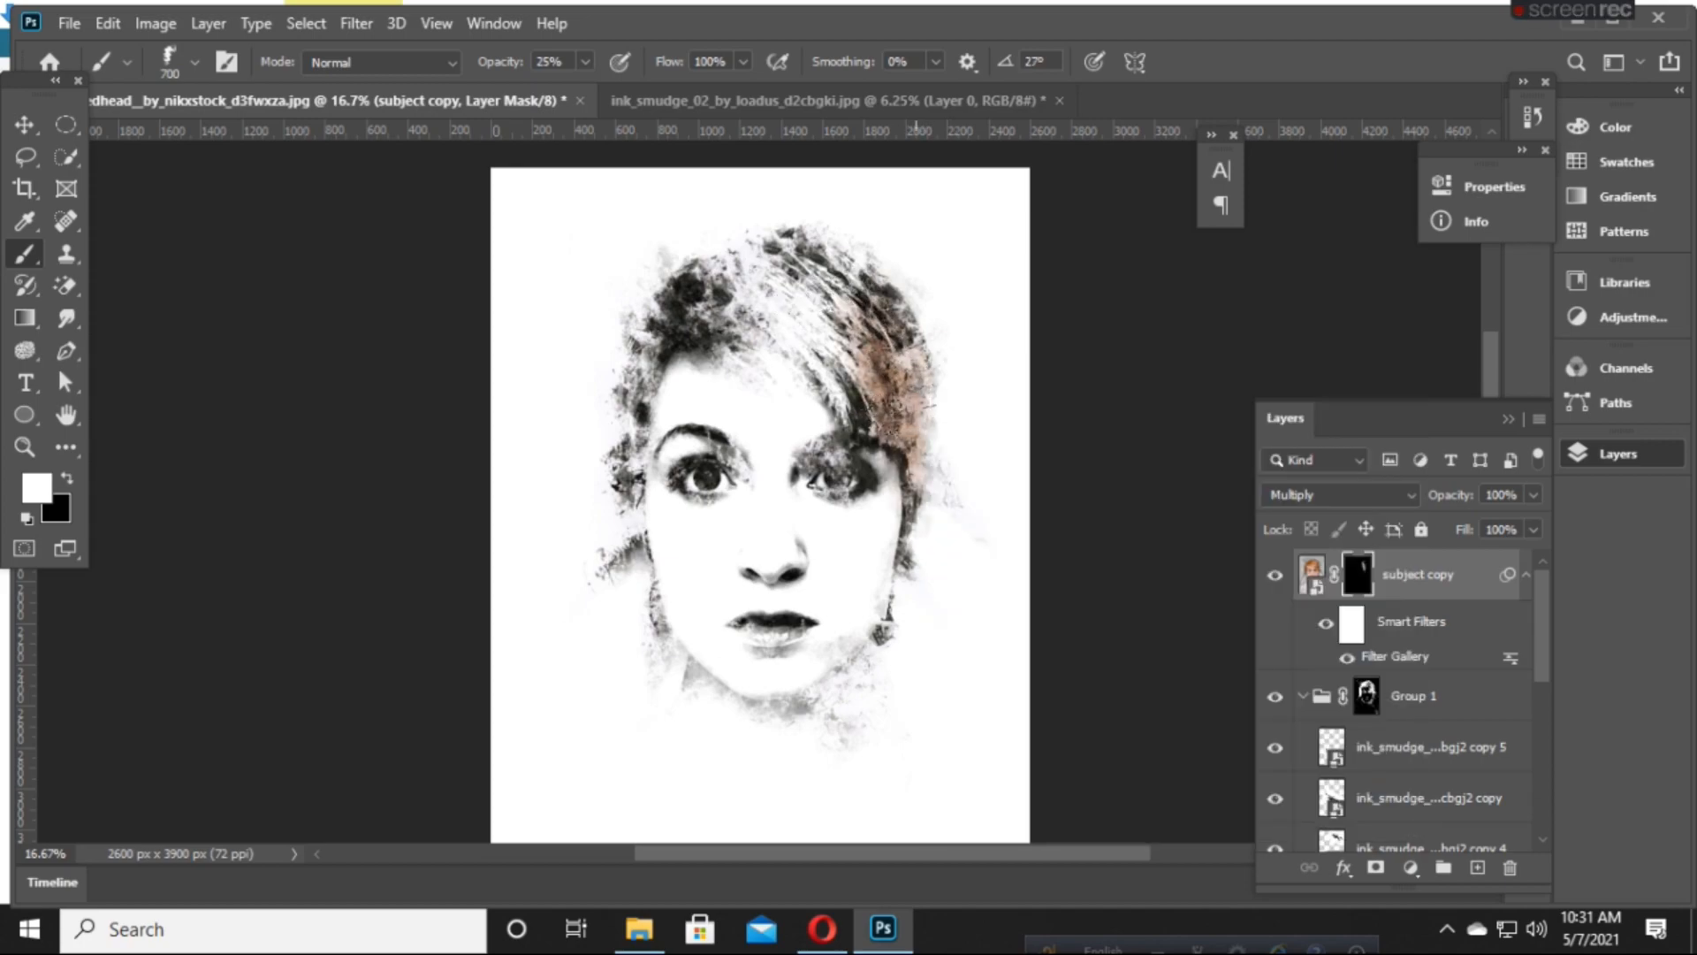
- Dab white on the subject copy's mask to extend the revealed colour across the fringe, crown and right edge of the hair
left_click(866, 364)
left_click(840, 333)
left_click(822, 329)
left_click(849, 299)
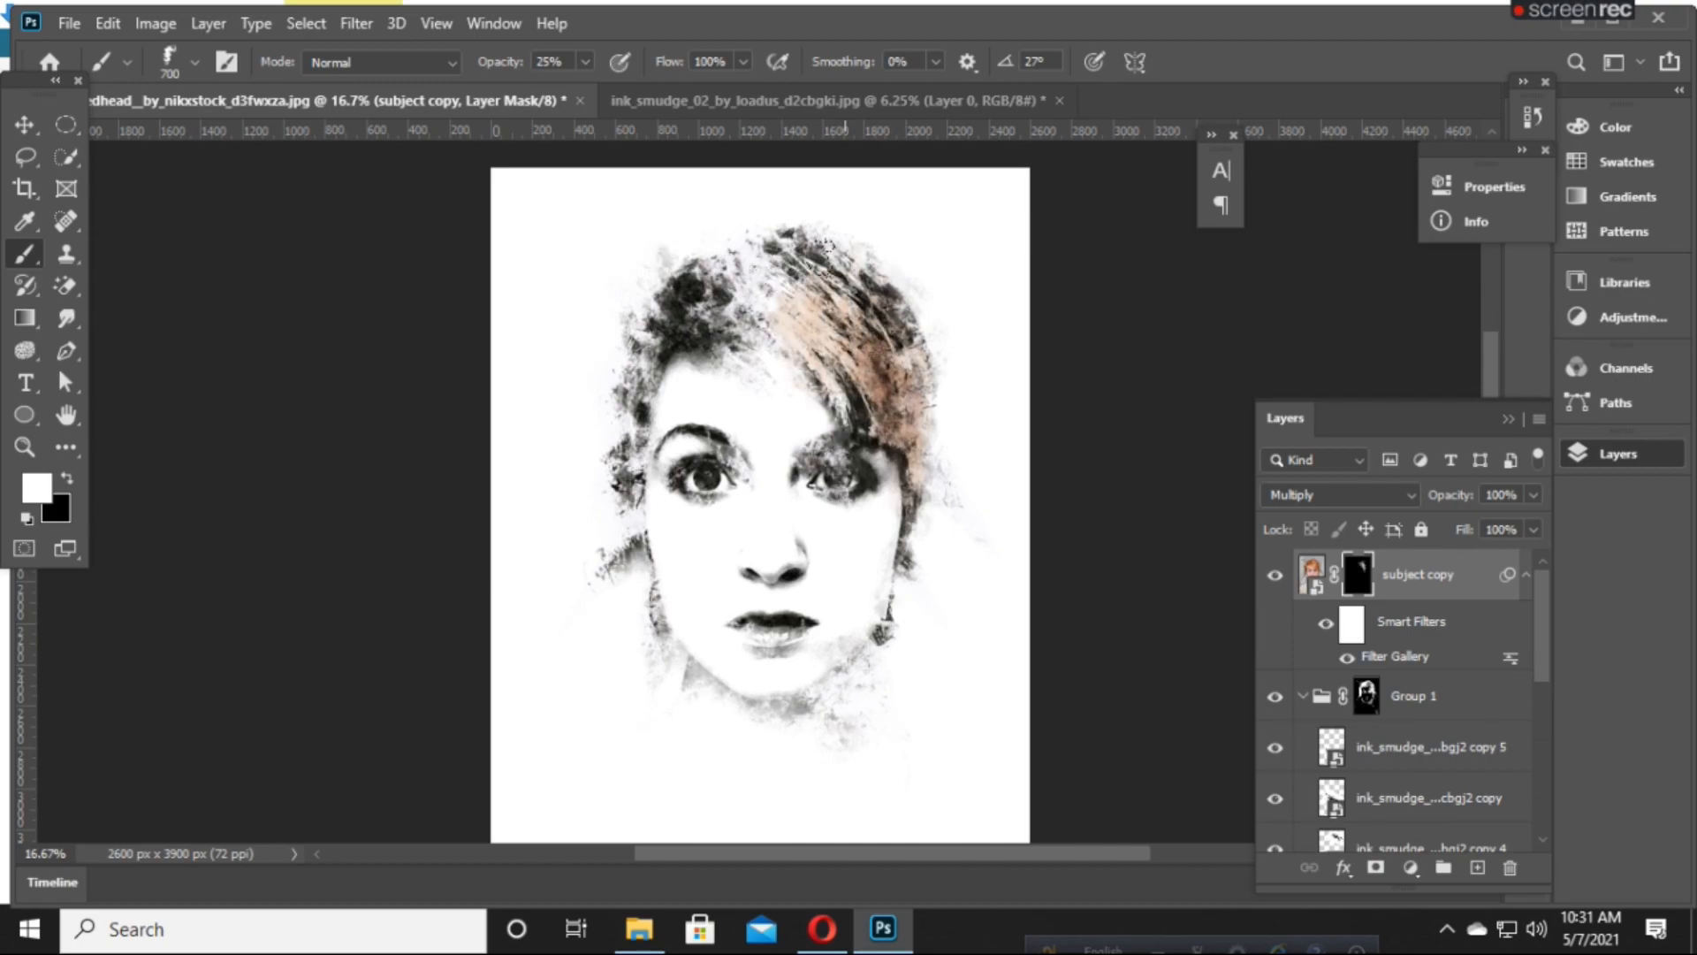
left_click(924, 349)
left_click(839, 267)
left_click(790, 299)
left_click(787, 297)
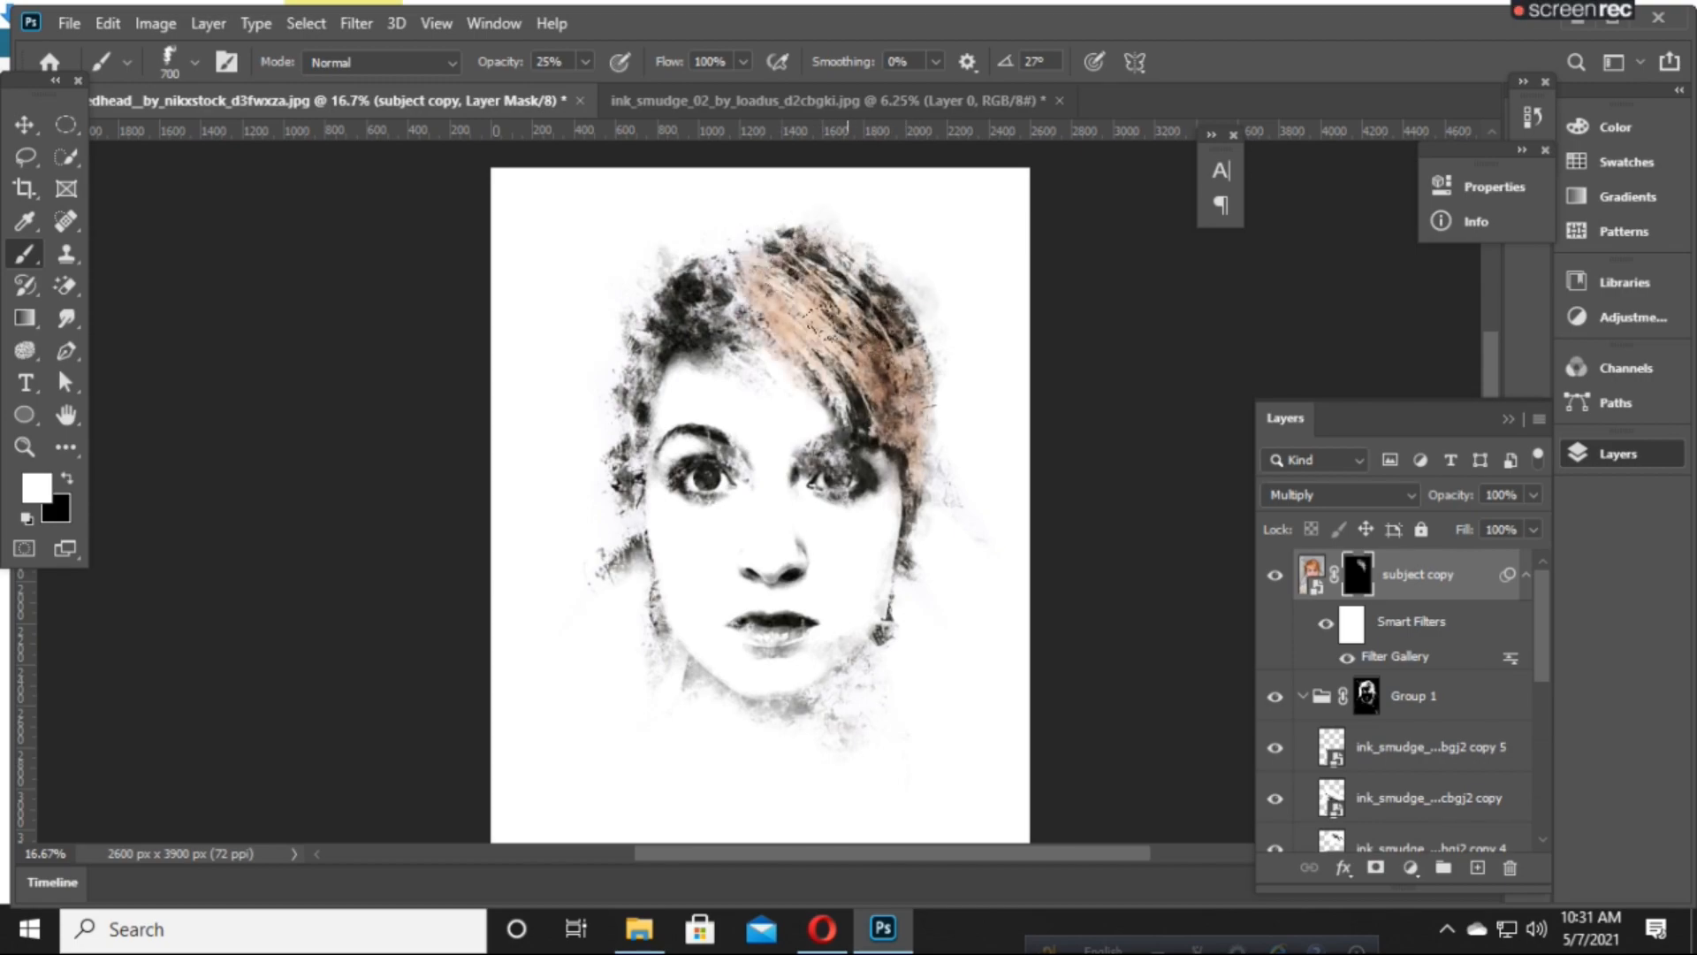
left_click(928, 487)
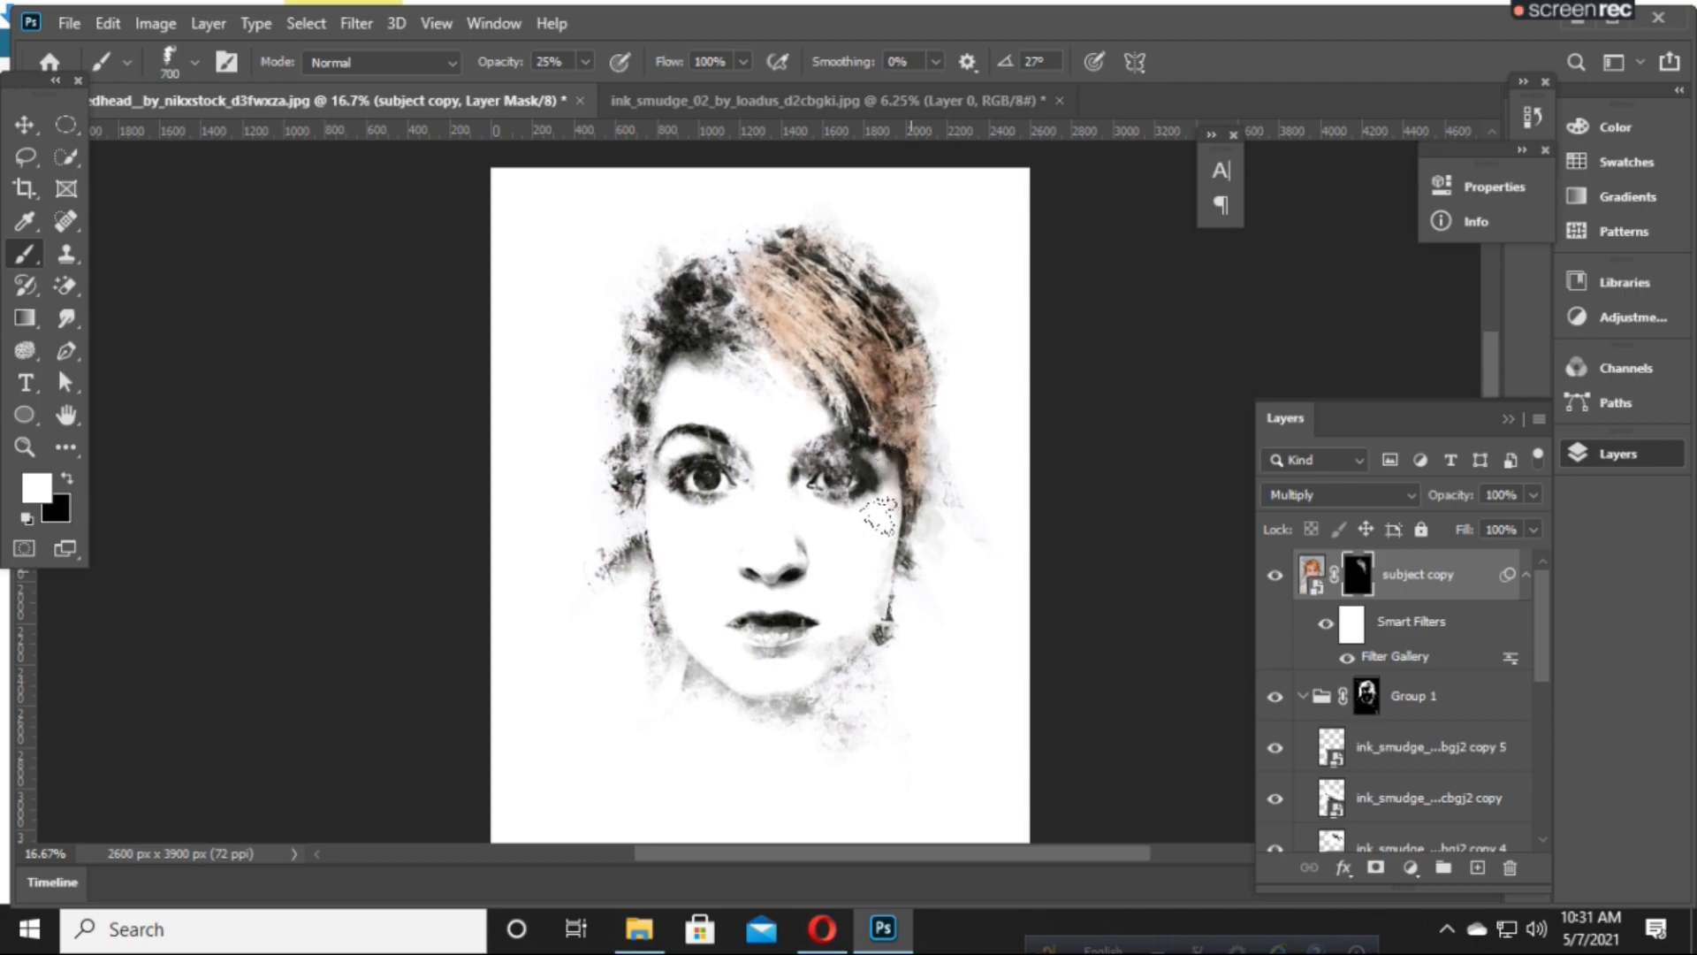
- Set the brush size to 700 px and reveal the subject copy's colour in the hair left of the orange fringe at the crown
key("bracketleft")
key("bracketleft")
key("bracketleft")
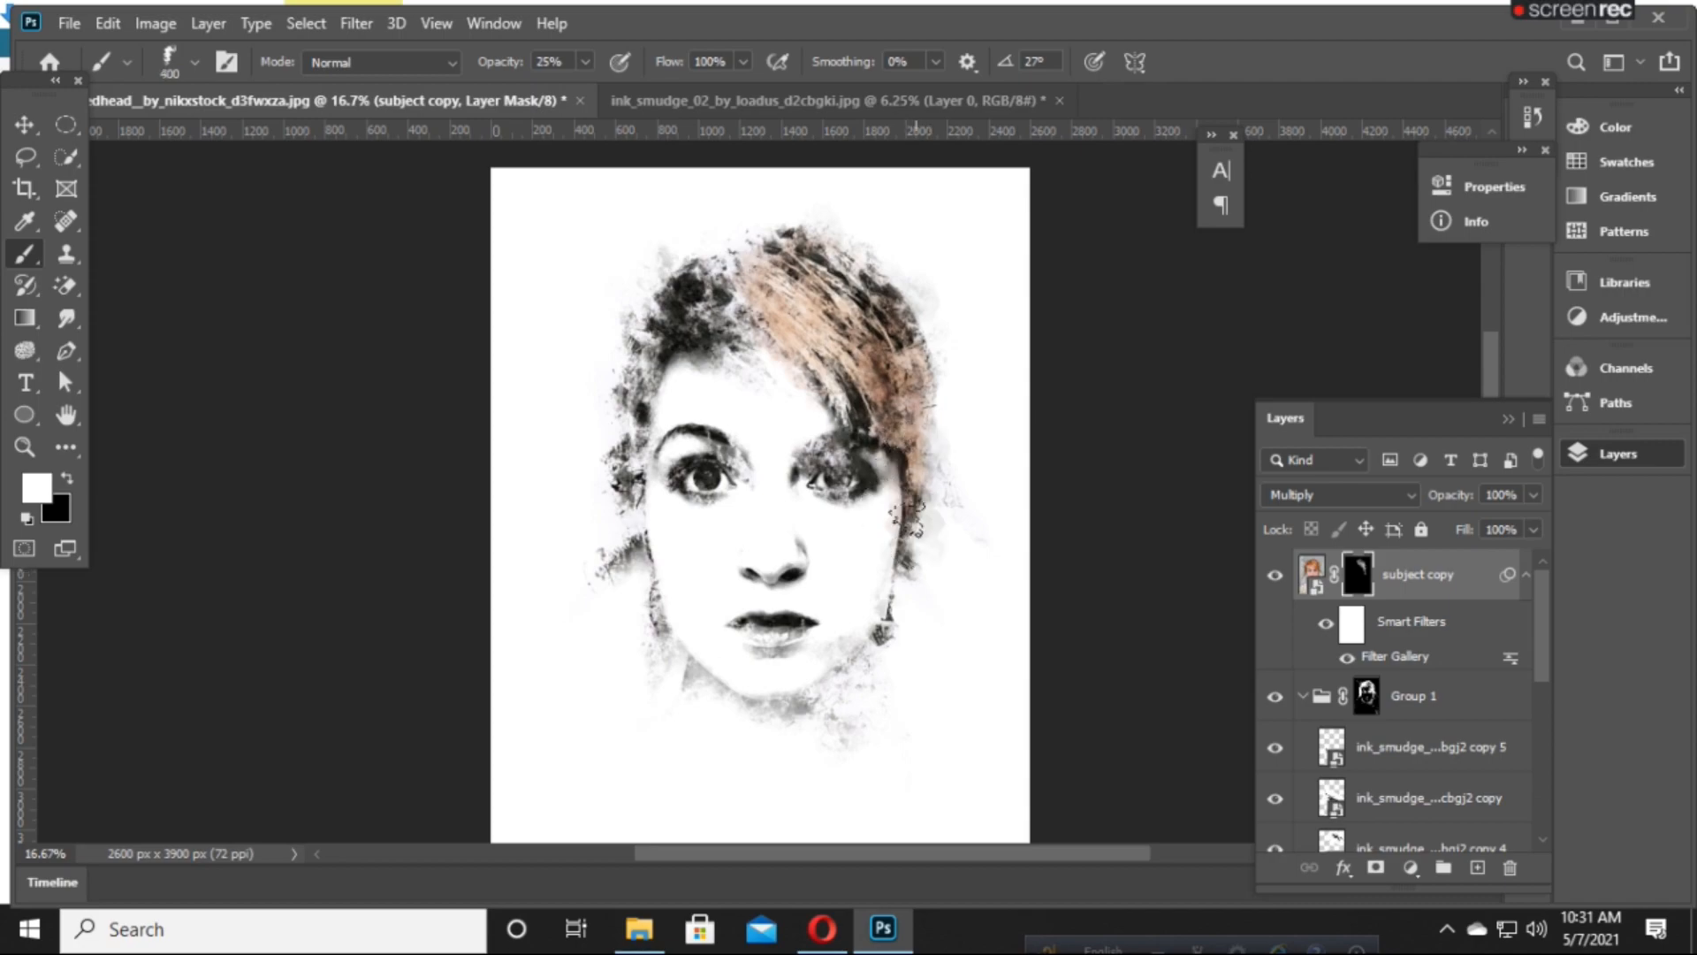
key("bracketright")
key("bracketright")
key("bracketright")
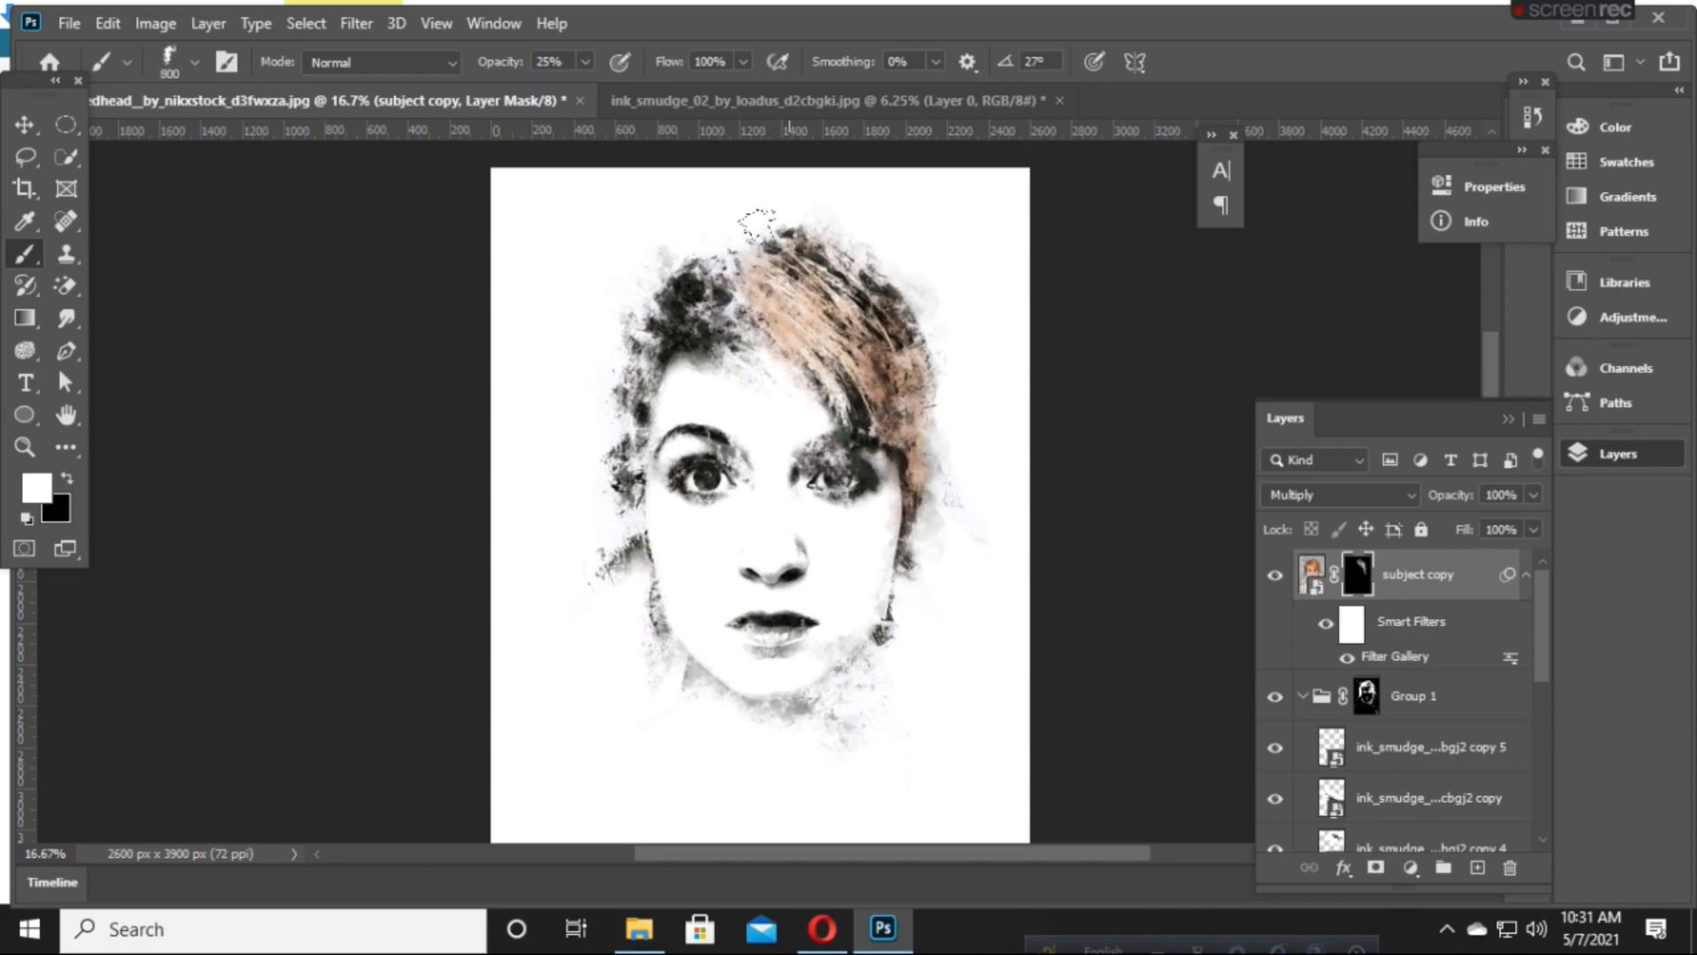
key("bracketleft")
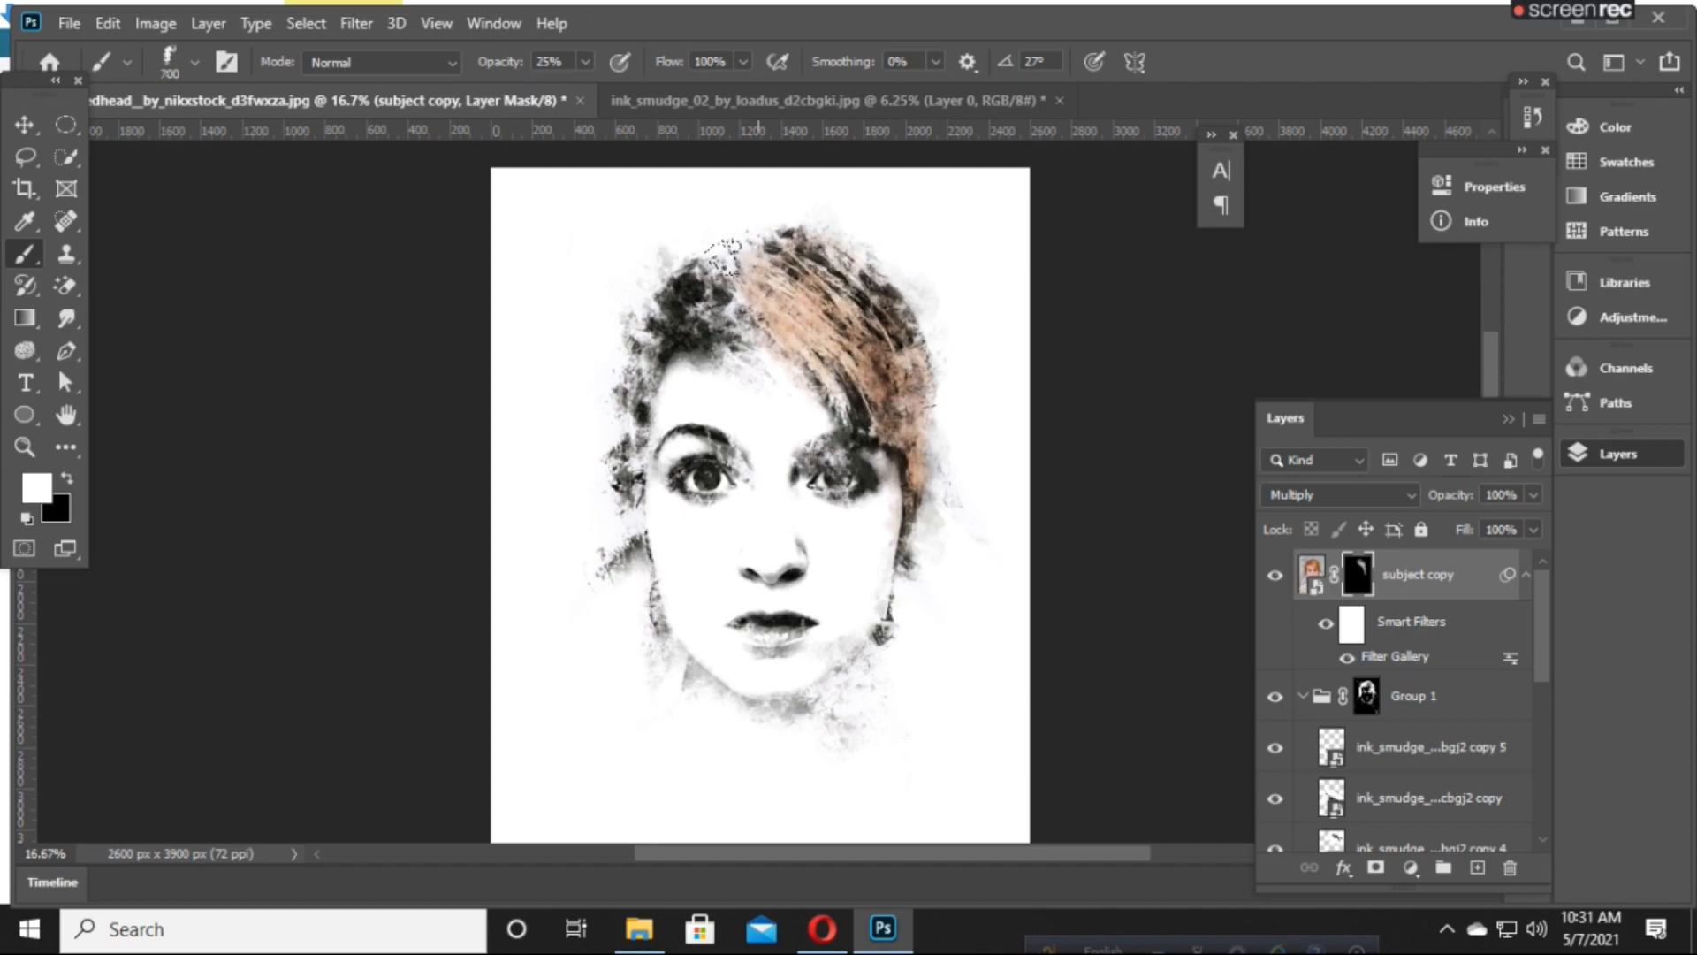
left_click_drag(756, 258, 725, 248)
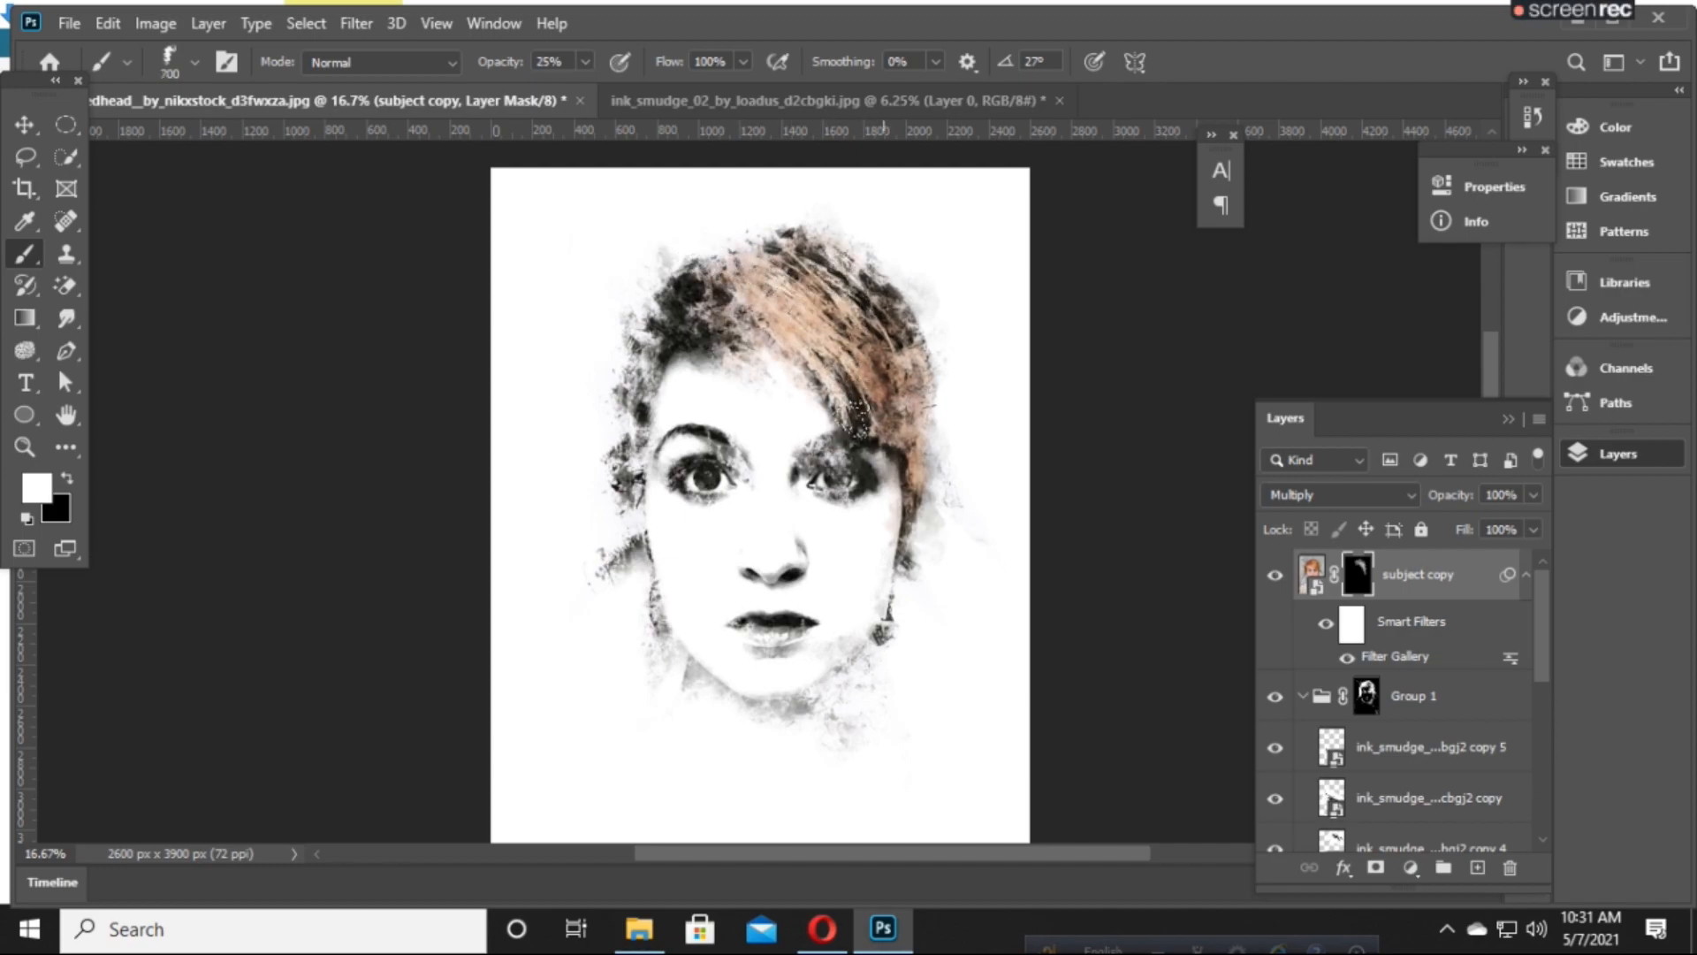
- Dab white on the subject copy's mask to reveal colour around the right eye, cheek and forehead, and reduce the brush to 400 px
left_click_drag(884, 372, 901, 415)
left_click(851, 462)
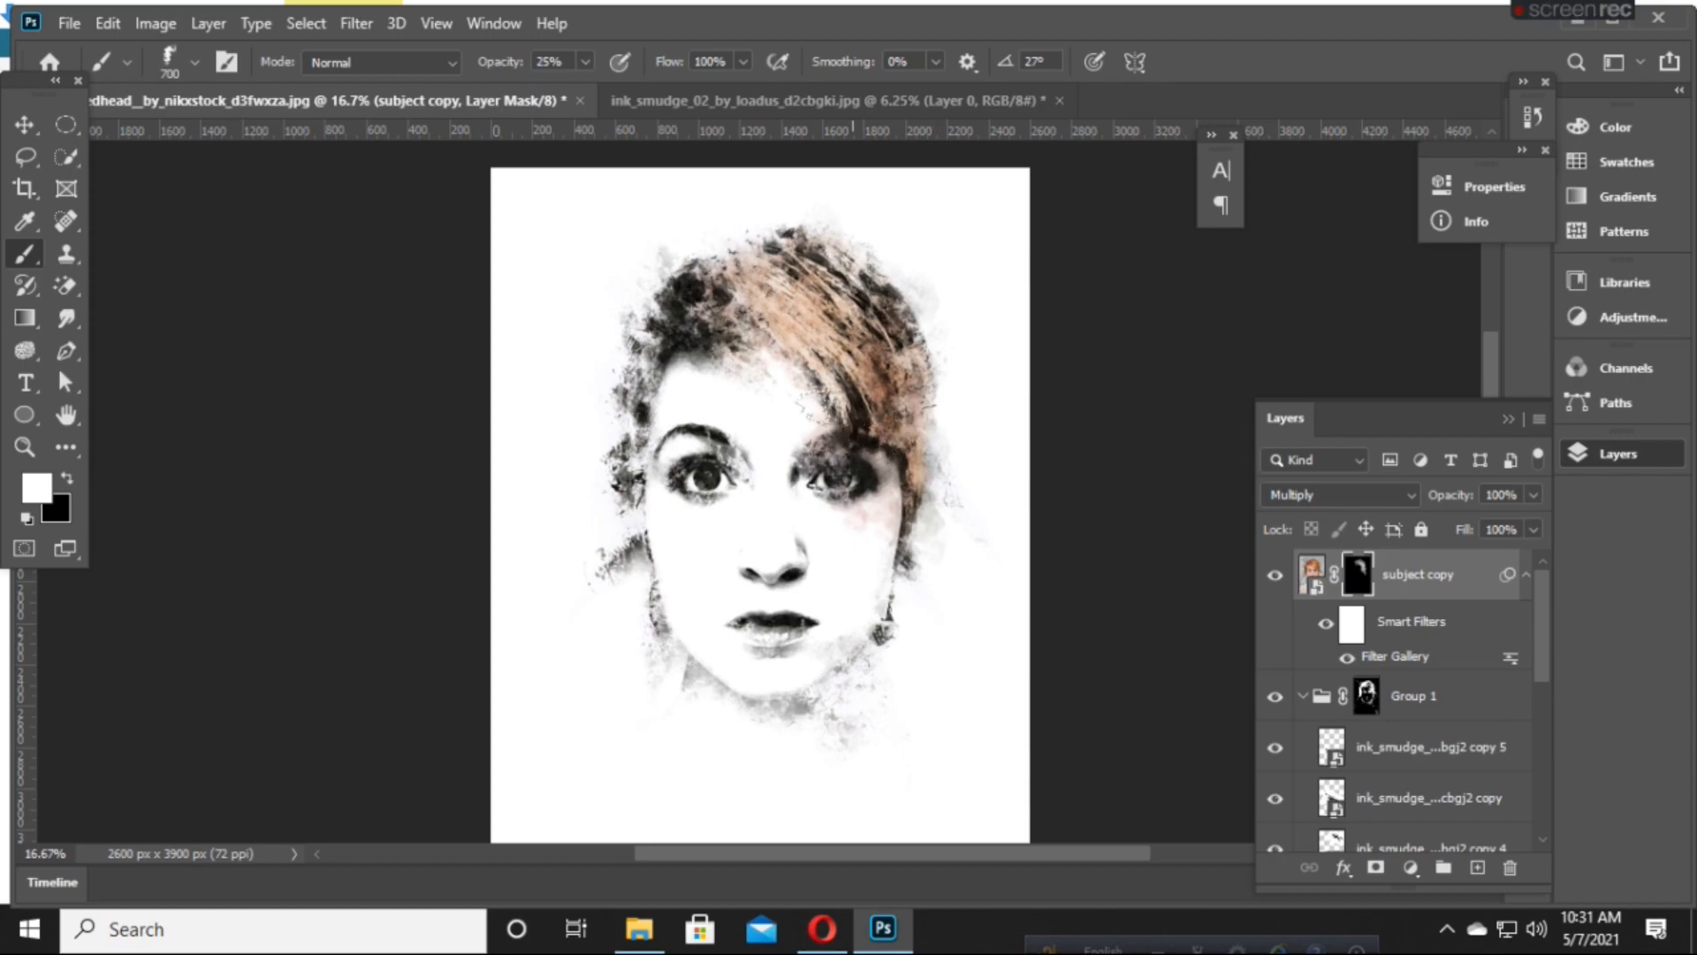
left_click(823, 460)
left_click_drag(838, 475, 861, 501)
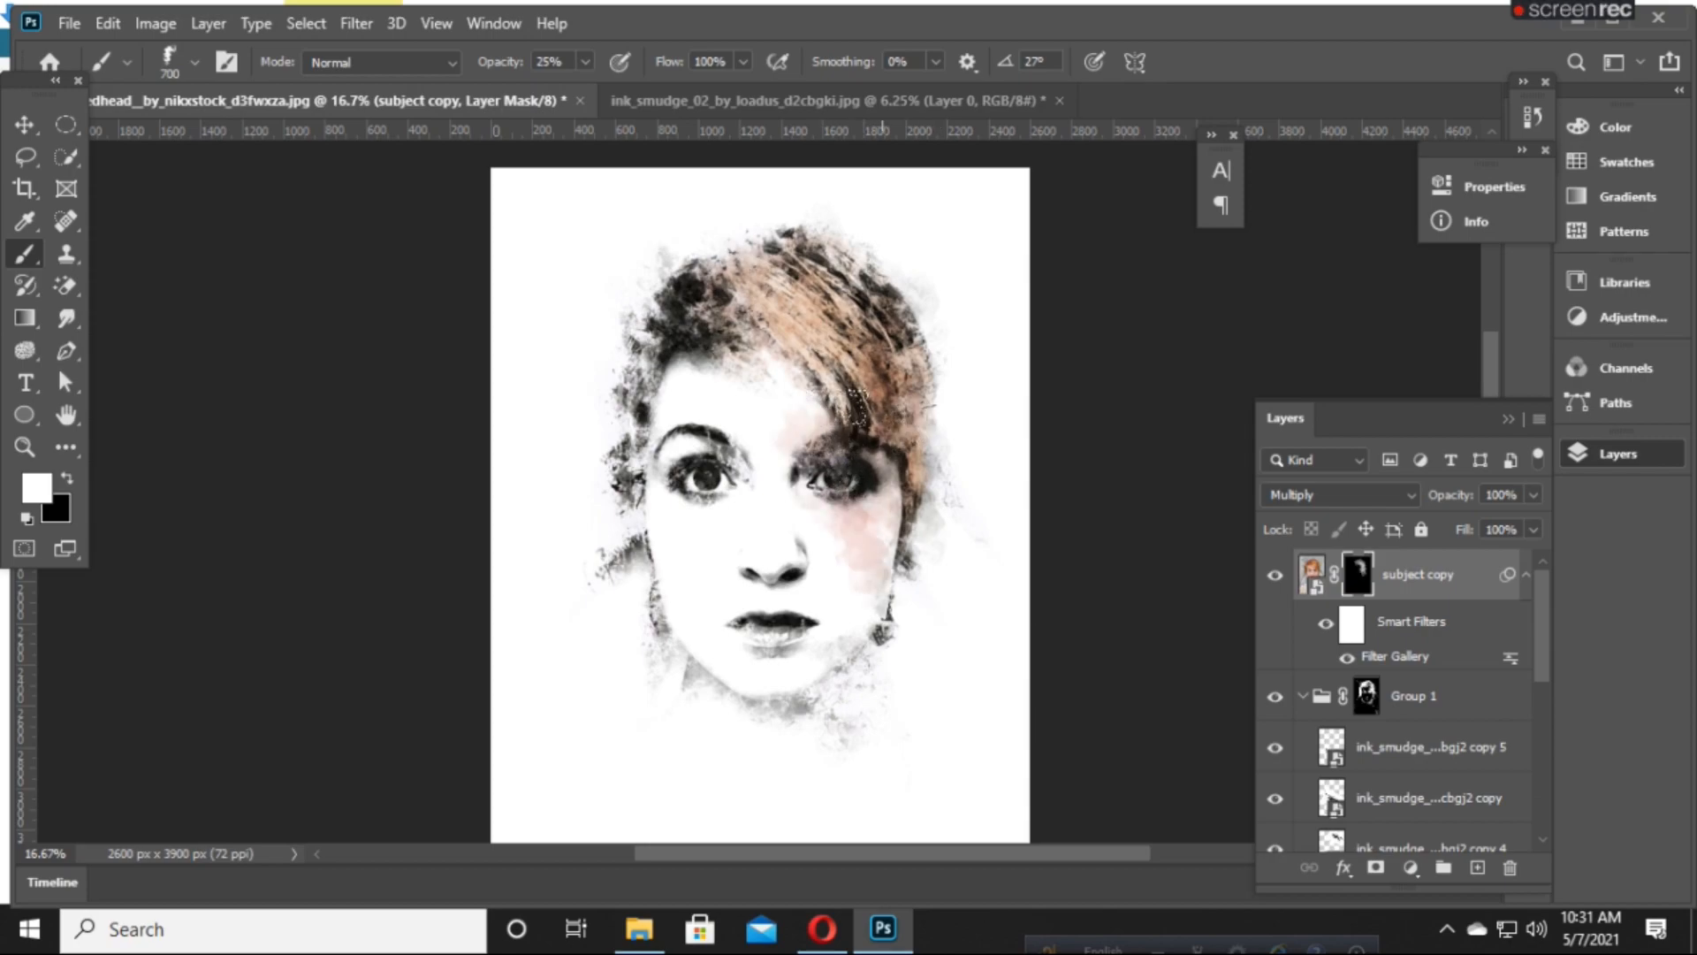
left_click(807, 396)
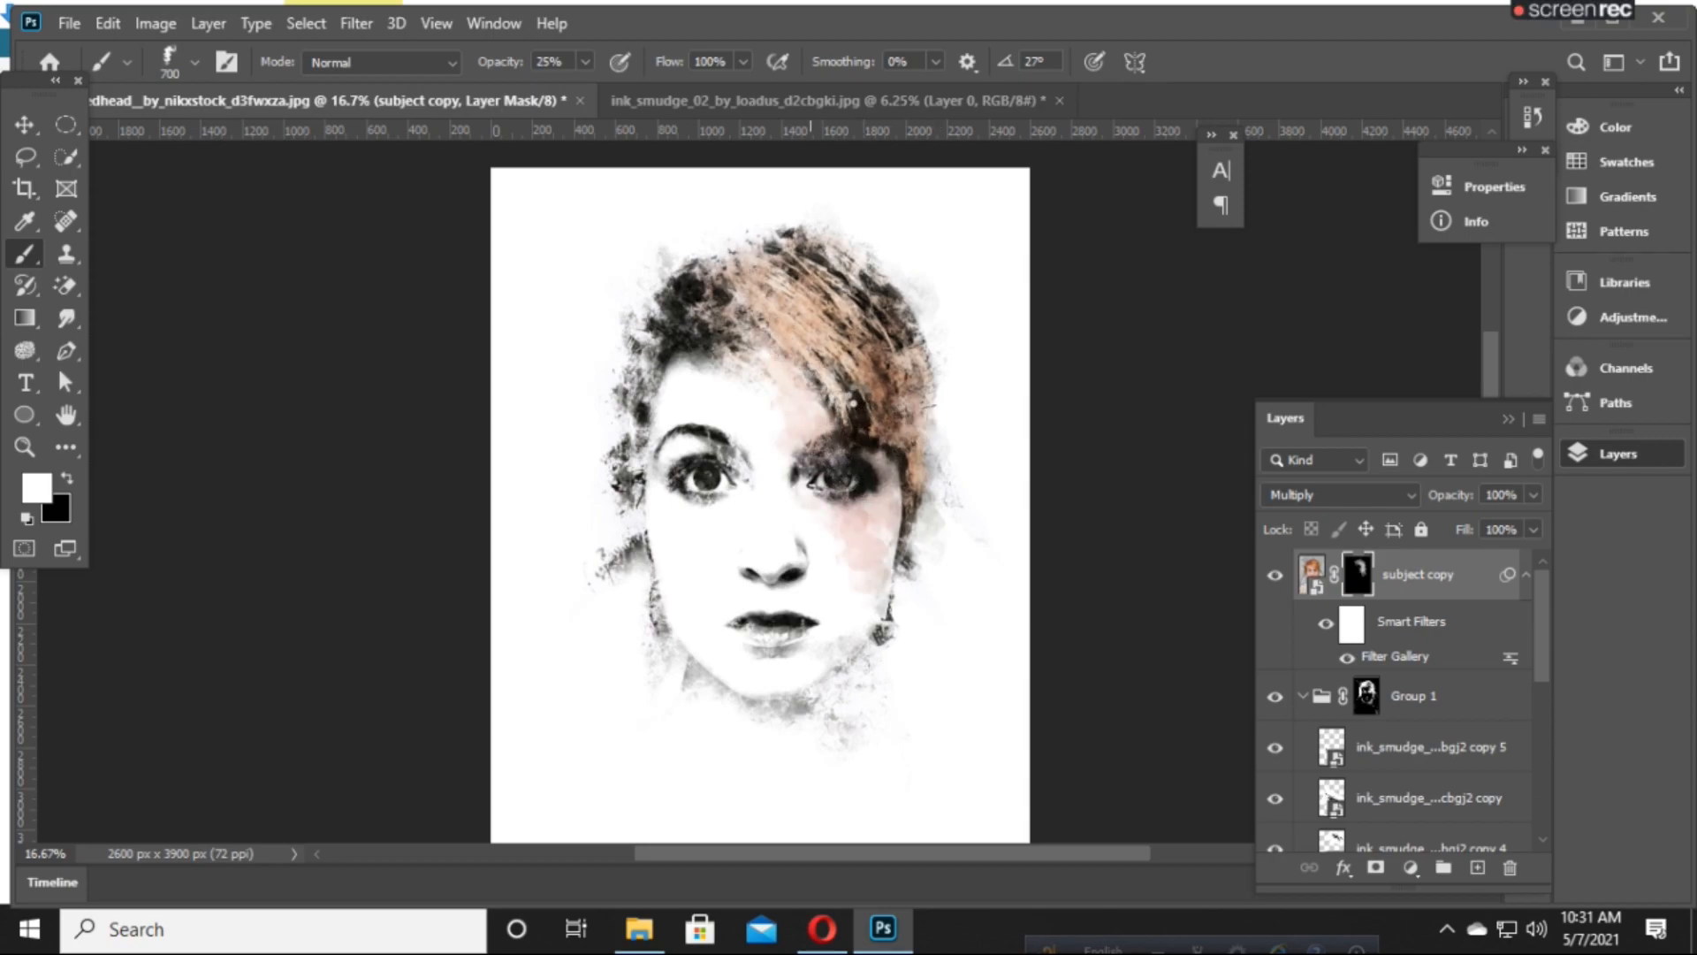
left_click(775, 355)
left_click(758, 351)
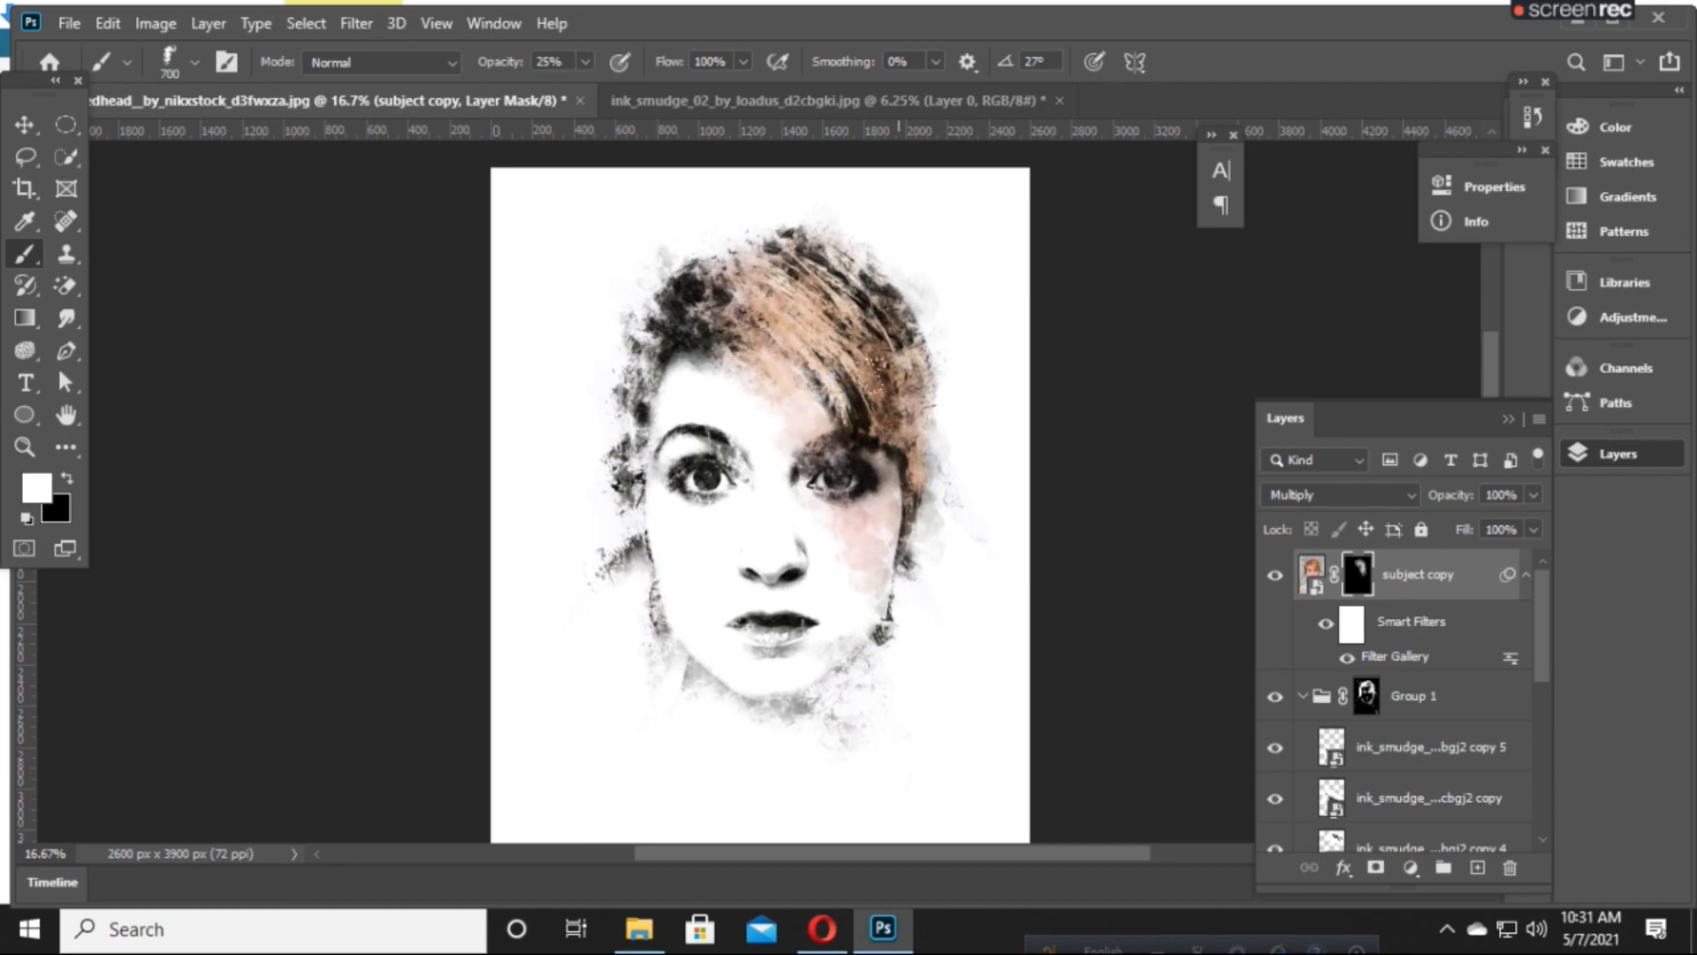
key("bracketleft")
key("bracketleft")
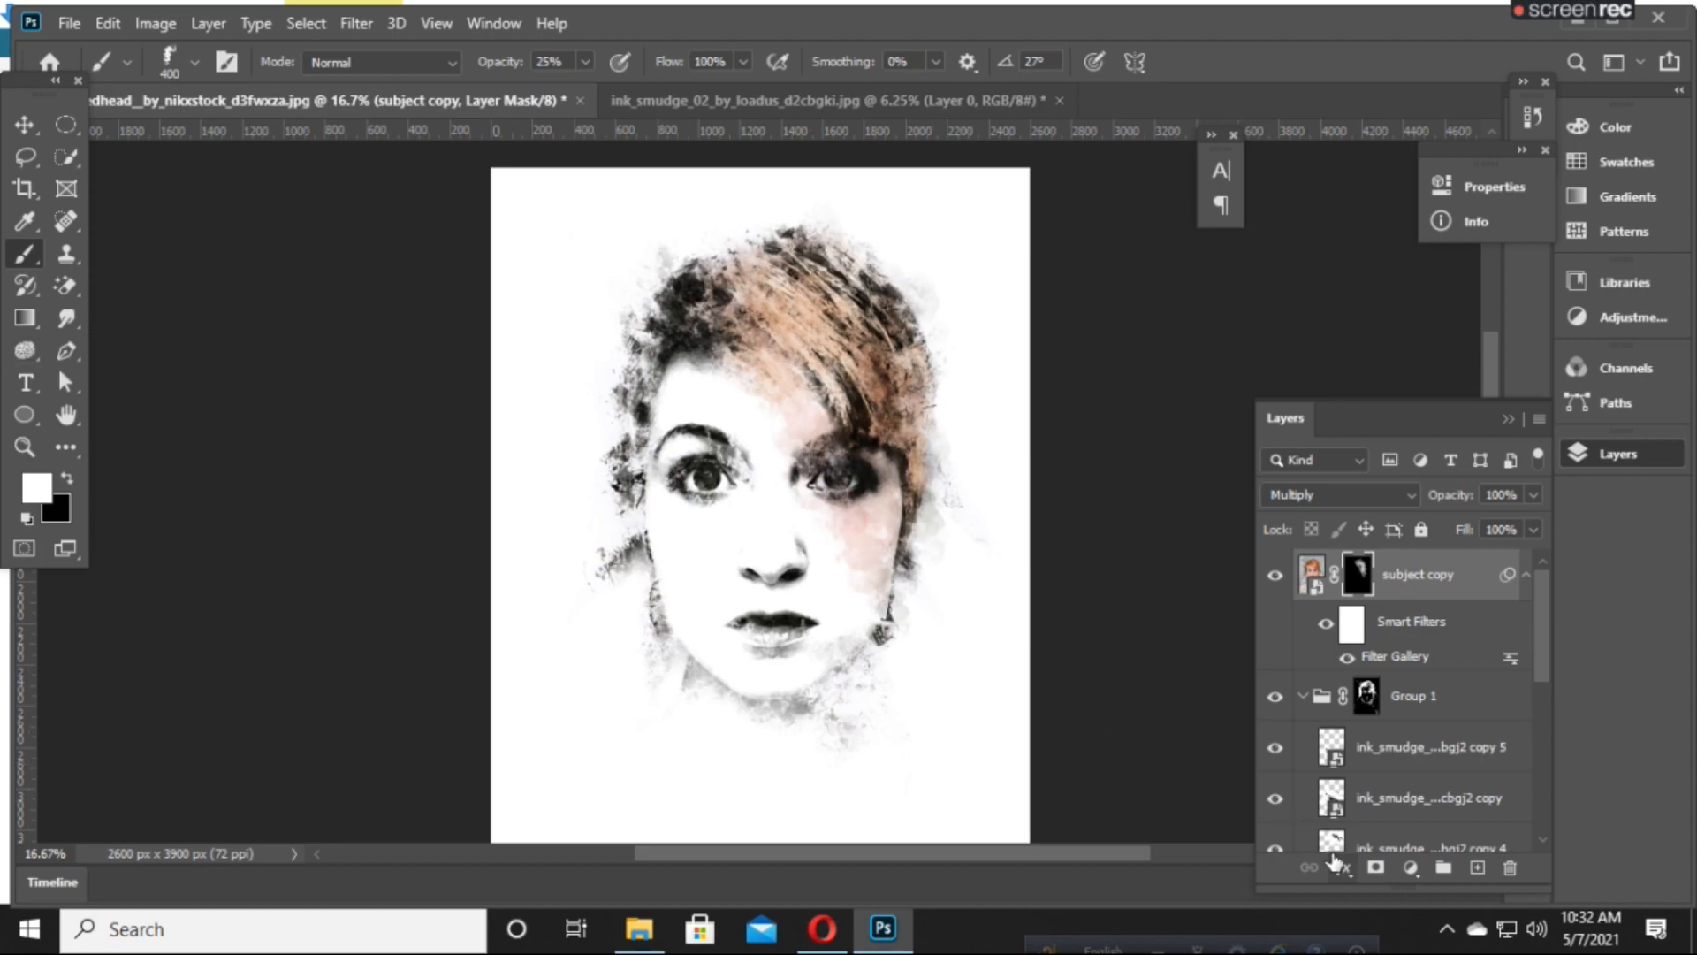
left_click(1374, 867)
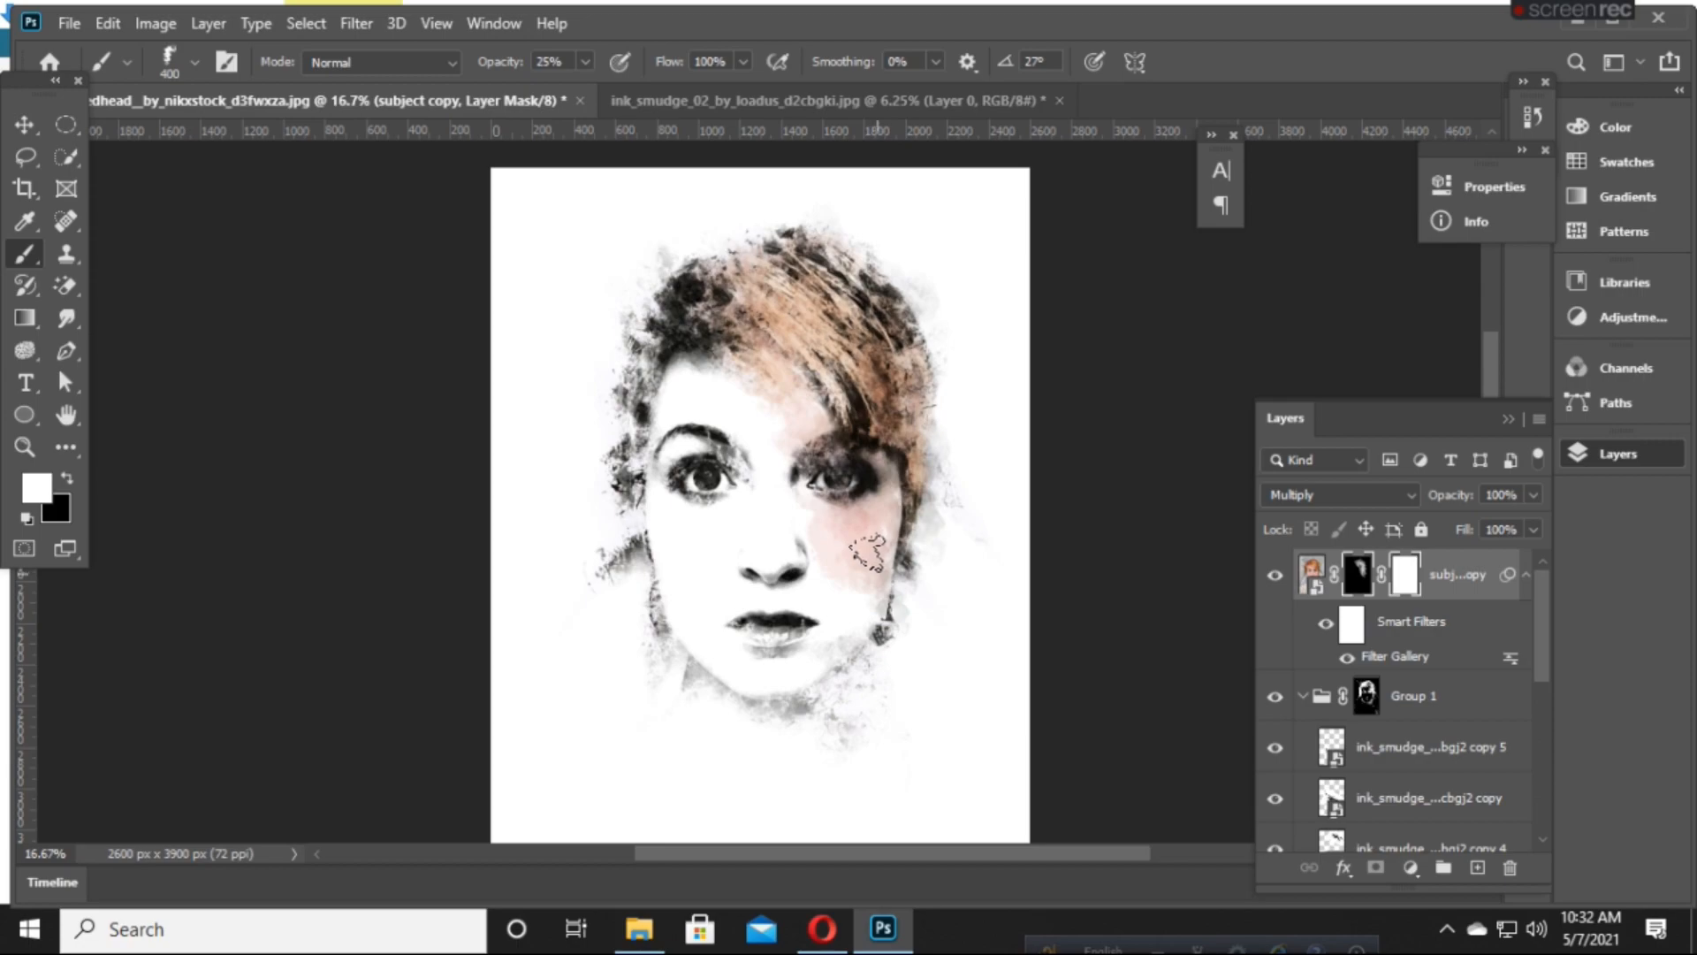
key("ctrl+z")
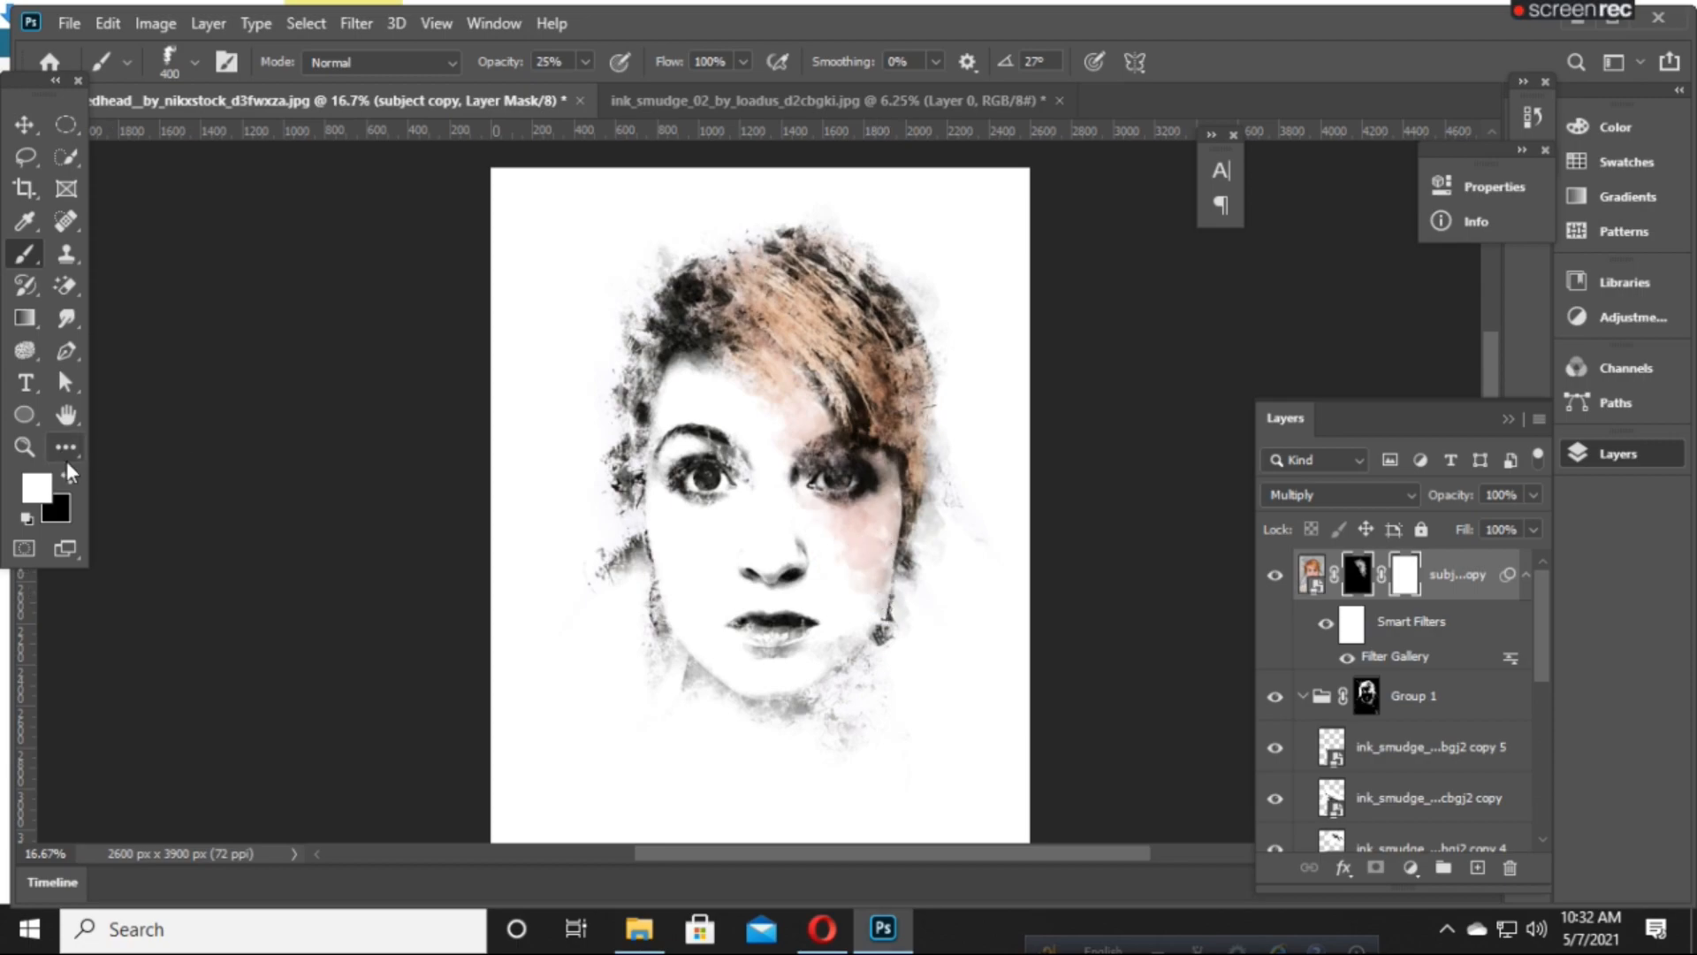
key("ctrl+z")
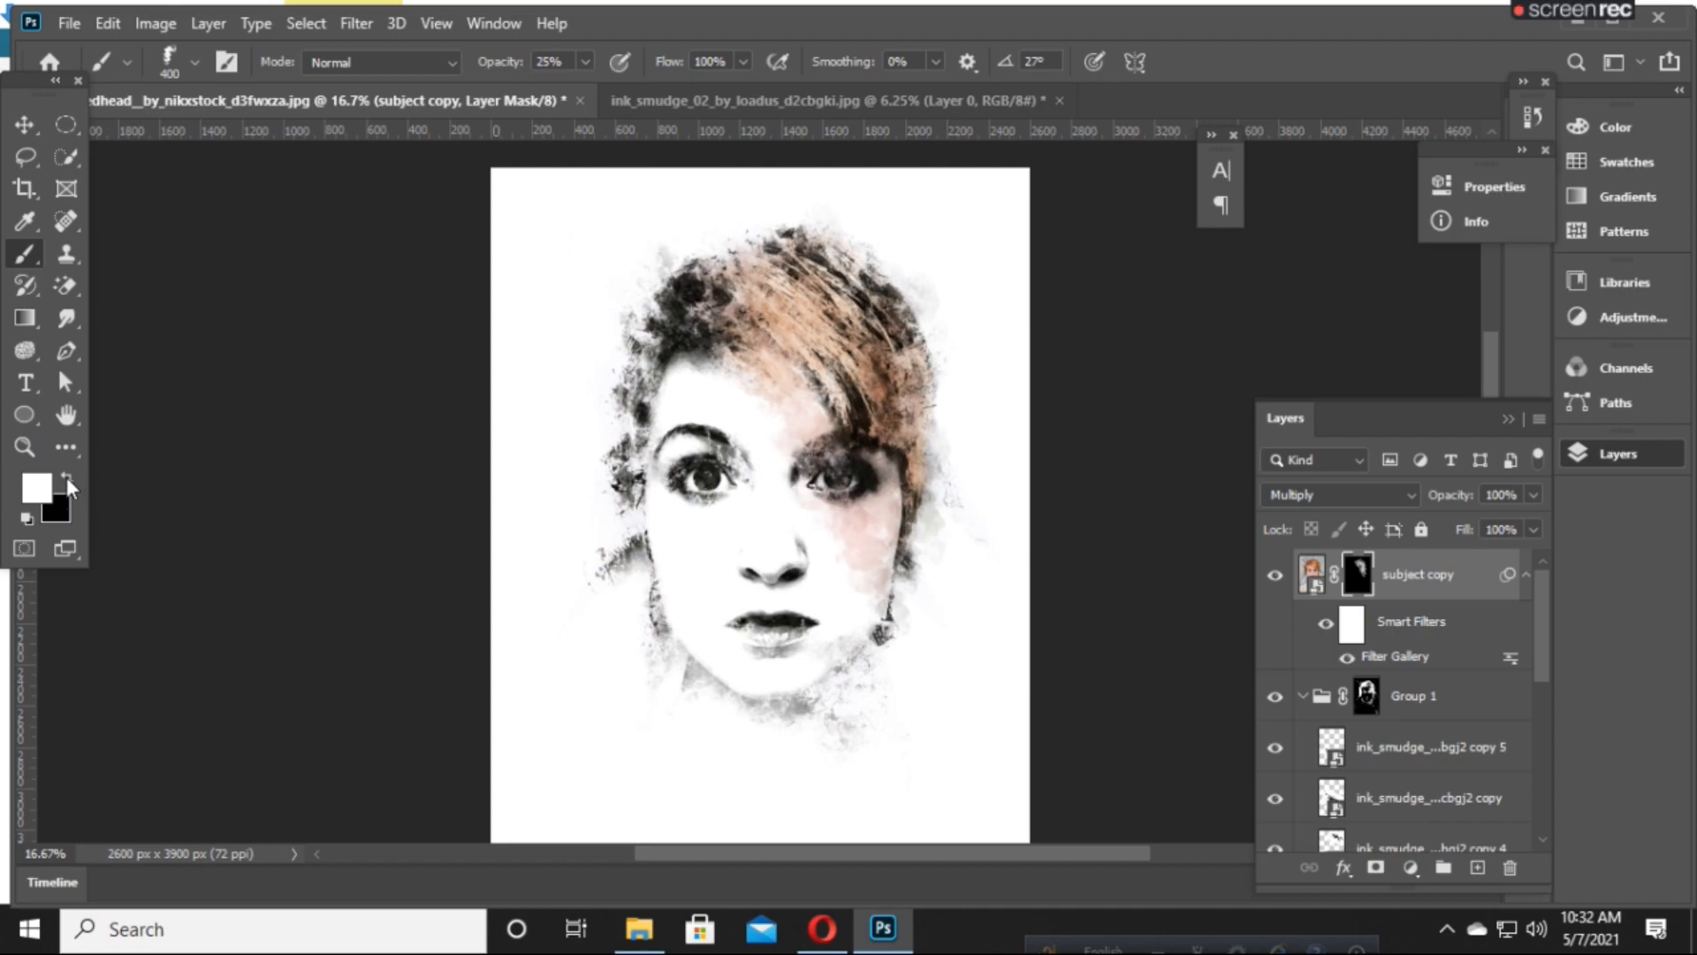
- Paint black on the subject copy's mask to fade the revealed colour on the right cheek
left_click(67, 478)
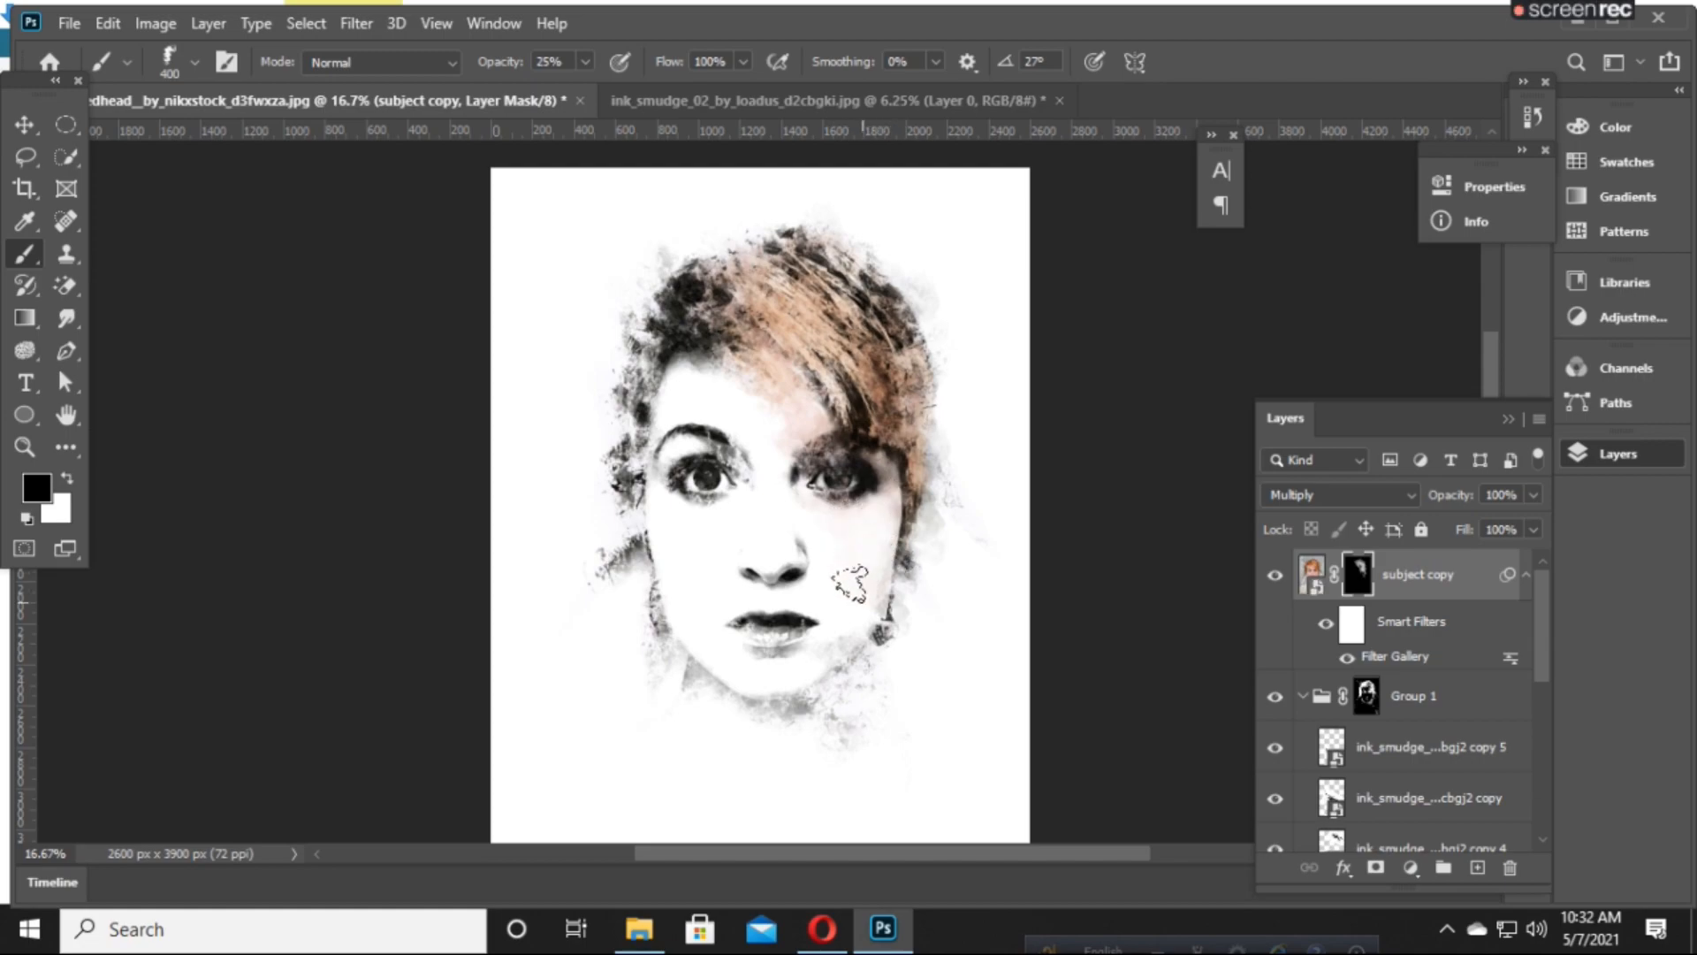
left_click(24, 125)
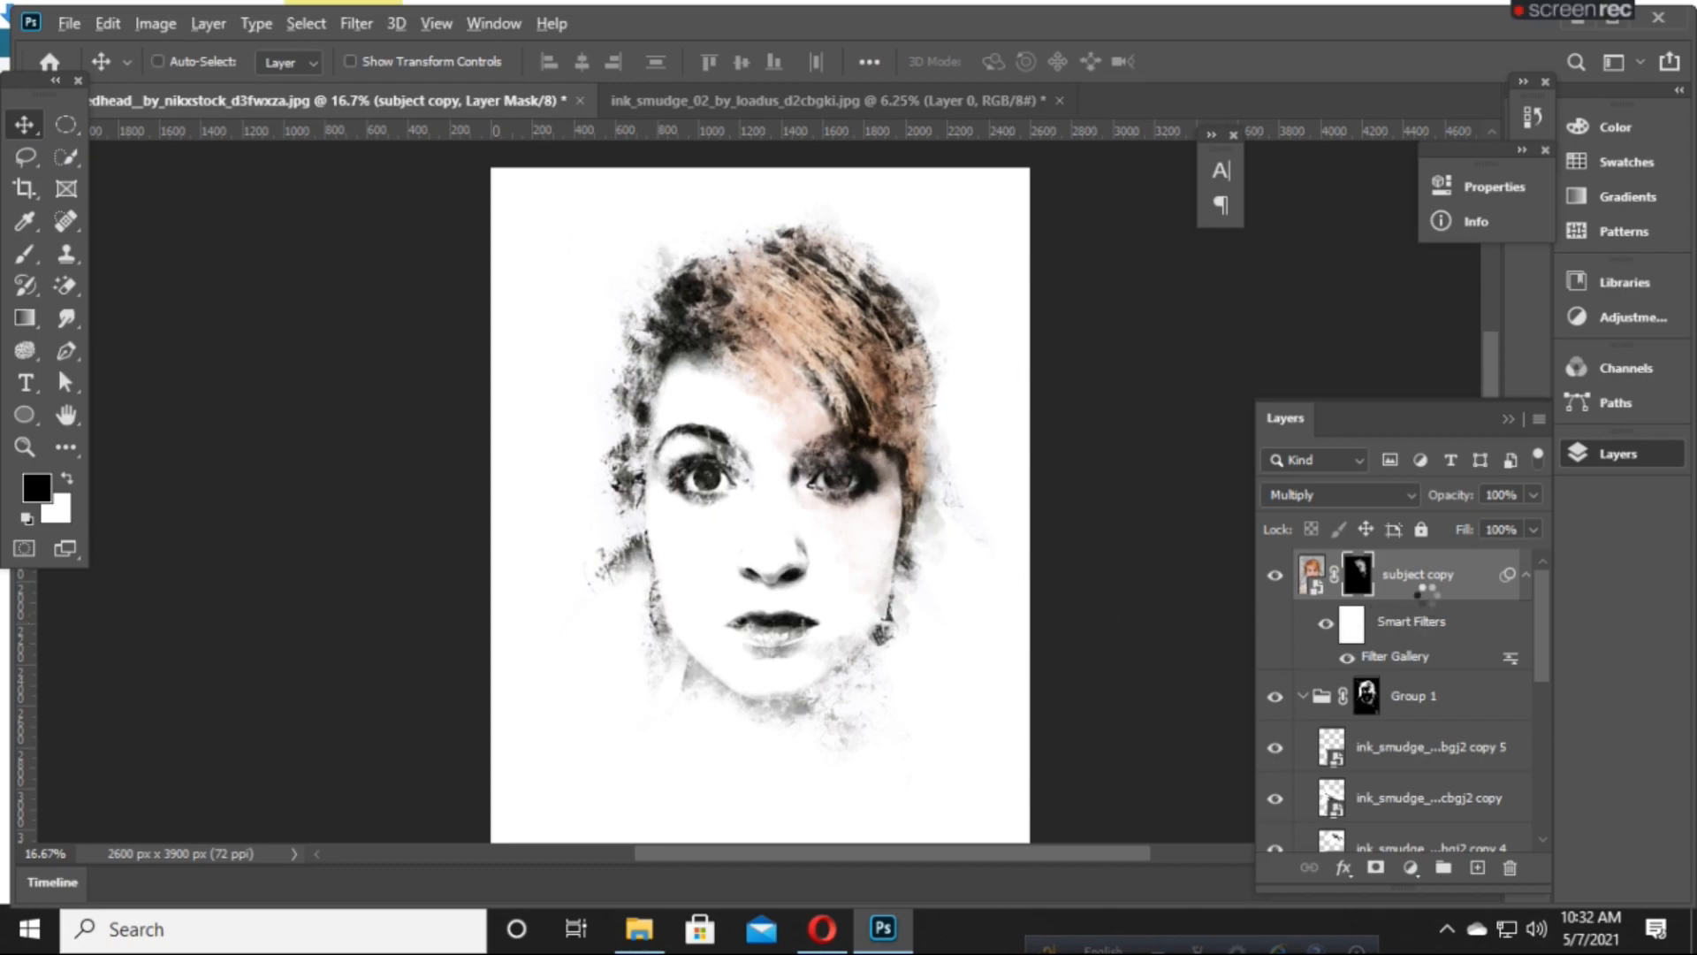
- Stamp all visible layers into a new top layer and open the Camera Raw Filter on it
key("ctrl+shift+alt+e")
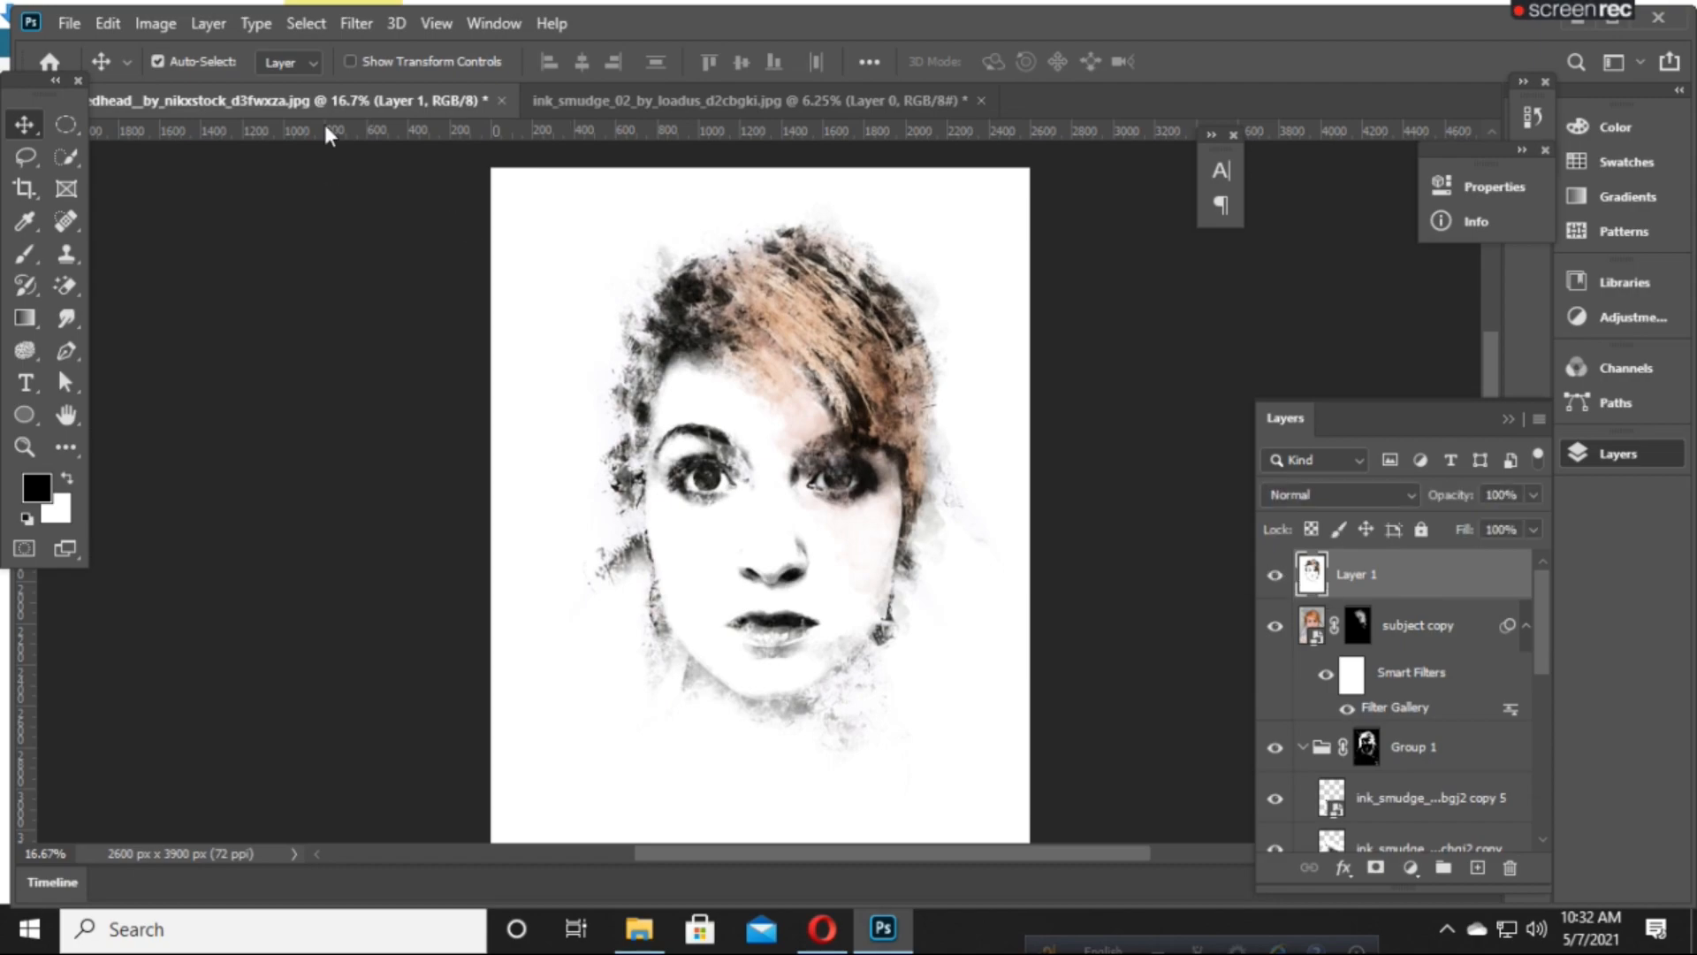
left_click(354, 24)
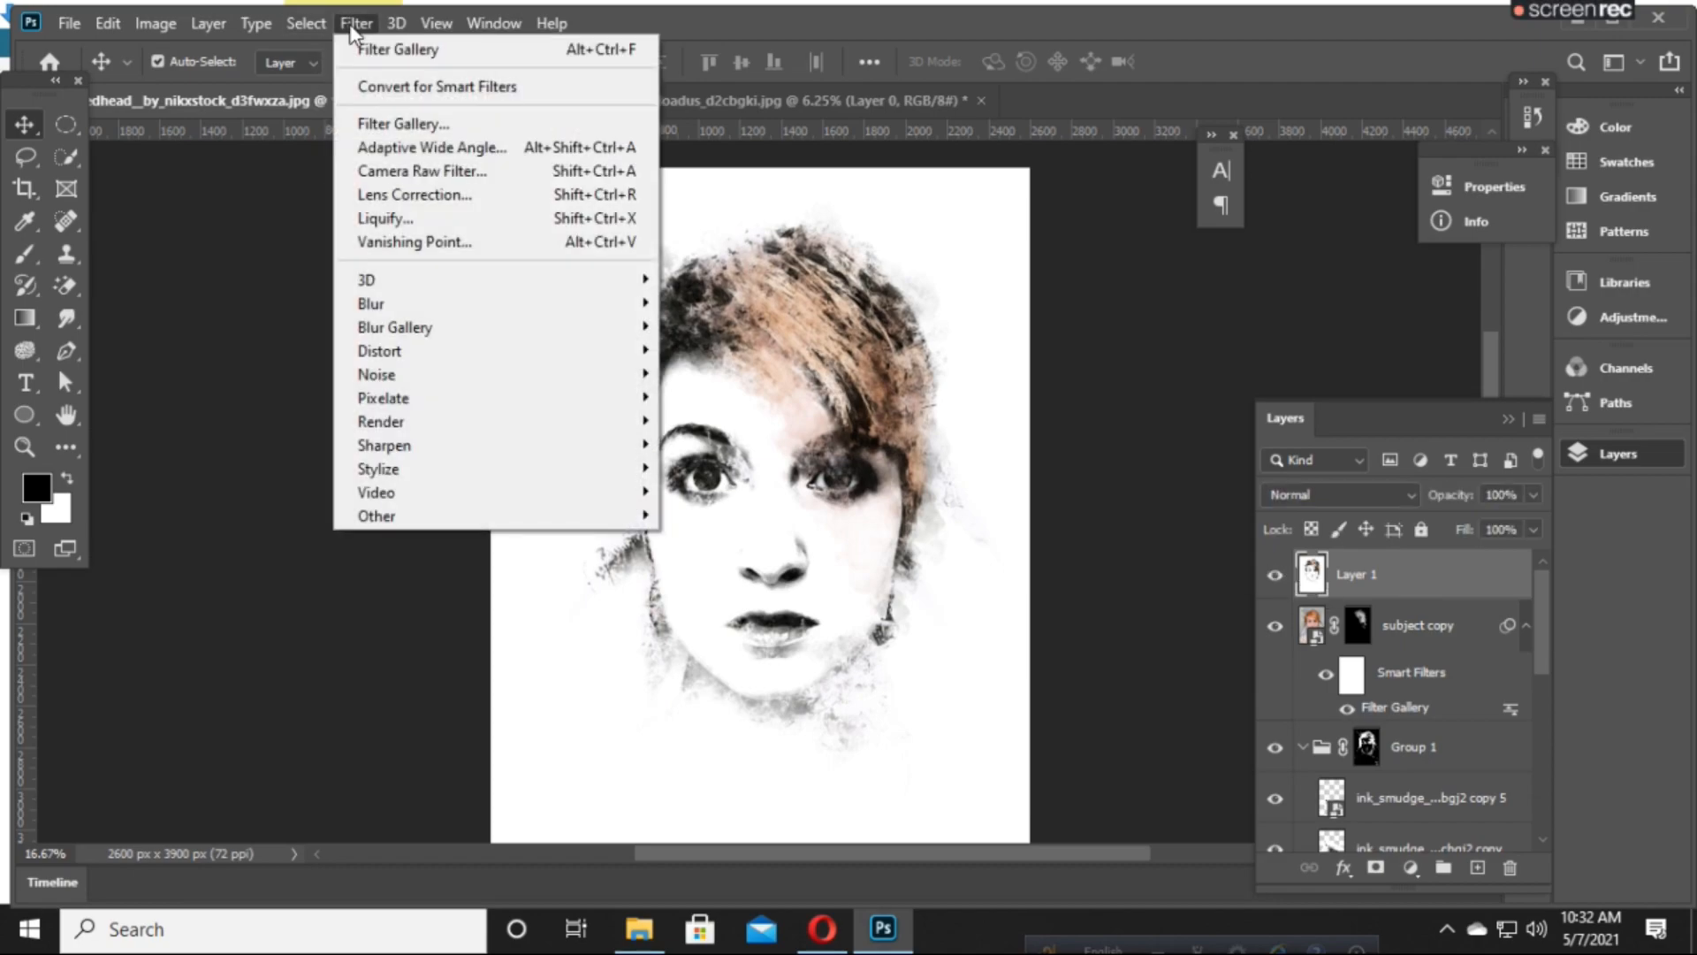
left_click(459, 172)
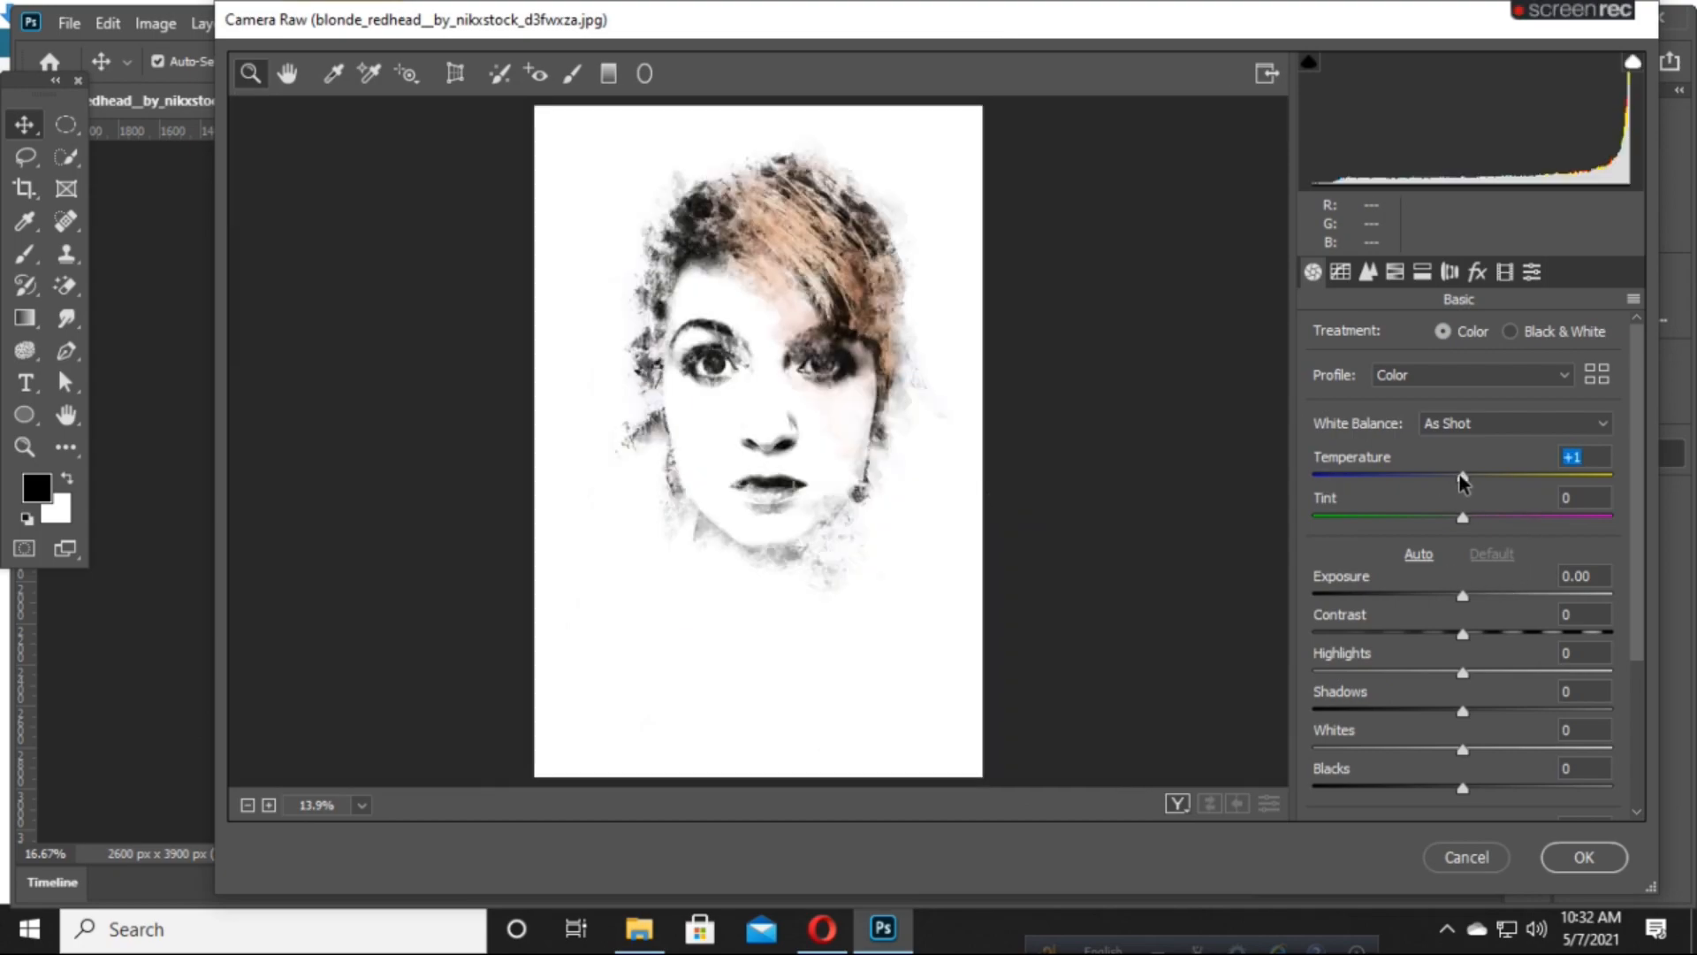
- Set Temperature to +2, Contrast to +18, Clarity to +31 and Texture to +8 in the Camera Raw basic adjustments
mouse_move(1460, 475)
left_mouse_down()
mouse_move(1429, 486)
mouse_move(1470, 485)
left_mouse_up()
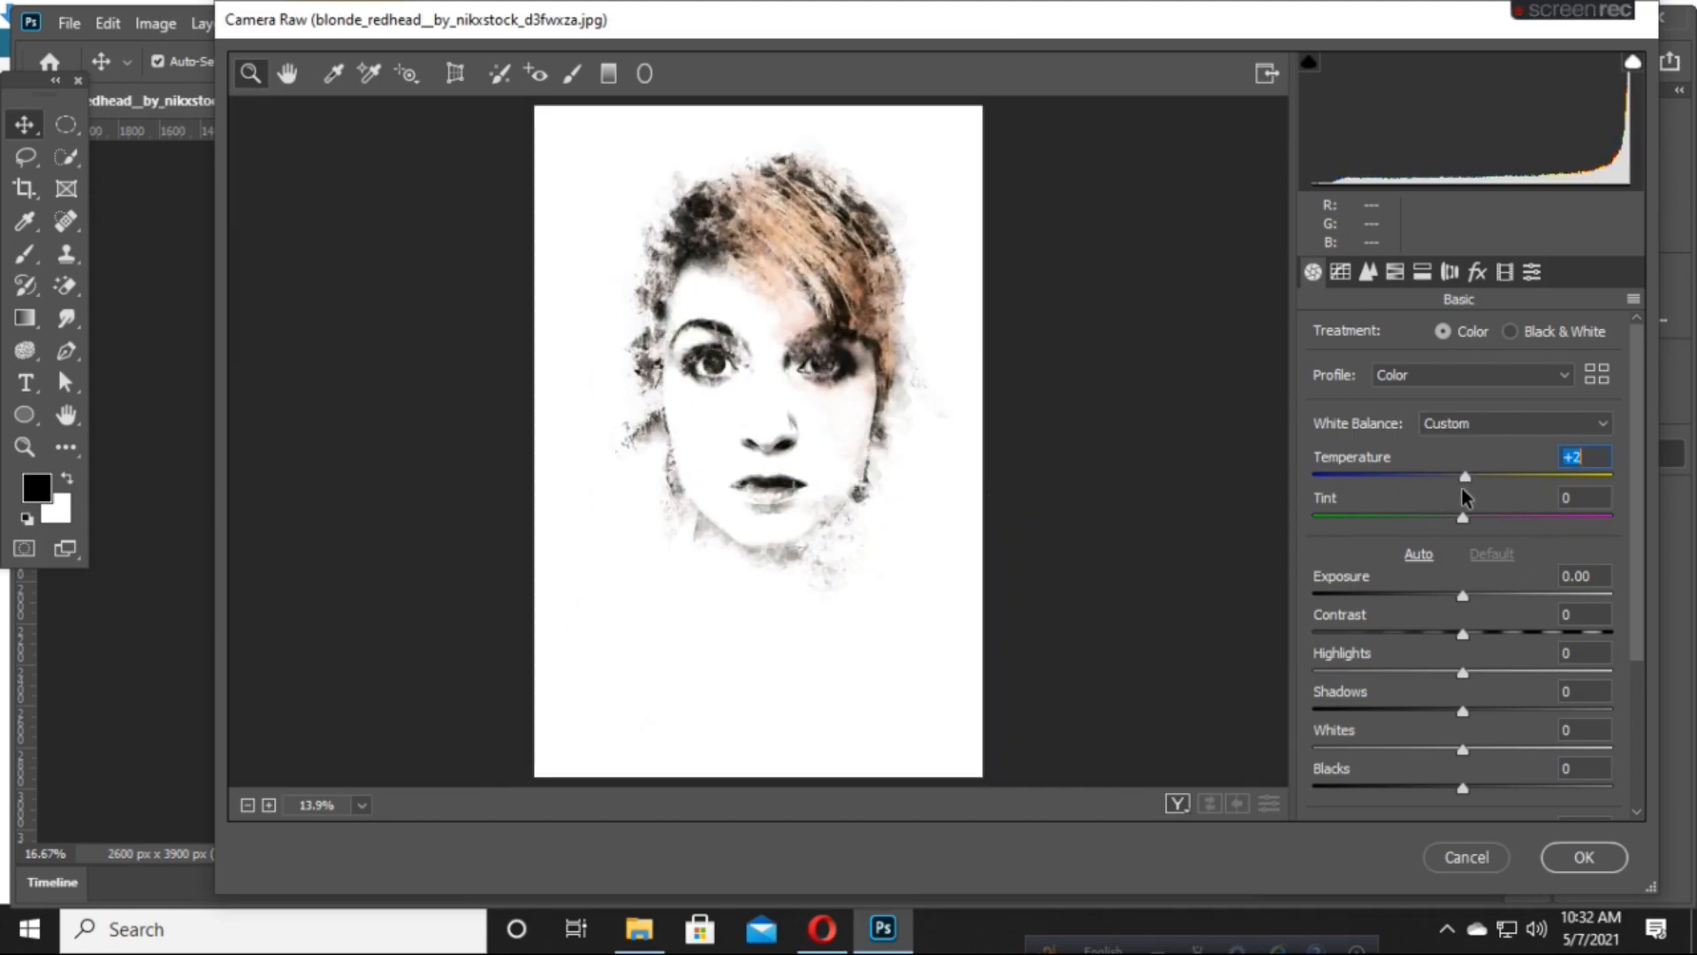
scroll(1489, 539, "down", 1)
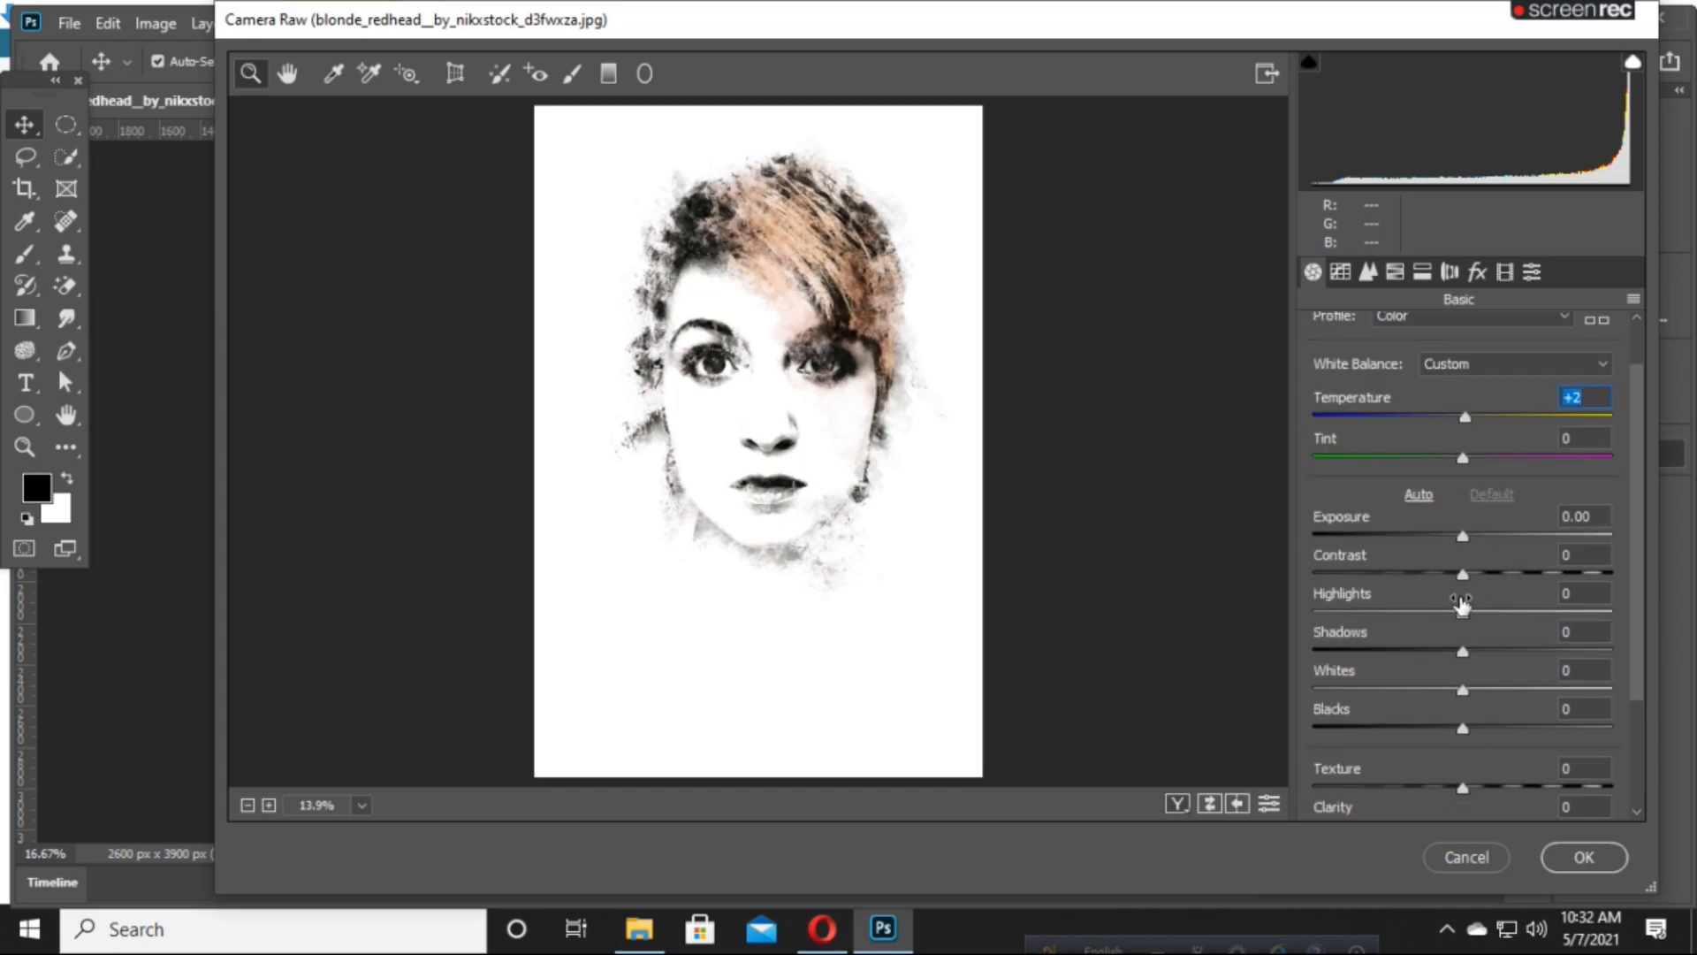
mouse_move(1463, 573)
left_mouse_down()
mouse_move(1560, 557)
mouse_move(1490, 570)
left_mouse_up()
scroll(1489, 723, "down", 2)
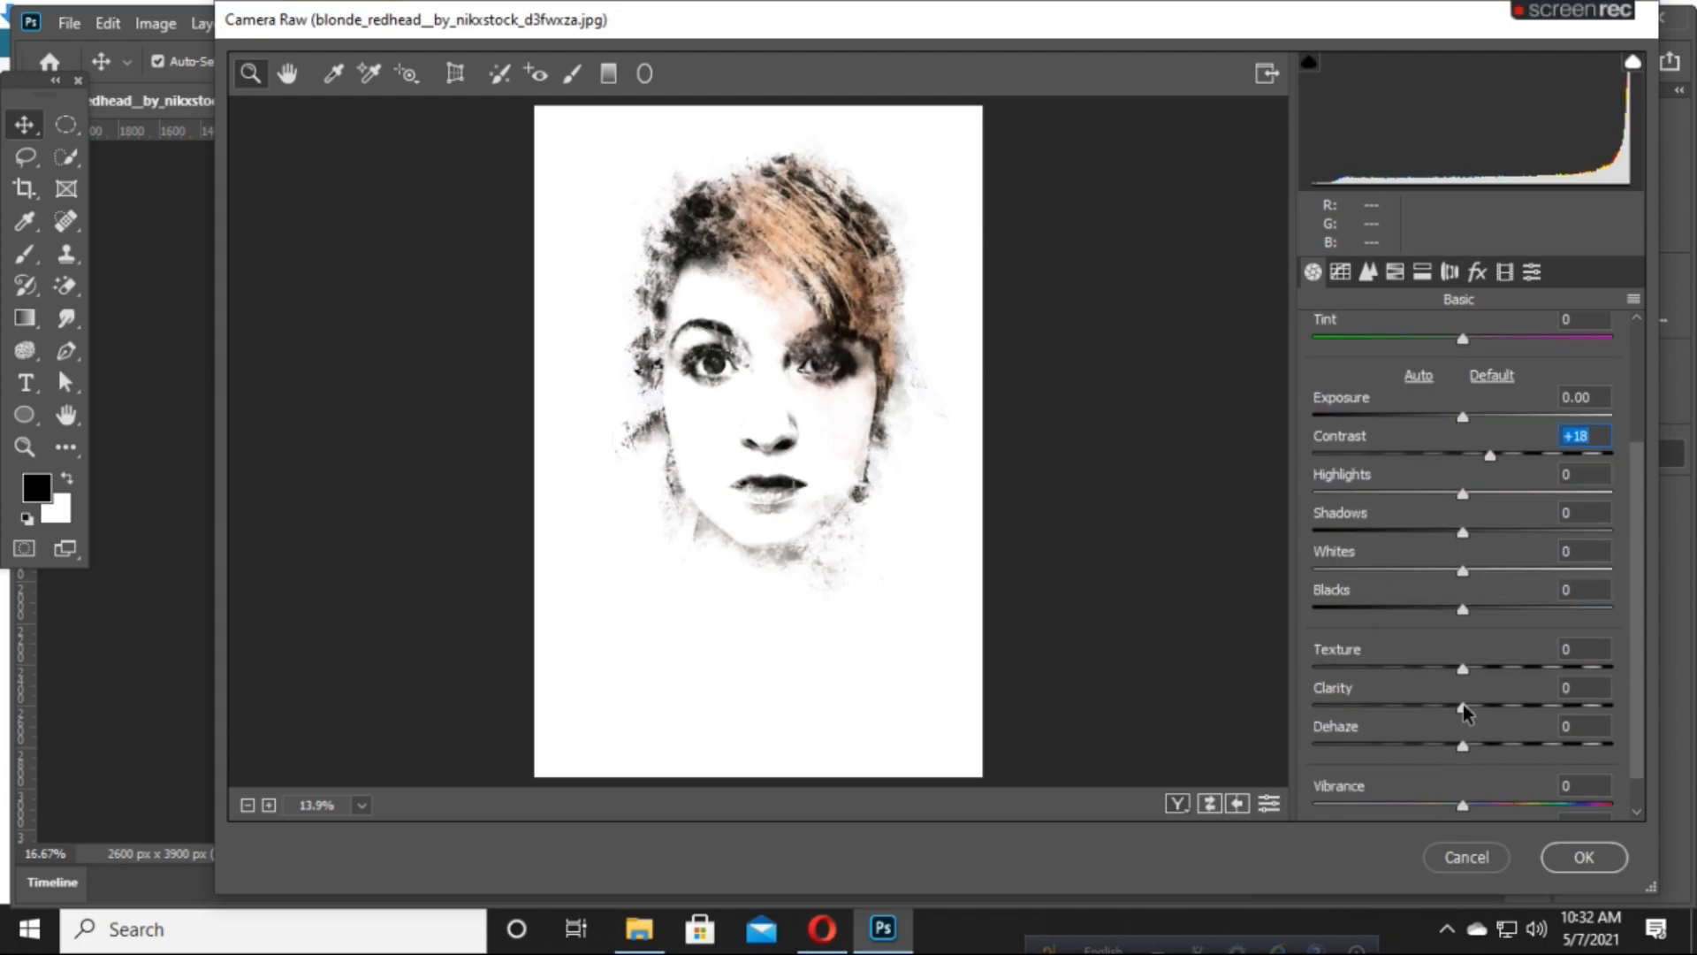
mouse_move(1462, 703)
left_mouse_down()
mouse_move(1520, 704)
mouse_move(1401, 663)
mouse_move(1341, 669)
mouse_move(1475, 677)
left_mouse_up()
- Lower the Vibrance slightly, set Highlights to +14 and Shadows to +1, and apply the Camera Raw adjustments
scroll(1503, 689, "down", 1)
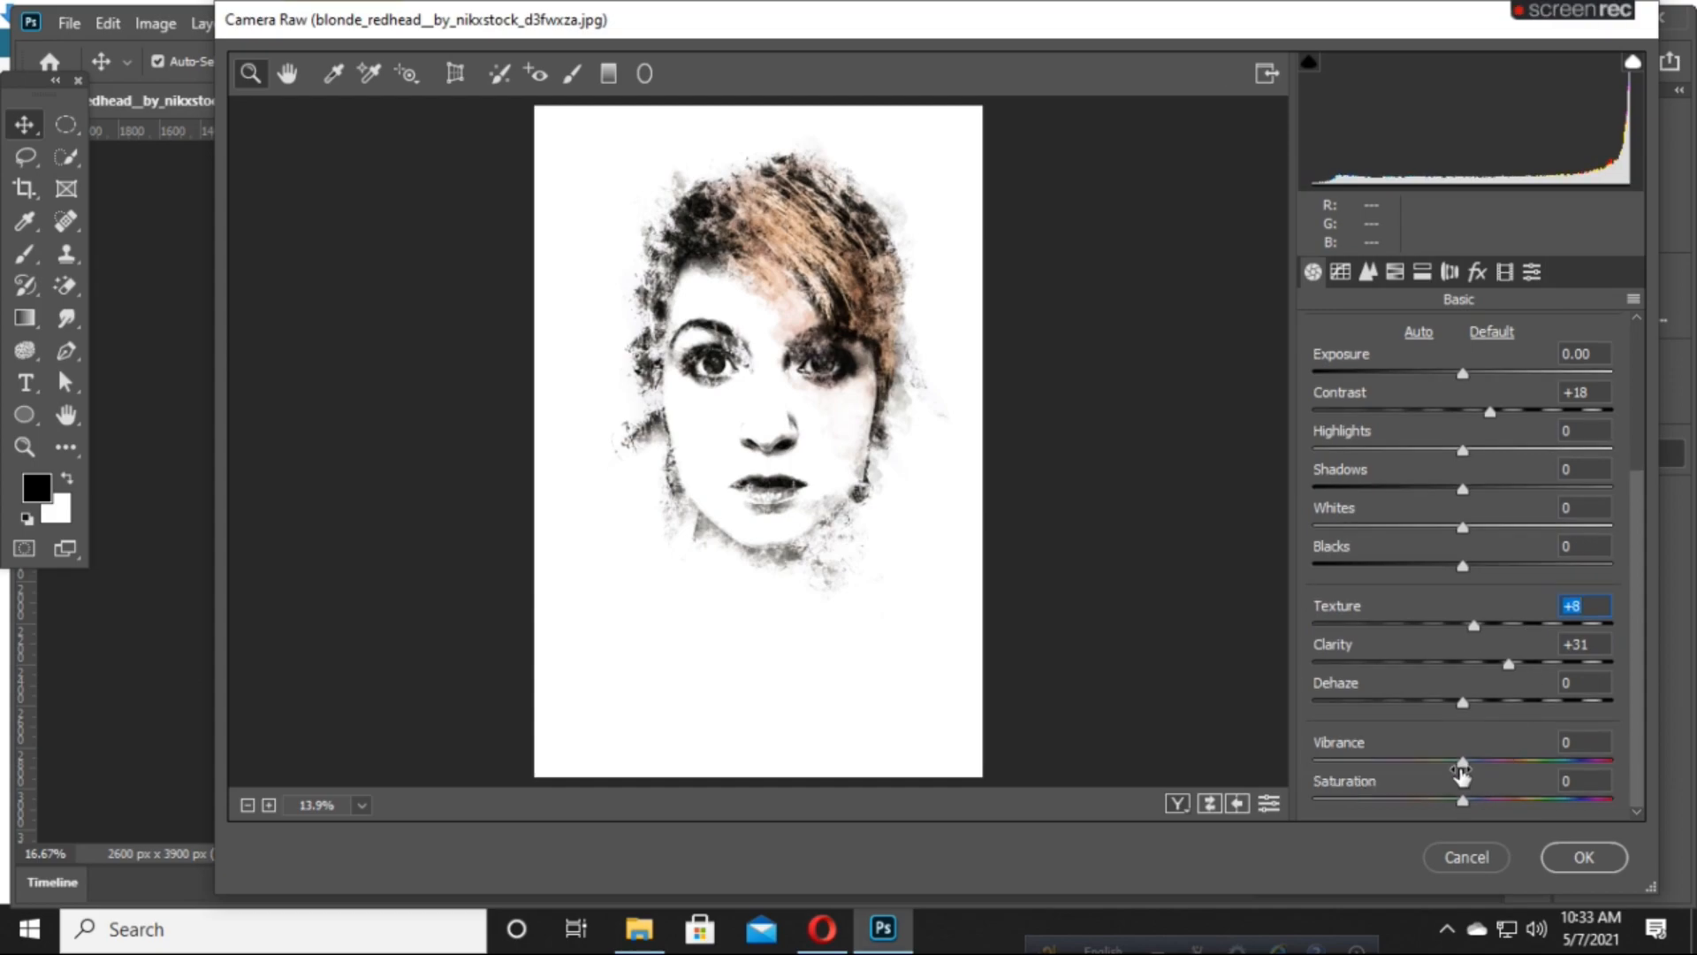
mouse_move(1460, 760)
left_mouse_down()
mouse_move(1377, 767)
mouse_move(1442, 761)
left_mouse_up()
scroll(1467, 762, "up", 5)
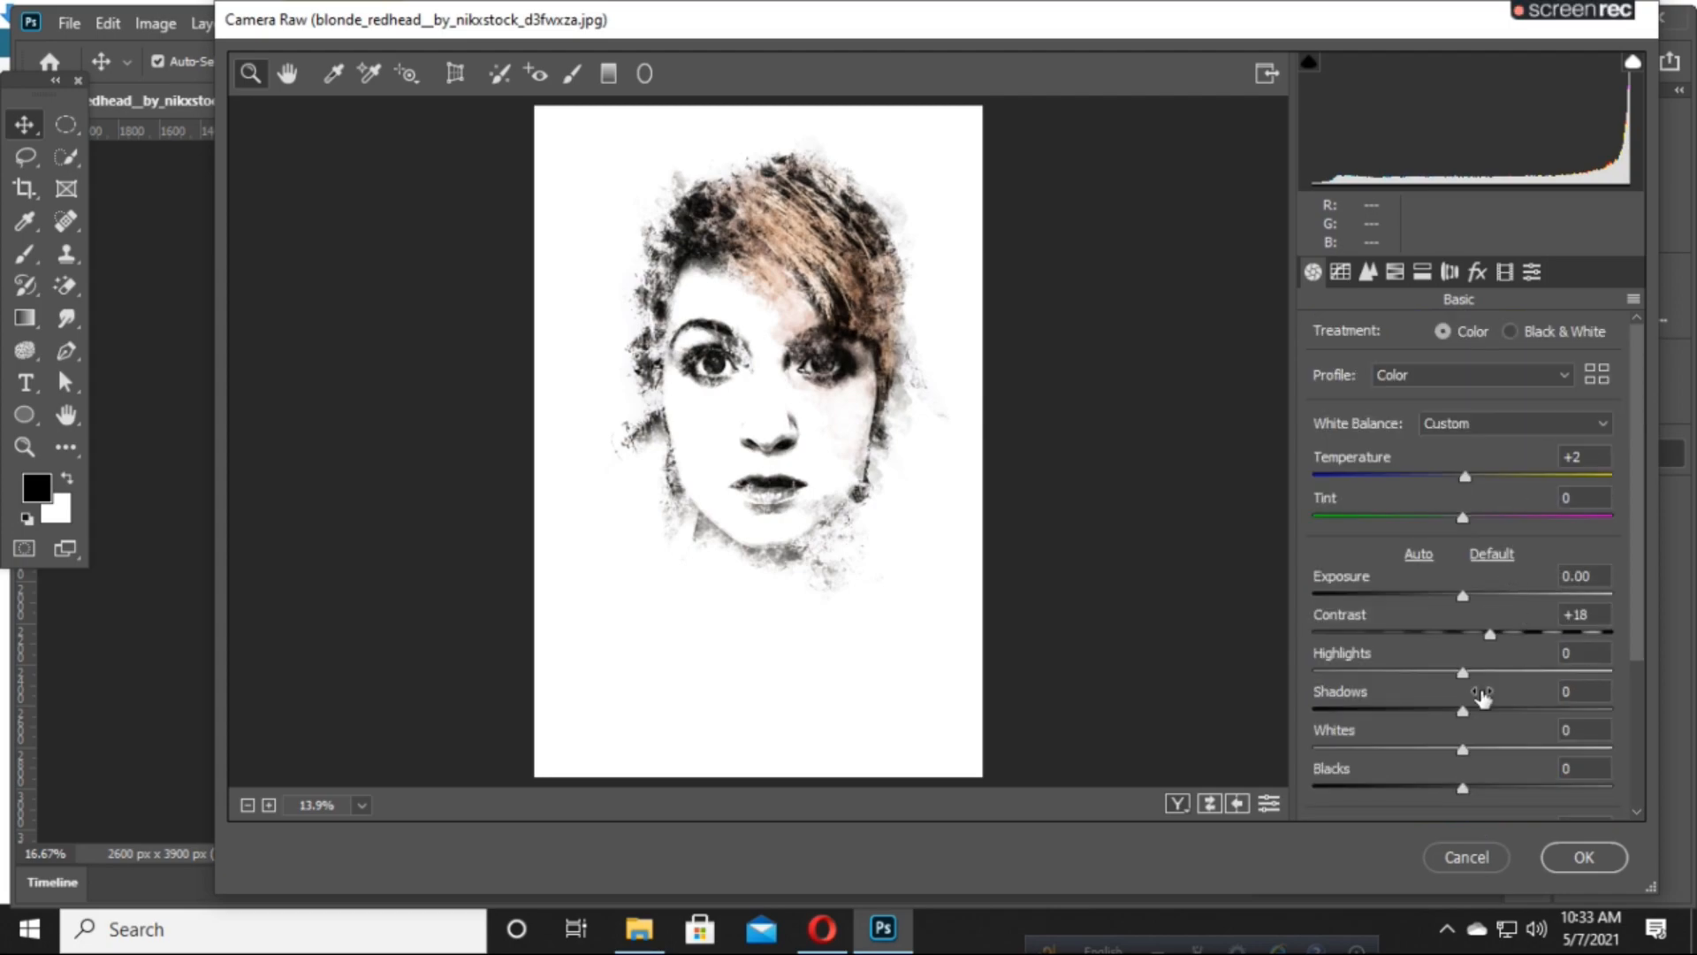
mouse_move(1464, 684)
left_mouse_down()
mouse_move(1588, 672)
mouse_move(1379, 686)
mouse_move(1579, 674)
mouse_move(1401, 686)
mouse_move(1516, 698)
mouse_move(1443, 705)
mouse_move(1519, 693)
mouse_move(1424, 712)
mouse_move(1455, 721)
mouse_move(1420, 713)
mouse_move(1463, 712)
left_mouse_up()
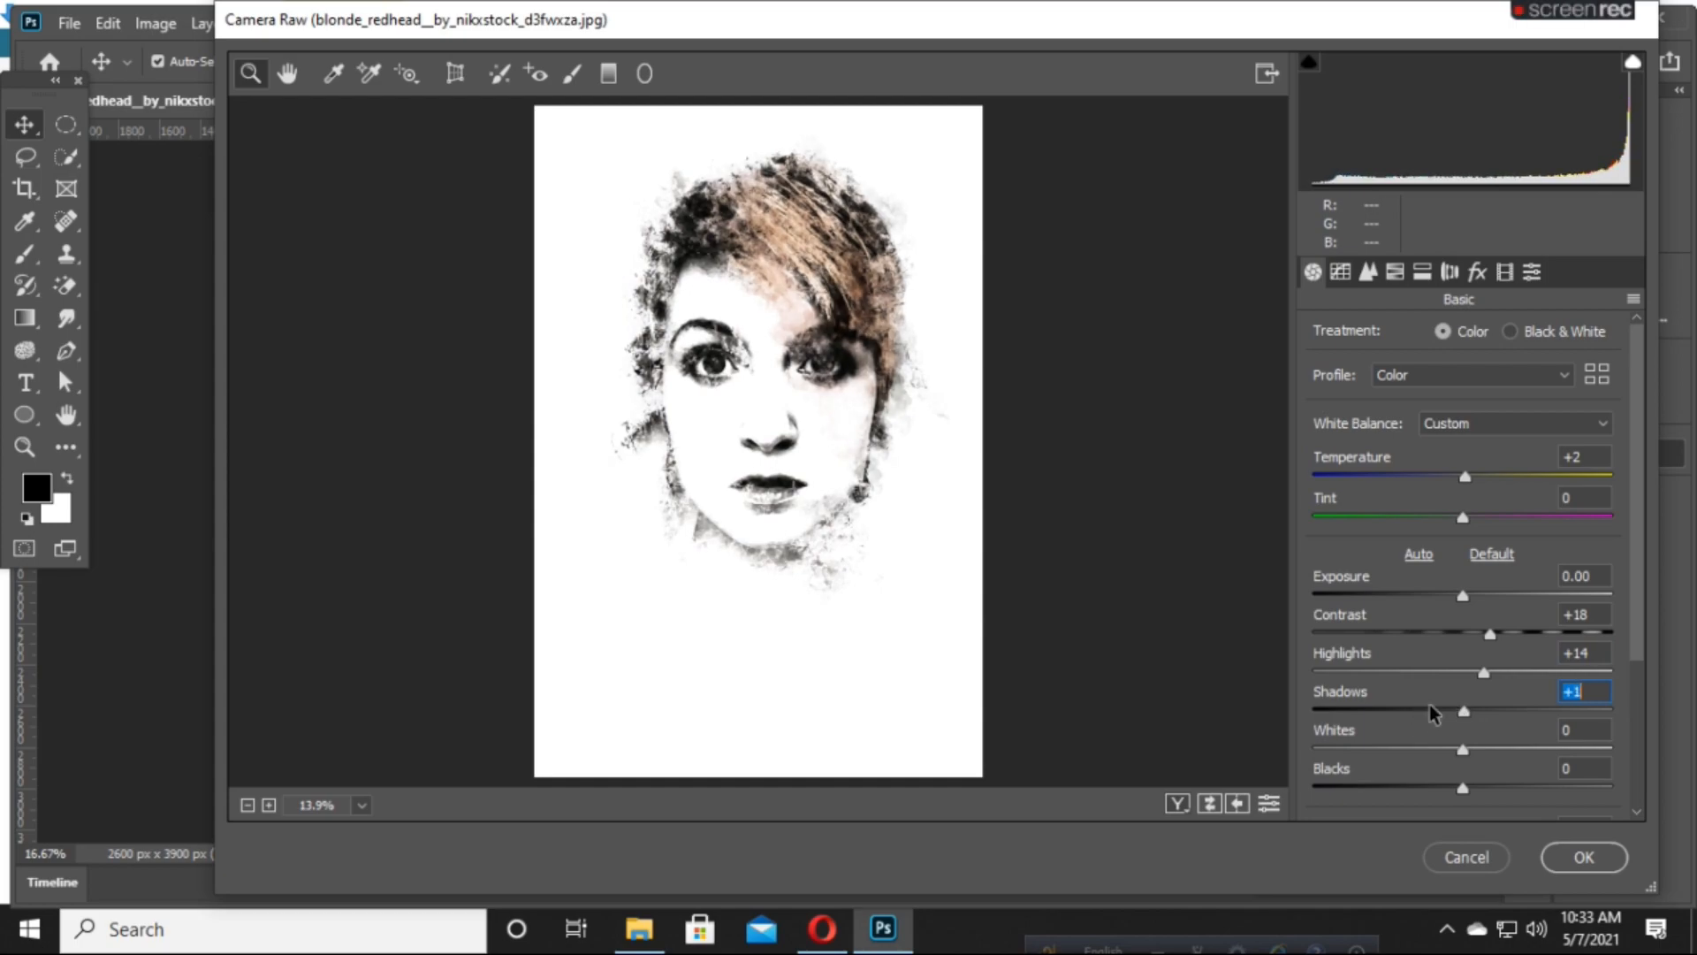
left_click(1573, 868)
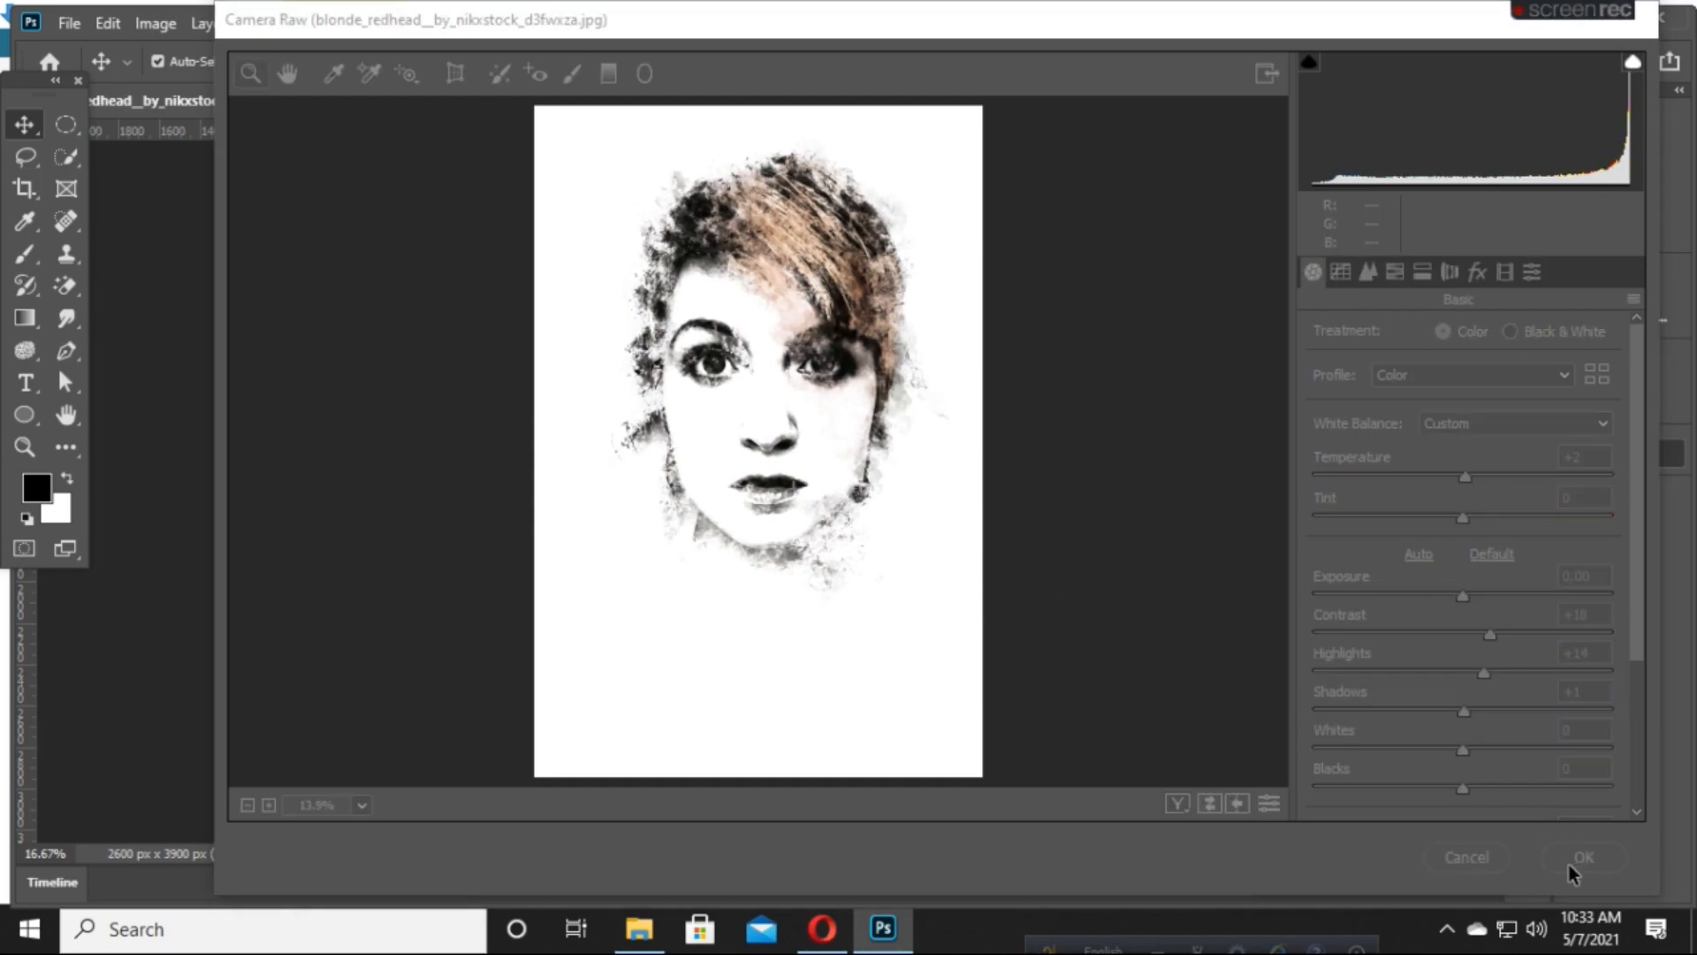